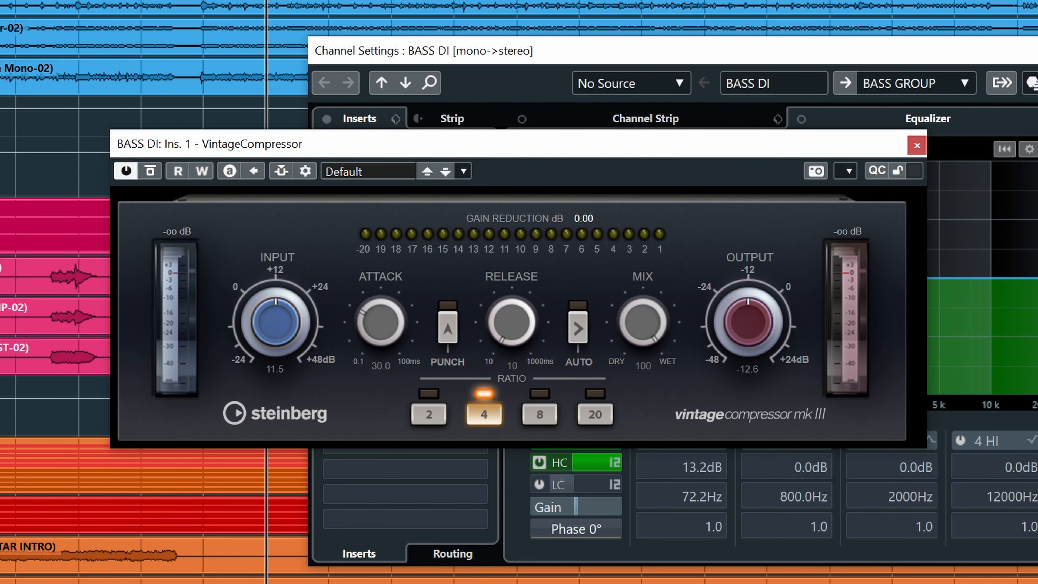
Copy the VintageCompressor insert from the BASS DI channel to the first insert slot of BASS AMP.
key(space)
scroll(265, 313, up, 10)
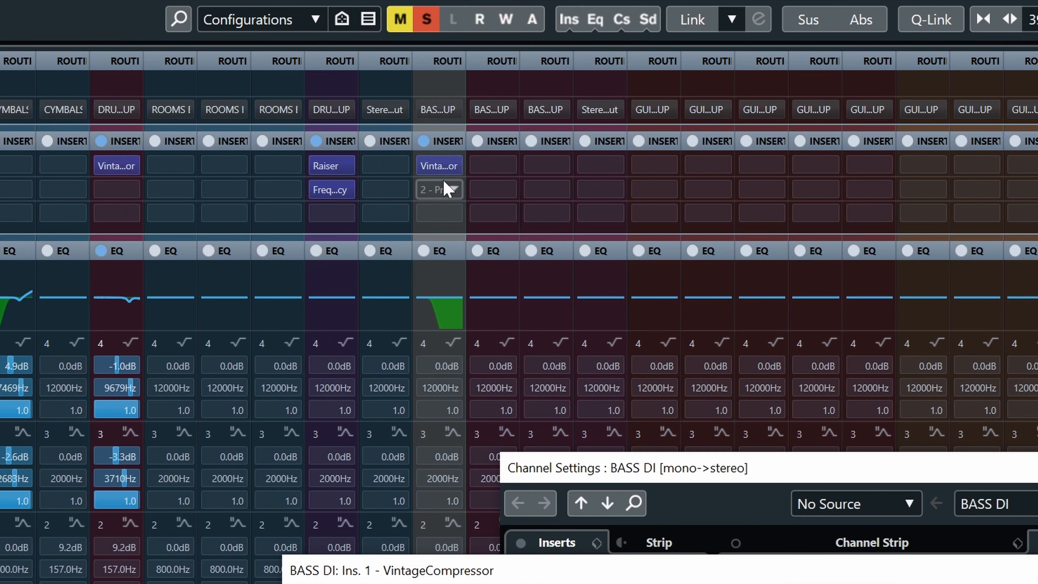
drag(447, 174, 489, 170)
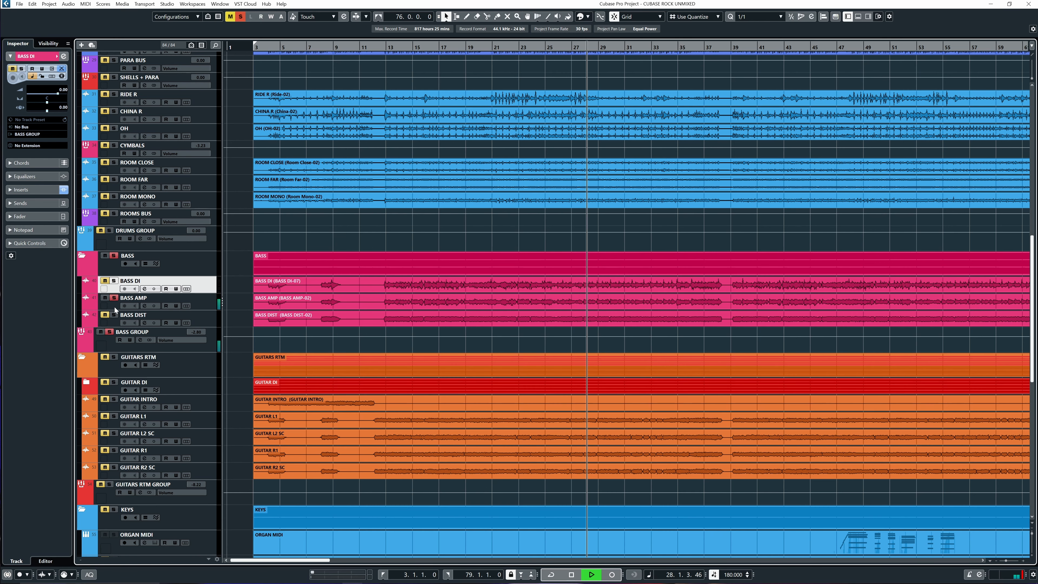
Audition the soloed BASS AMP and BASS DIST tracks in turn, checking the VintageCompressor on BASS AMP during playback.
click(115, 307)
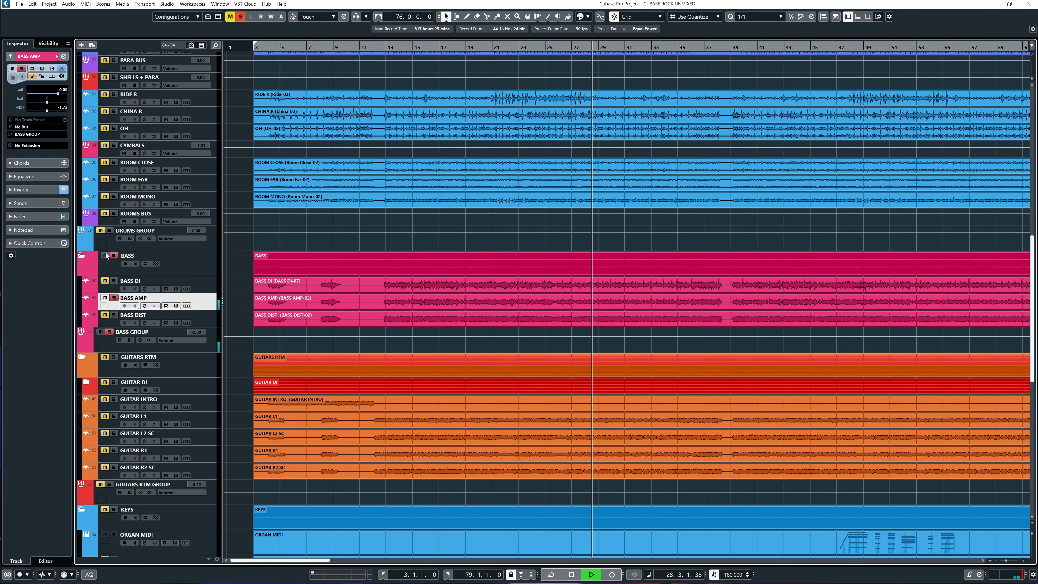
click(63, 56)
click(448, 230)
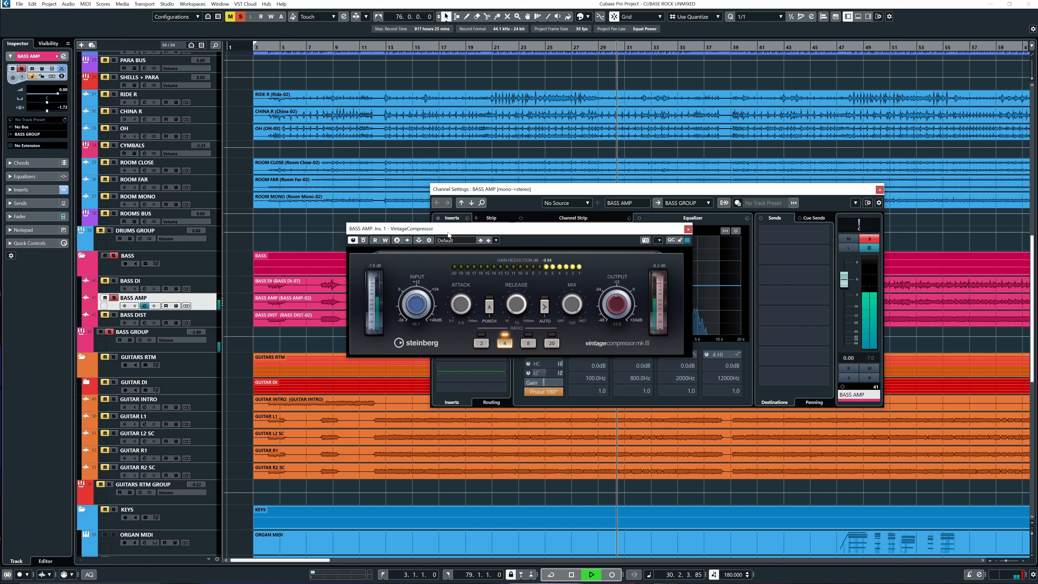
click(688, 229)
key(space)
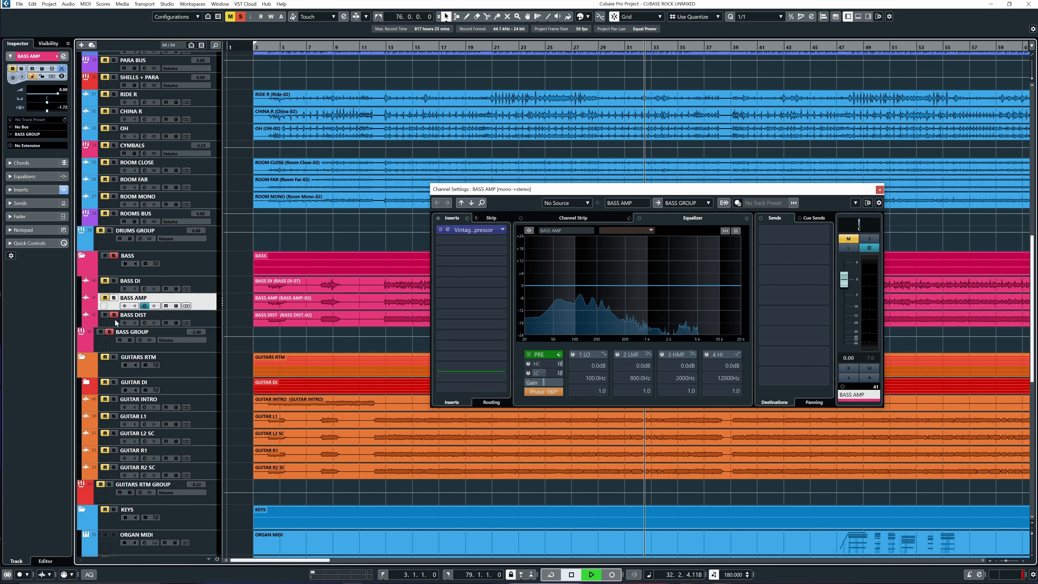
click(116, 321)
click(450, 232)
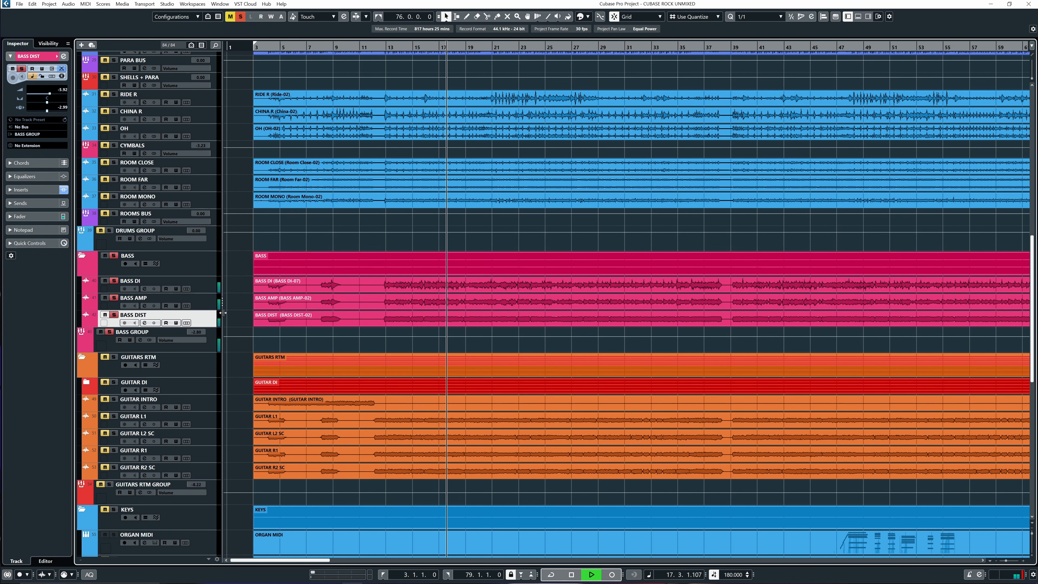
Unsolo BASS GROUP and reset its volume to 0.00 dB while listening to the full mix.
click(109, 332)
ctrl+click(196, 332)
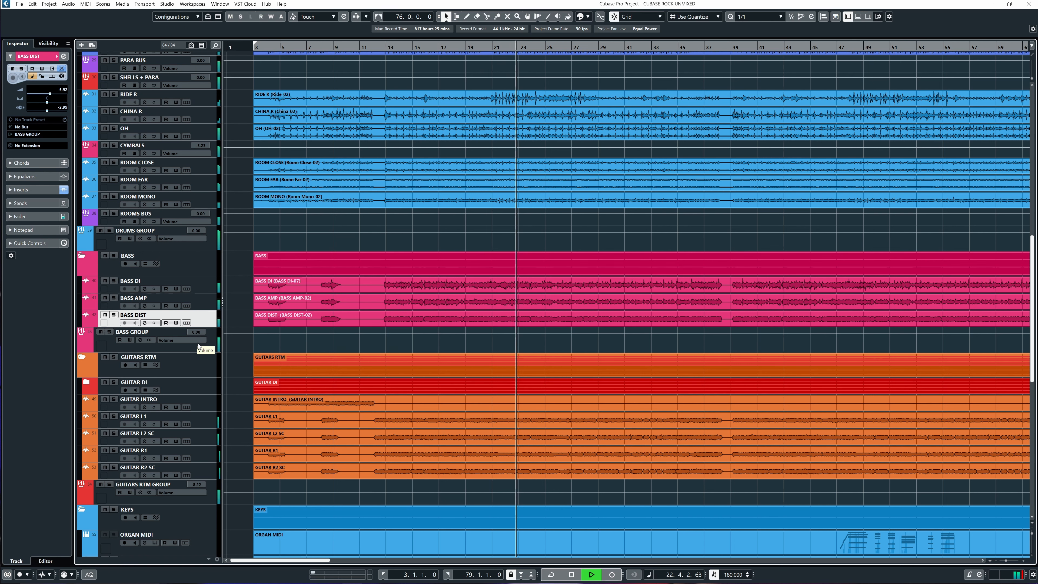
key(space)
Solo BASS GROUP, open its channel settings and load the Frequency equalizer in the first insert slot.
click(109, 332)
click(64, 56)
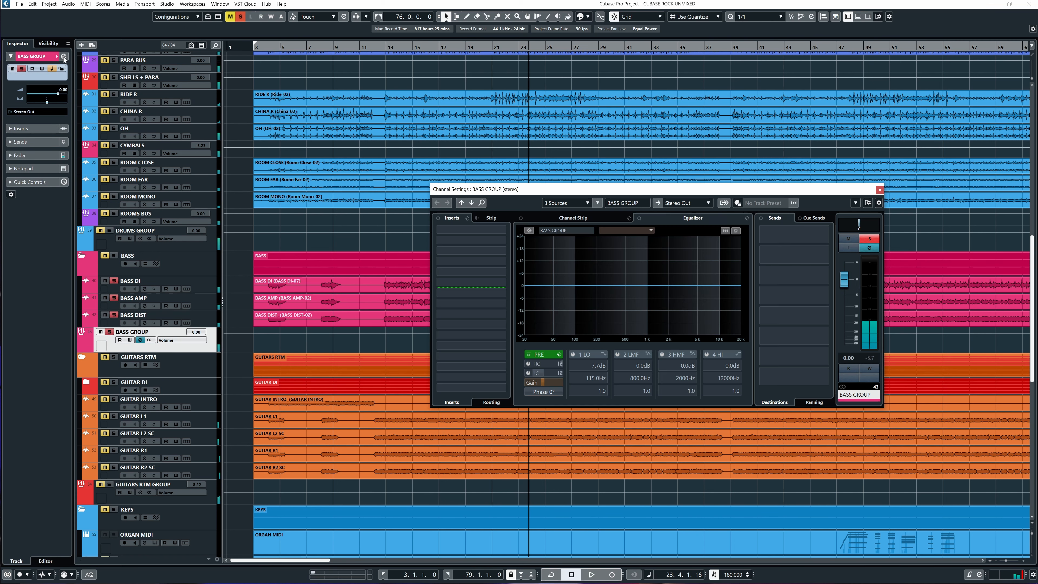
click(465, 228)
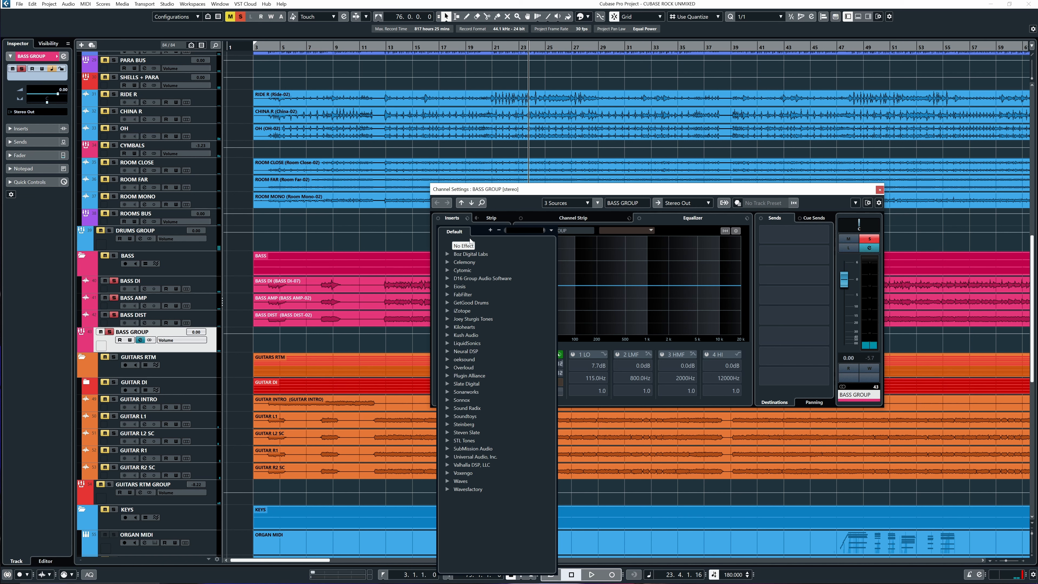
text(freq)
click(486, 295)
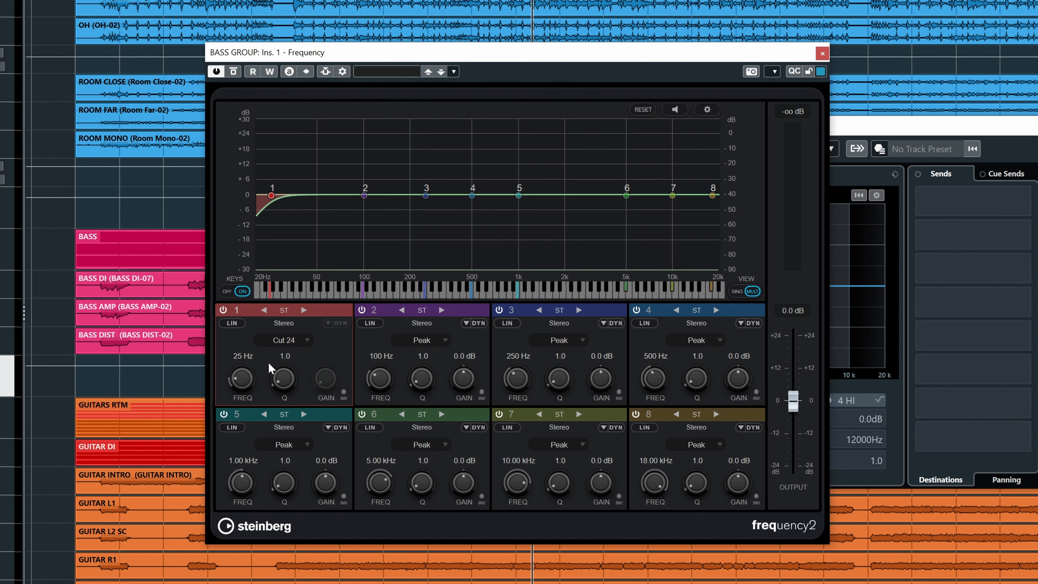
Keep band 1 as a Cut 24 filter and sweep its frequency during playback, settling at about 71 Hz.
click(270, 340)
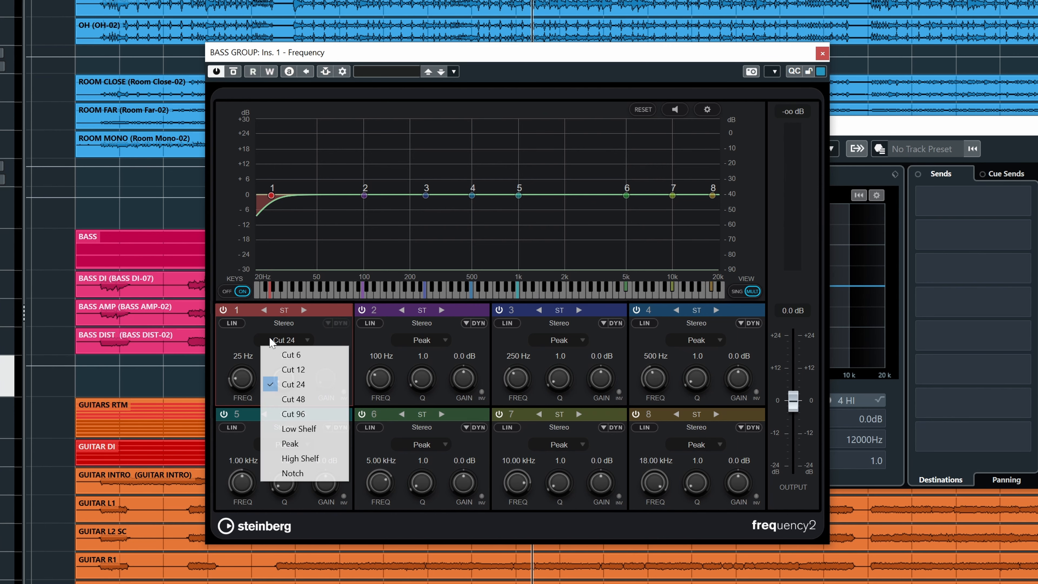
click(241, 352)
key(space)
drag(239, 382, 237, 366)
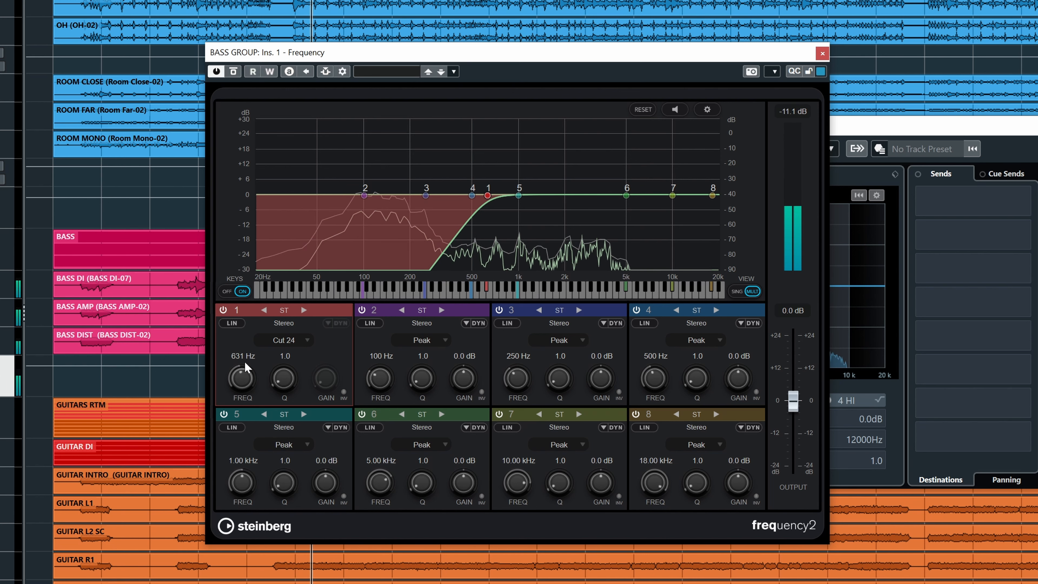
drag(245, 363, 239, 382)
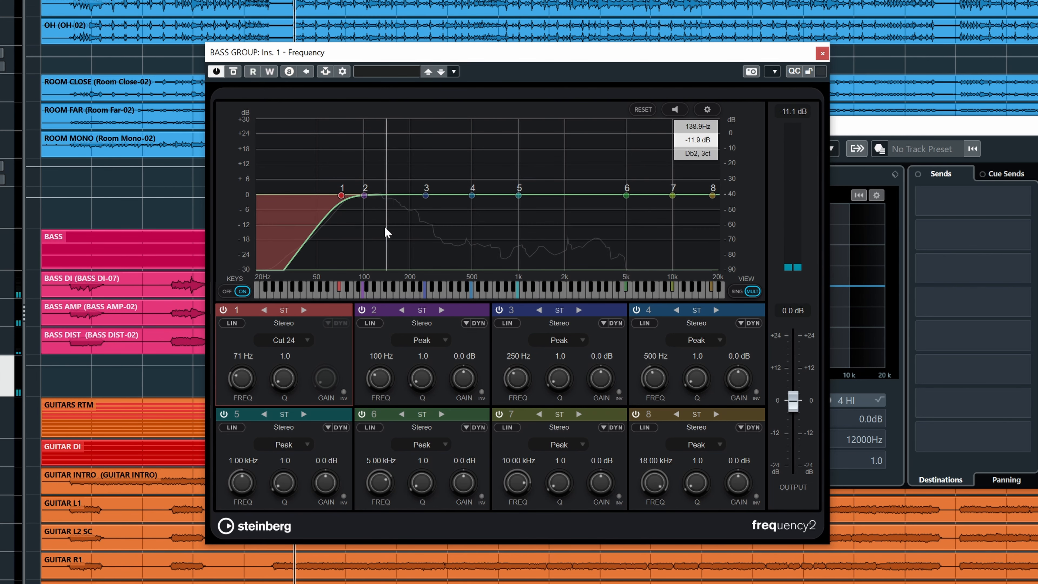
Boost band 2 by 6.9 dB at 96 Hz and cut band 3 by 8.0 dB at 171 Hz with a Q of 2.5.
drag(364, 195, 361, 178)
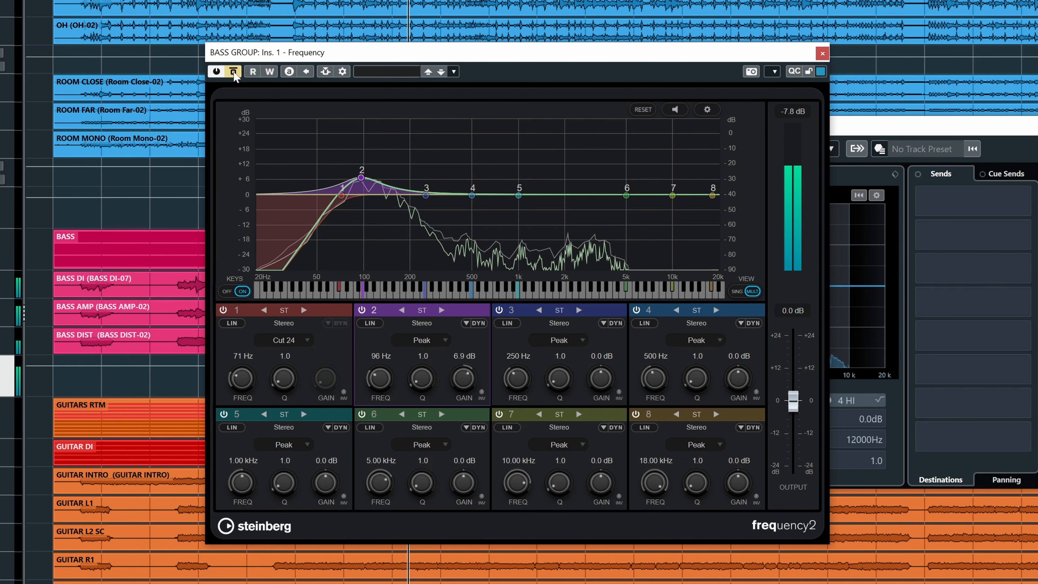
drag(426, 195, 401, 183)
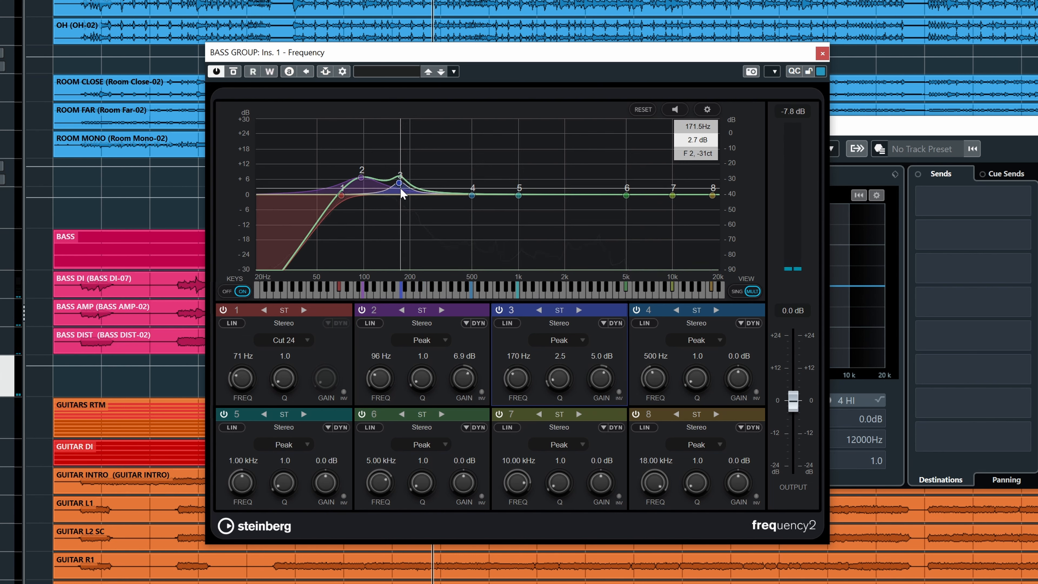
key(space)
drag(400, 183, 400, 214)
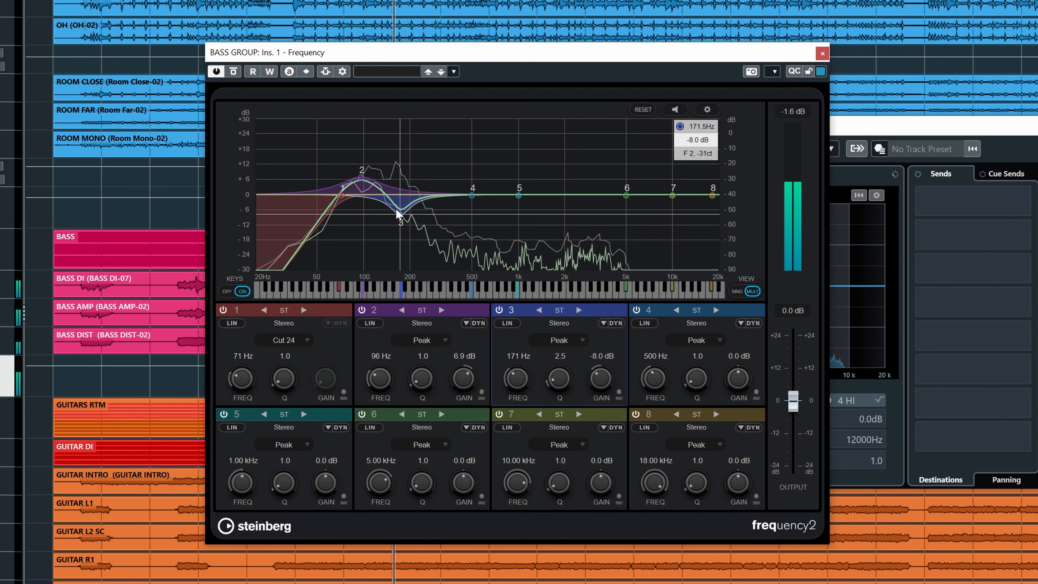
Refine the band 2 boost to 7.2 dB with a Q of 1.5.
drag(361, 178, 362, 179)
scroll(361, 175, up, 5)
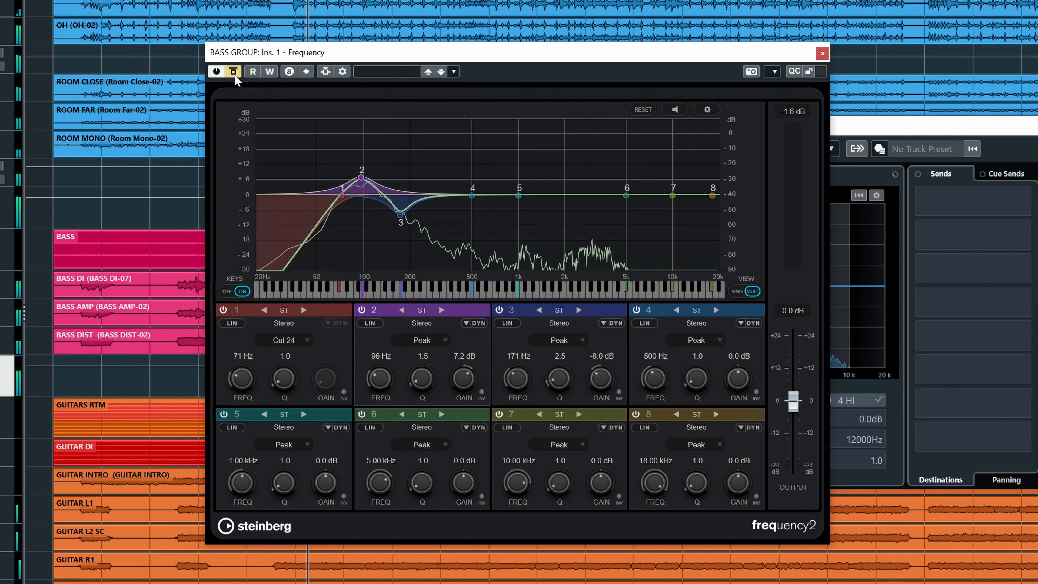
key(space)
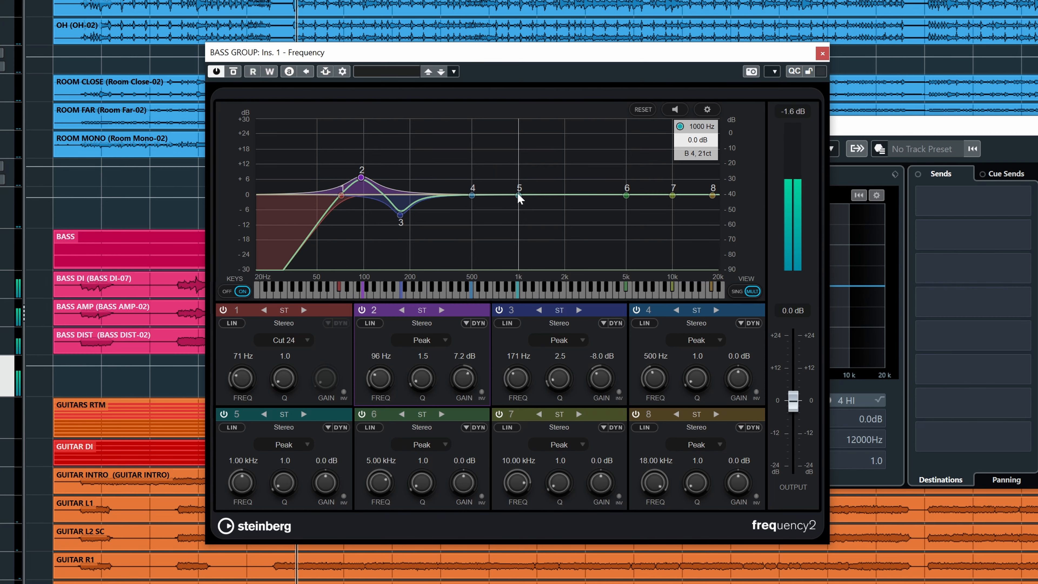
Add a wide band 5 boost of 4.0 dB at 1.74 kHz with a Q of 0.5, adjusting it by ear.
drag(517, 196, 562, 182)
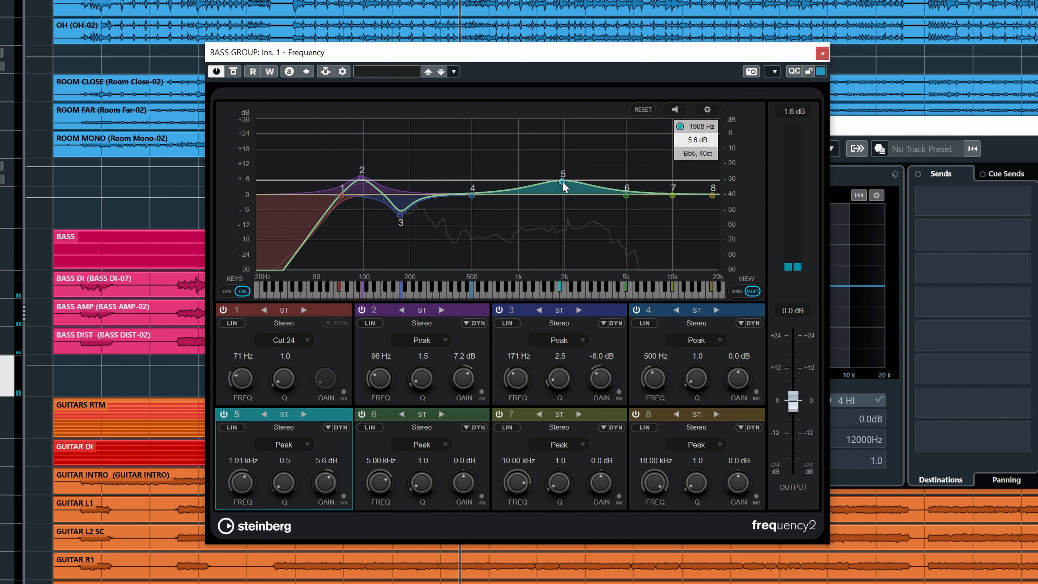
key(space)
mouse_move(563, 183)
mouse_down()
mouse_move(528, 174)
mouse_move(552, 184)
mouse_up()
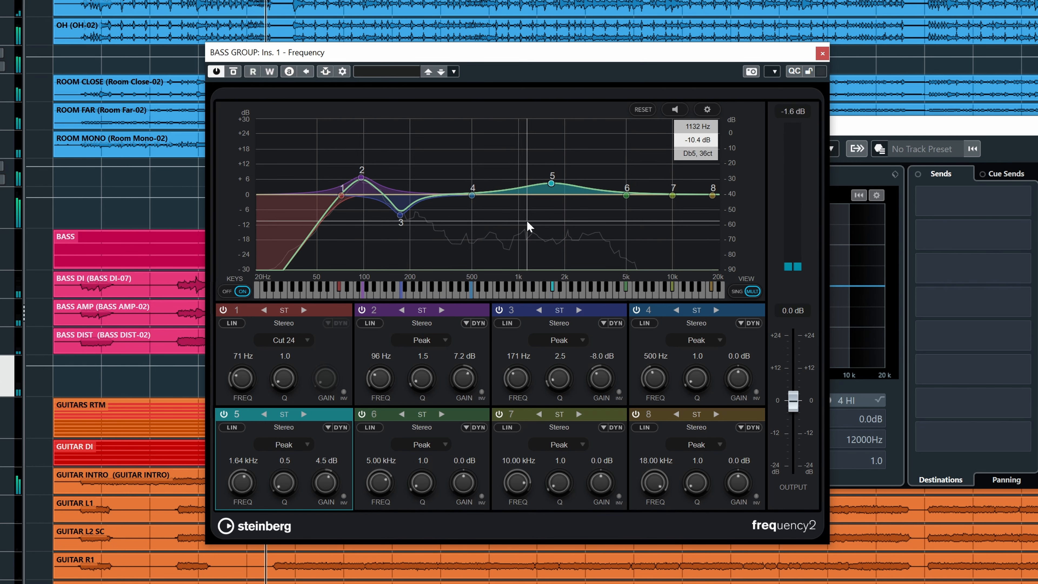
mouse_move(553, 184)
mouse_down()
mouse_move(543, 160)
mouse_move(557, 161)
mouse_move(557, 186)
mouse_up()
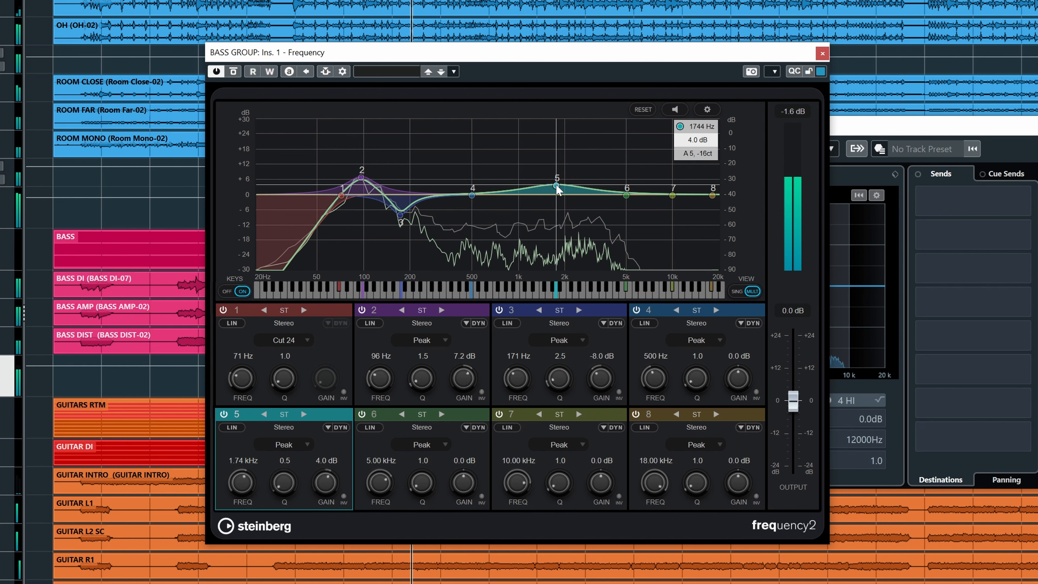
Lower the BASS GROUP fader to -2.40 dB, then load VintageCompressor after Frequency and open it.
click(844, 286)
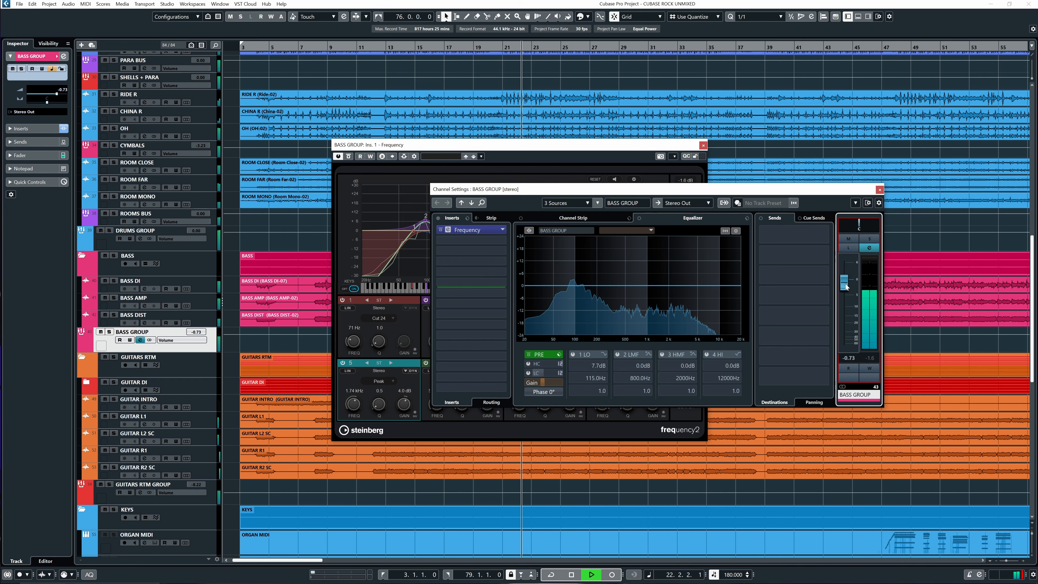
drag(845, 293, 845, 294)
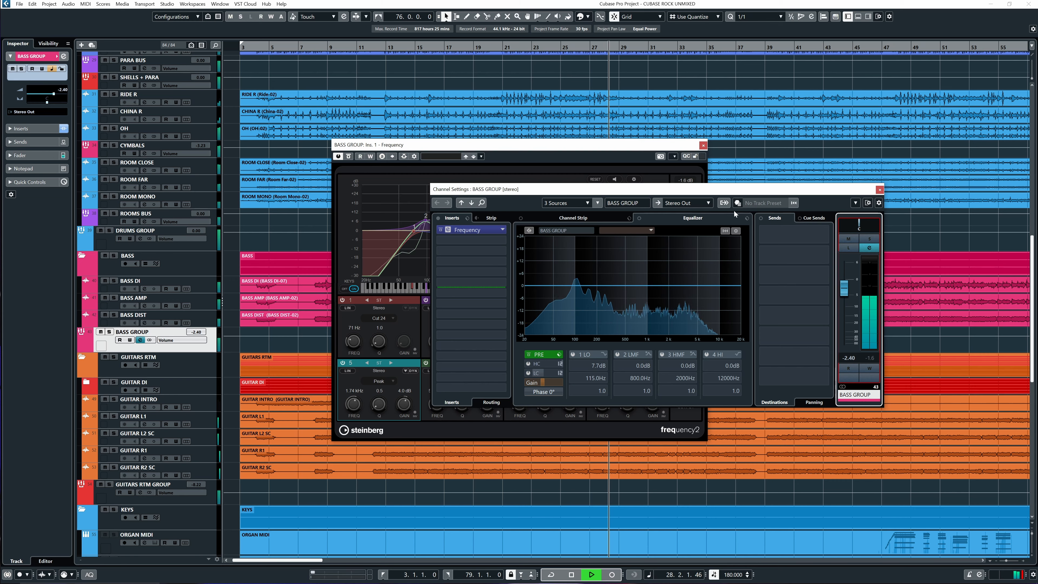
click(467, 230)
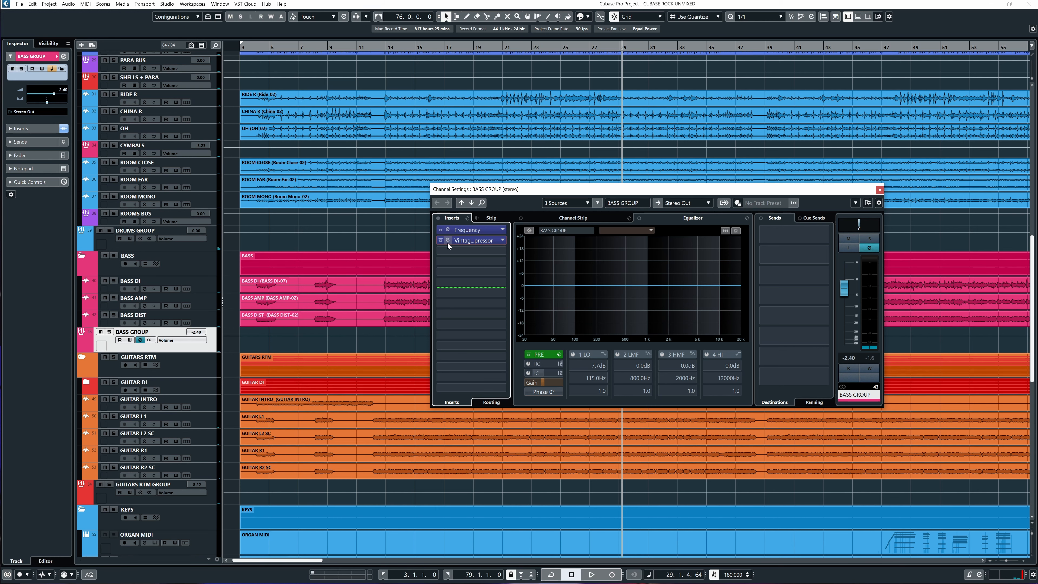
click(447, 242)
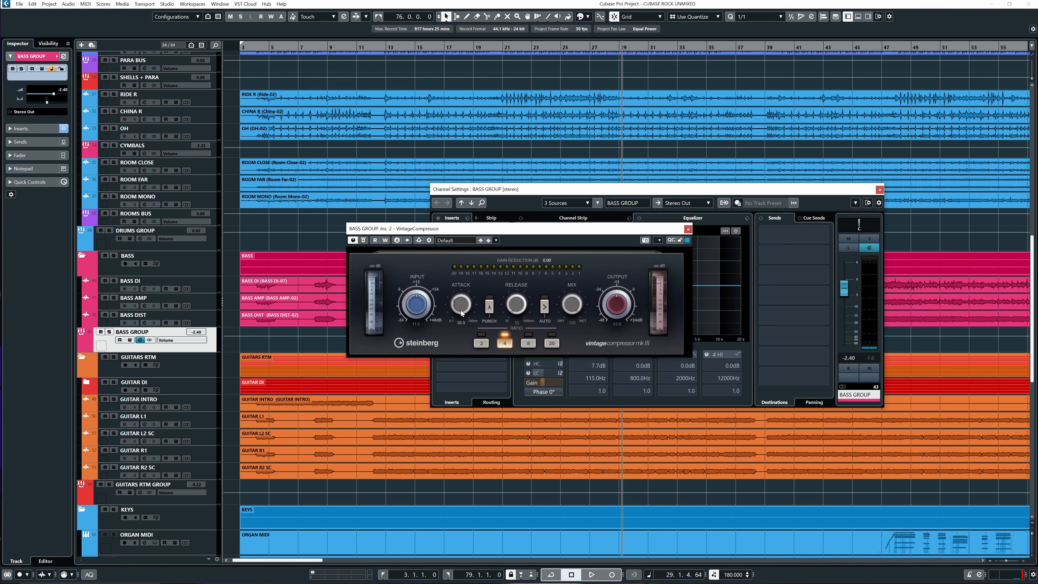
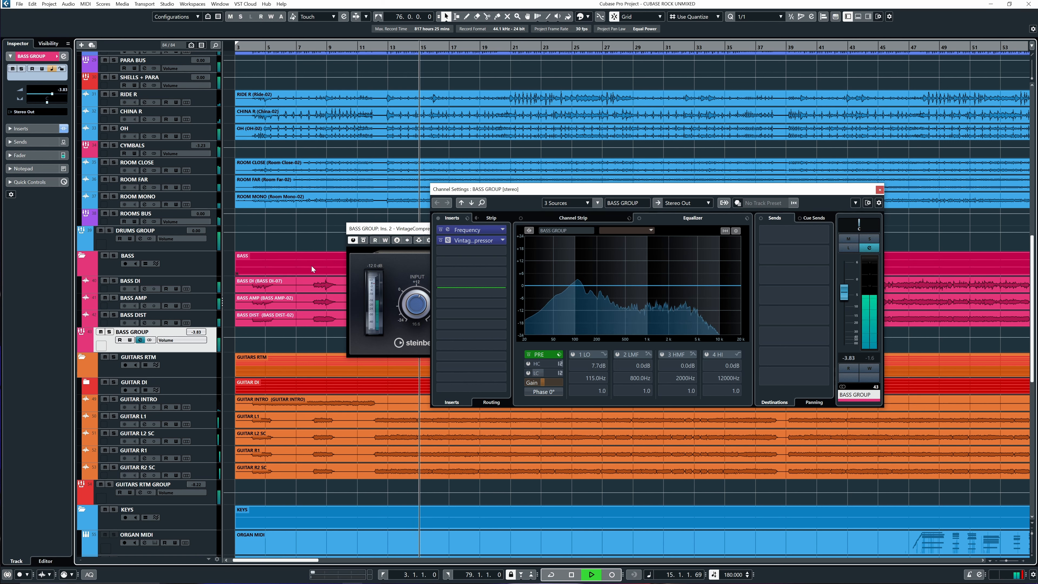
Raise the GUITARS RTM GROUP fader to -6.41 dB during playback and close the open channel and compressor windows.
key(space)
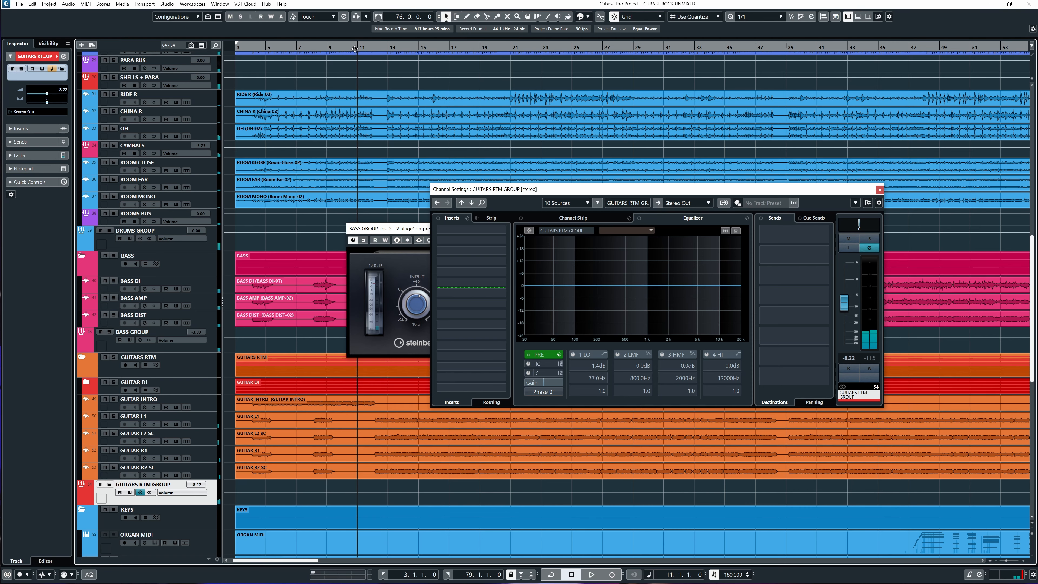
key(space)
drag(845, 310, 844, 305)
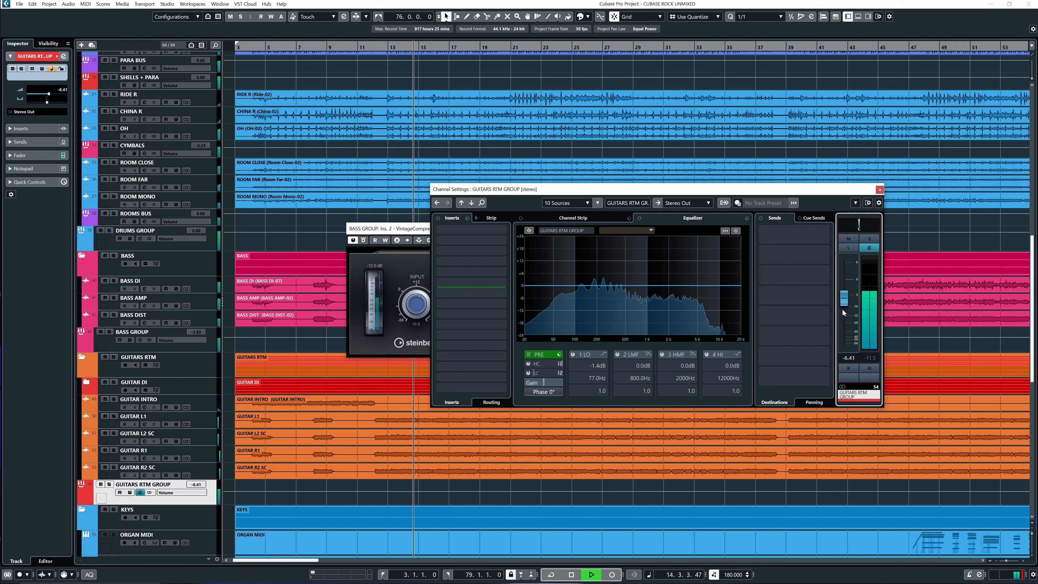
click(879, 190)
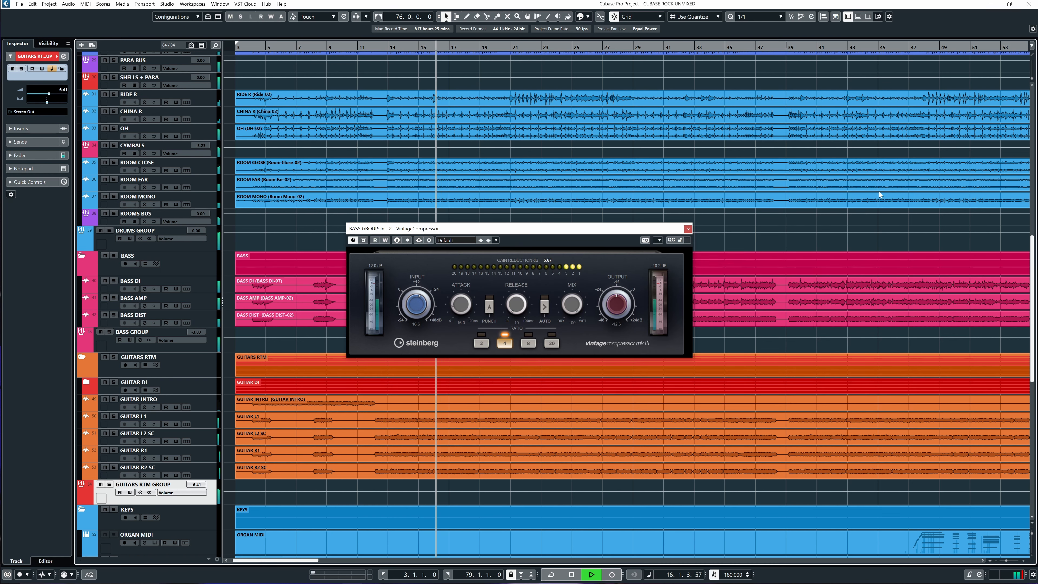
click(688, 230)
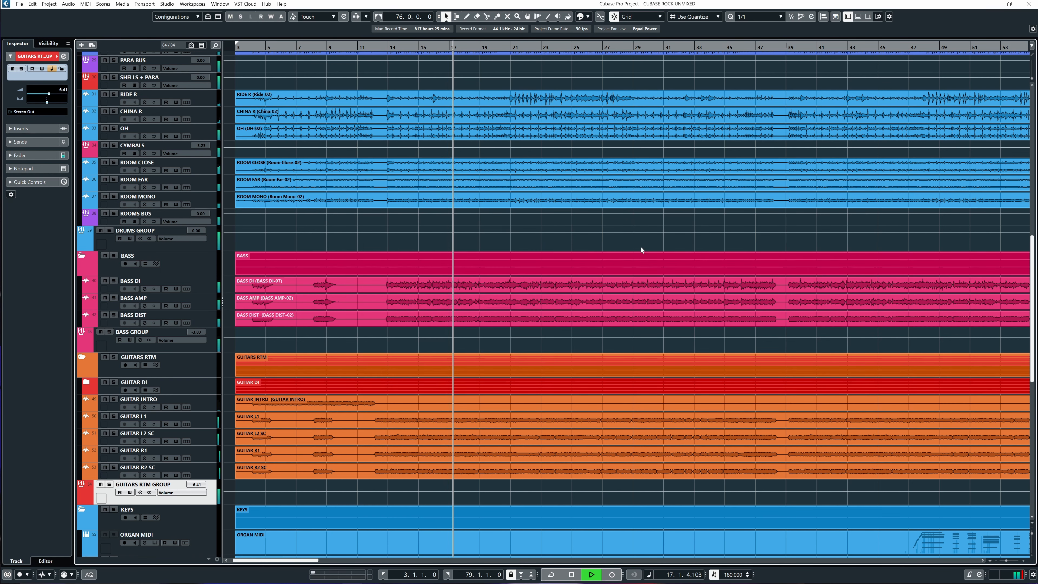
Select BASS GROUP and fine-tune its volume to -3.83 dB while the mix plays.
click(115, 346)
scroll(192, 334, up, 2)
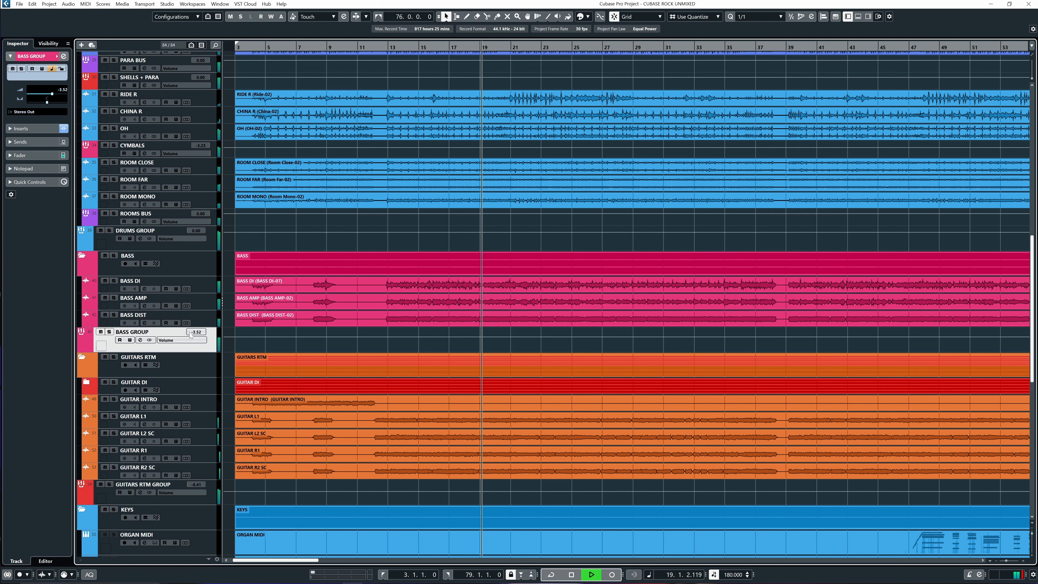
key(g)
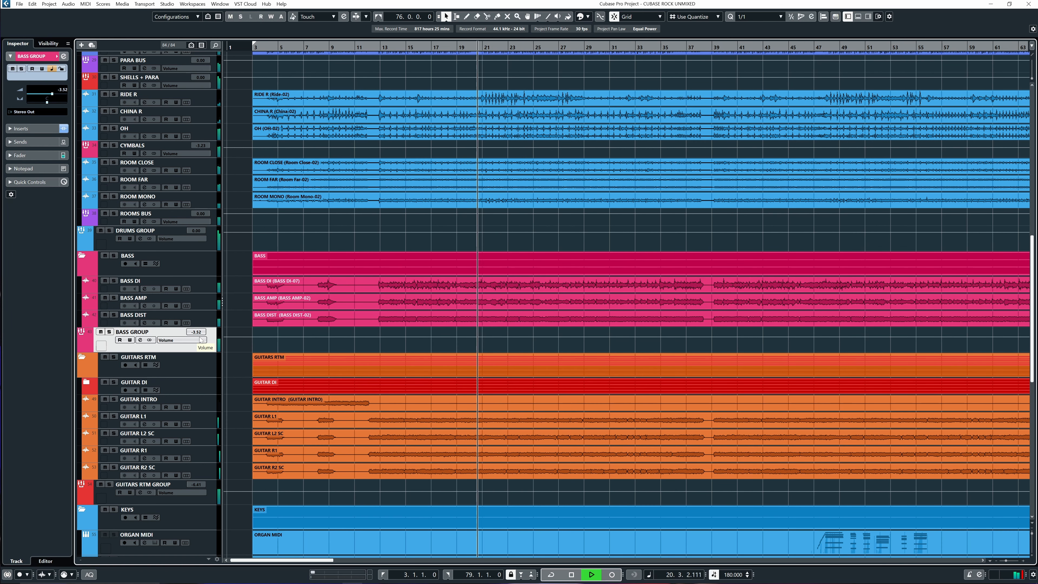
scroll(202, 335, down, 2)
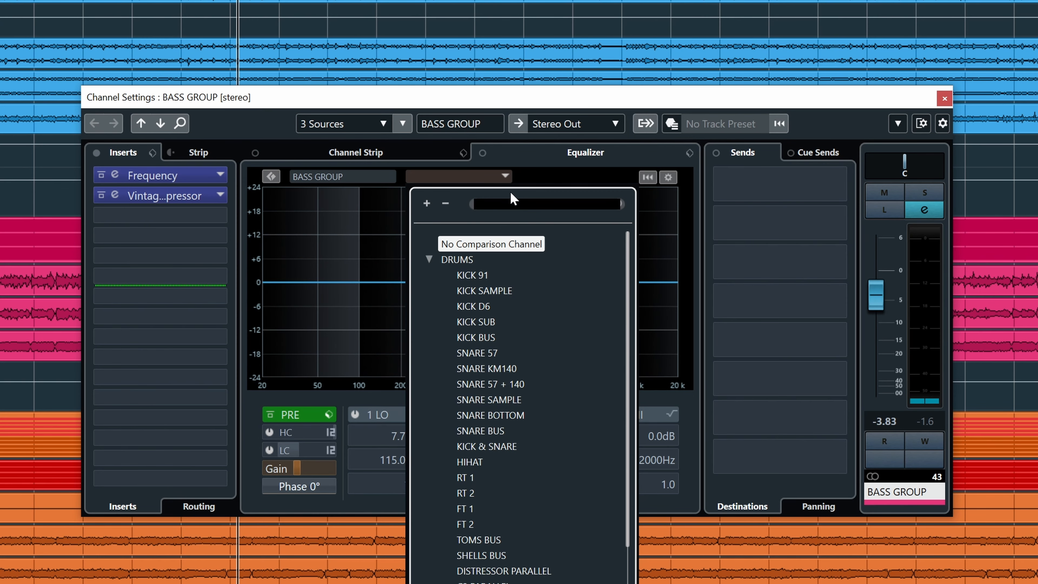
Set KICK SAMPLE as the comparison channel in the BASS GROUP equalizer and start playback.
text(kick)
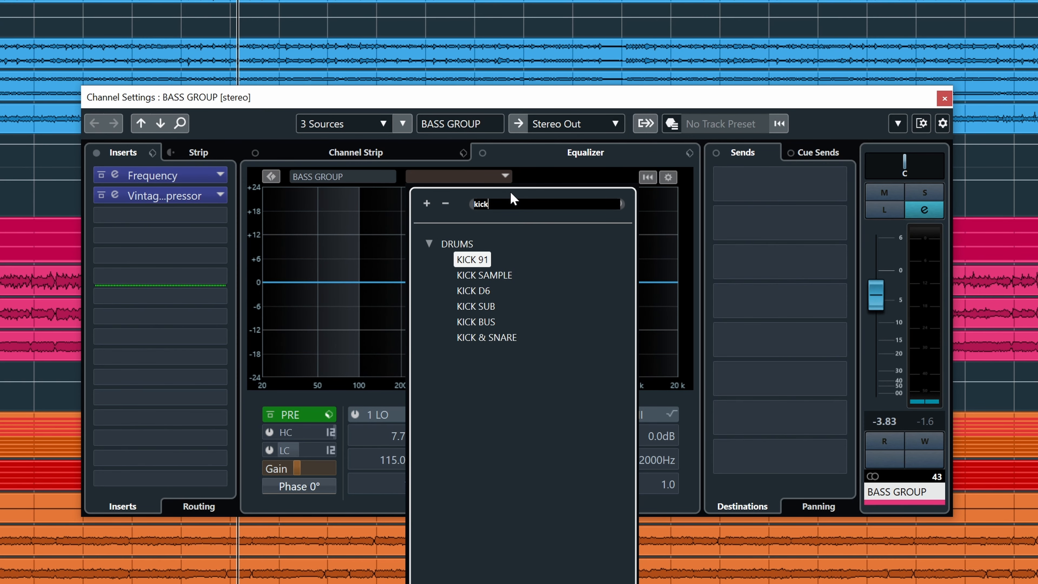
click(486, 274)
key(space)
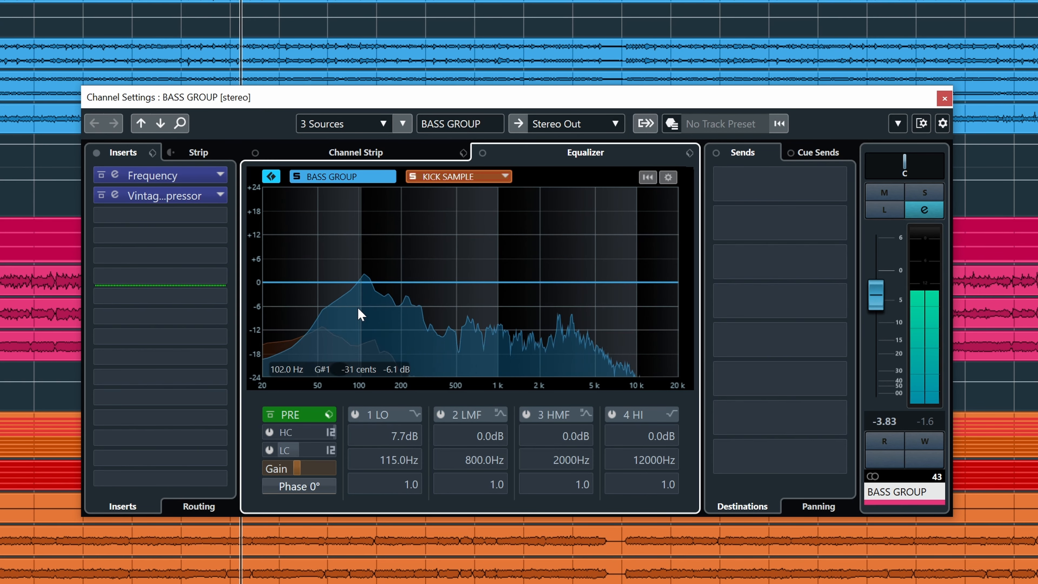
Play the mix to compare the BASS GROUP spectrum with KICK SAMPLE and check the bass against the guitars.
key(space)
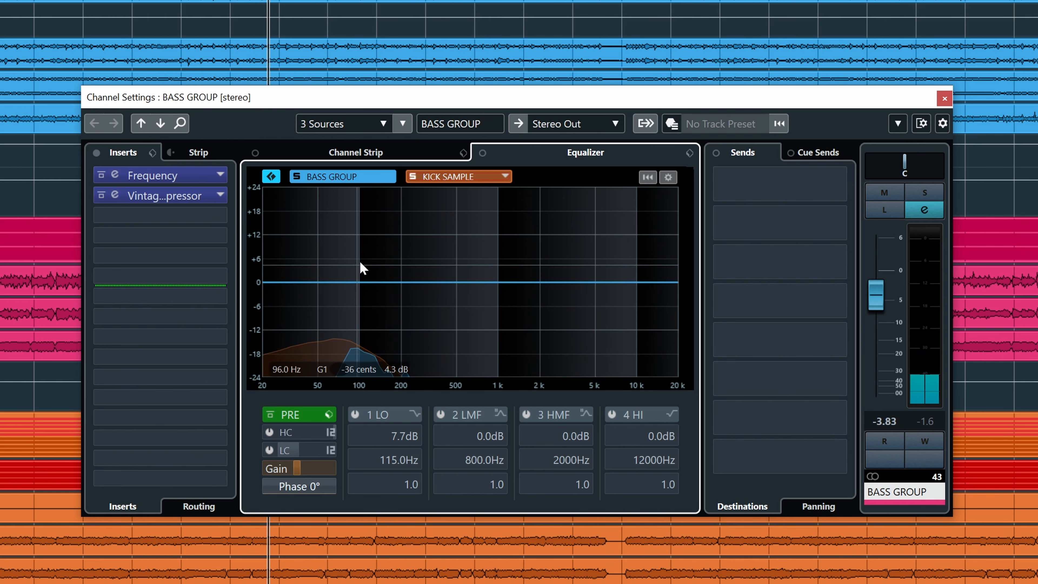
key(space)
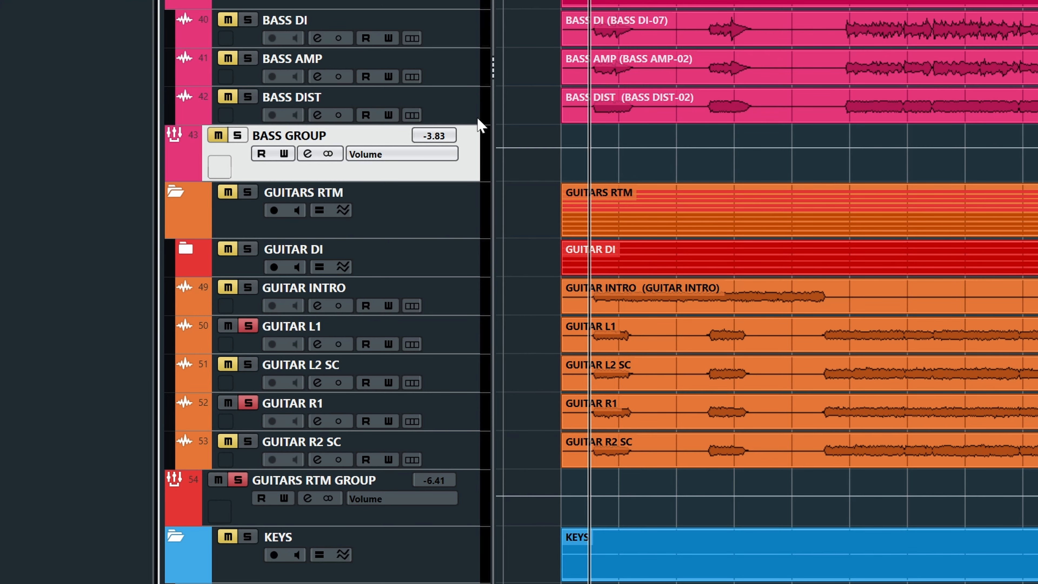
key(space)
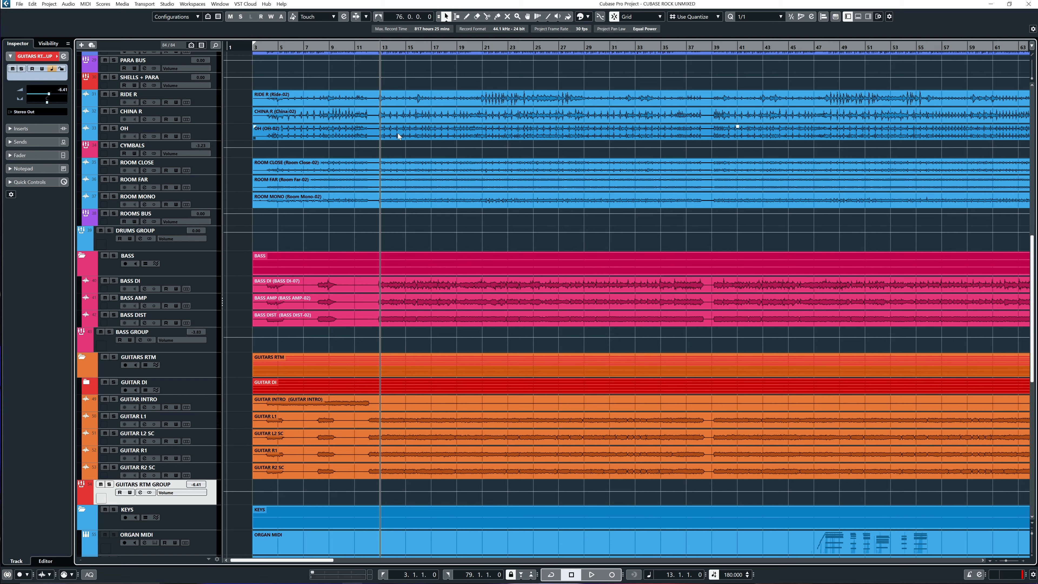
Raise the GUITARS RTM GROUP volume to -5.73 dB during playback and open its channel settings.
key(space)
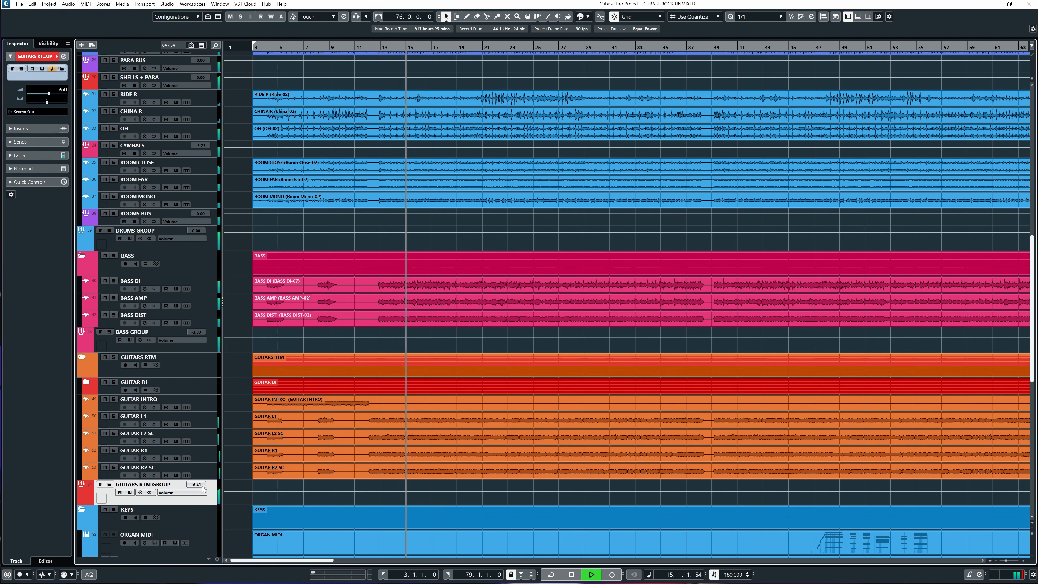
scroll(203, 489, up, 2)
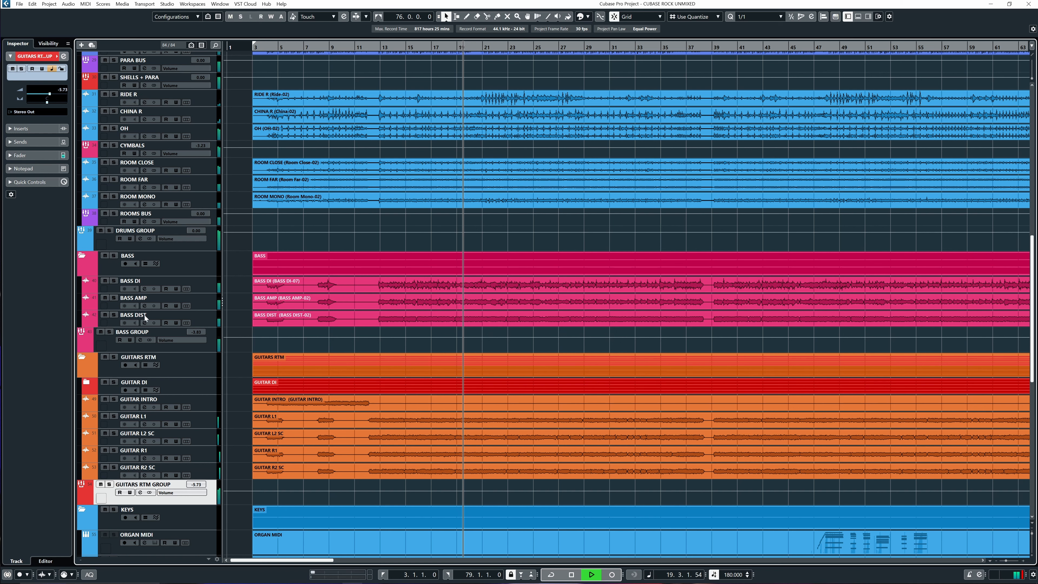
click(63, 57)
drag(494, 192, 483, 203)
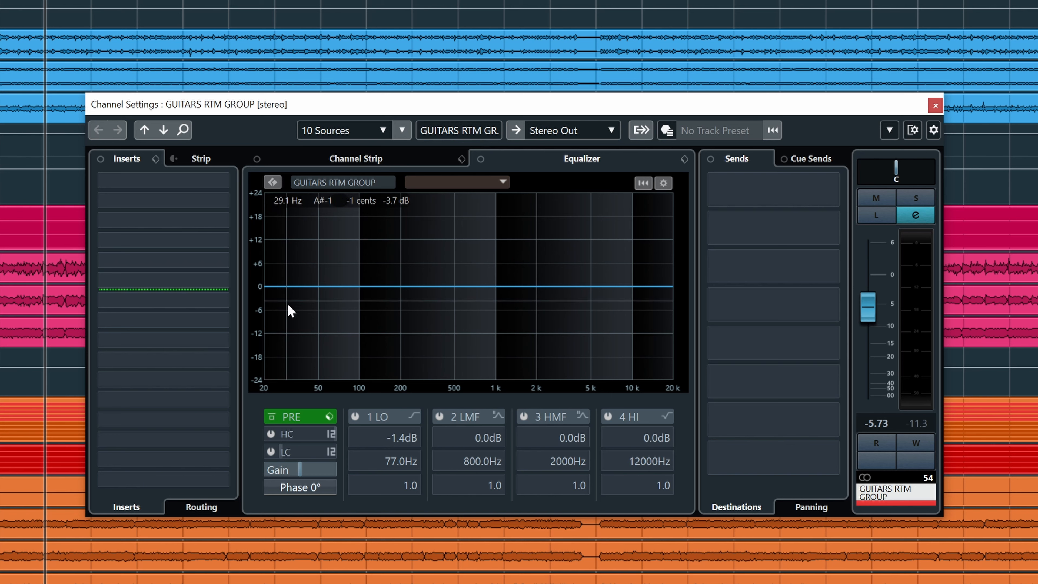
On the GUITARS RTM GROUP equalizer, cut band 2 by 1.4 dB at 277.7 Hz and band 3 by 3.3 dB at 2097 Hz.
mouse_move(431, 287)
mouse_down()
mouse_move(423, 272)
mouse_move(386, 268)
mouse_move(435, 265)
mouse_move(430, 291)
mouse_move(394, 285)
mouse_move(395, 256)
mouse_move(411, 255)
mouse_move(389, 255)
mouse_move(395, 287)
mouse_move(431, 288)
mouse_move(420, 291)
mouse_up()
click(524, 417)
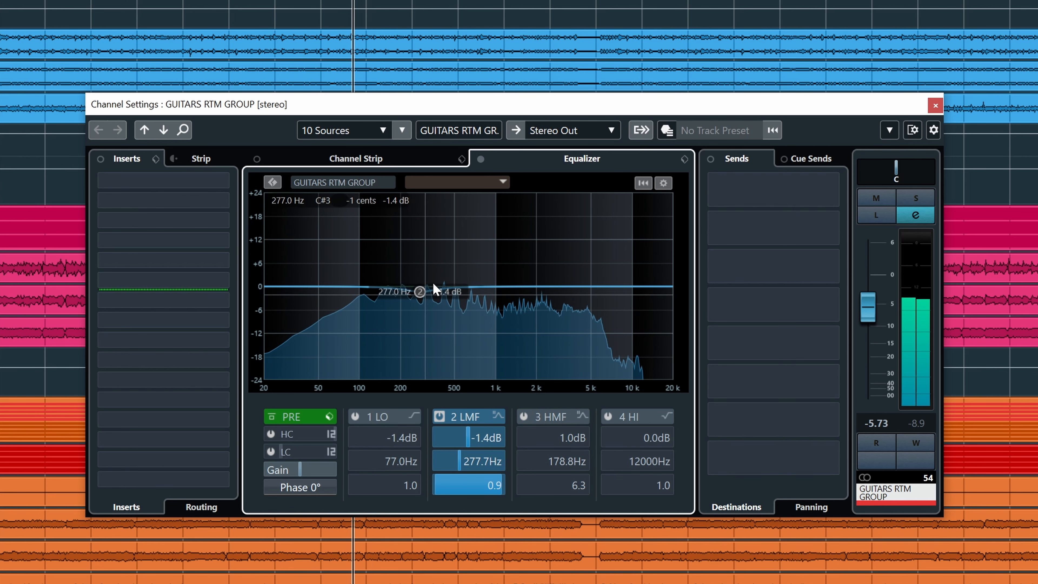
click(524, 417)
drag(394, 284, 540, 298)
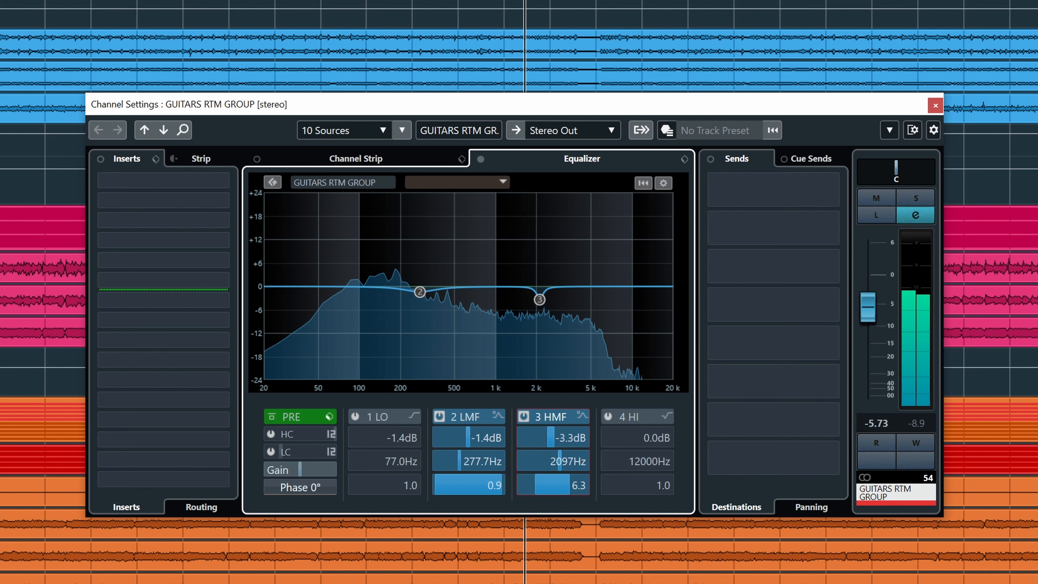
click(523, 417)
click(524, 418)
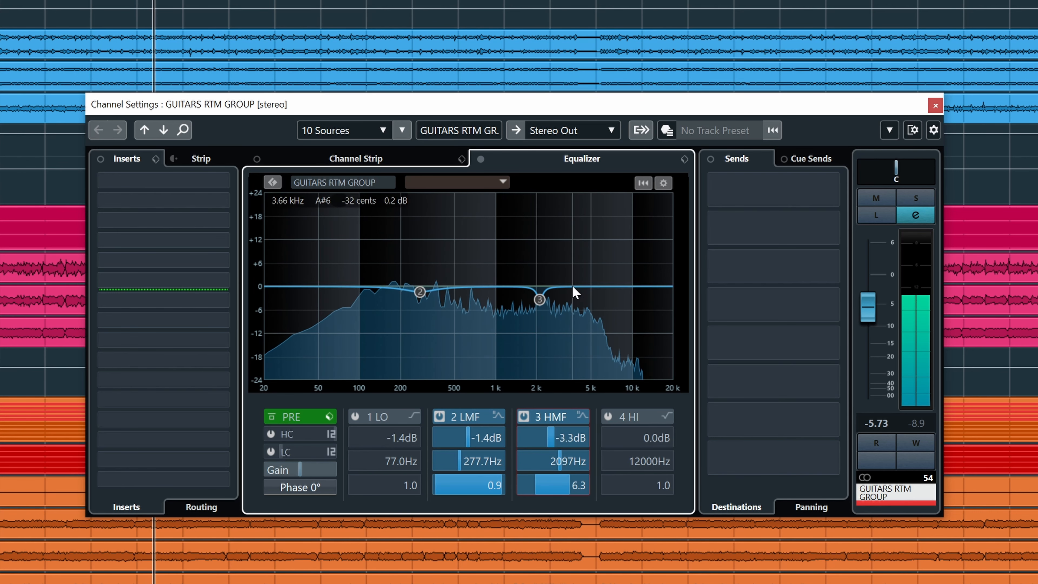
Enable equalizer band 4 as a parametric filter and boost 1.4 dB at 1028 Hz with a Q of 0.4.
click(608, 417)
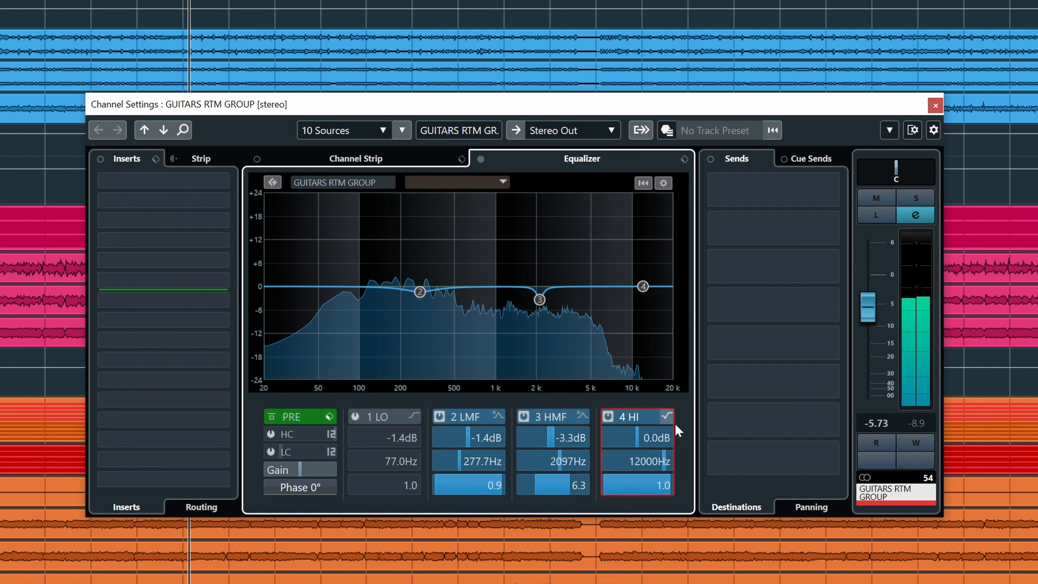
click(666, 417)
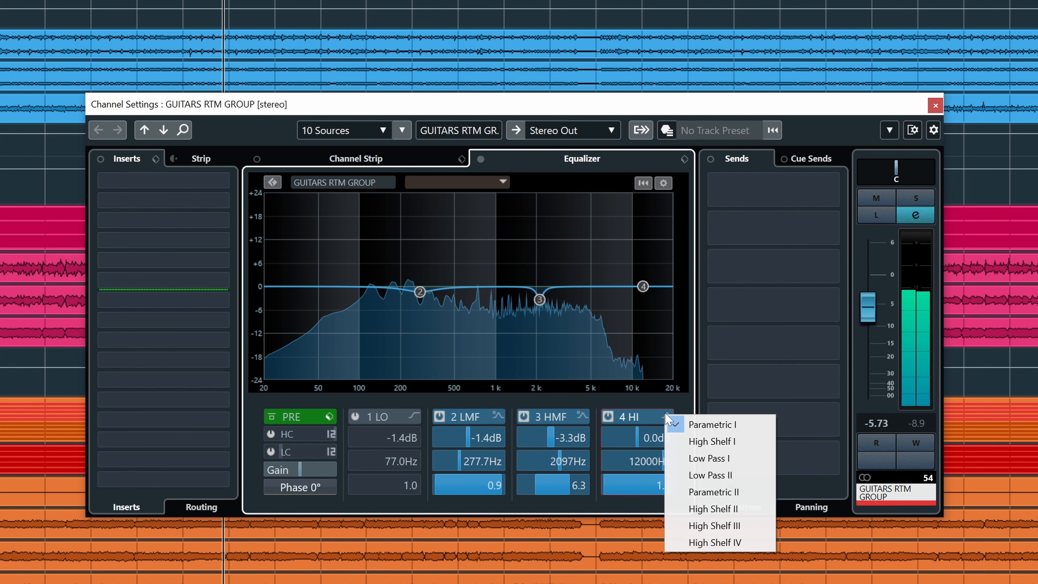
drag(642, 286, 497, 269)
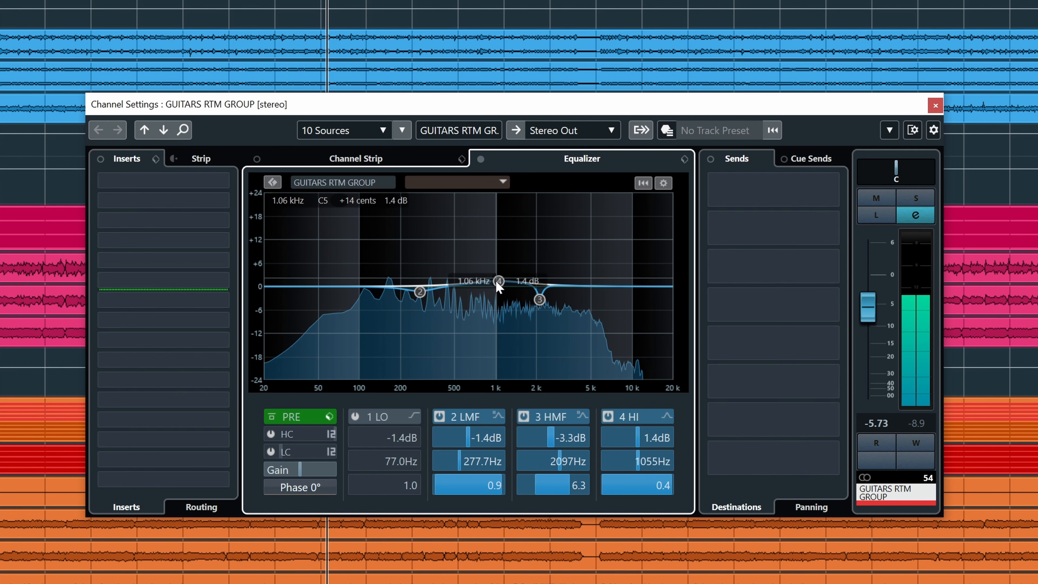
drag(498, 282, 497, 281)
Compare the sound with the equalizer bypassed and refine band 4 to 0.8 dB at 1042 Hz with Q 0.9.
click(481, 159)
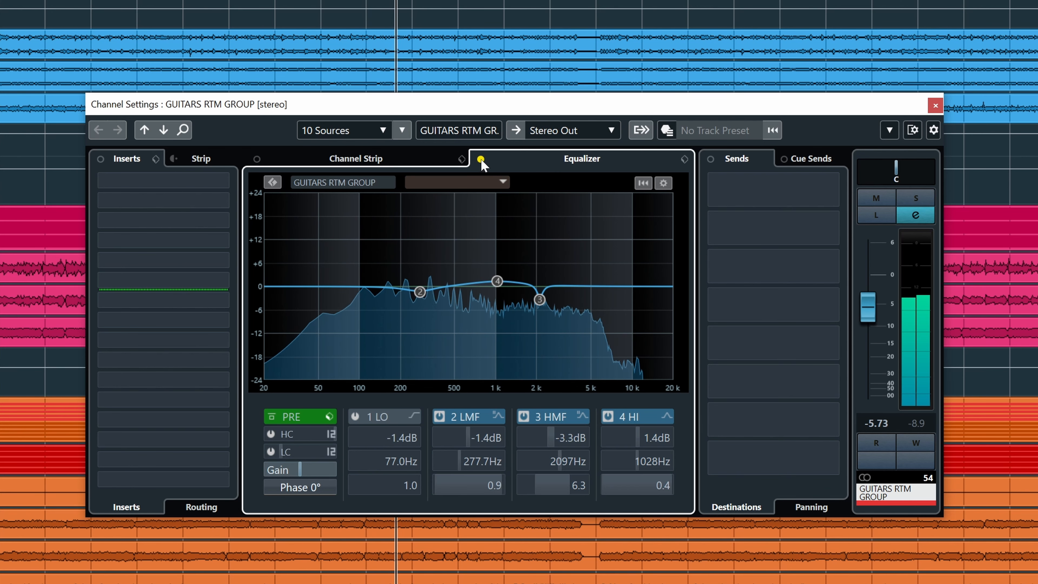
click(481, 159)
mouse_move(498, 282)
mouse_down()
mouse_move(495, 307)
mouse_move(498, 283)
mouse_up()
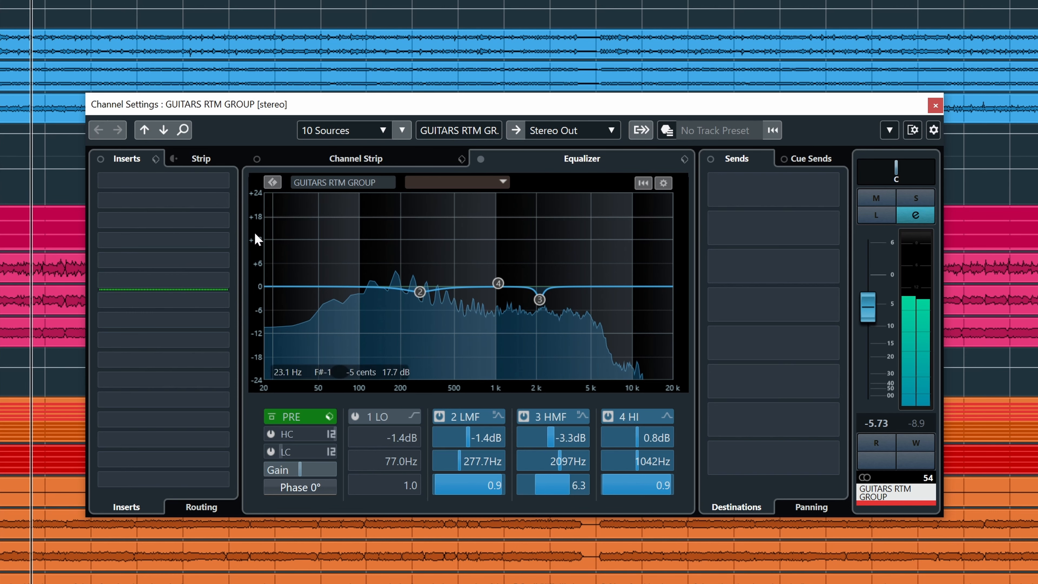
Solo GUITARS RTM GROUP, compare its sound with and without the equalizer, and turn the solo off.
click(916, 198)
click(481, 159)
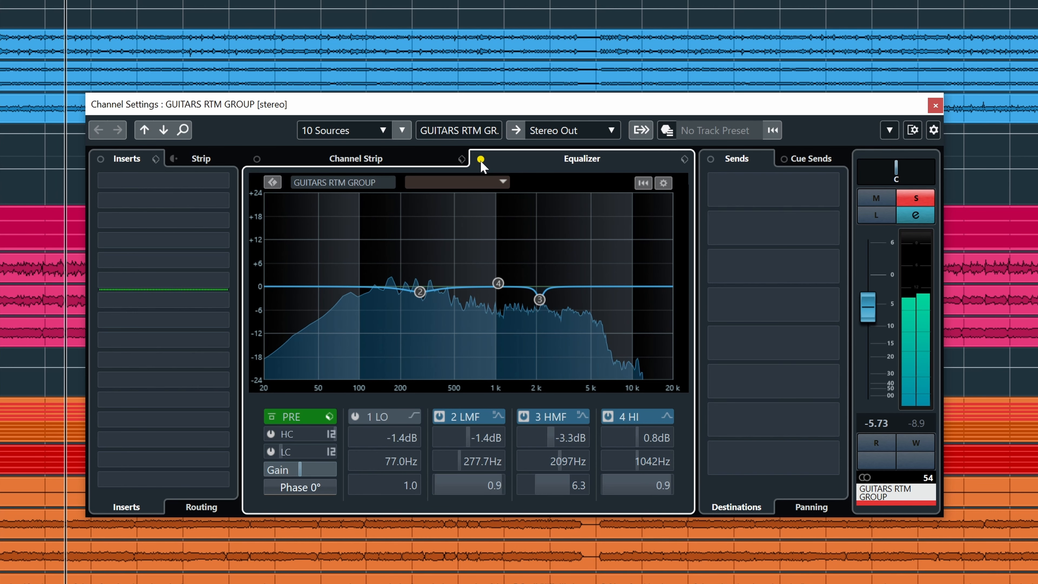
click(481, 160)
key(s)
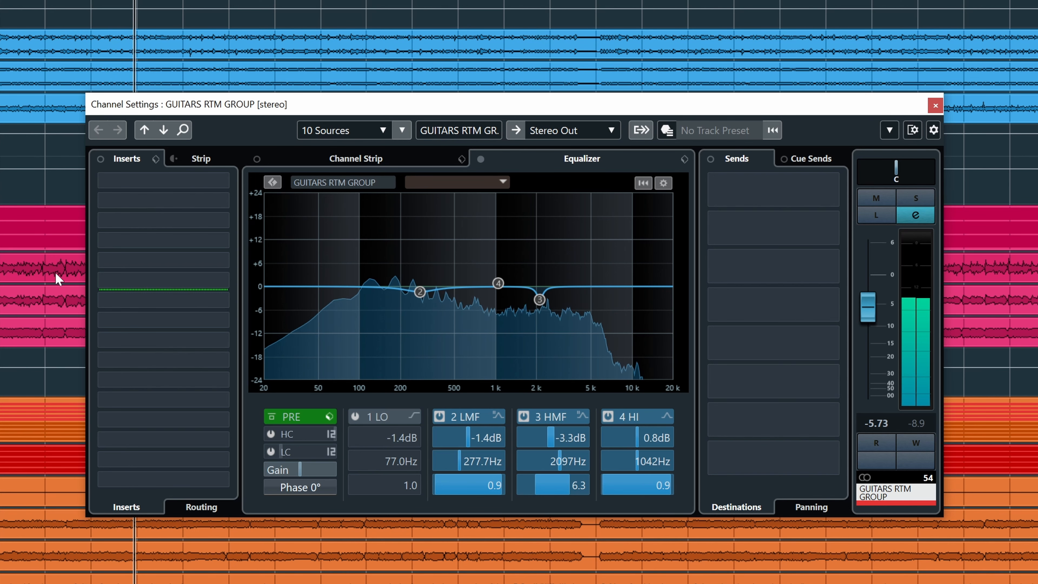
Enable equalizer band 1 as a parametric cut of 0.8 dB at 3710 Hz with Q 6.2, and compare against bypass.
click(414, 416)
click(446, 428)
click(355, 417)
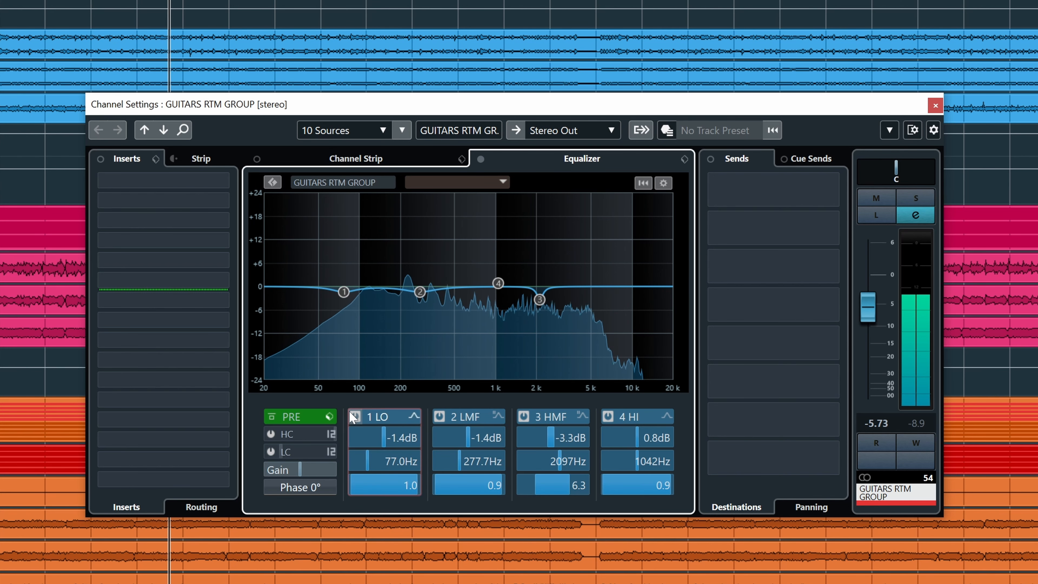
drag(343, 291, 567, 273)
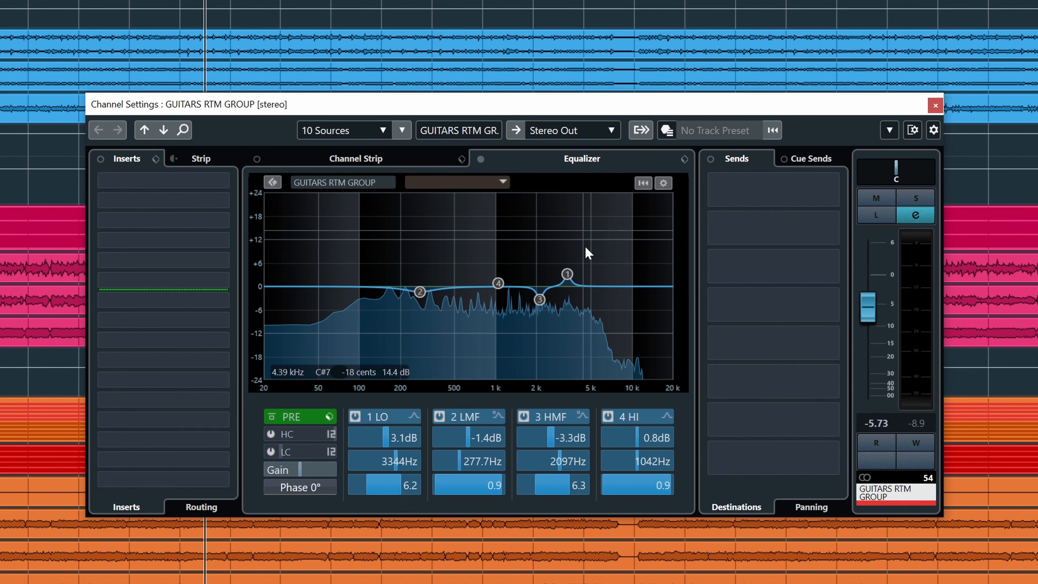
mouse_move(567, 274)
mouse_down()
mouse_move(554, 262)
mouse_move(580, 262)
mouse_move(575, 252)
mouse_move(574, 289)
mouse_up()
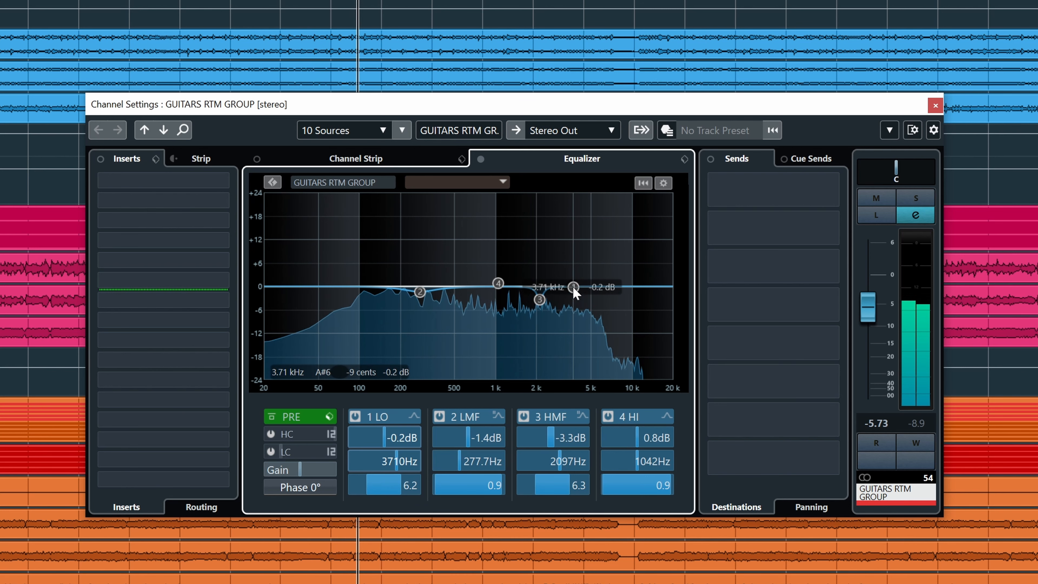
drag(573, 289, 574, 290)
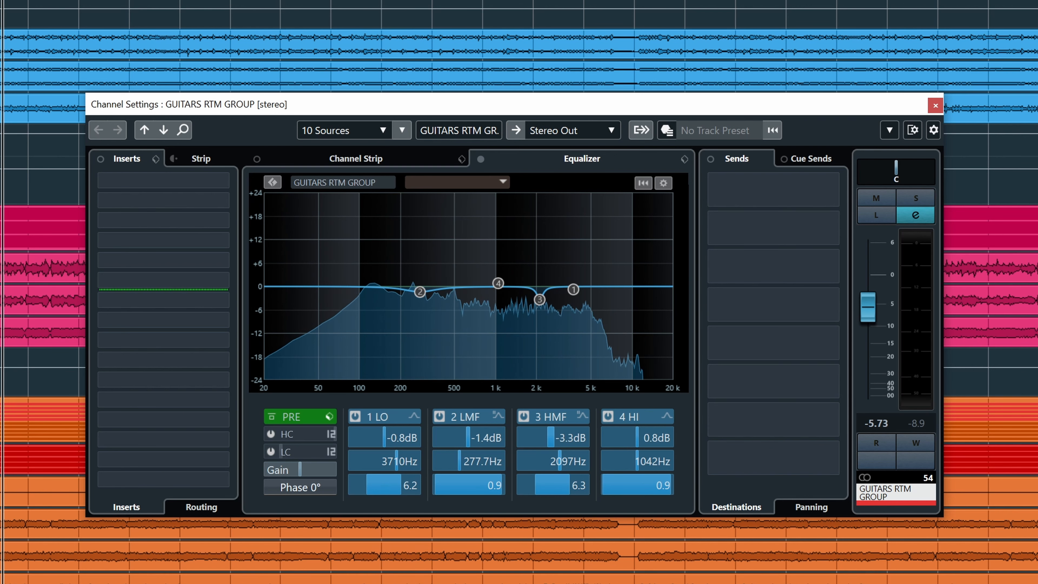
click(481, 159)
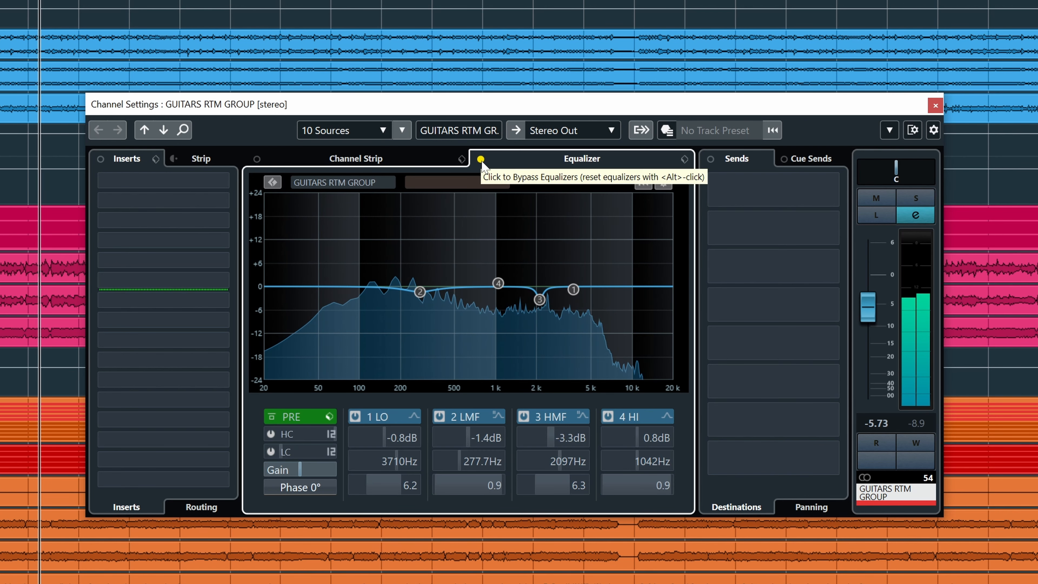
click(481, 159)
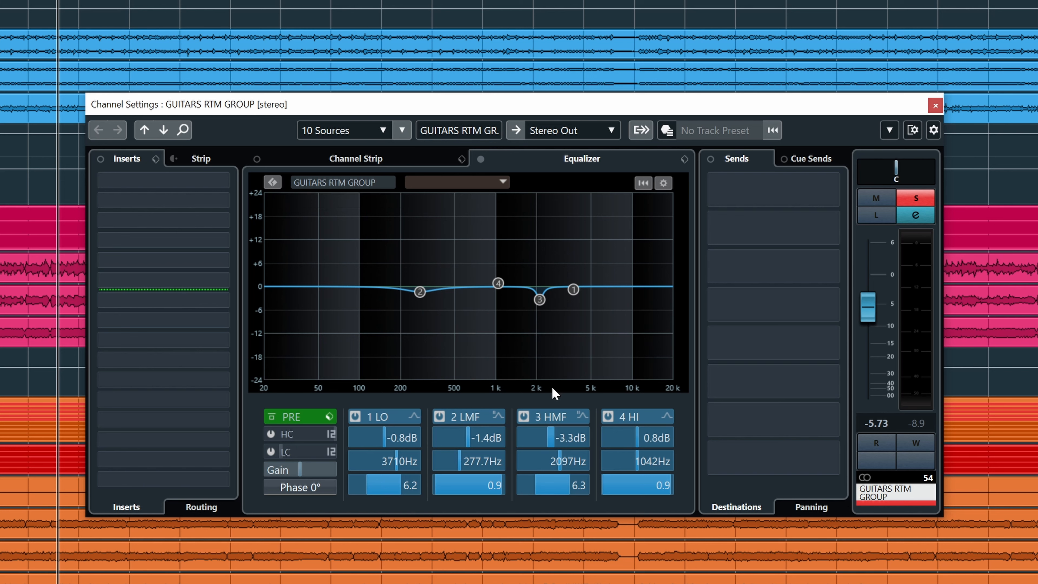
Audition the soloed guitars with band 3 toggled off and on, and set the band 3 gain to -2.3 dB.
key(space)
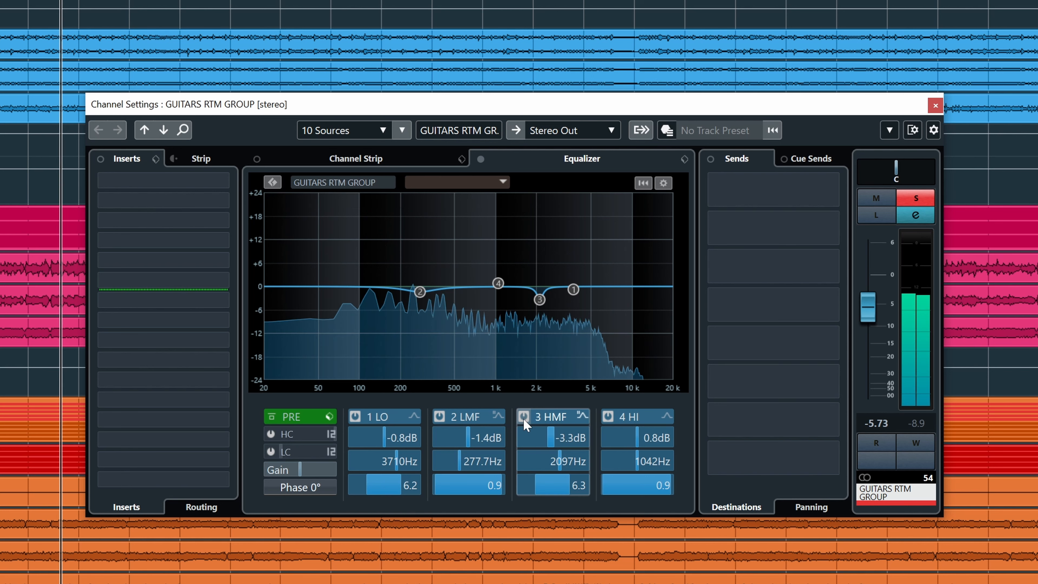
click(522, 416)
click(520, 417)
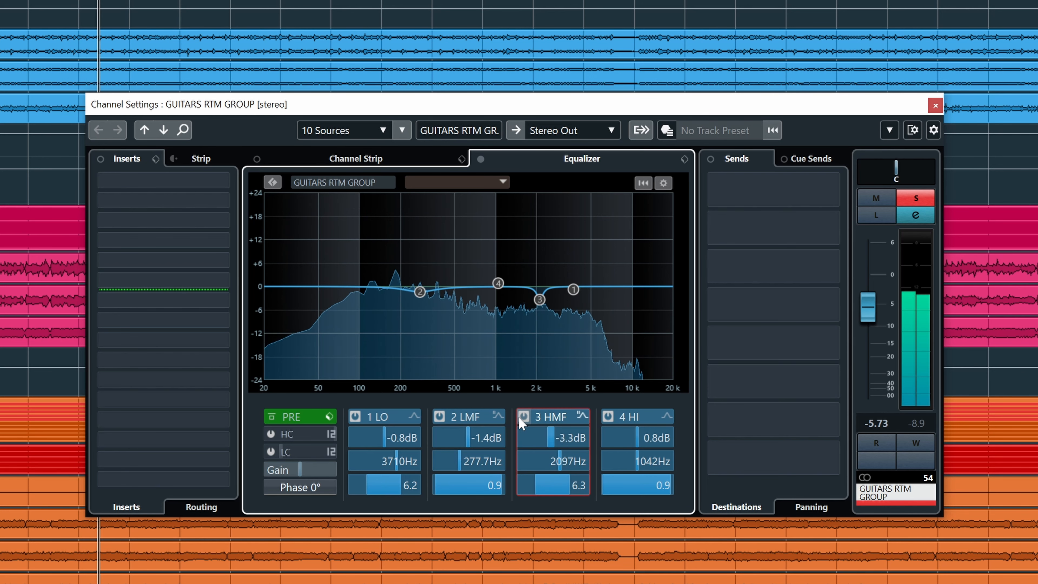
click(519, 417)
click(523, 417)
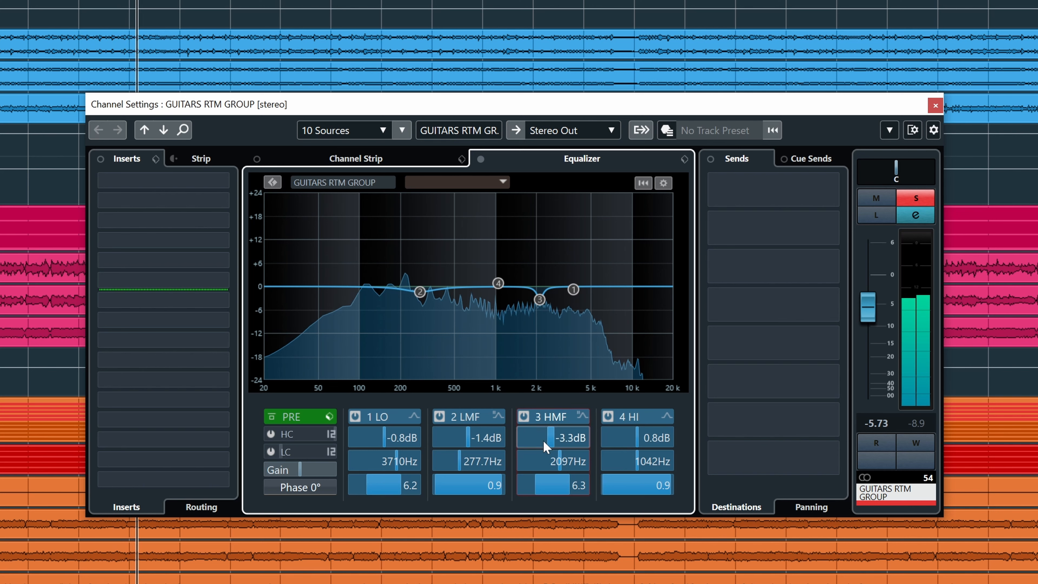
drag(583, 445, 568, 446)
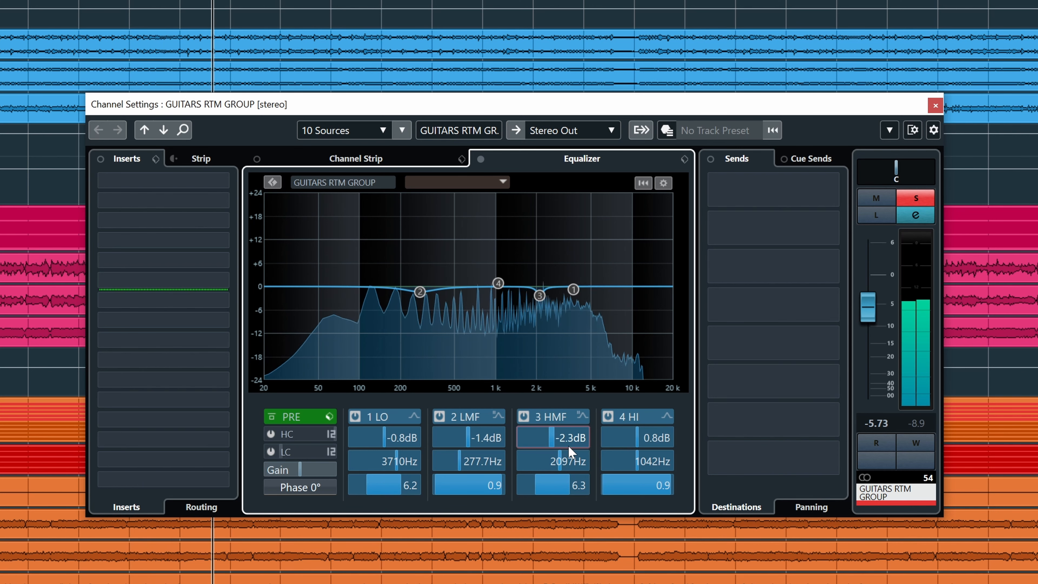
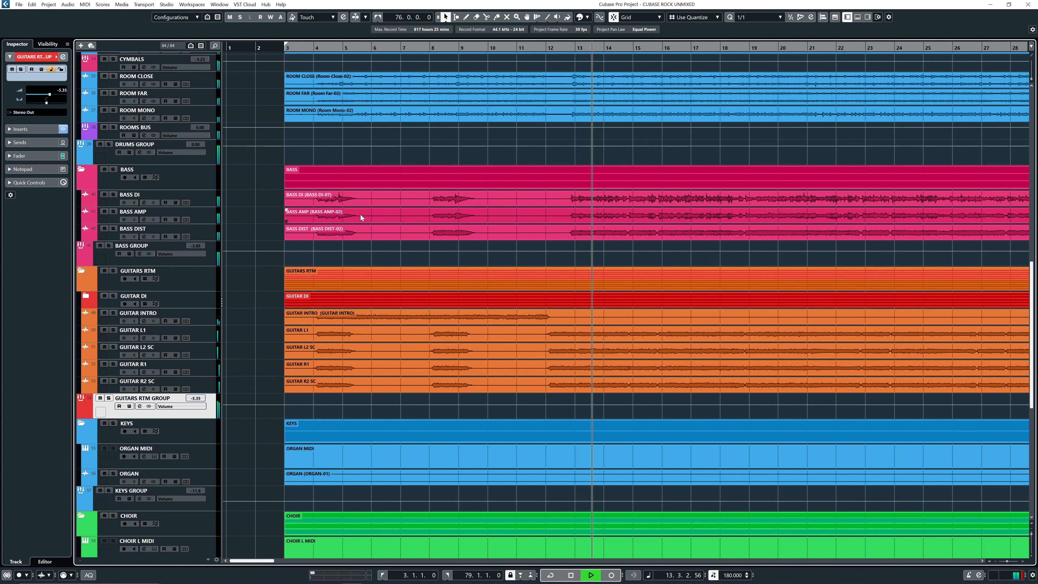
Solo the ORGAN track in the KEYS folder and play its part from bar 46.
scroll(326, 196, down, 2)
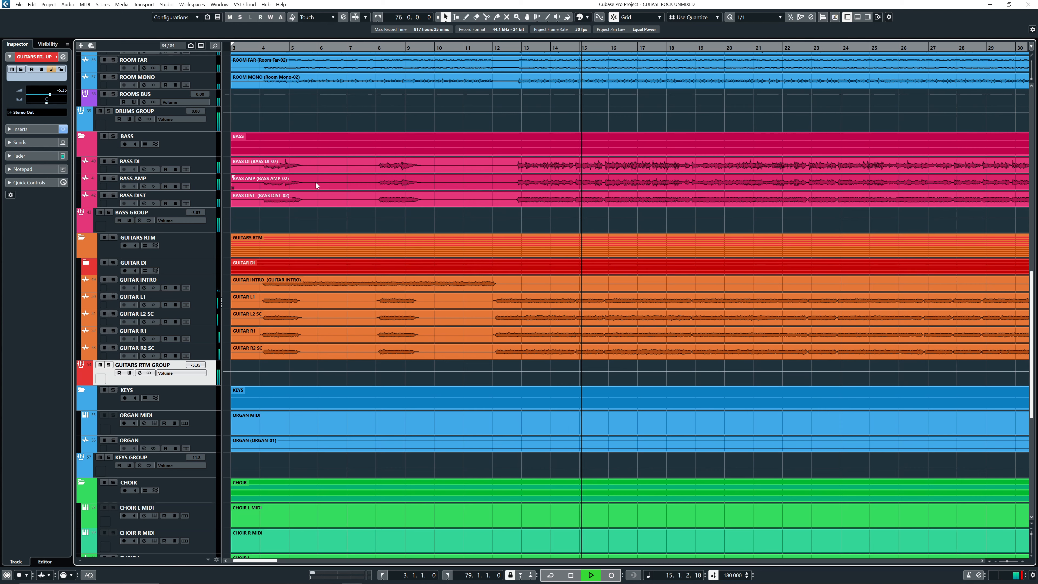
scroll(324, 185, down, 2)
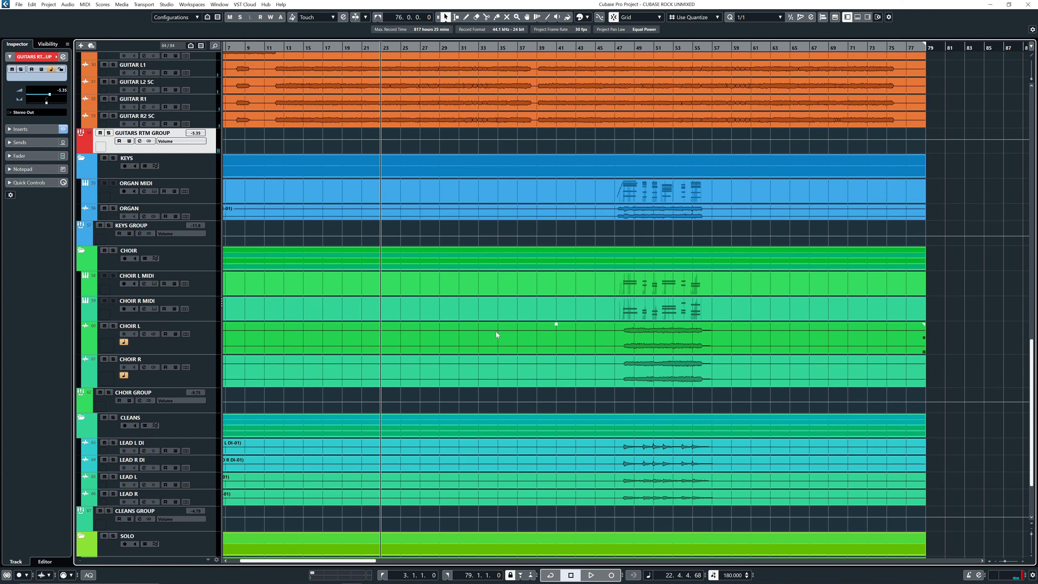
scroll(496, 332, right, 1)
scroll(483, 333, down, 1)
scroll(494, 321, right, 1)
scroll(482, 313, down, 1)
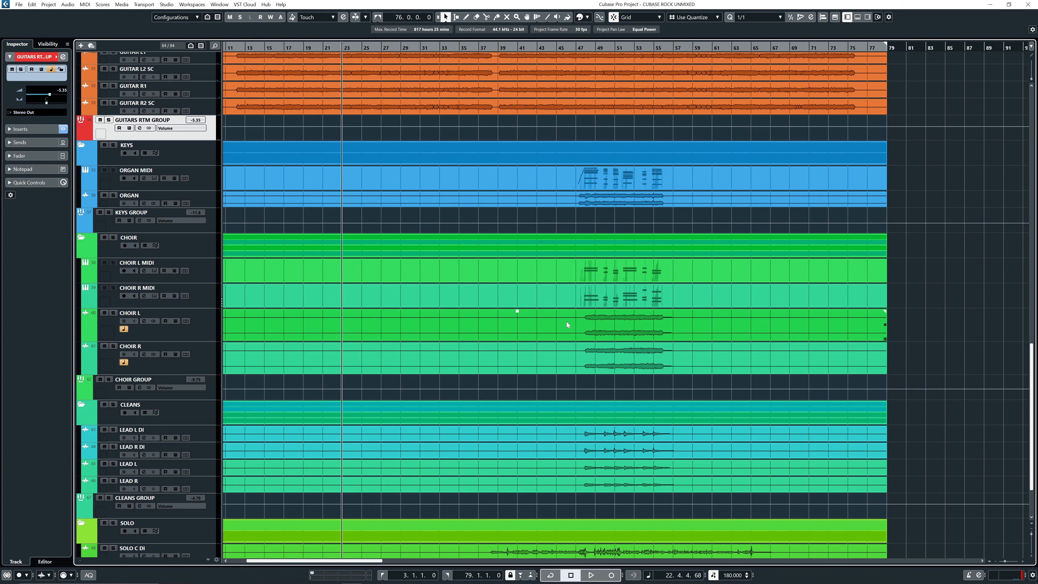
scroll(559, 327, down, 3)
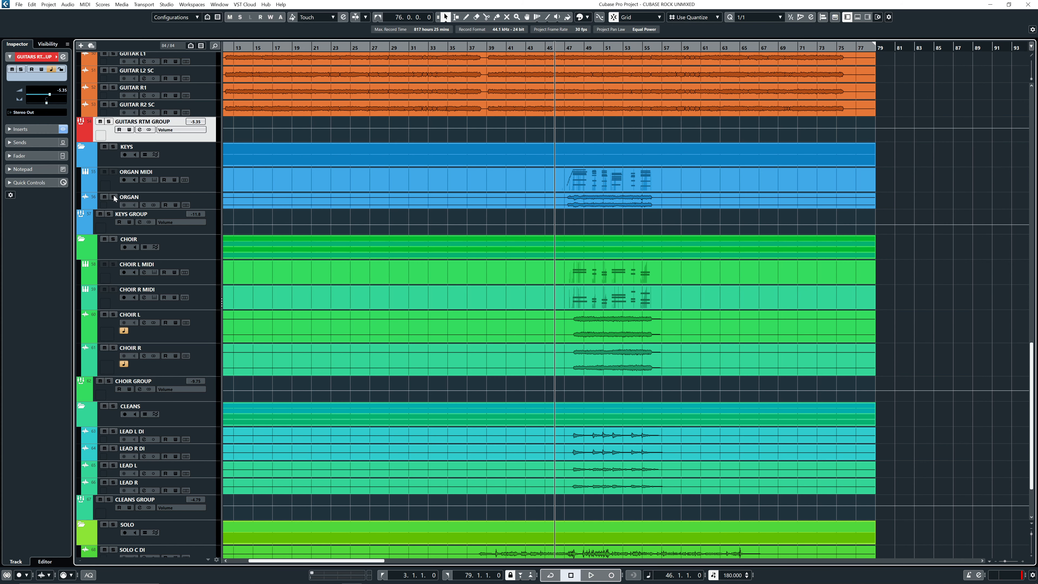
click(113, 197)
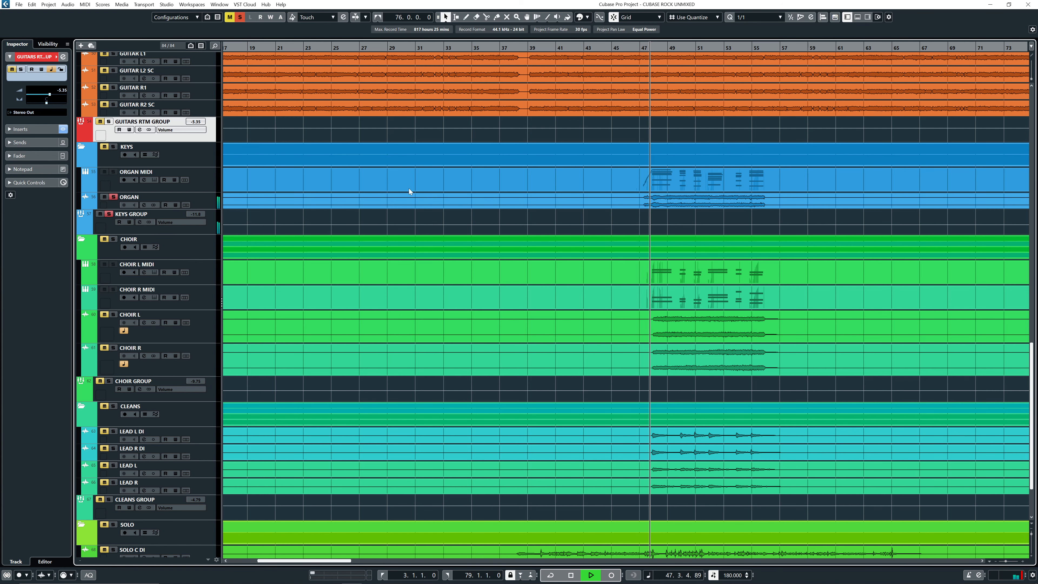
drag(601, 218, 506, 210)
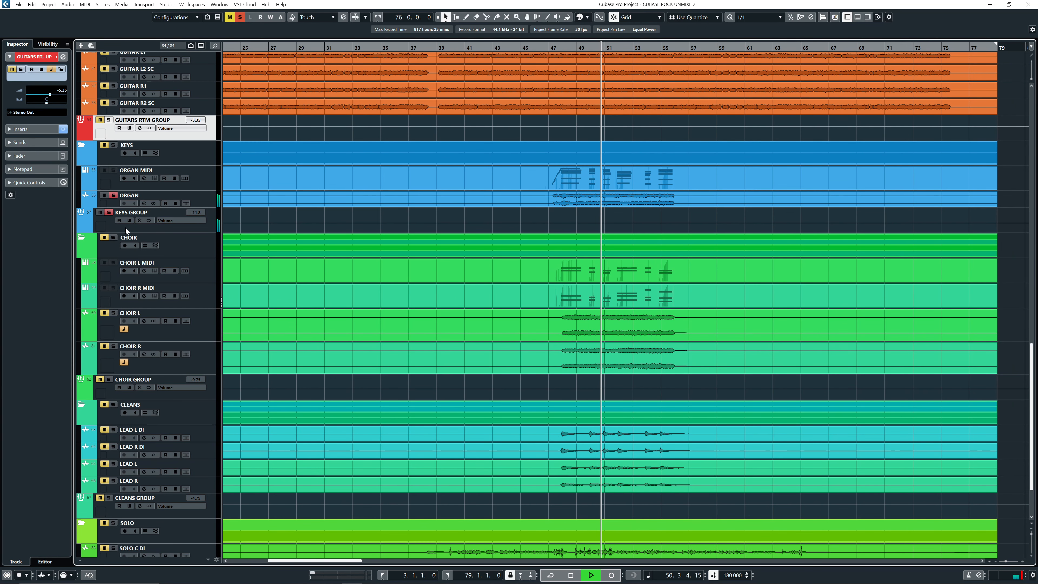
key(space)
Mute the events of the CHOIR, CLEANS and SOLO tracks below the keys.
key(g)
key(g)
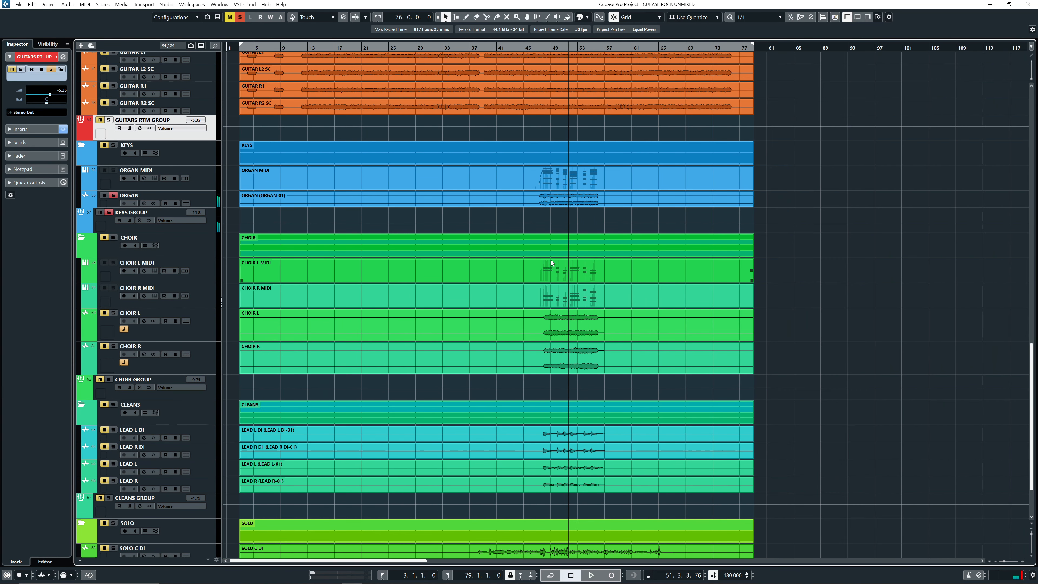
drag(788, 248, 751, 462)
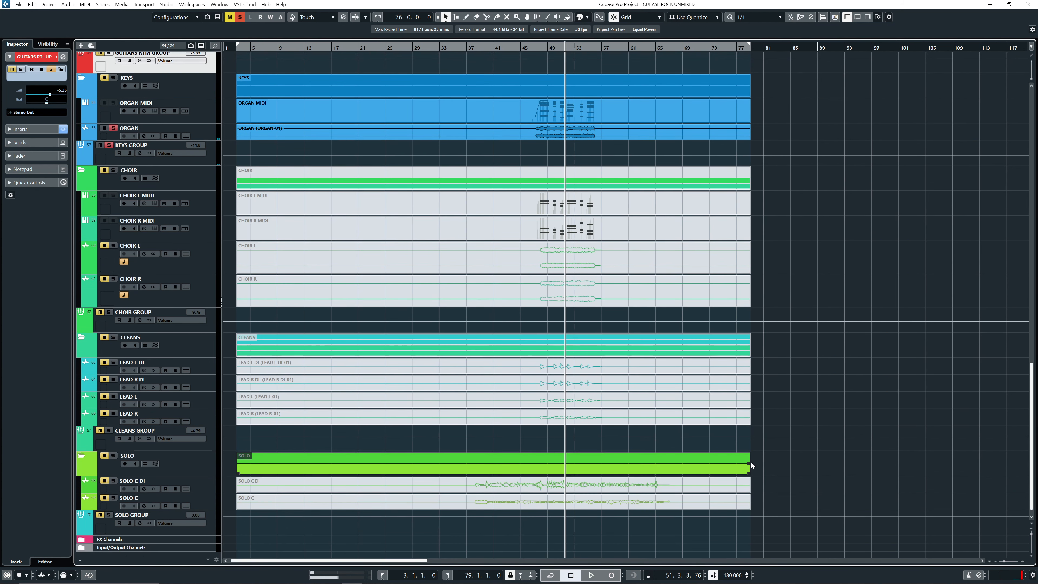
scroll(765, 379, up, 5)
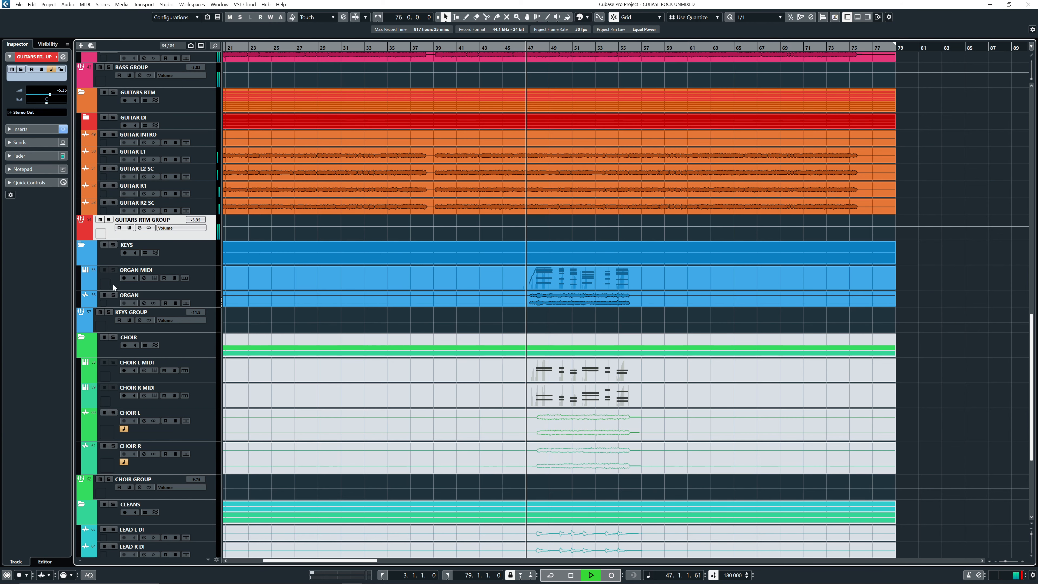
On the KEYS GROUP equalizer, cut band 2 by 1.6 dB at 285 Hz and boost band 4 as a parametric 2.6 dB at 2547 Hz, Q 0.7.
click(135, 315)
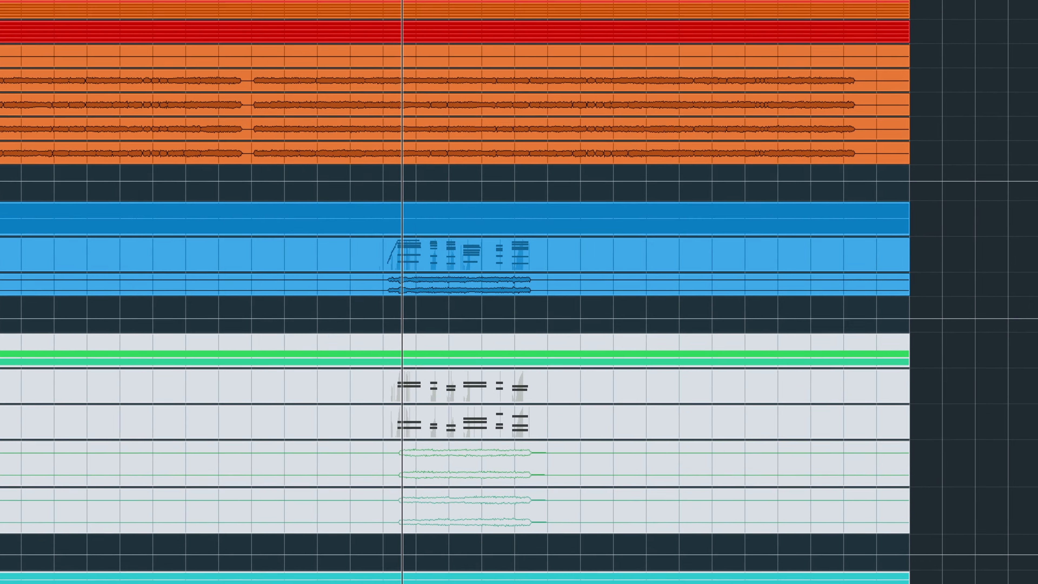
click(53, 319)
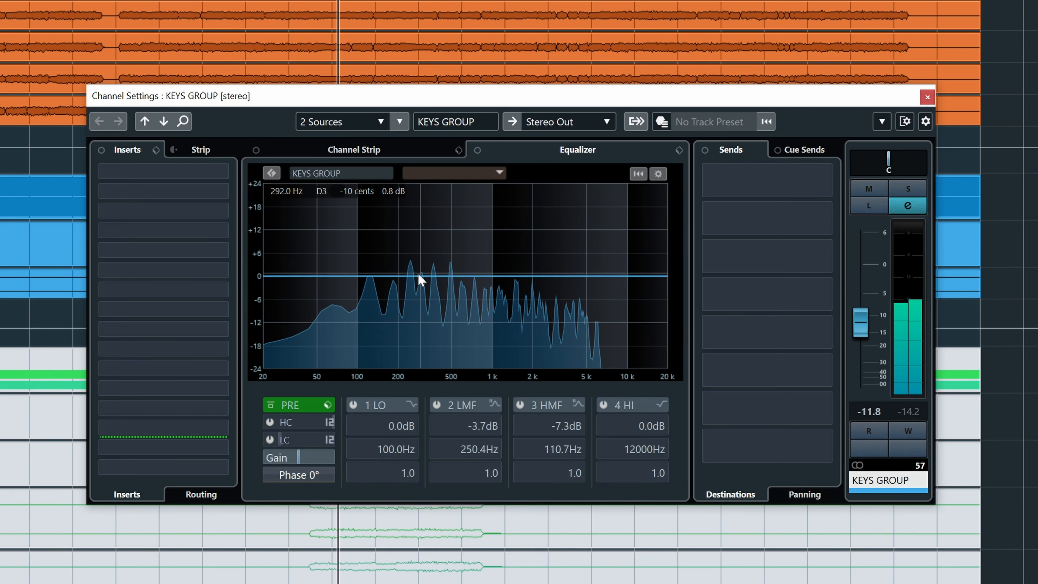
mouse_move(420, 275)
mouse_down()
mouse_move(423, 246)
mouse_move(419, 282)
mouse_up()
mouse_move(558, 276)
mouse_down()
mouse_move(559, 265)
mouse_move(529, 258)
mouse_move(546, 265)
mouse_up()
click(660, 405)
click(676, 417)
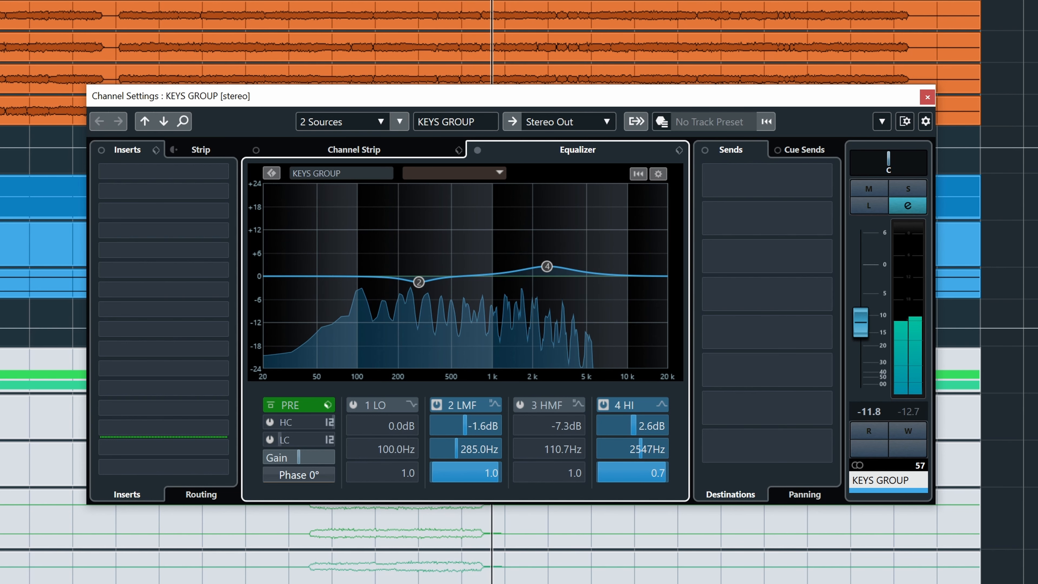
Set KEYS GROUP band 2 to -3.1 dB at 240.8 Hz and compare the soloed sound with the equalizer bypassed.
drag(419, 283, 412, 290)
key(s)
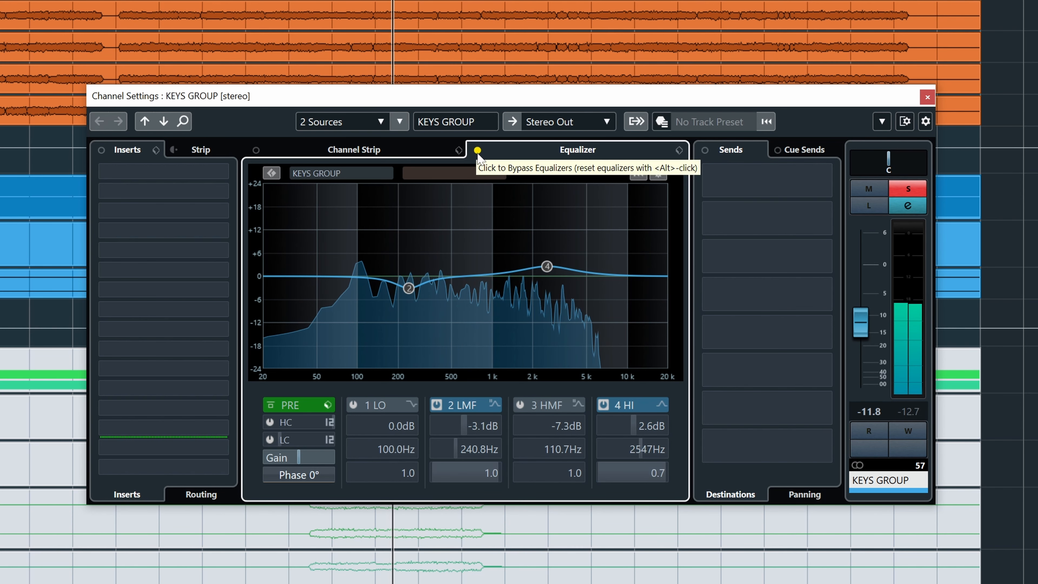
key(s)
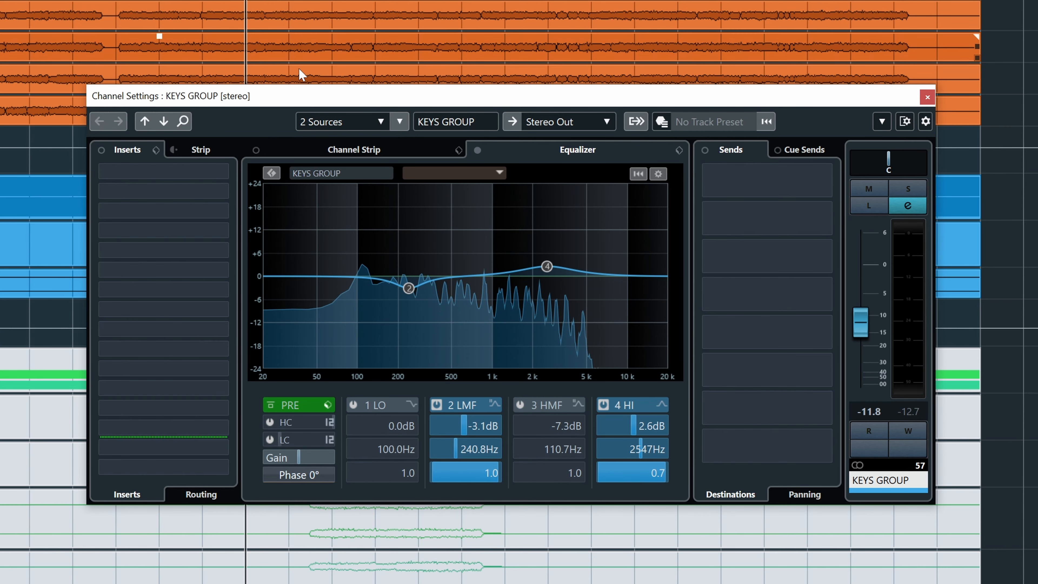
Raise the KEYS GROUP fader to -11.0 dB while listening to the organ part within the mix.
drag(287, 95, 281, 128)
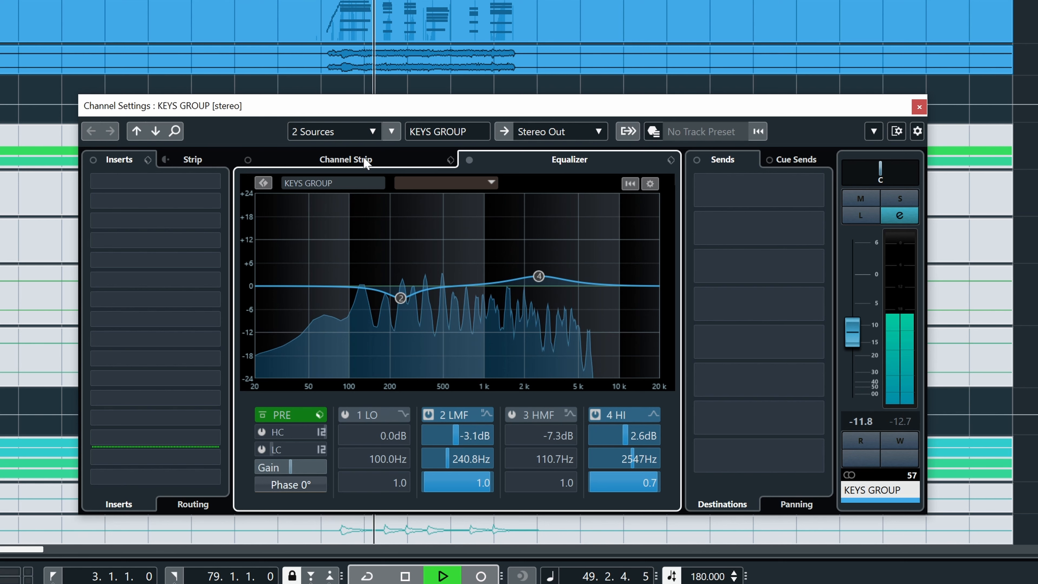
drag(853, 346, 852, 344)
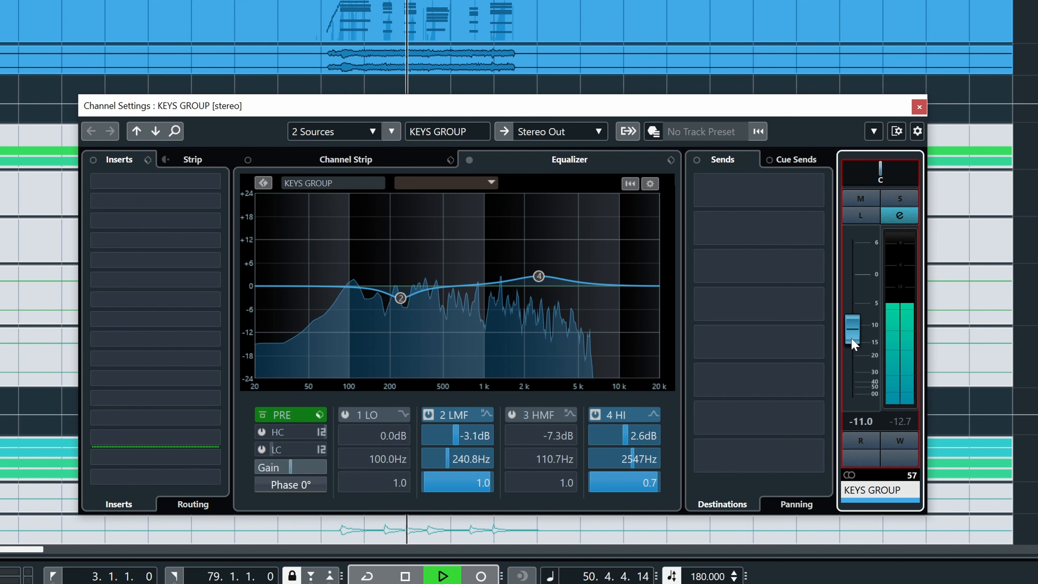
key(space)
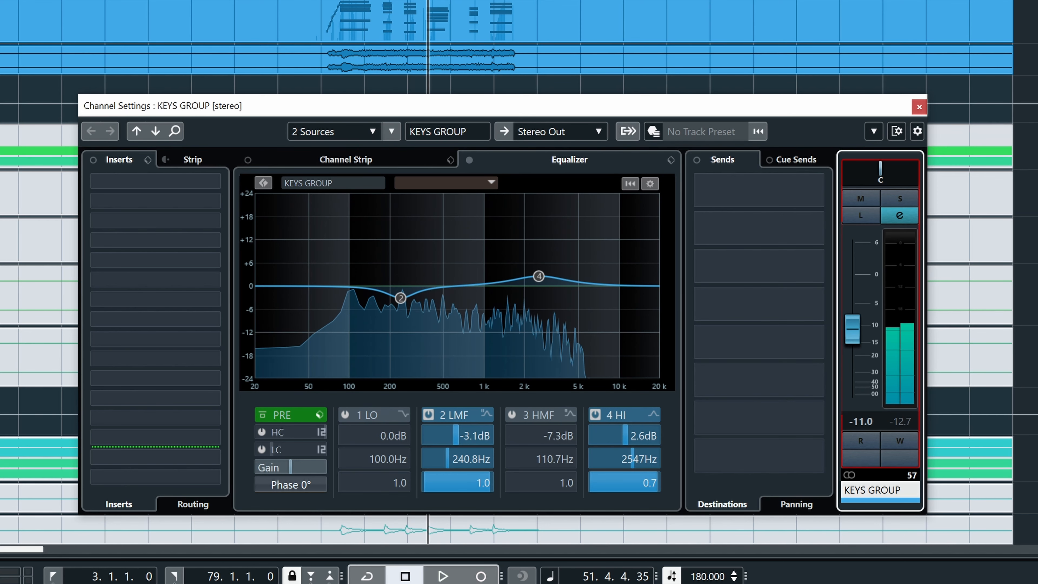
Solo KEYS GROUP together with the rhythm guitars group and add a send from KEYS GROUP to VERB.
key(s)
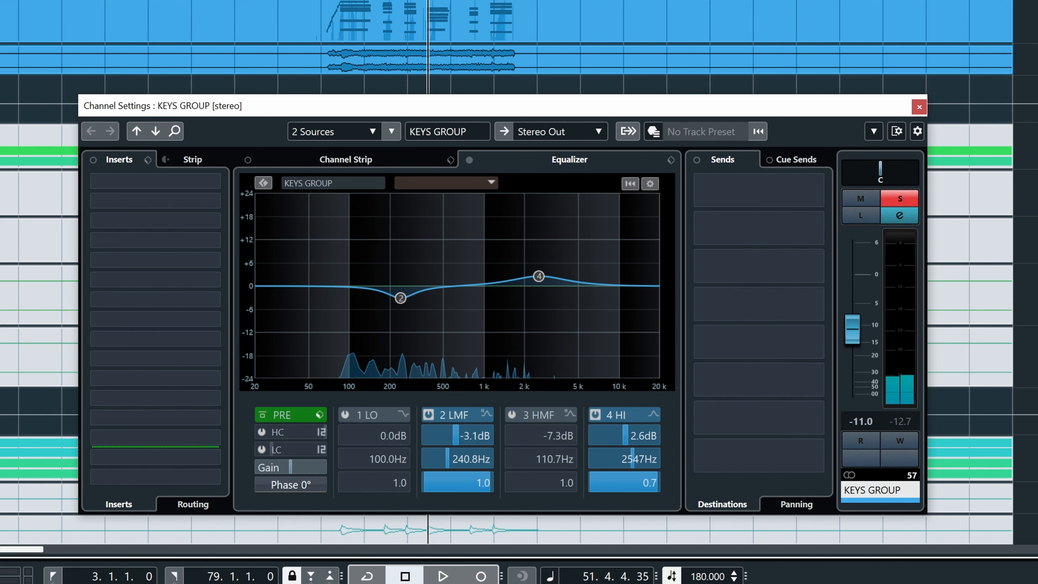
key(space)
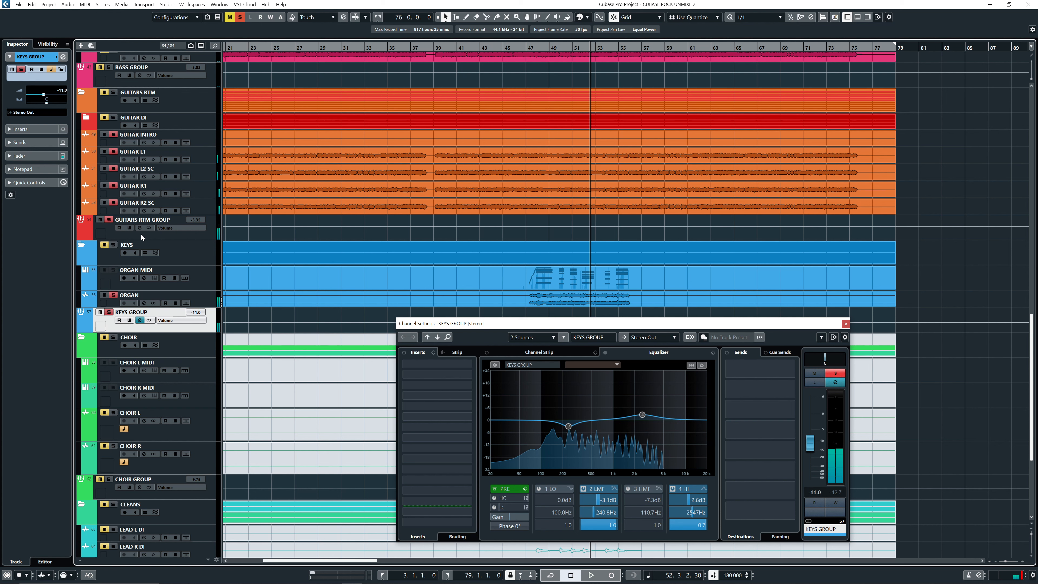
click(790, 368)
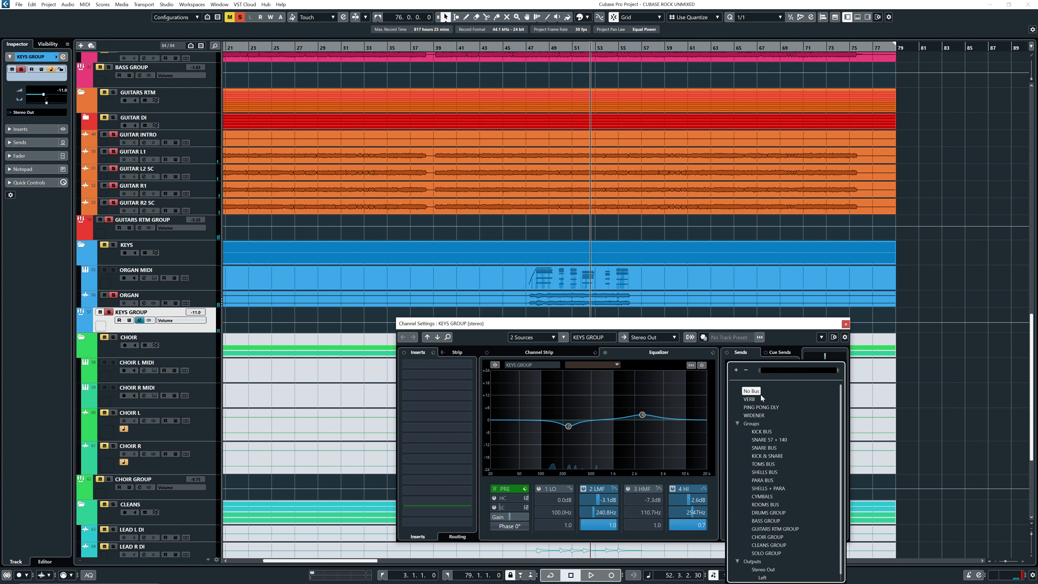
key(Escape)
click(790, 367)
click(729, 370)
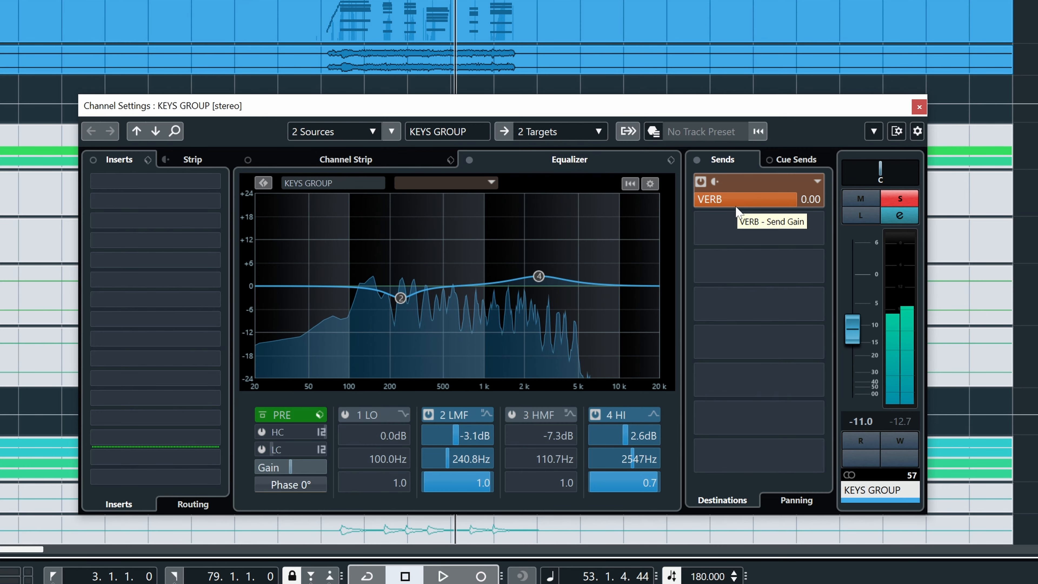
Compare the keys with the VERB send off and on, and lower the send level to -9.22 dB.
click(701, 182)
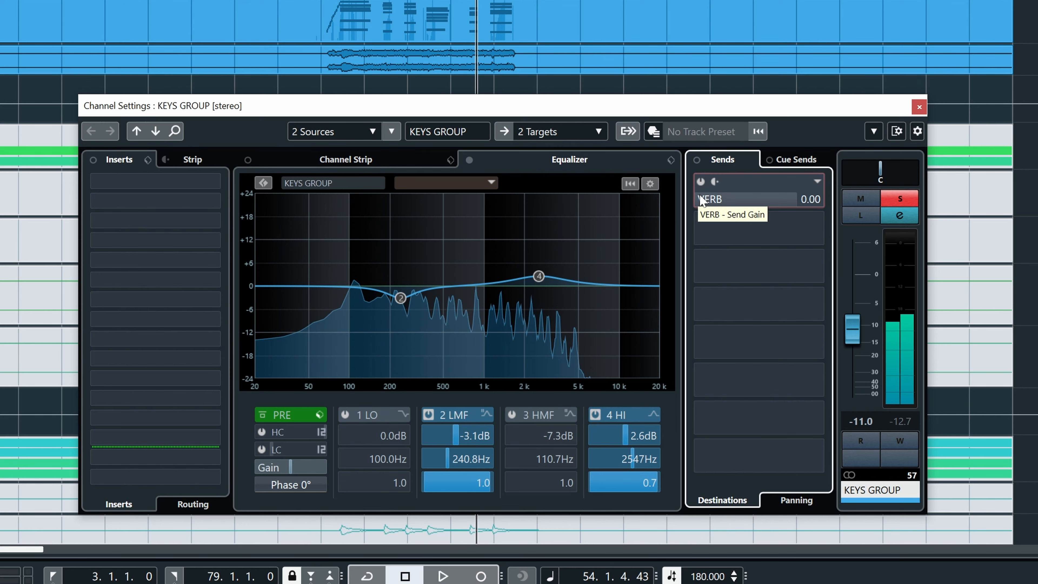
click(700, 181)
drag(757, 207, 710, 204)
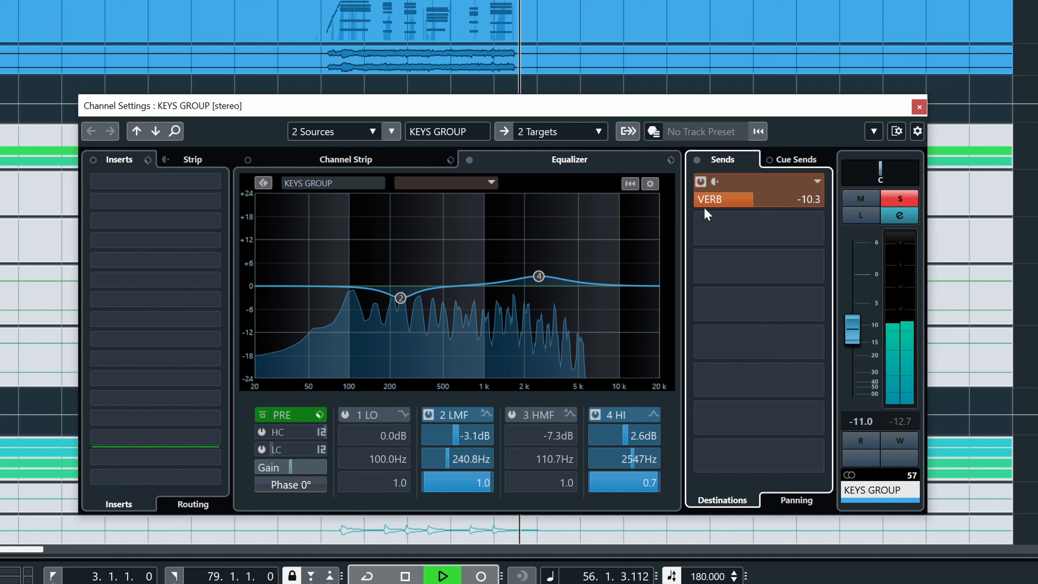
key(space)
key(space)
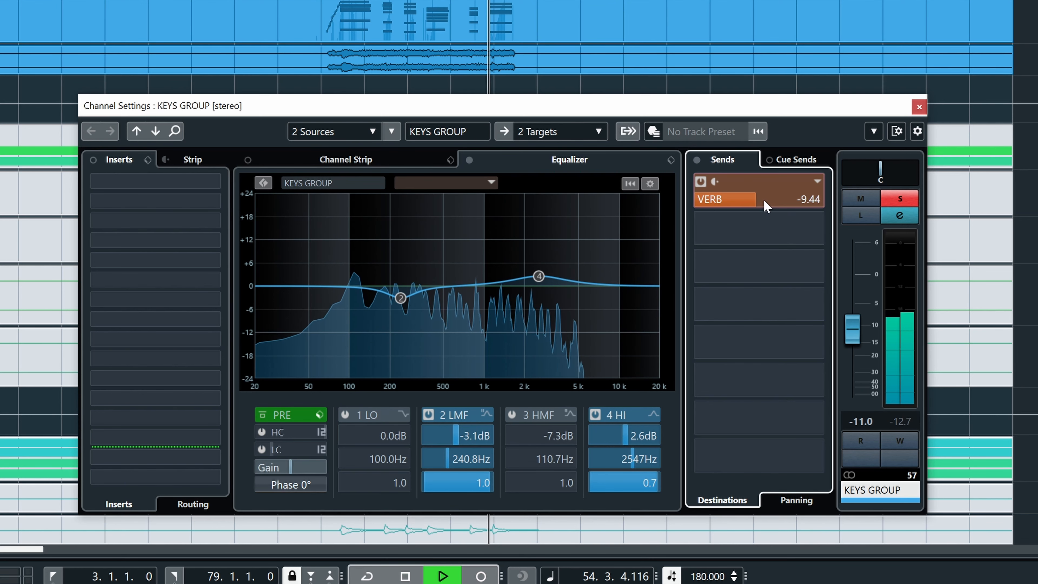
key(space)
Enable the low-cut filter on KEYS GROUP and raise its frequency during playback to roll off the lows below about 200 Hz.
click(262, 449)
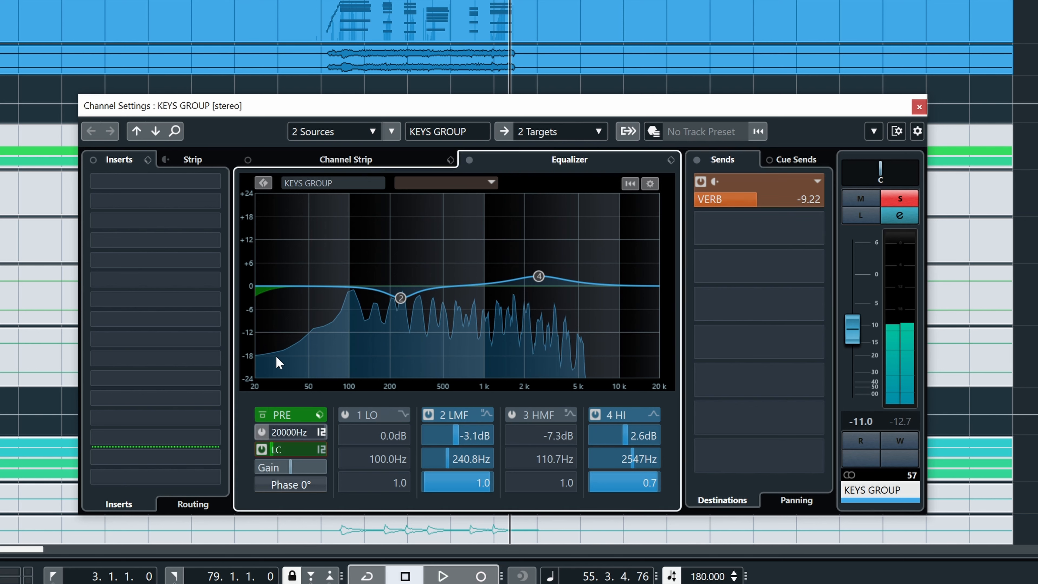
key(space)
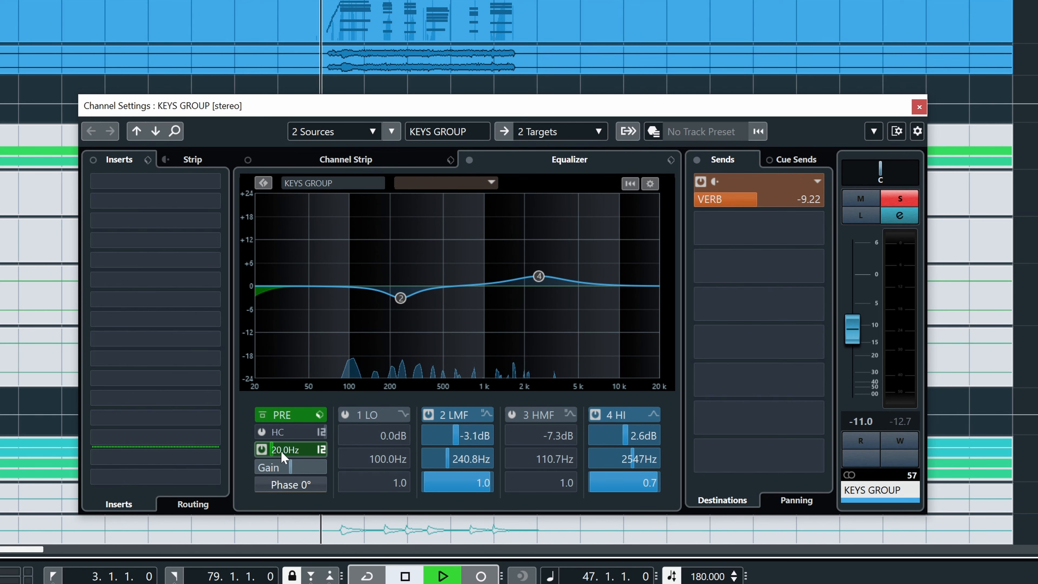
click(279, 448)
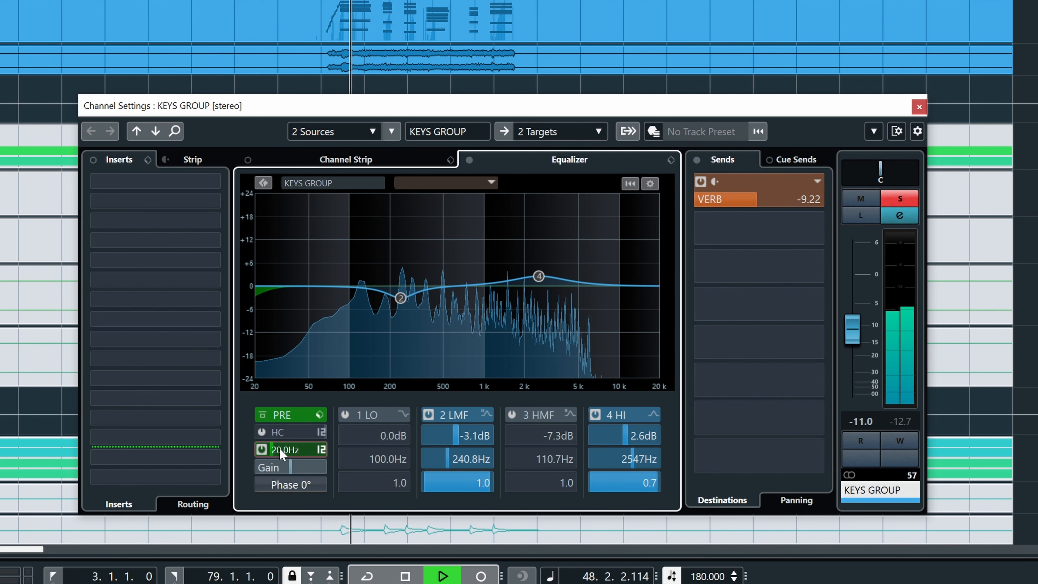
drag(295, 455, 330, 464)
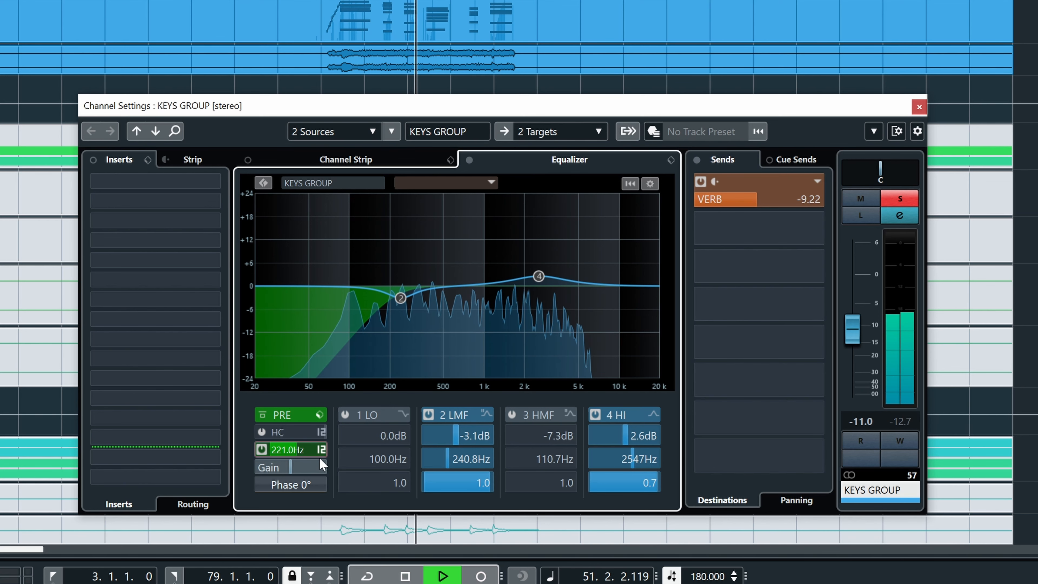
drag(320, 458, 319, 457)
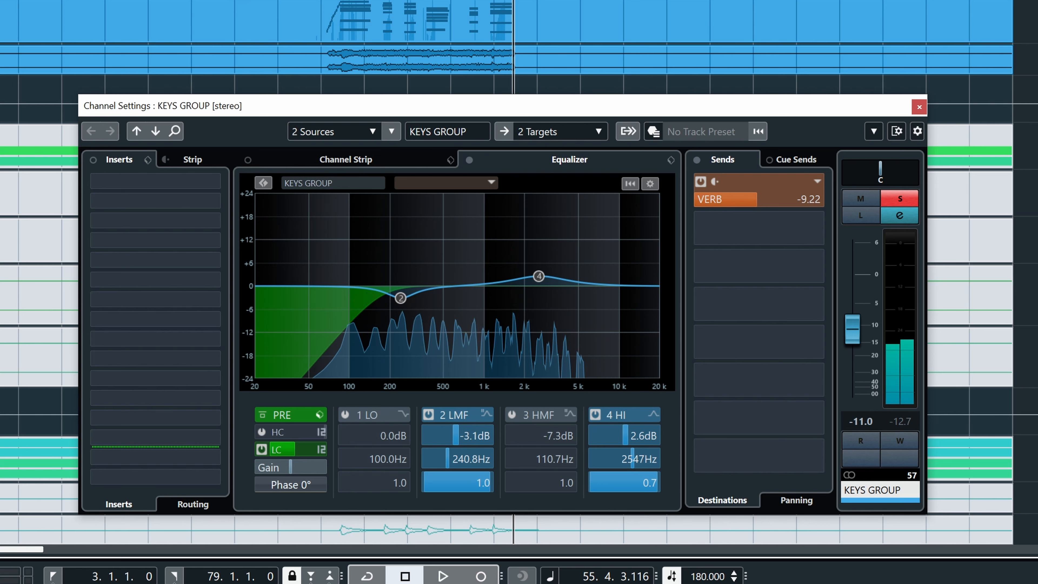
Audition the end of the organ part with the VERB send off and on, and set the send level to -7.79 dB.
click(700, 182)
key(space)
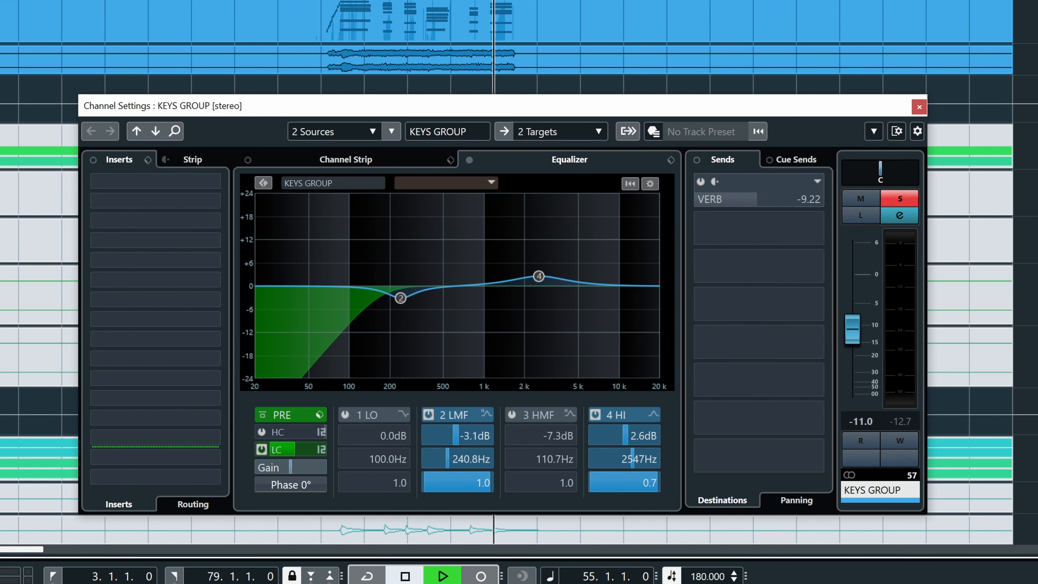
key(space)
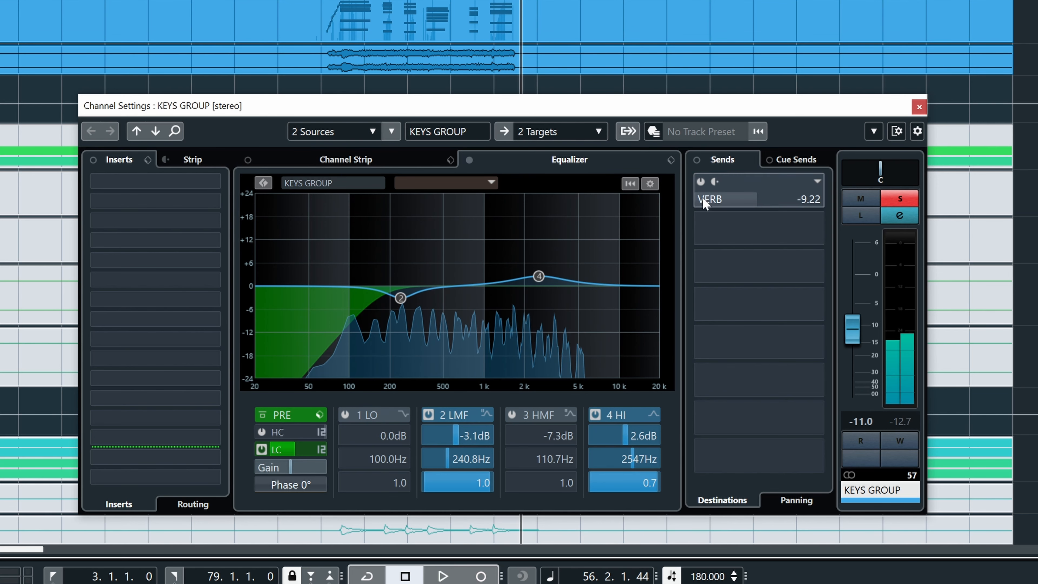
click(701, 182)
click(494, 0)
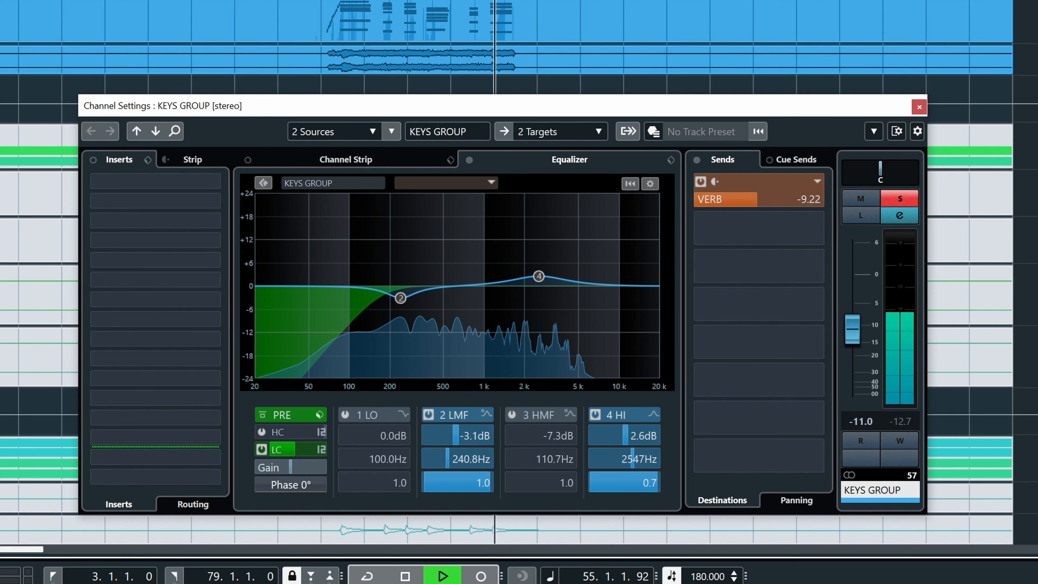
key(space)
drag(751, 201, 757, 202)
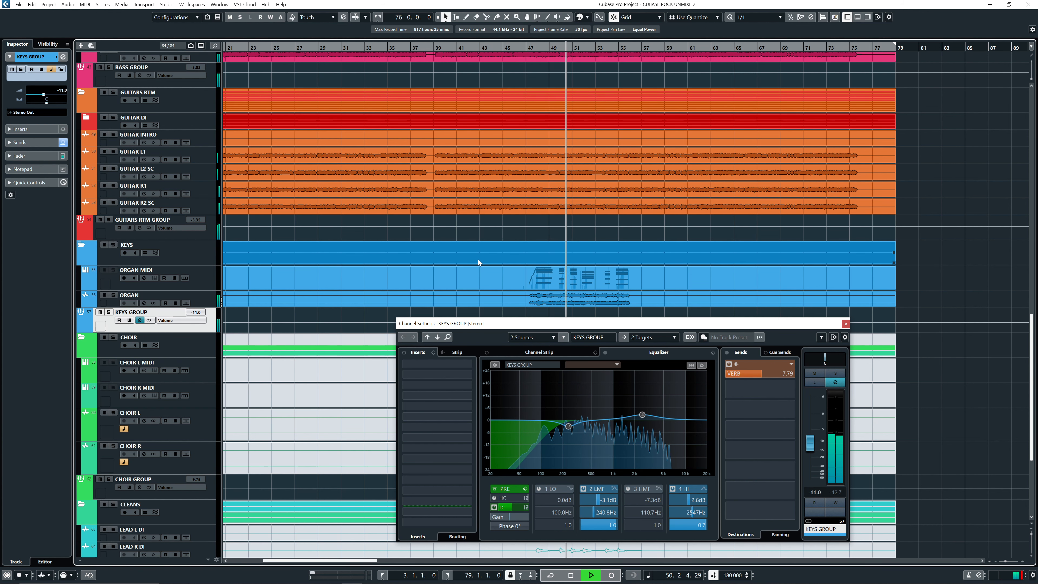
Play the full mix from bar 47 to check the keys against the other tracks, and close the KEYS GROUP channel settings.
scroll(484, 264, down, 2)
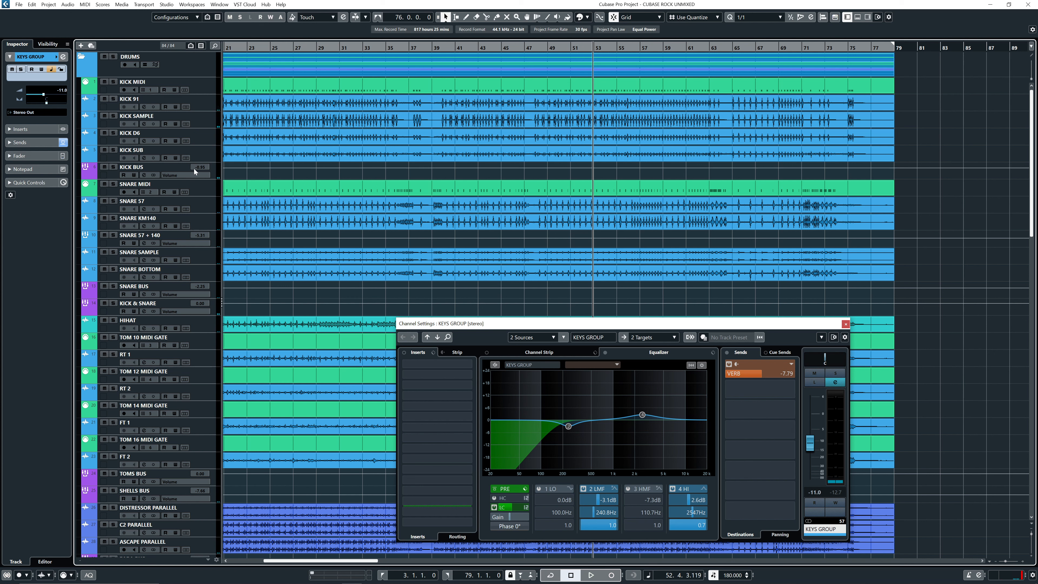
click(531, 47)
key(space)
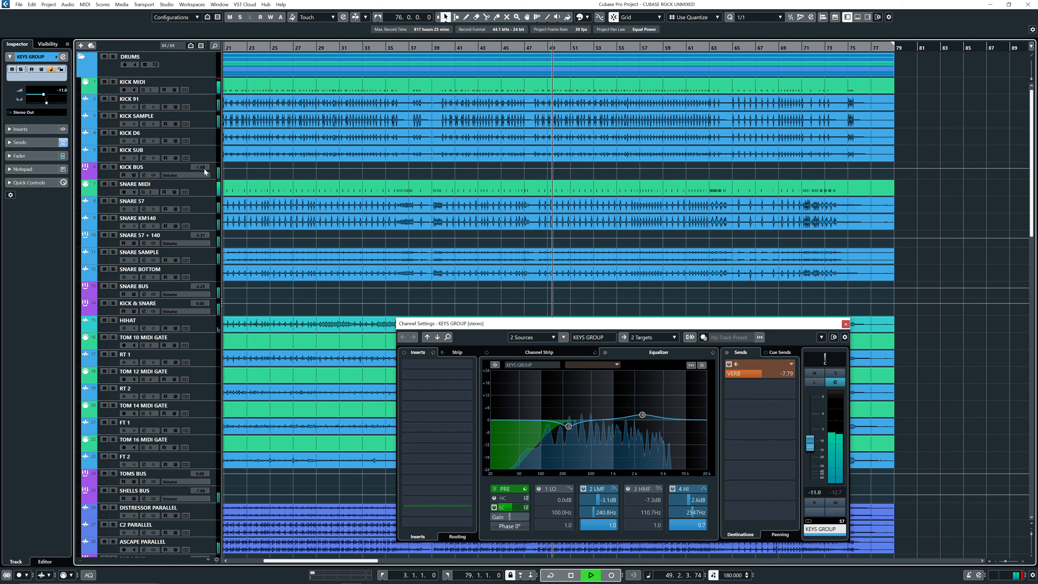
scroll(437, 227, down, 15)
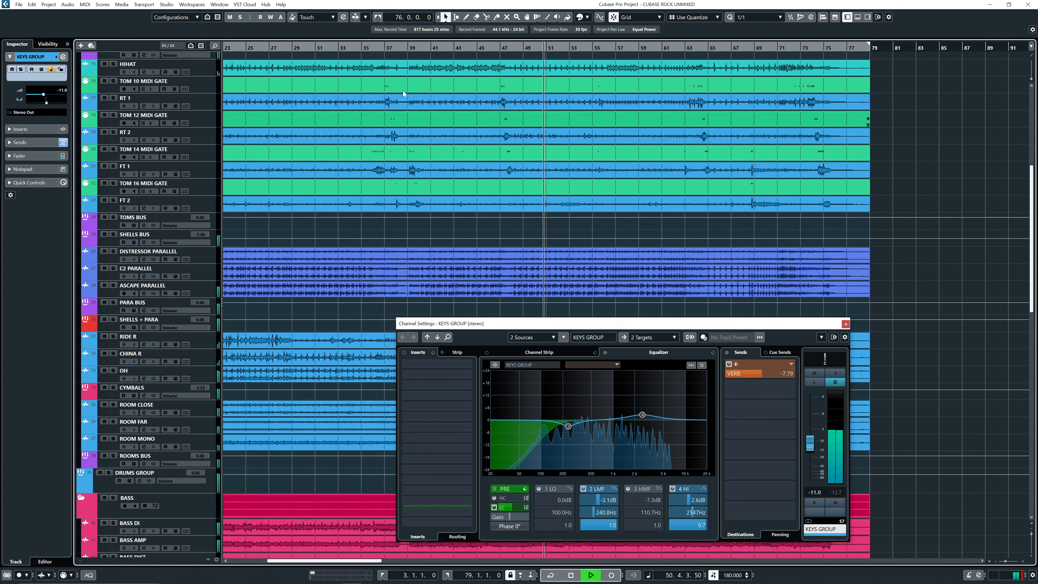
scroll(409, 163, down, 15)
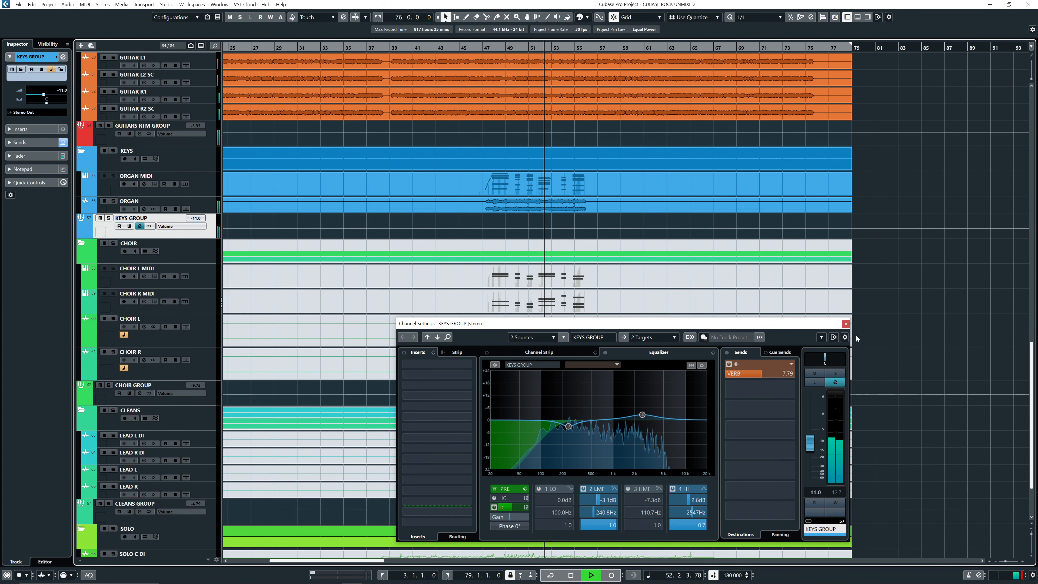
click(845, 324)
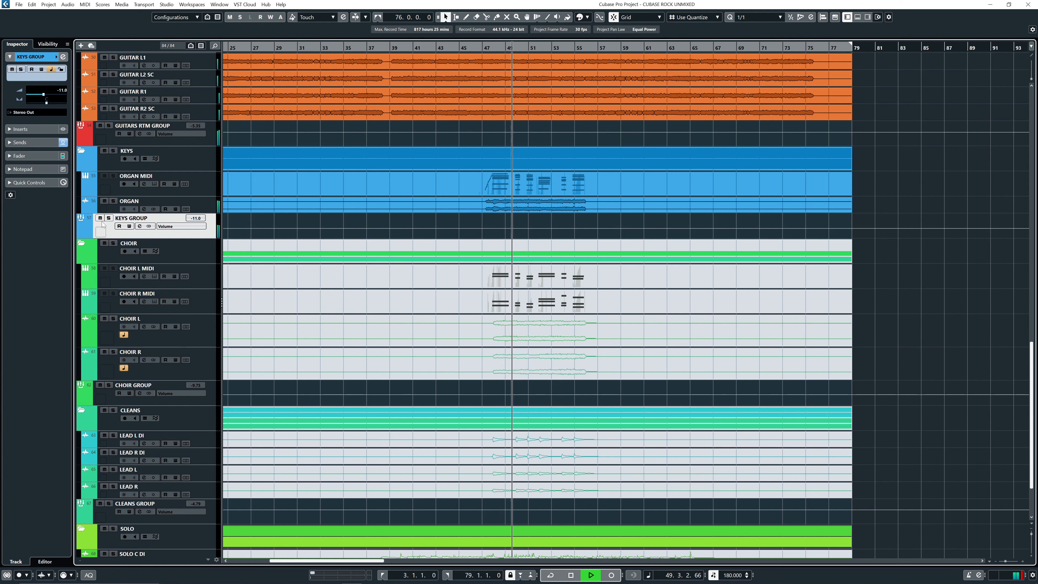
key(space)
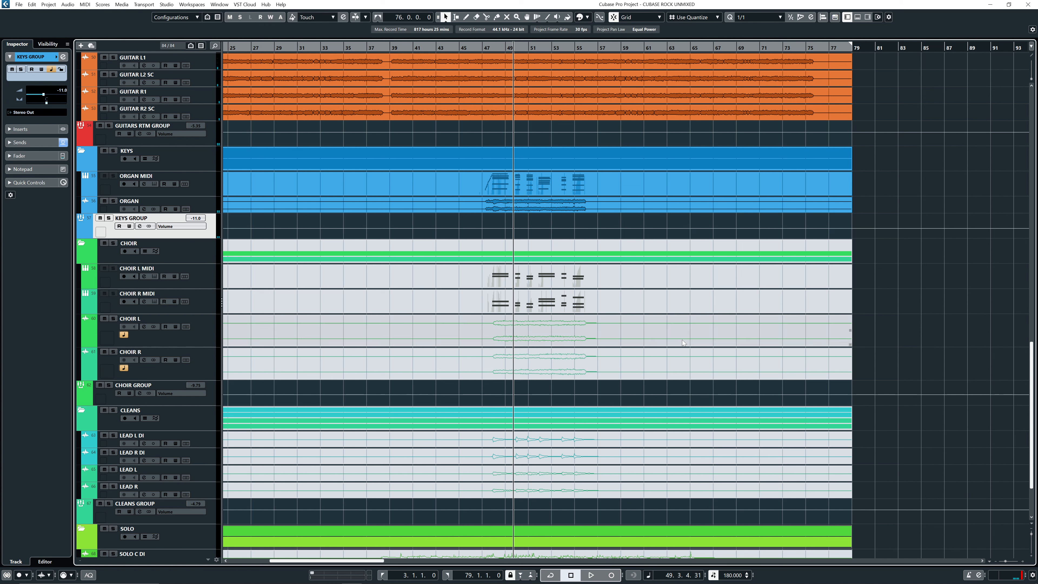
Unmute the CHOIR events and play that section of the song.
click(847, 256)
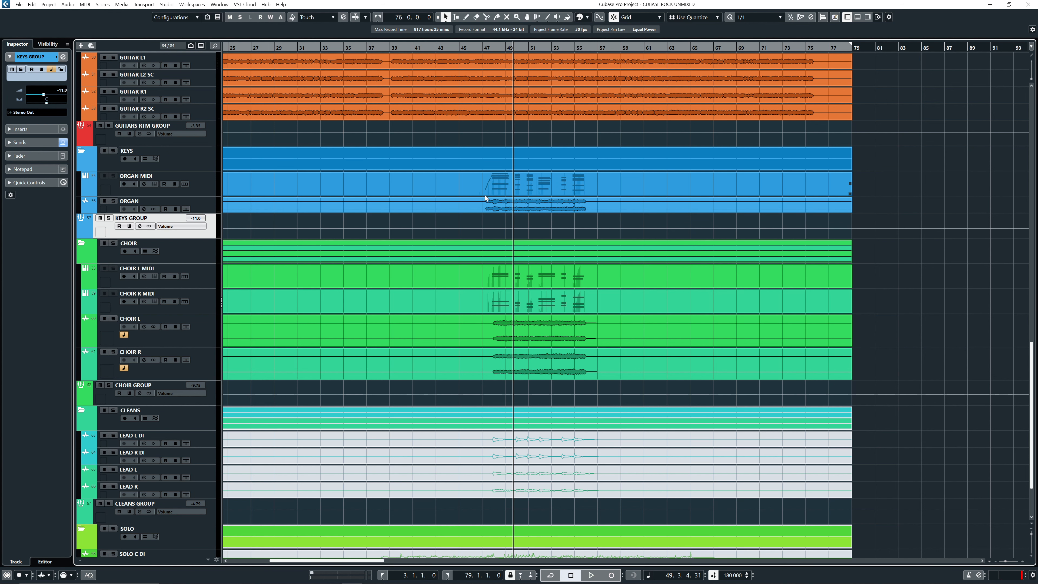
key(g)
key(g)
key(g)
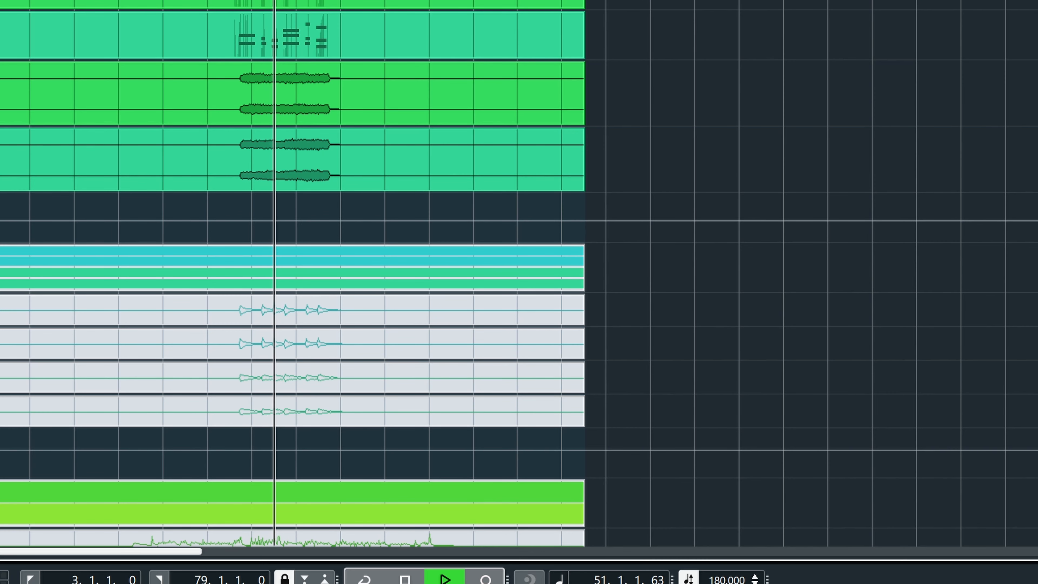
Open the CHOIR GROUP channel settings and enable its low-cut filter, raising it to roll off the lows below about 200 Hz.
key(e)
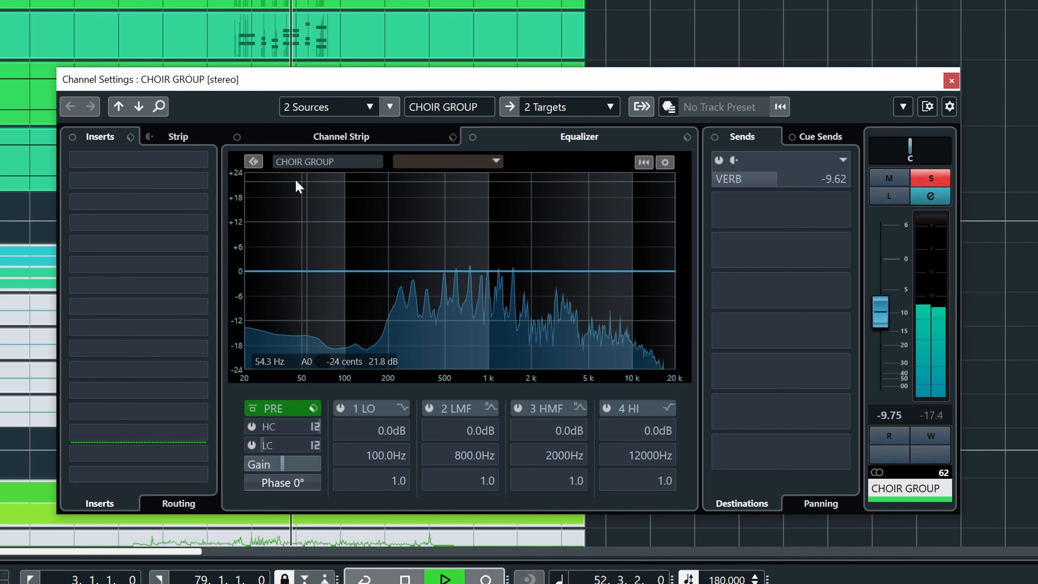
click(252, 445)
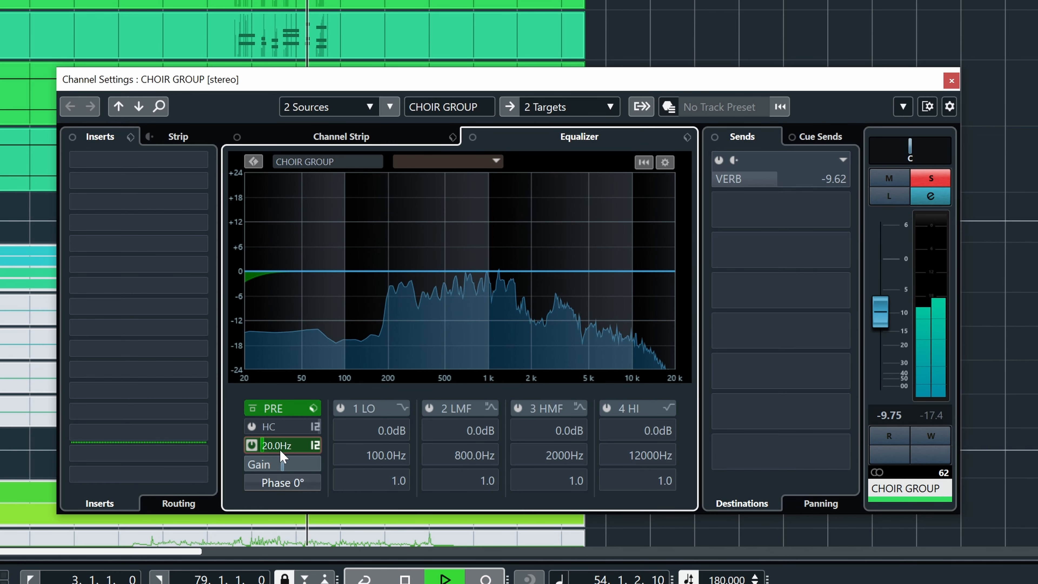
drag(313, 448, 324, 451)
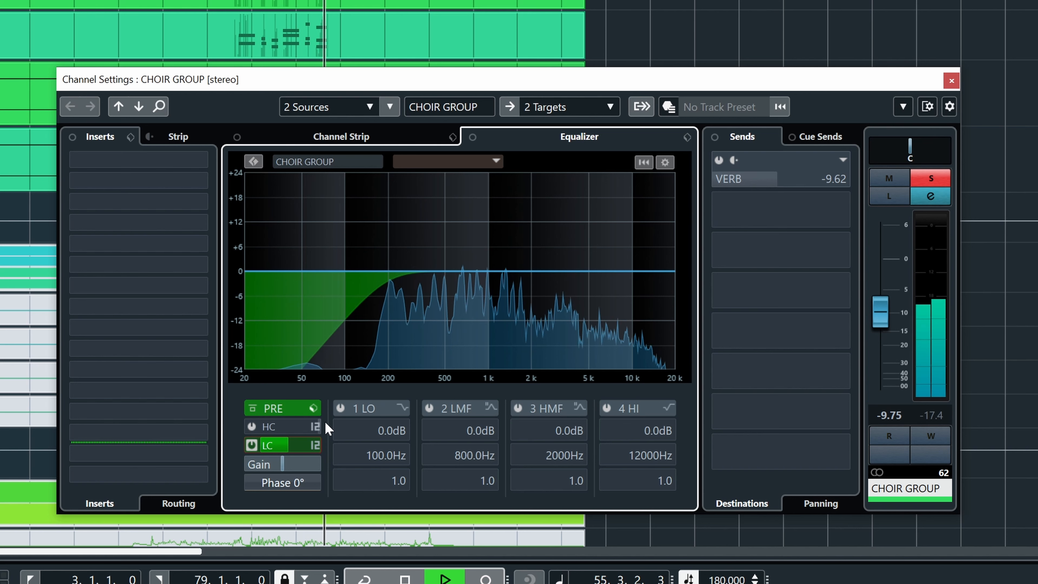
key(space)
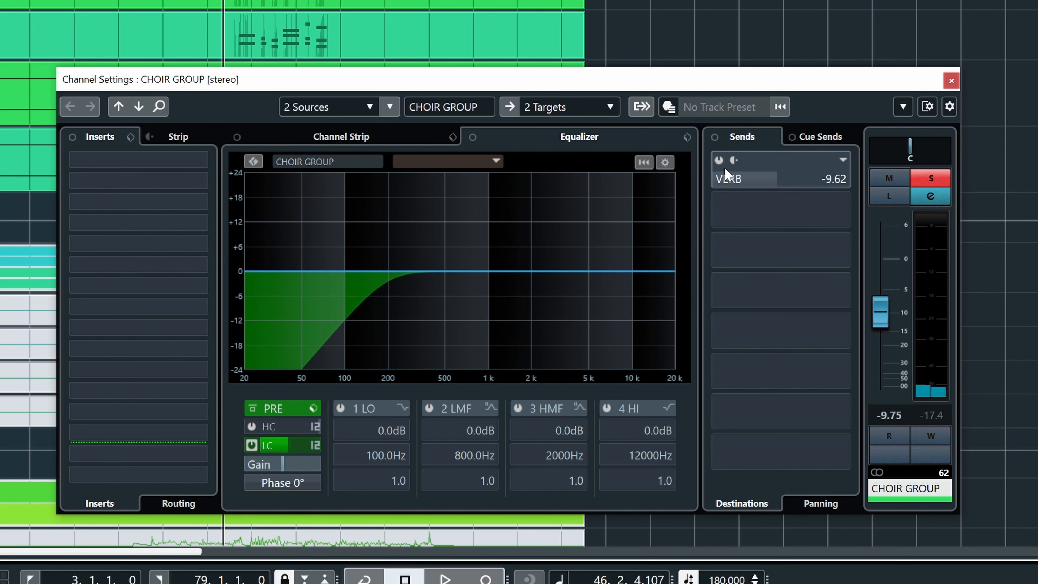
Enable the VERB send on CHOIR GROUP and set its level to -8.36 dB while the choir plays.
click(709, 161)
key(s)
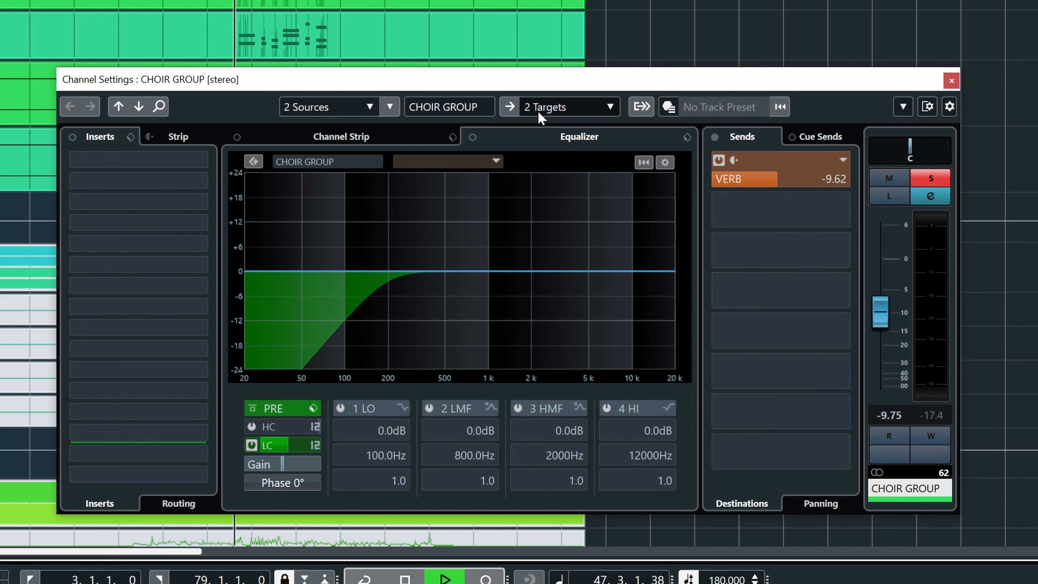
drag(468, 21, 397, 23)
drag(790, 180, 872, 193)
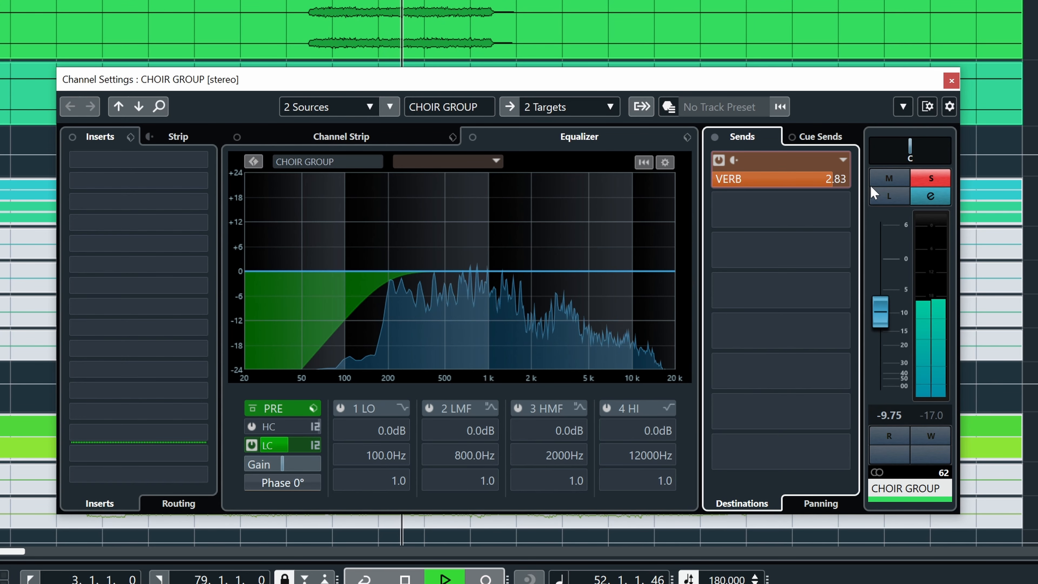
drag(852, 192, 820, 190)
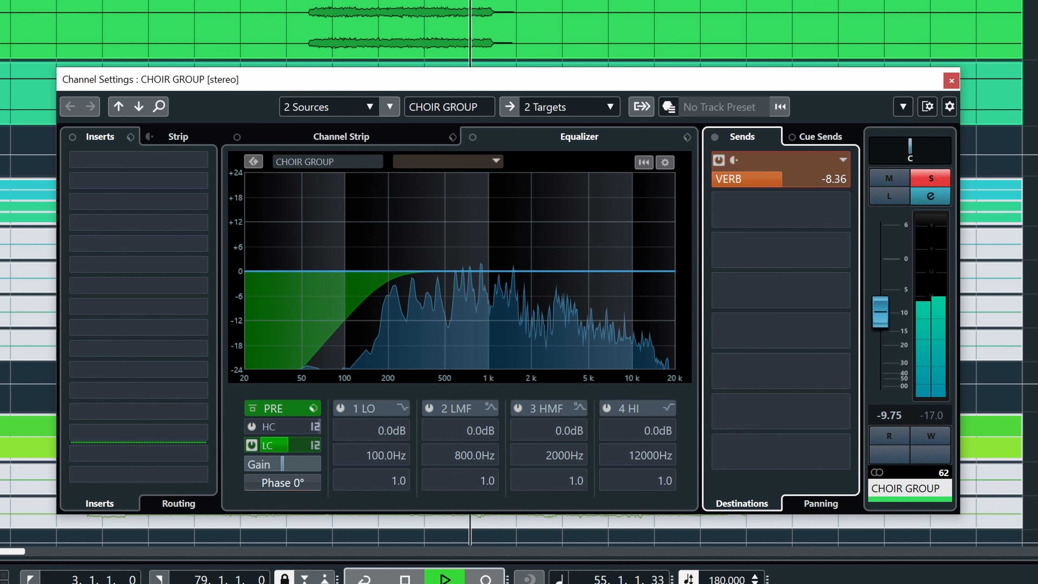
Replay the choir section and cut CHOIR GROUP's low-mid EQ band by 2.0 dB at 250.4 Hz.
click(286, 1)
key(s)
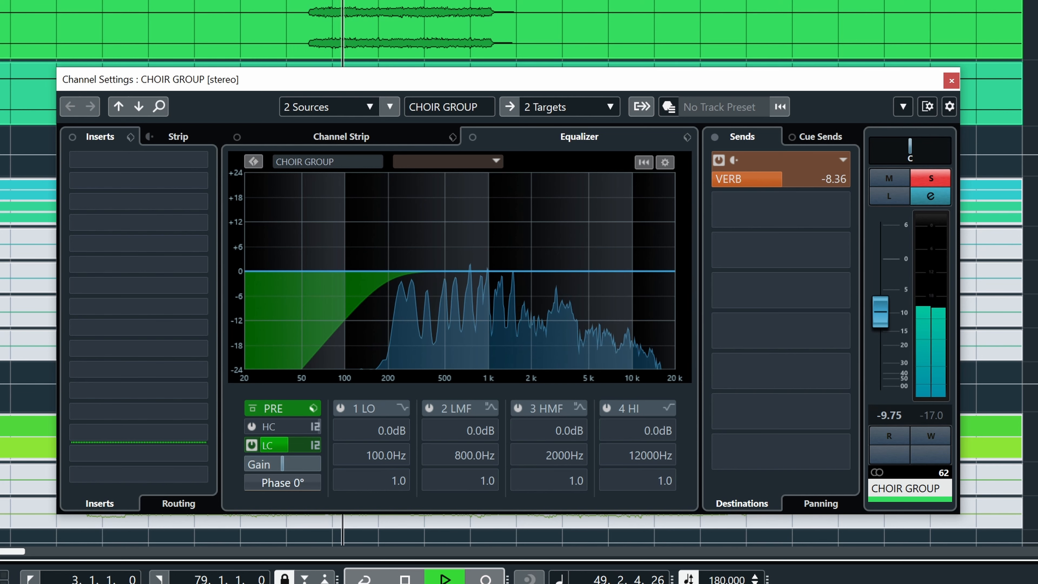
mouse_move(408, 271)
mouse_down()
mouse_move(400, 216)
mouse_move(402, 279)
mouse_up()
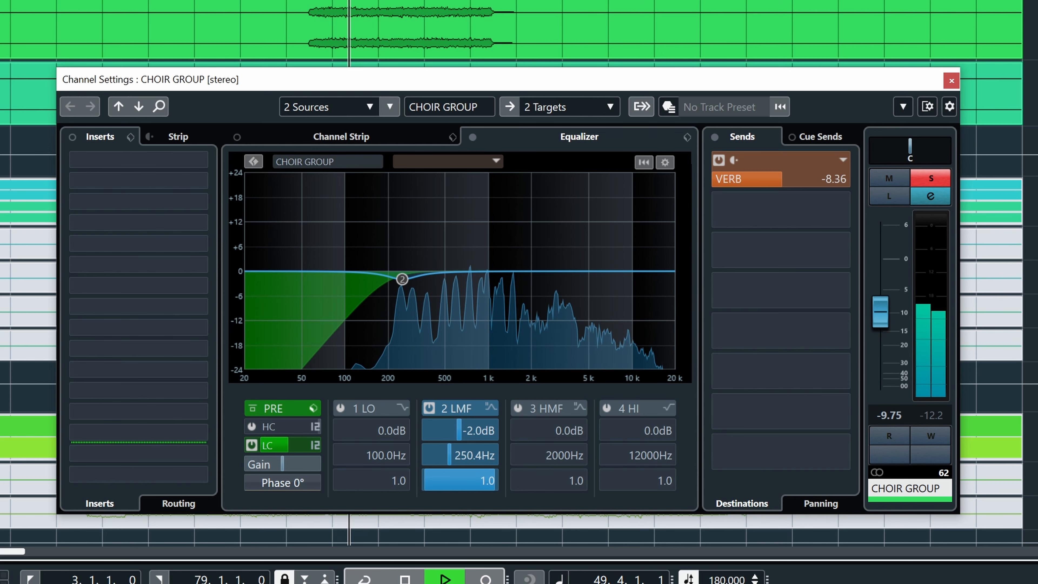
Set CHOIR GROUP's high-mid EQ band to -1.2 dB at 612.3 Hz and its fader to -8.75 dB.
drag(452, 271, 462, 247)
key(space)
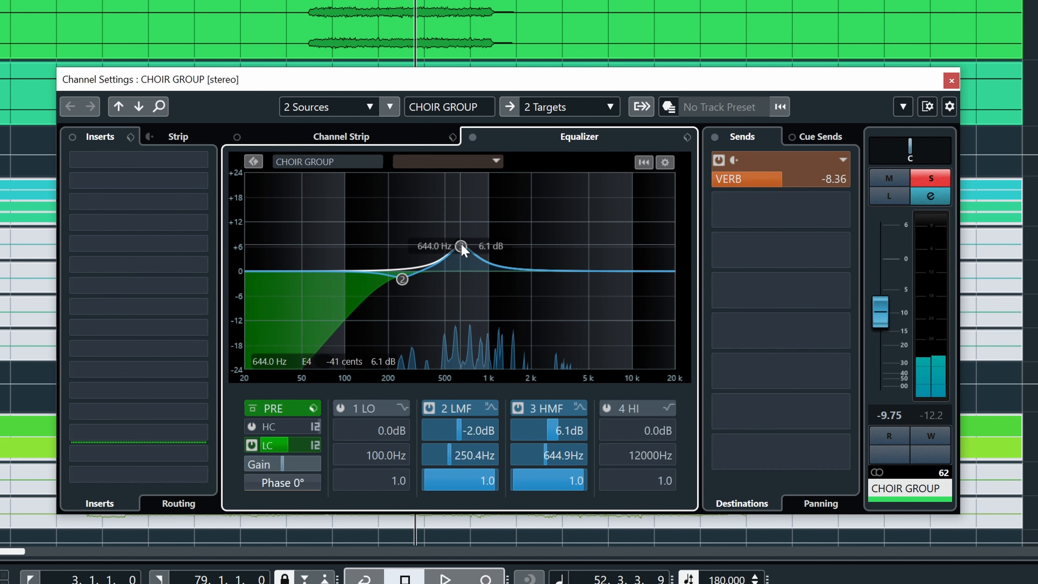
key(space)
drag(462, 247, 457, 276)
drag(887, 327, 887, 323)
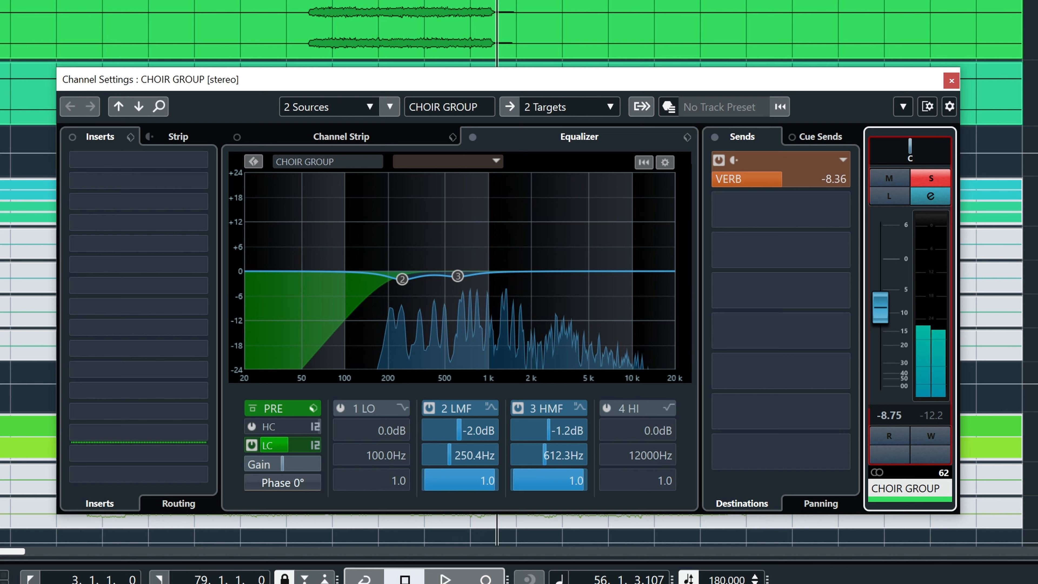
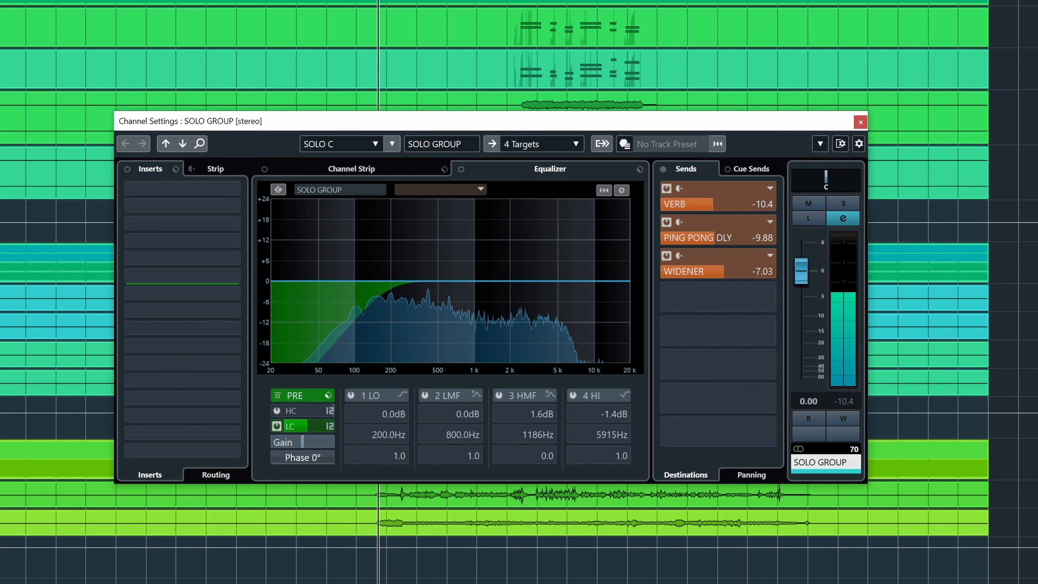
Set SOLO GROUP's WIDENER send to -8.92 dB and close the channel settings.
click(712, 273)
drag(711, 273, 697, 272)
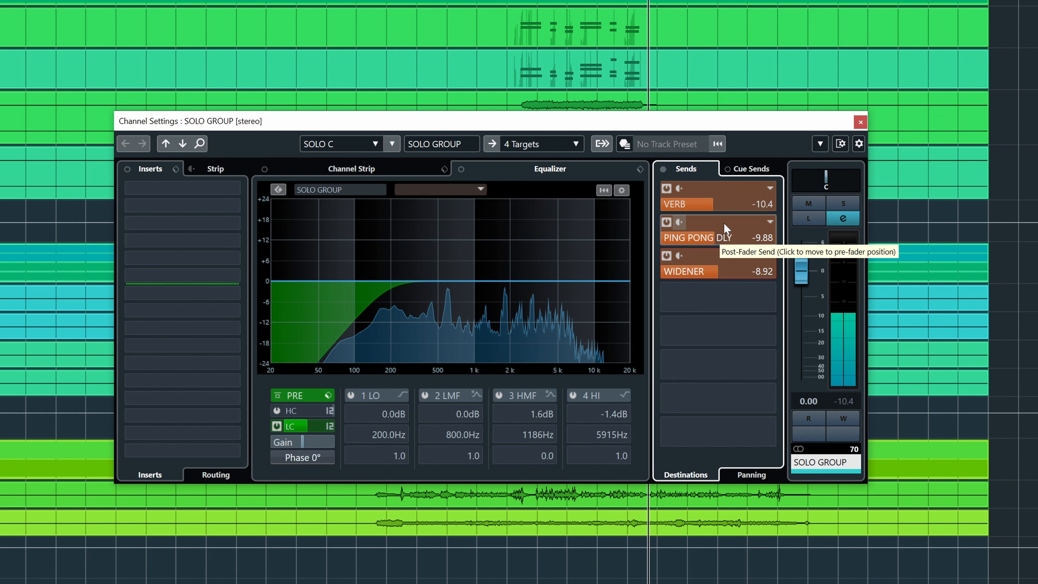
click(860, 122)
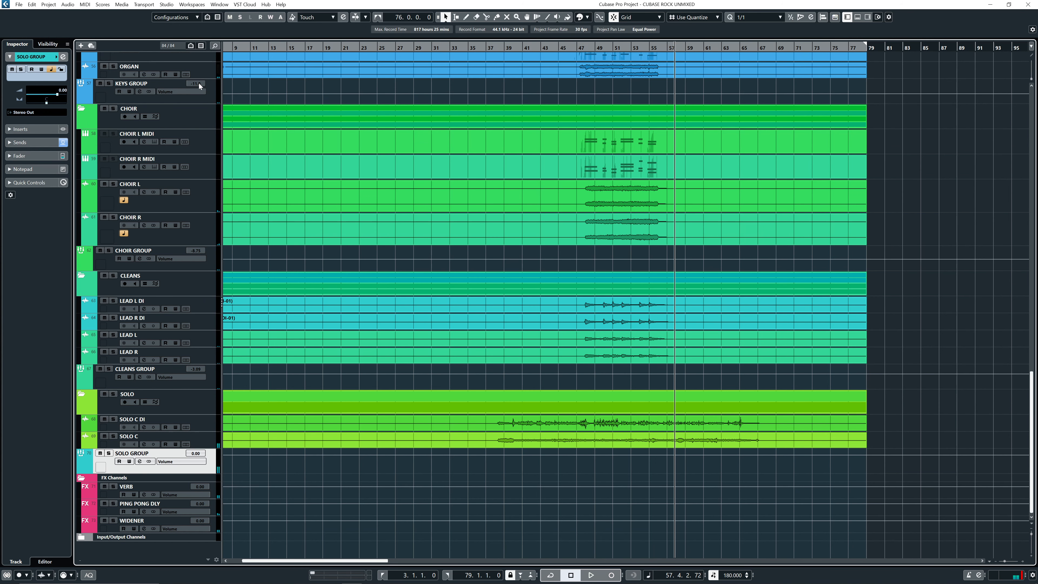
Lower the track volumes of KEYS GROUP, CHOIR GROUP and CLEANS GROUP.
drag(198, 83, 199, 85)
drag(197, 252, 196, 254)
drag(193, 367, 193, 377)
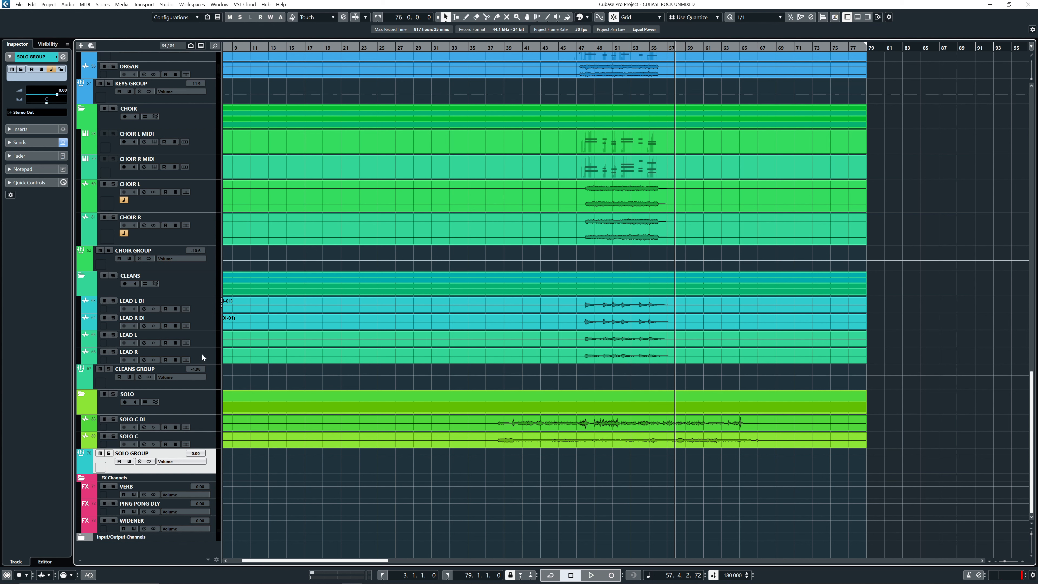
Play the mix from about bar 45 to check the keys, choir and cleans against the solo.
click(562, 48)
key(space)
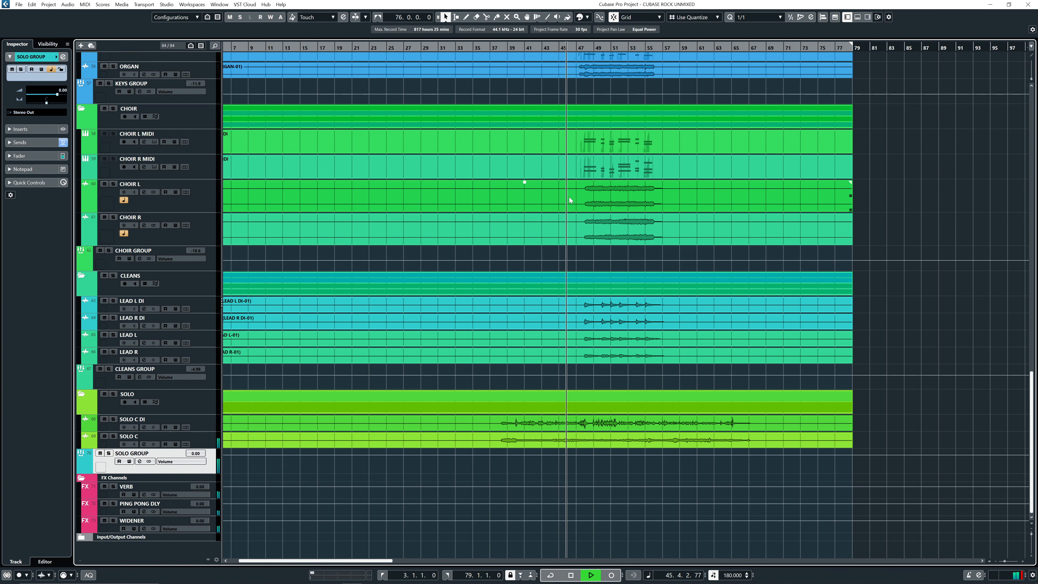
key(h)
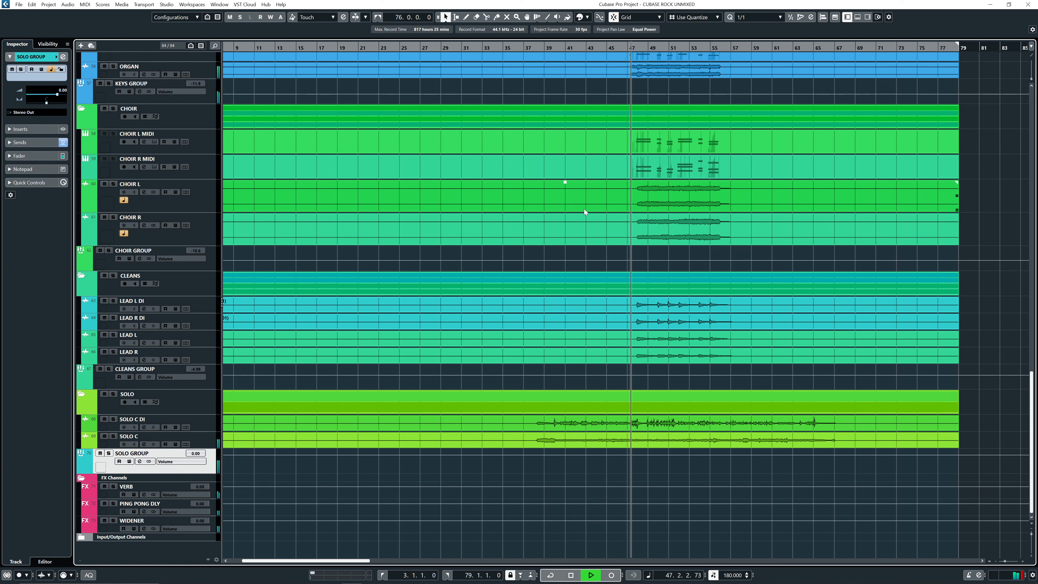
key(g)
key(g)
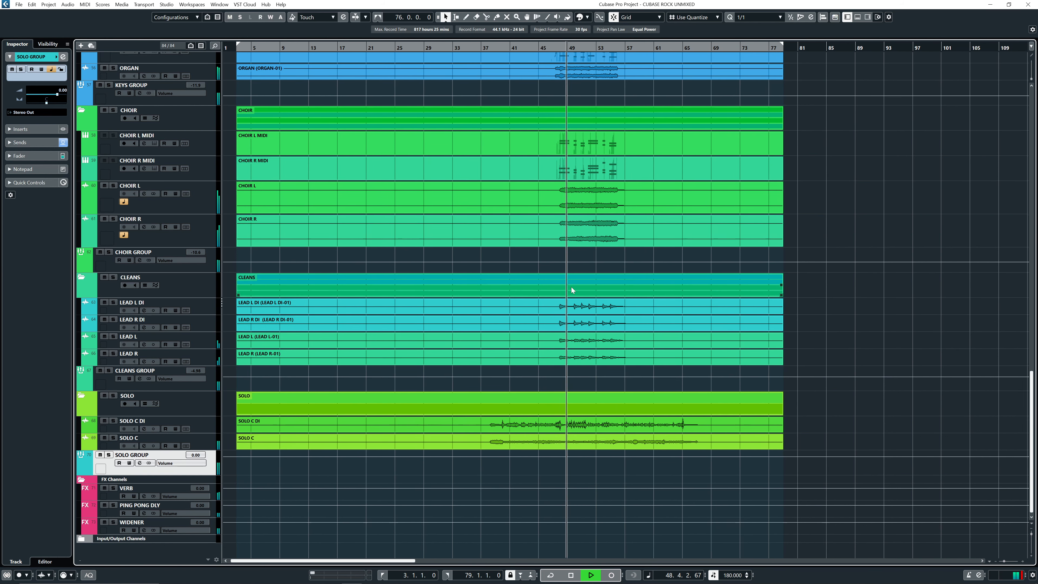
key(h)
key(h)
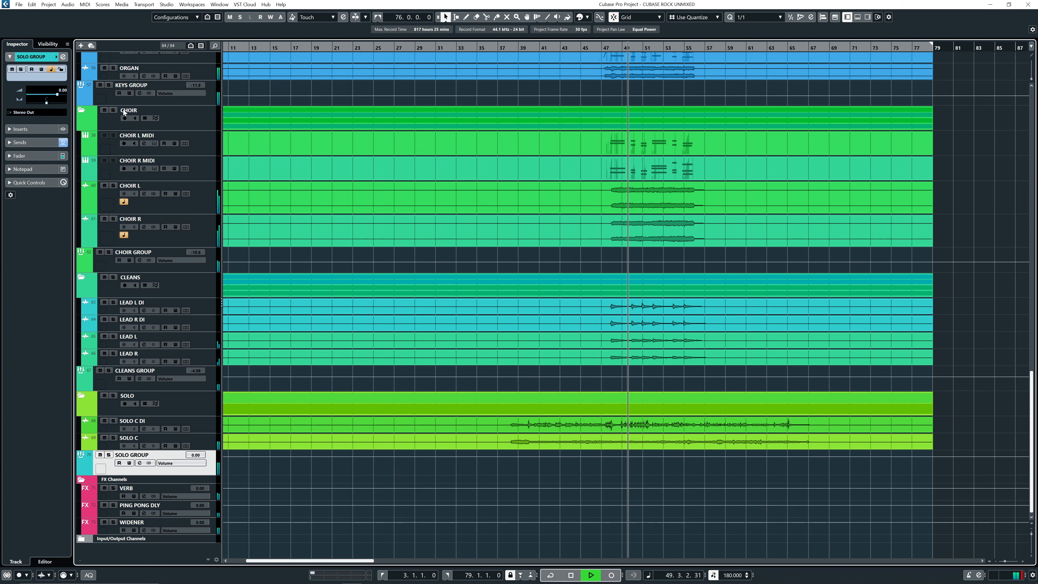
Open the SOLO GROUP channel settings and insert a MultibandCompressor in the first insert slot.
click(63, 56)
double_click(451, 391)
text(2)
key(Return)
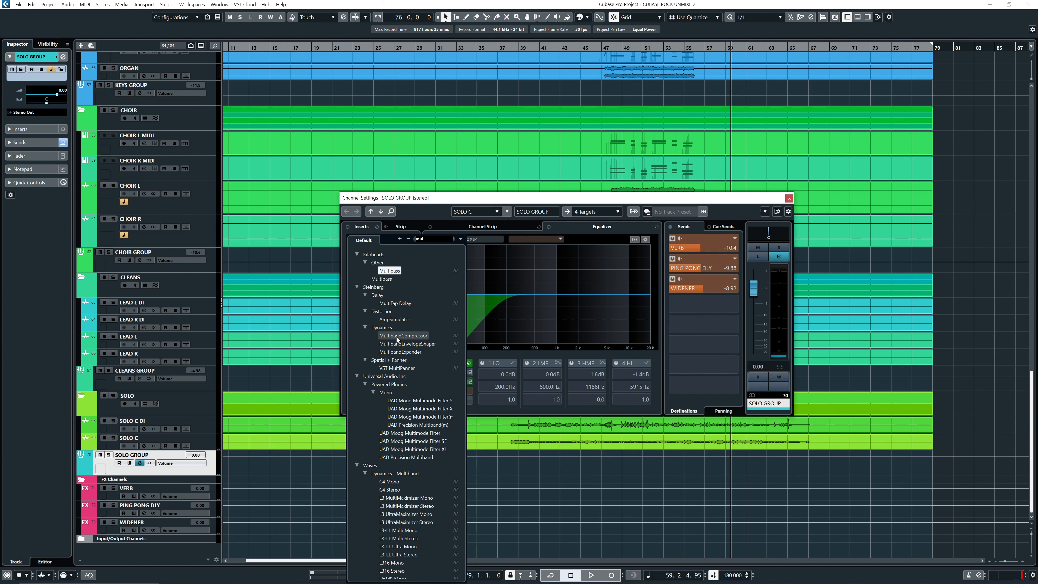
click(396, 335)
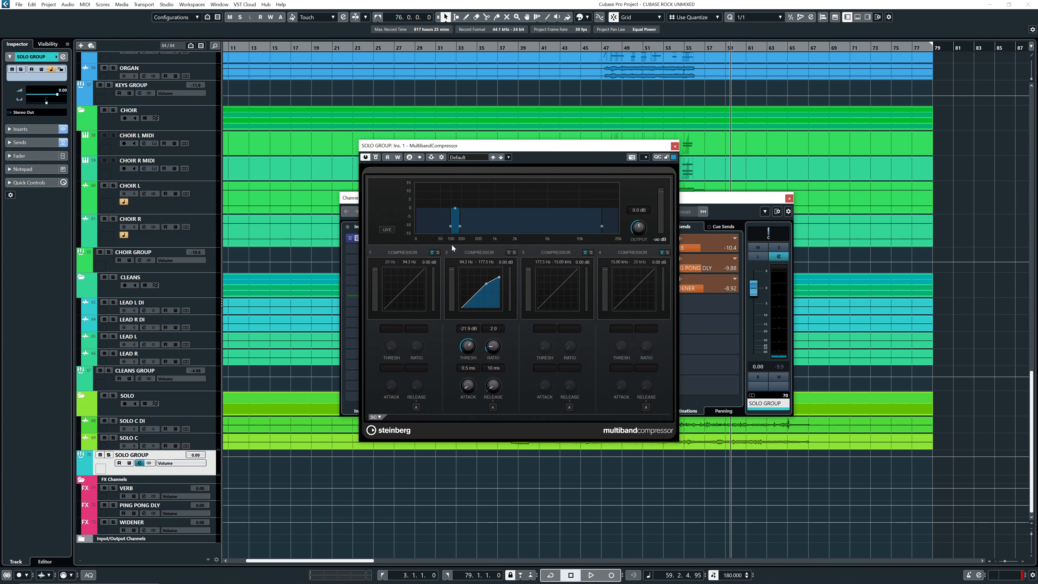
Close the channel settings, move the MultibandCompressor aside and lower its band 2 threshold to about -25.5 dB during playback.
click(789, 199)
drag(556, 146, 811, 229)
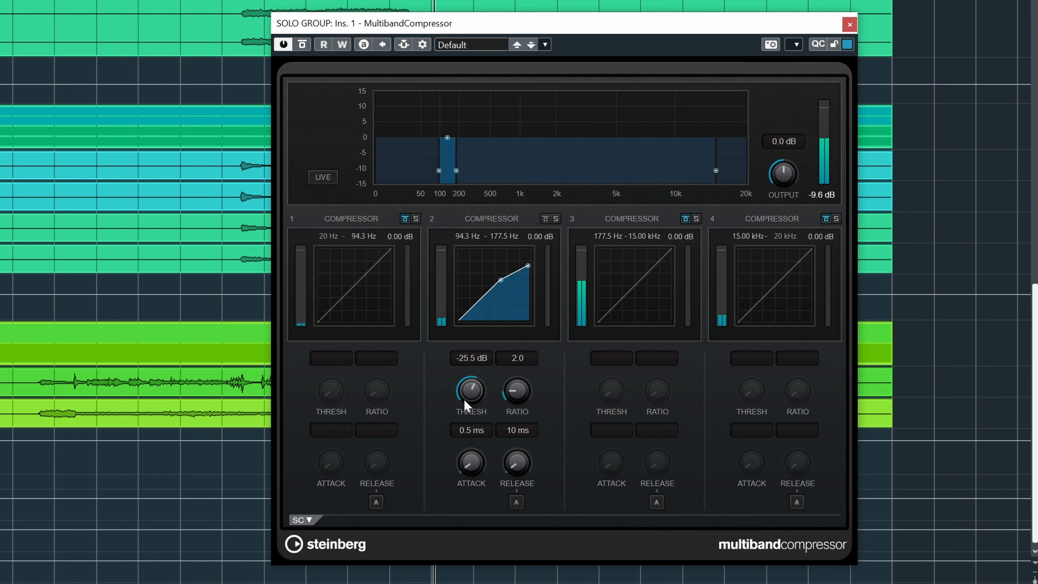
scroll(462, 413, down, 1)
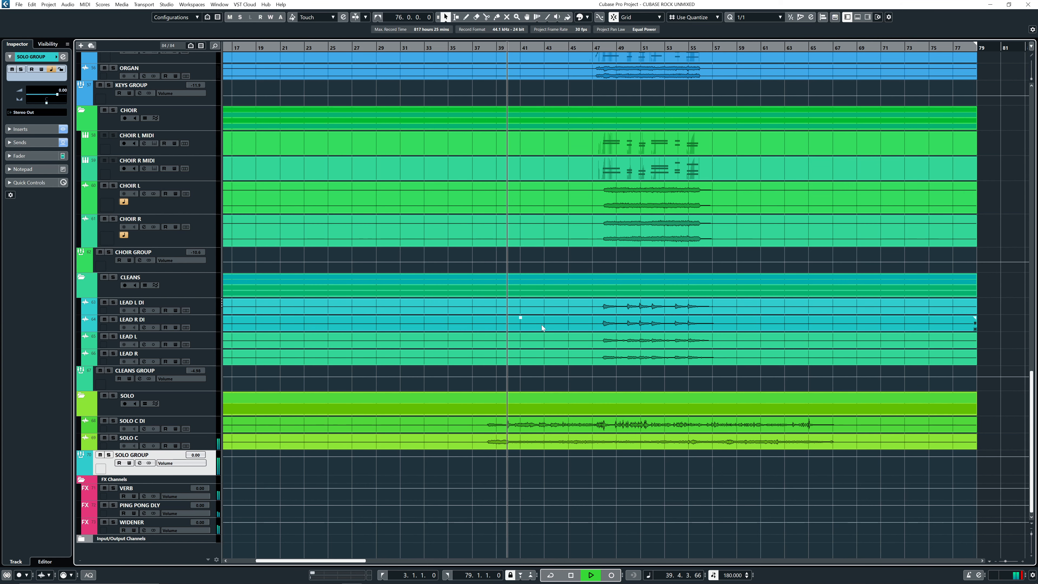
Select bars 38 to 40 on SOLO GROUP's volume lane and create a rising volume automation ramp across that range.
scroll(545, 314, down, 1)
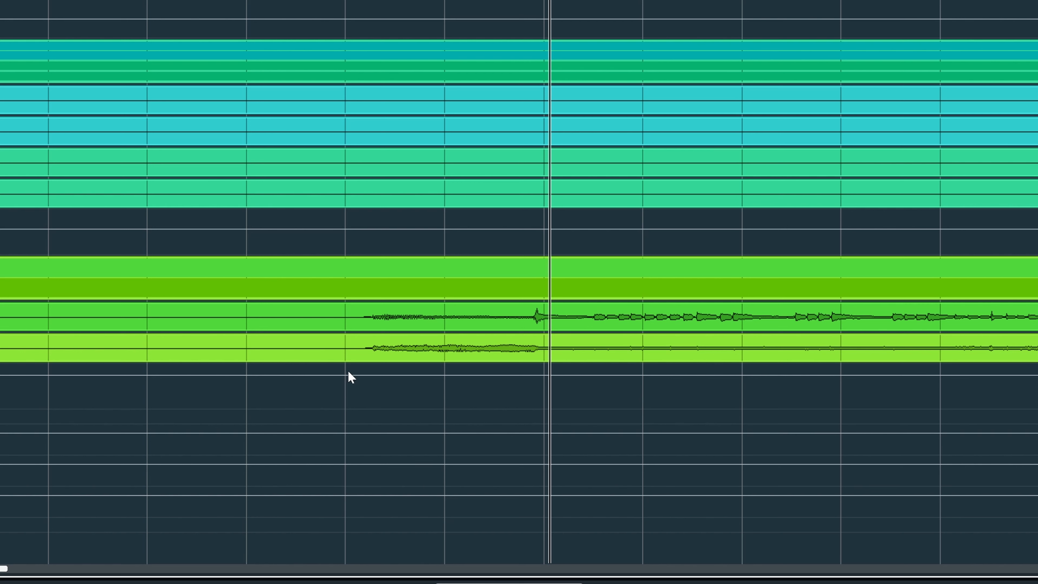
right_click(351, 378)
click(343, 376)
drag(365, 380, 529, 384)
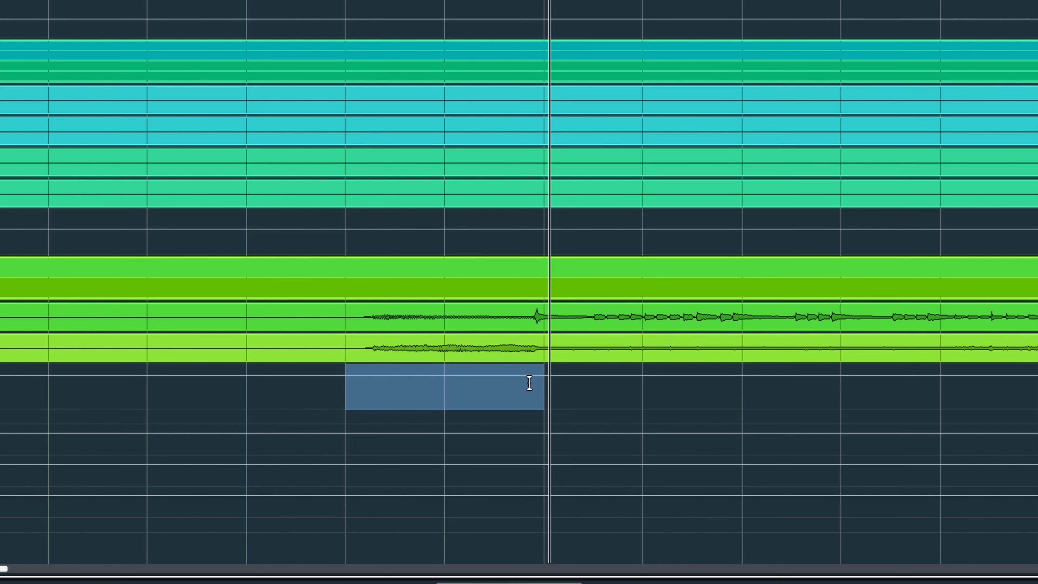
drag(349, 370, 348, 376)
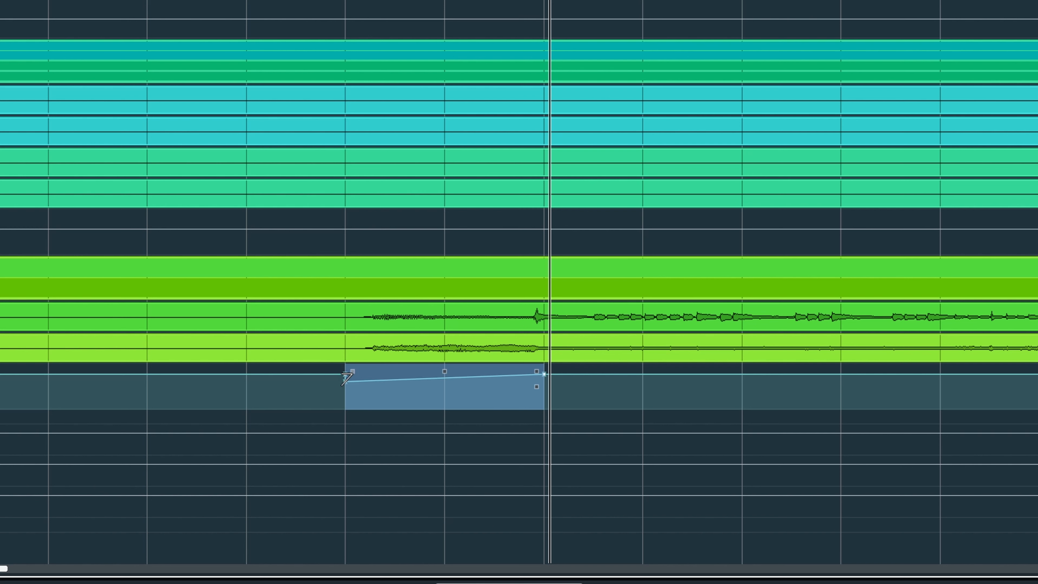
right_click(336, 246)
click(332, 241)
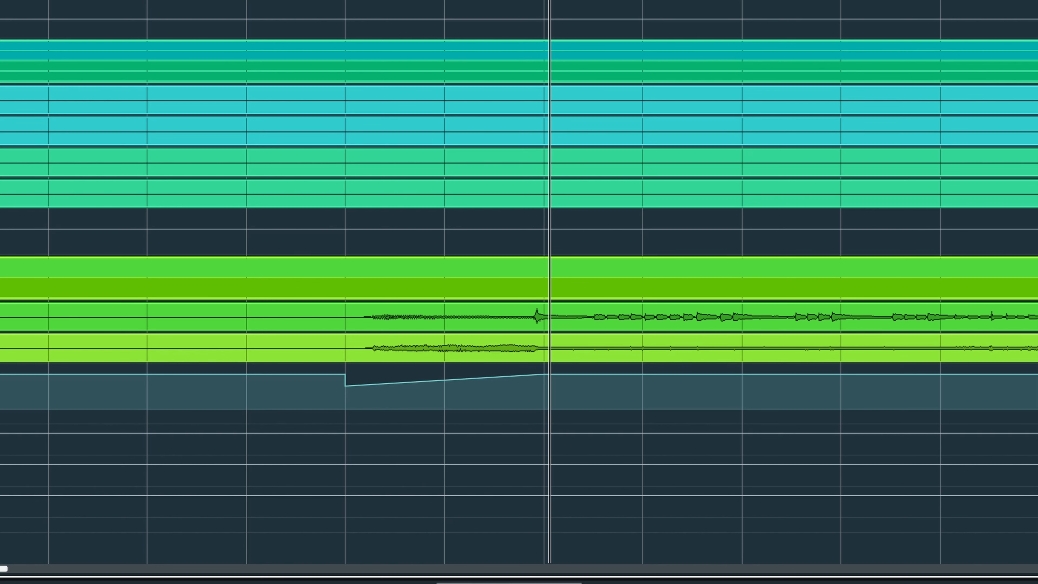
Play from bar 38, fine-tune the ramp's starting level, and add a full-level automation point just before bar 40.
click(350, 0)
key(space)
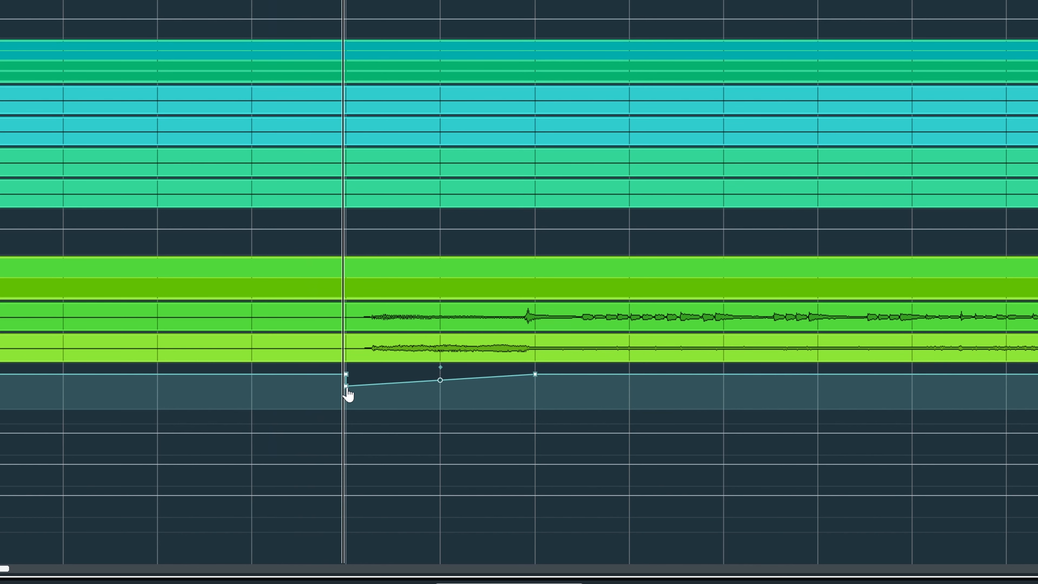
drag(346, 384, 346, 386)
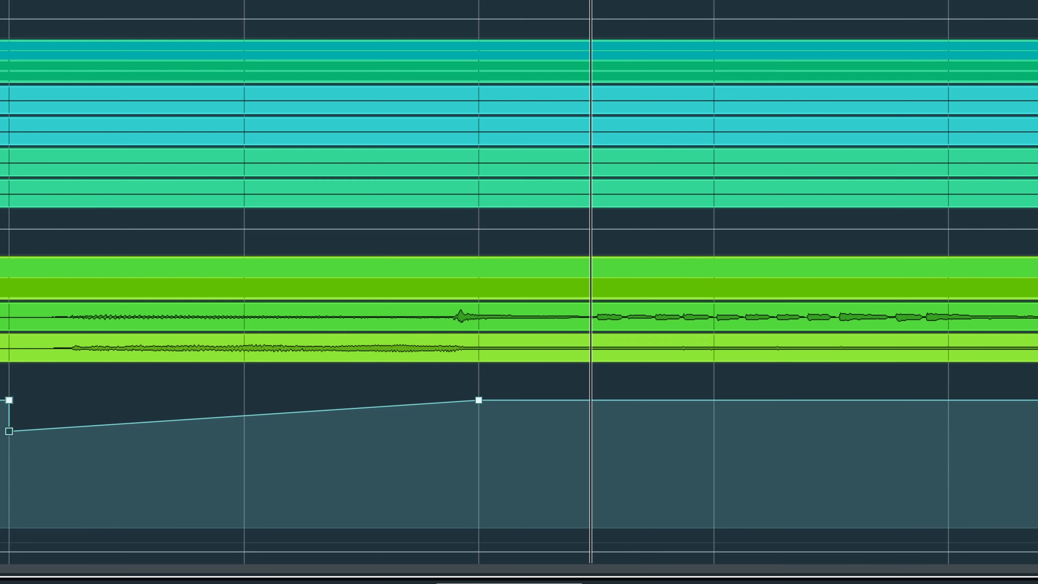
mouse_move(448, 384)
click(452, 400)
drag(452, 399, 451, 401)
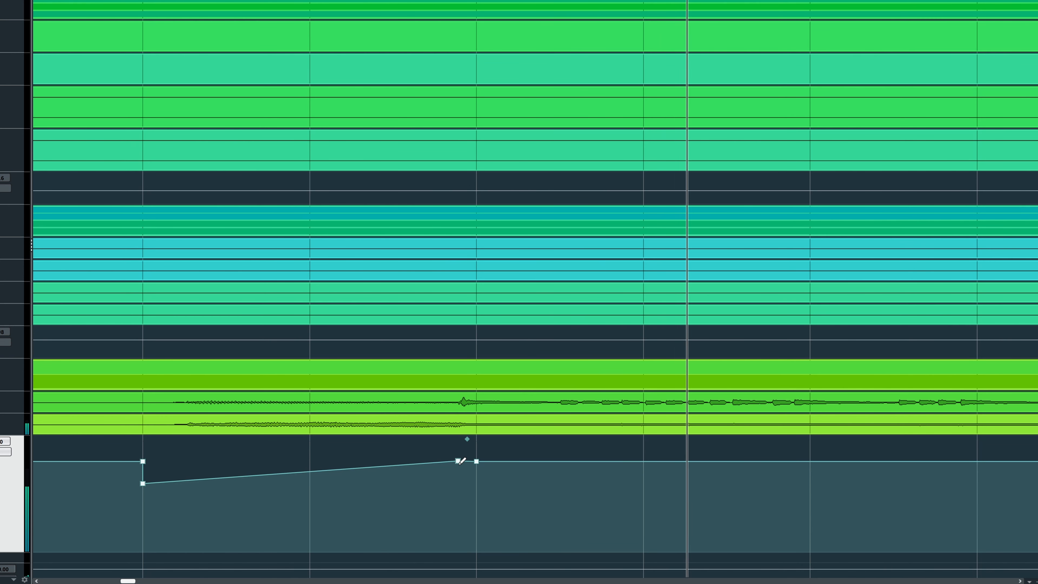
mouse_move(458, 468)
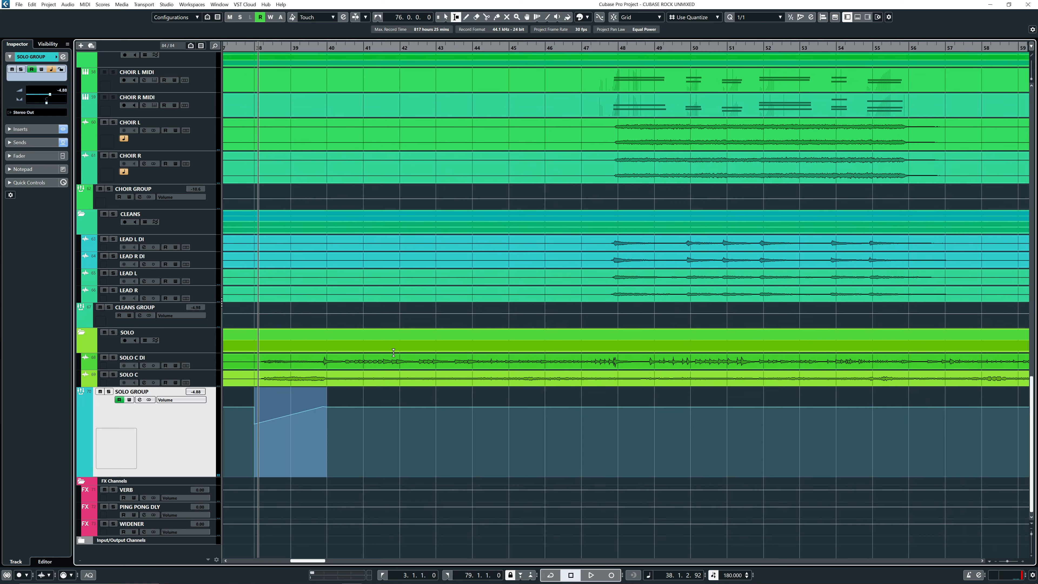
Select the solo's range on the SOLO C DI track from bar 38 to bar 66.
scroll(413, 365, down, 3)
scroll(467, 362, right, 3)
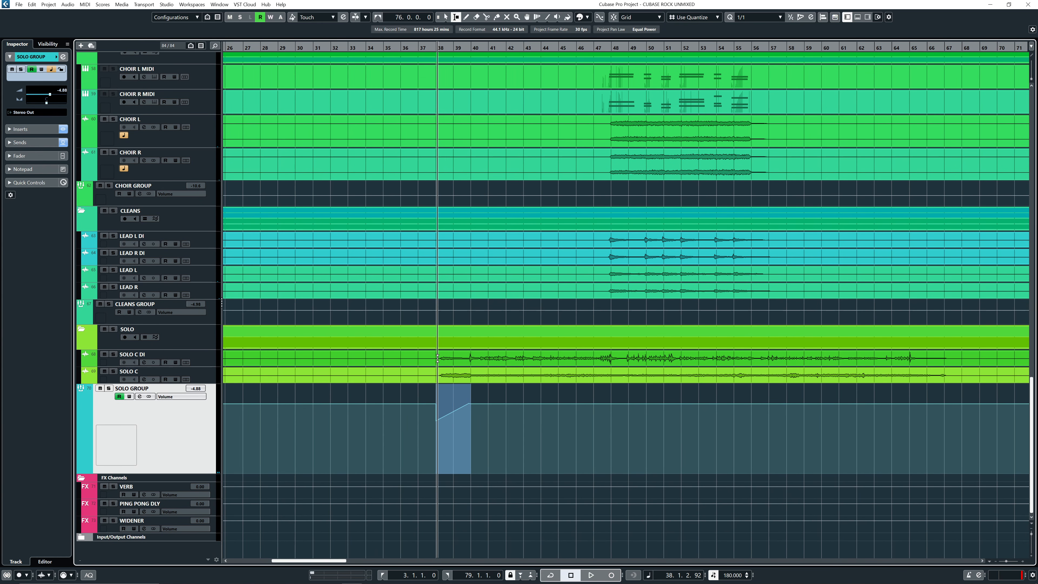
drag(438, 358, 466, 357)
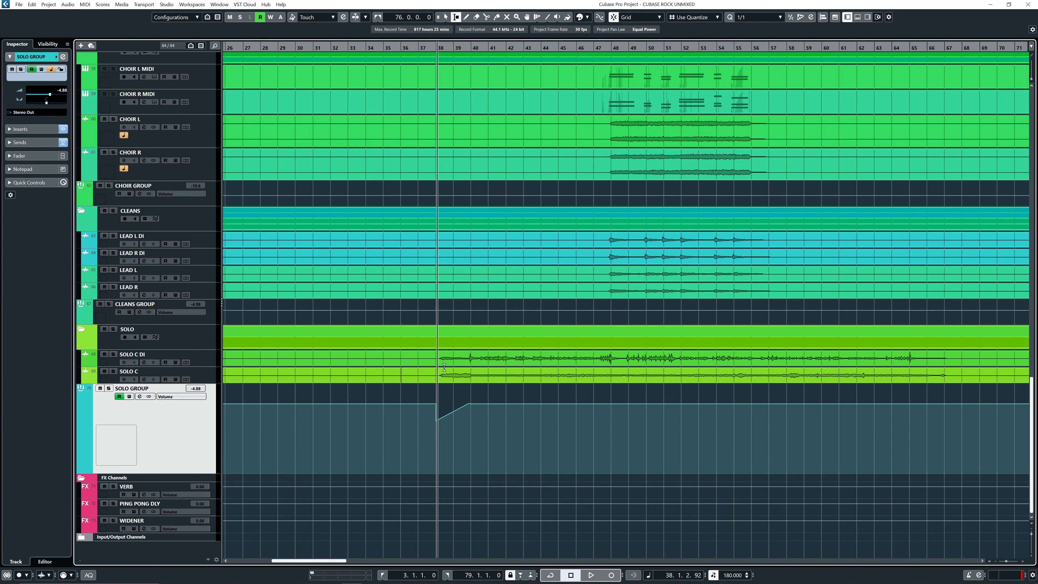
drag(474, 363, 828, 358)
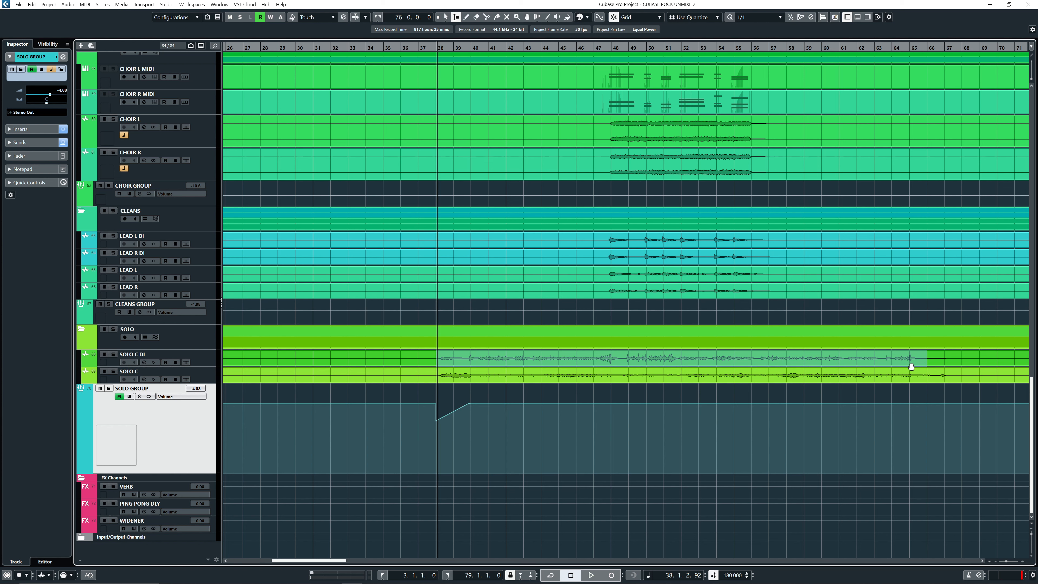
Transfer the bar 38 to 66 range selection to the GUITARS RTM GROUP track.
scroll(479, 198, up, 1)
scroll(479, 198, left, 1)
scroll(479, 198, up, 10)
scroll(479, 197, right, 1)
click(206, 214)
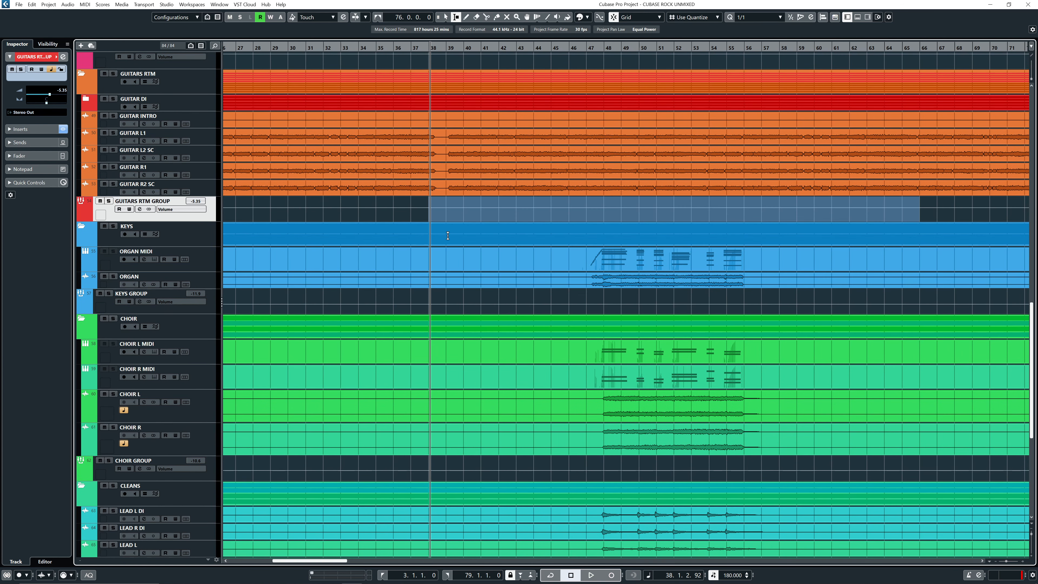
Lower the GUITARS RTM GROUP volume automation to -7.21 across bars 38 to 66 and enlarge the track's lane.
drag(673, 199, 674, 202)
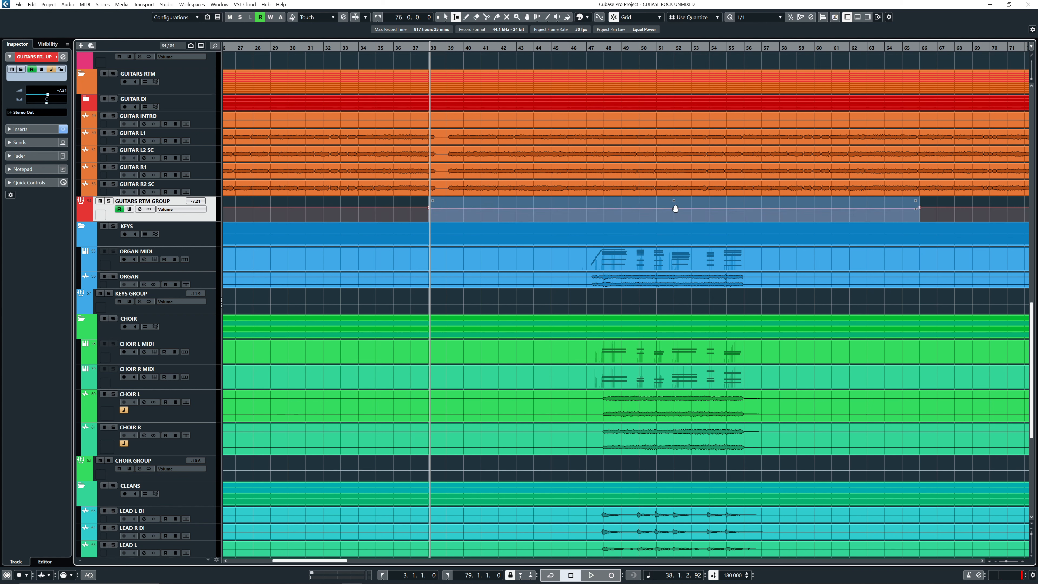
click(409, 48)
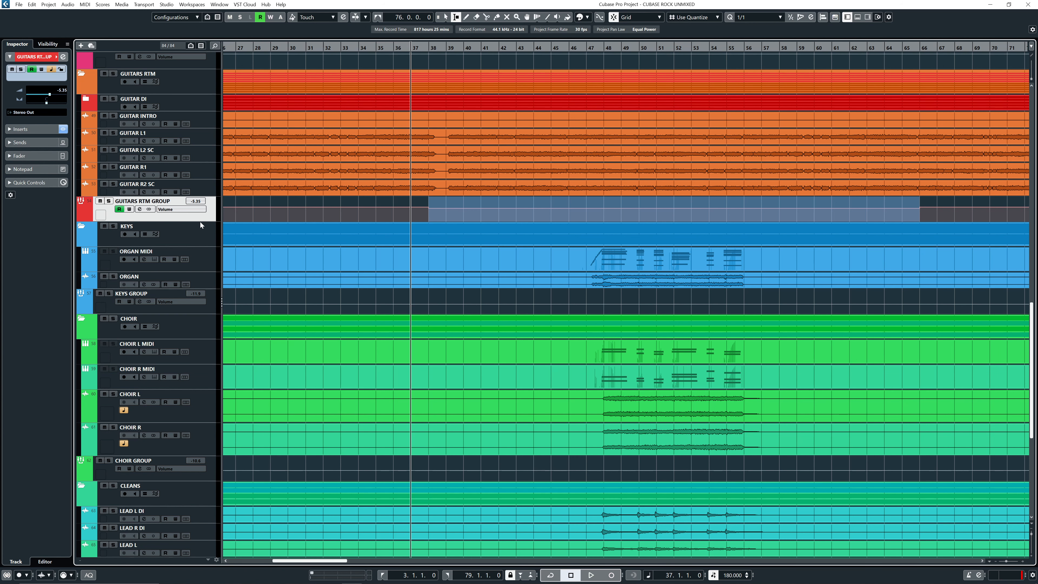
drag(200, 221, 200, 359)
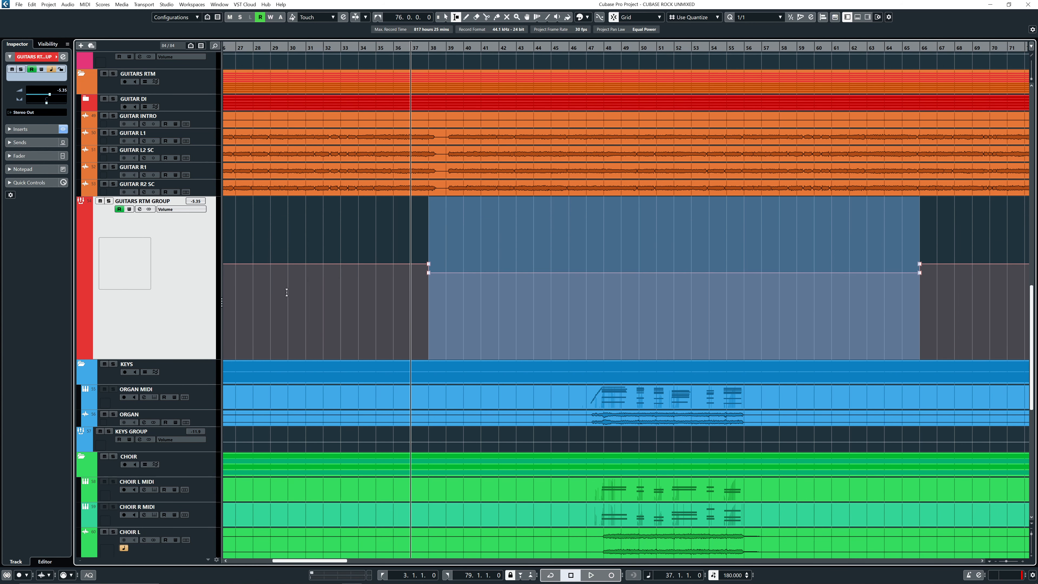
key(1)
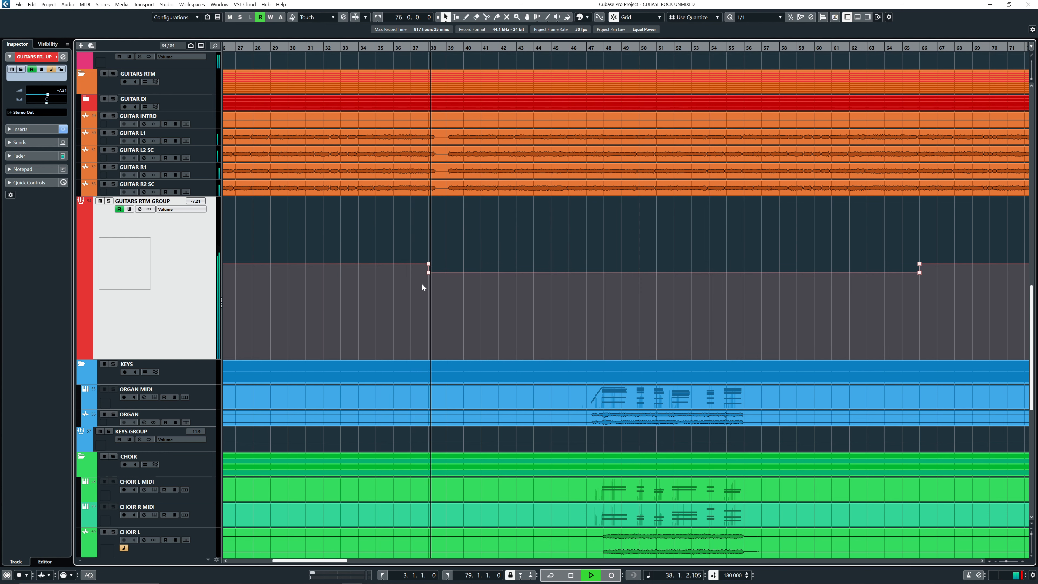
Set the quantize grid to 1/4 and raise the first half of bar 38 on GUITARS RTM GROUP back to its pre-solo volume.
key(h)
key(h)
key(h)
key(space)
key(h)
key(h)
right_click(578, 251)
click(563, 239)
key(alt+3)
drag(535, 246, 573, 247)
drag(554, 201, 553, 190)
click(478, 48)
key(1)
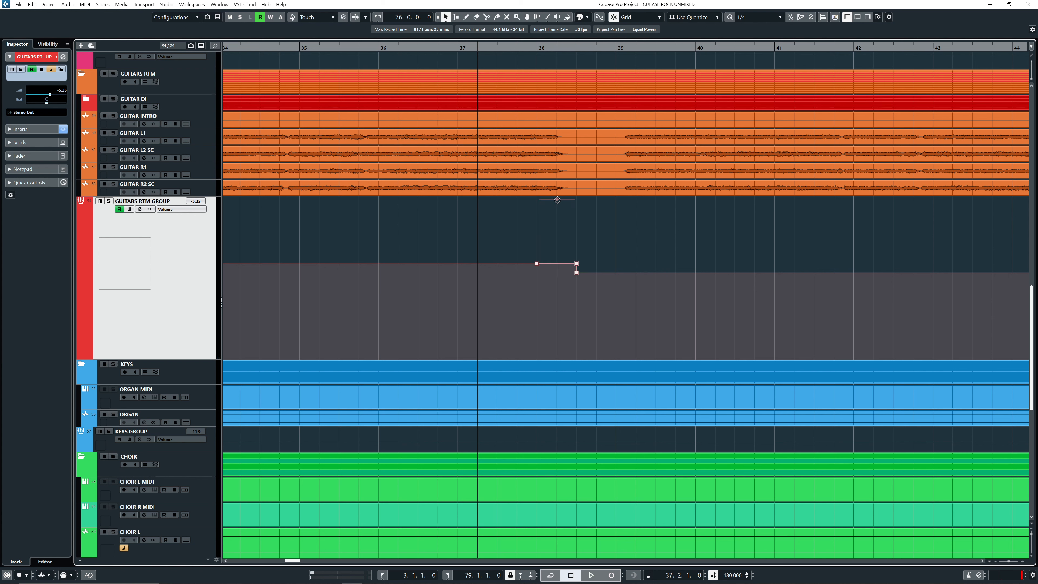
Play from bar 37 and raise the reduced GUITARS RTM GROUP level during the solo to -6.15.
key(space)
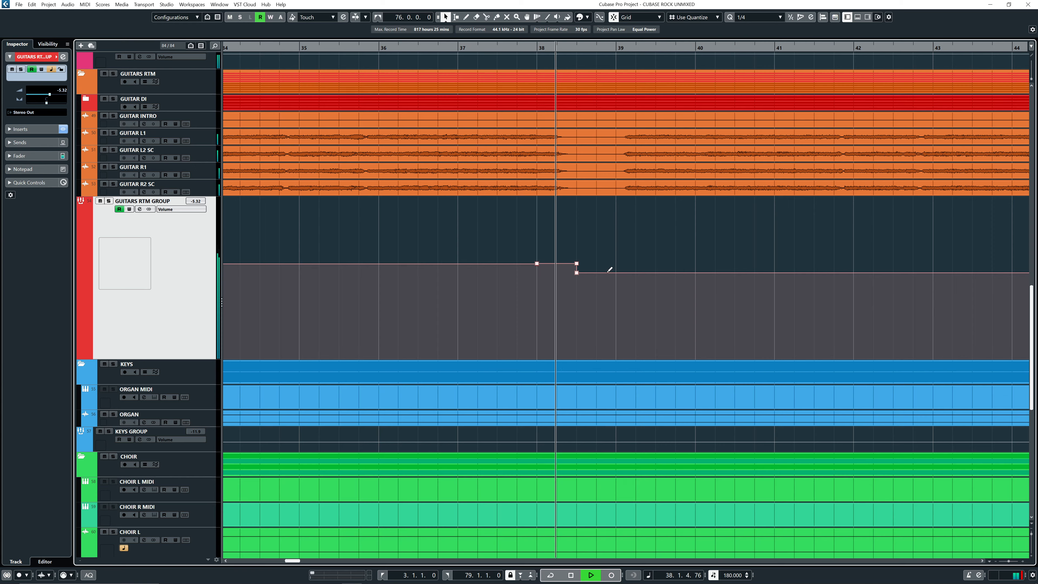
drag(612, 259, 473, 190)
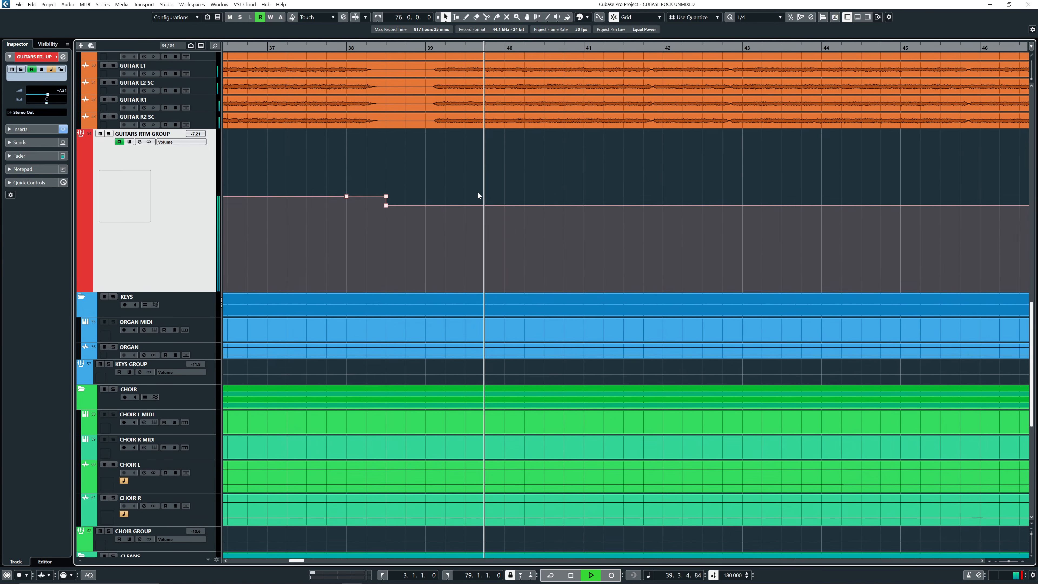
key(g)
key(g)
key(g)
key(g)
key(g)
key(g)
key(g)
key(g)
key(g)
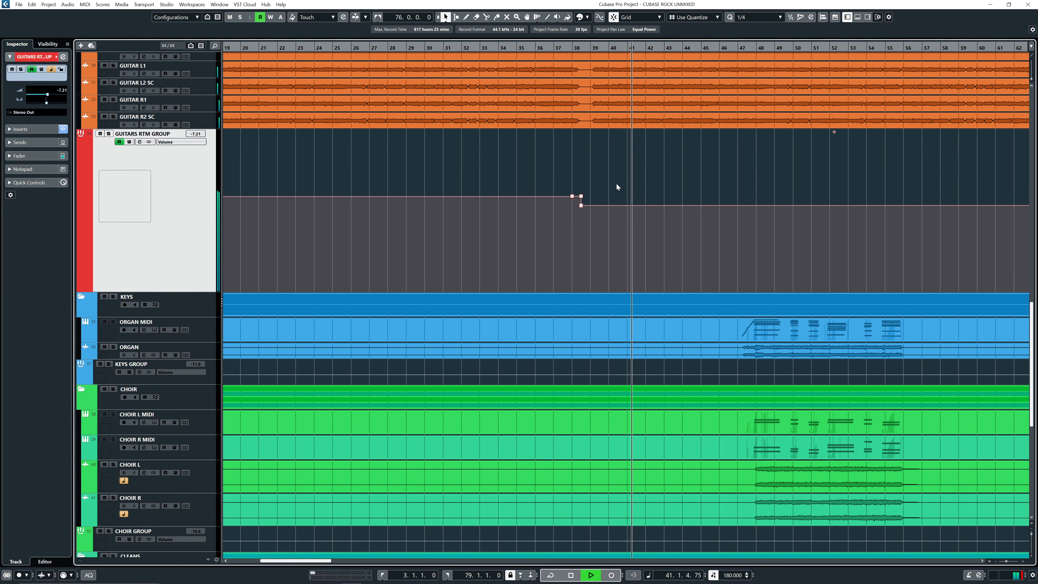
drag(676, 186, 640, 192)
drag(702, 138, 701, 132)
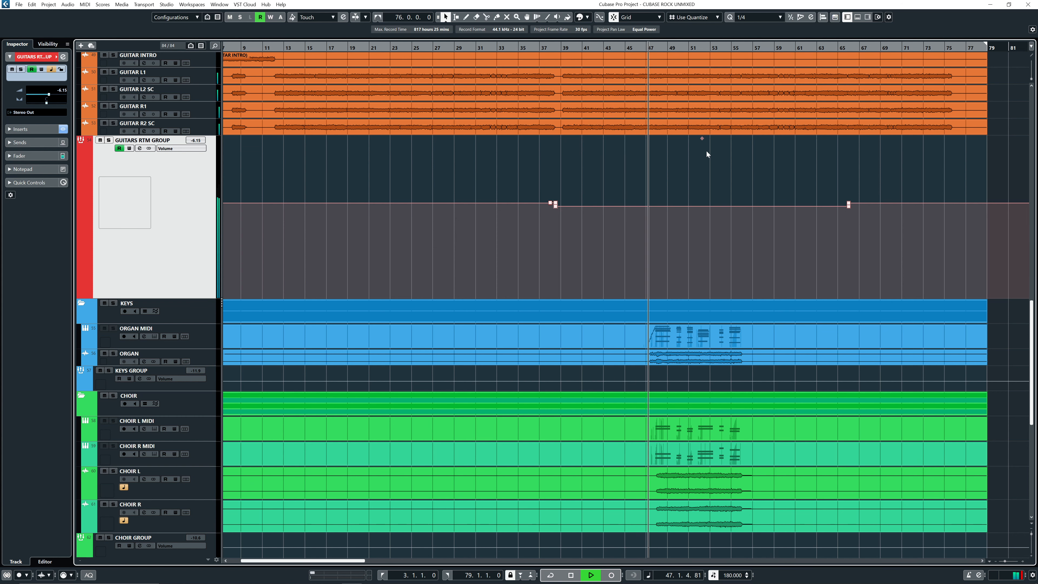
Set the quantize grid to 1/8 and select the organ section on ORGAN MIDI from just before bar 48 to bar 56.
scroll(661, 202, up, 7)
key(space)
drag(675, 246, 593, 236)
key(g)
key(g)
key(g)
key(g)
key(h)
key(h)
drag(712, 229, 469, 215)
key(h)
key(h)
key(h)
key(h)
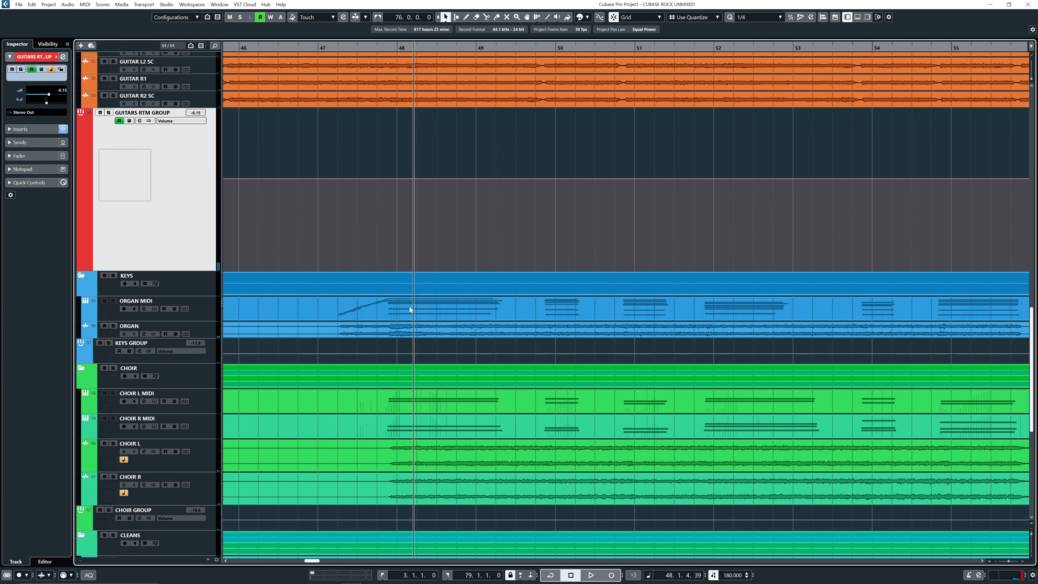
right_click(394, 308)
click(397, 250)
key(alt+4)
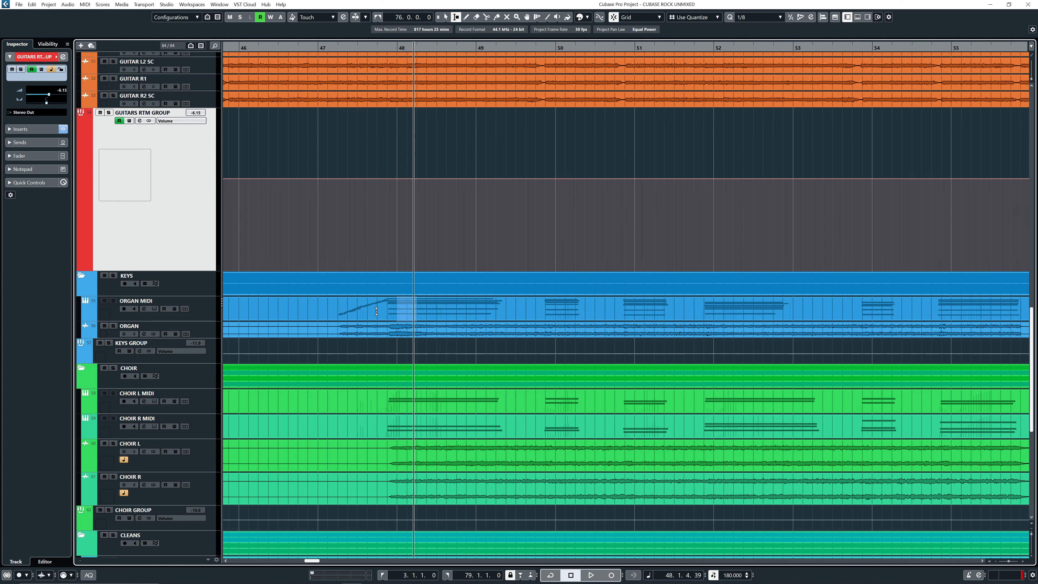
drag(530, 311, 988, 316)
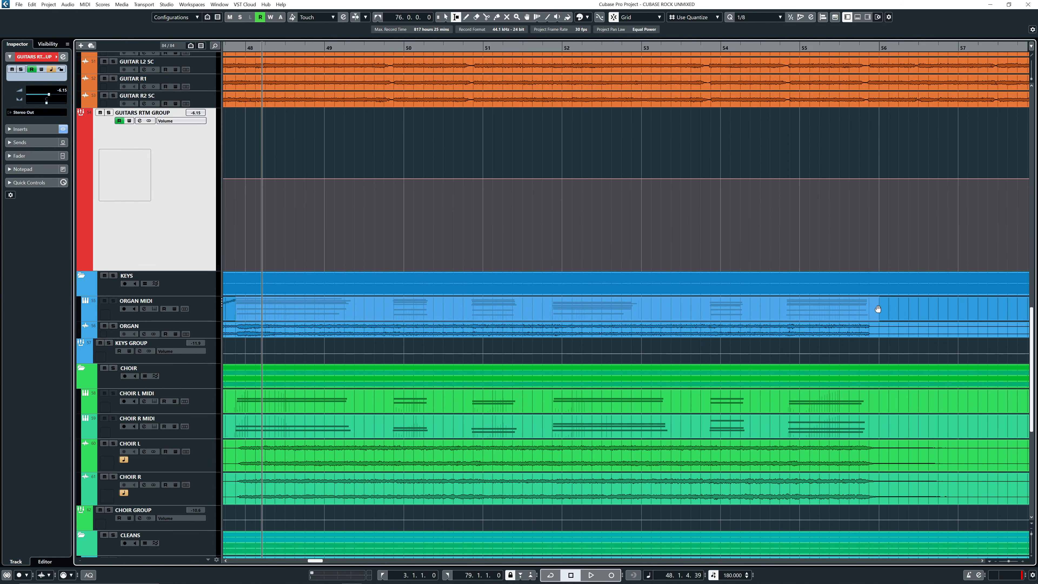
Transfer the organ section's range selection to GUITARS RTM GROUP and lower the volume there to -7.11.
key(g)
key(g)
key(g)
key(g)
key(g)
key(g)
key(g)
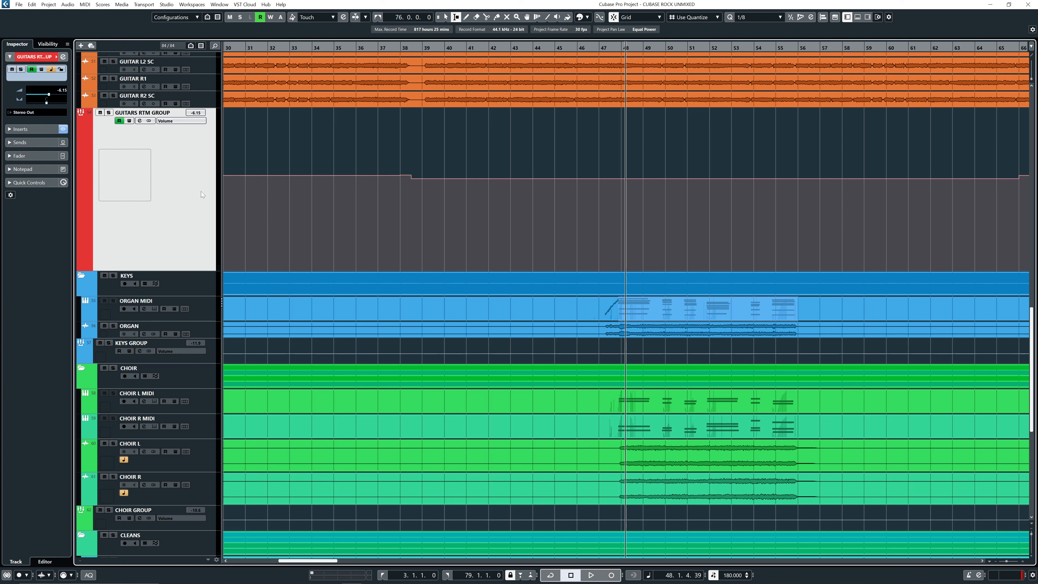
click(195, 240)
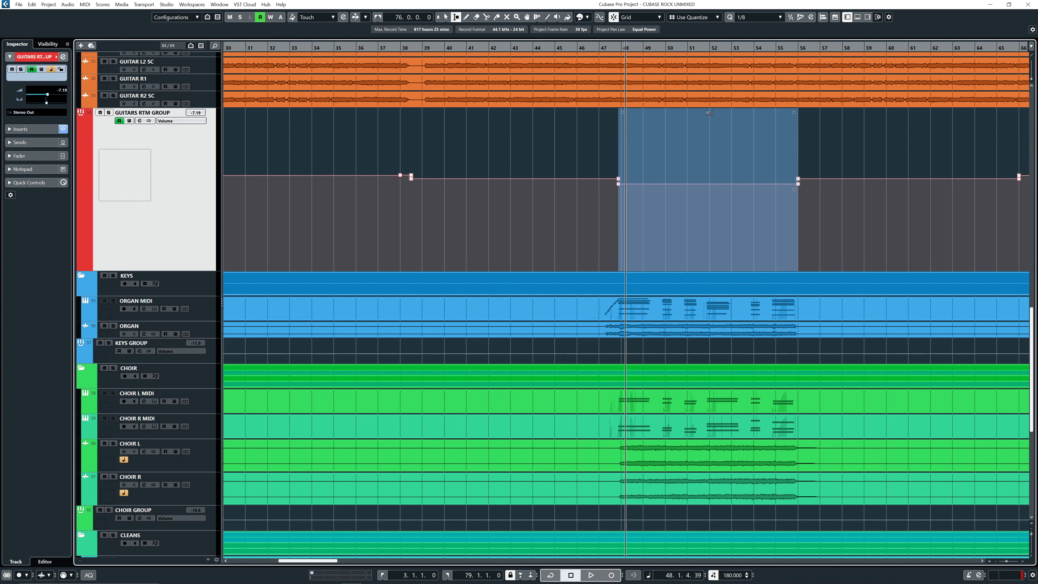
Play from bar 45 through the organ and choir section to check the rhythm guitar group's reduced volume.
click(566, 48)
key(space)
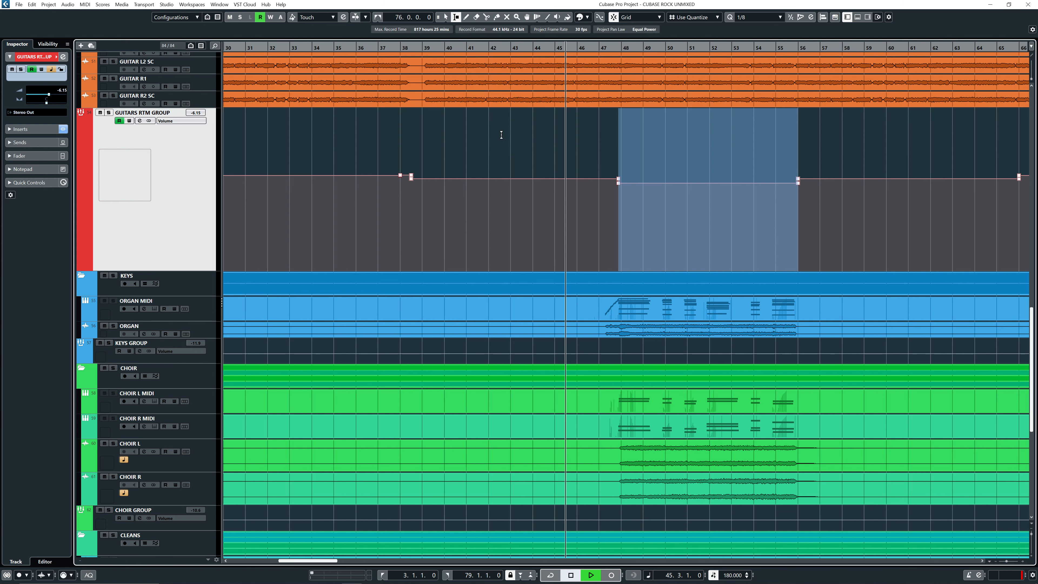
key(1)
drag(562, 195, 466, 139)
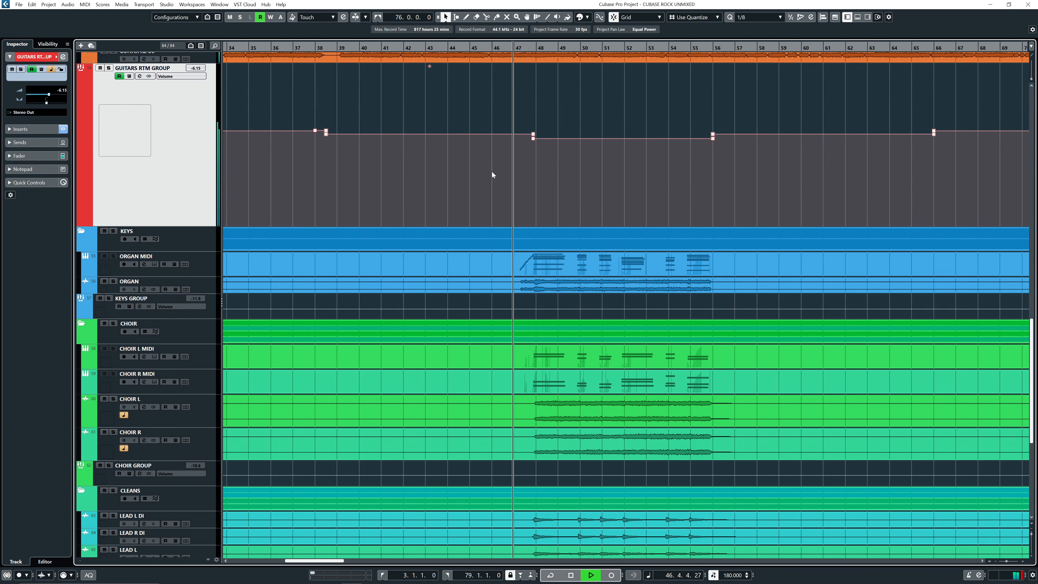
drag(497, 171, 478, 169)
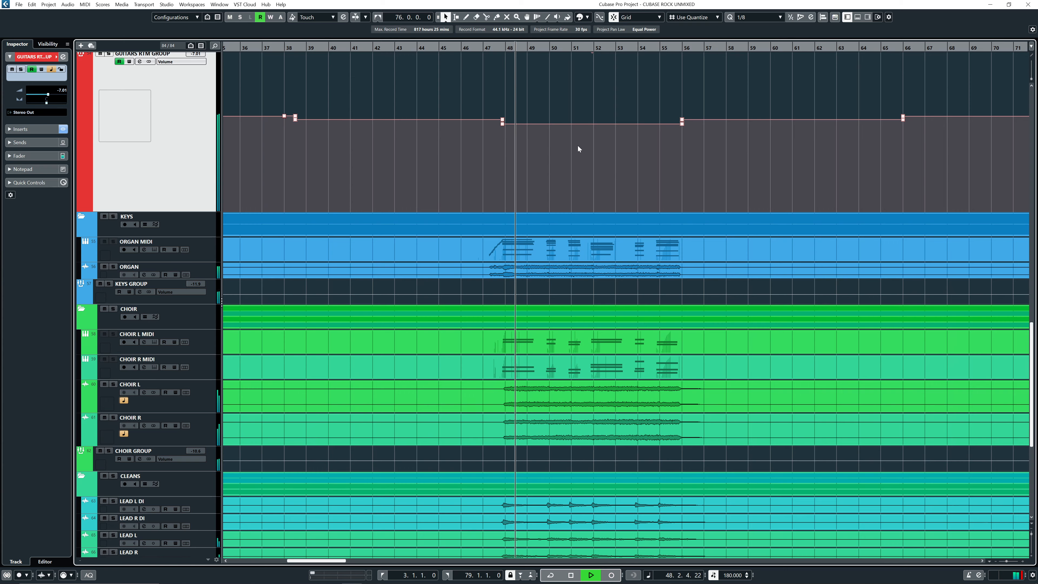
drag(604, 109, 606, 138)
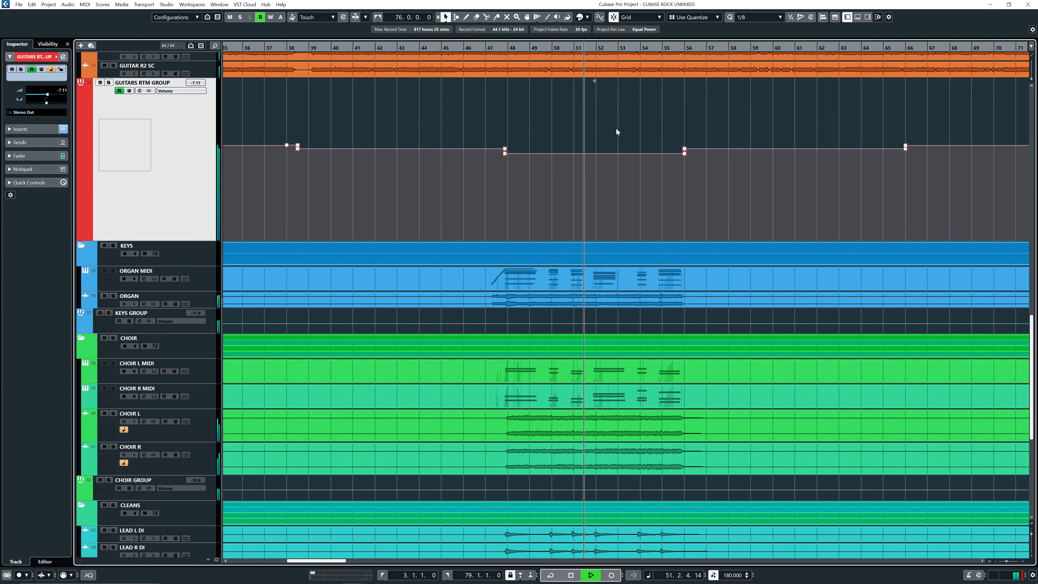
drag(615, 208, 607, 171)
scroll(609, 182, down, 4)
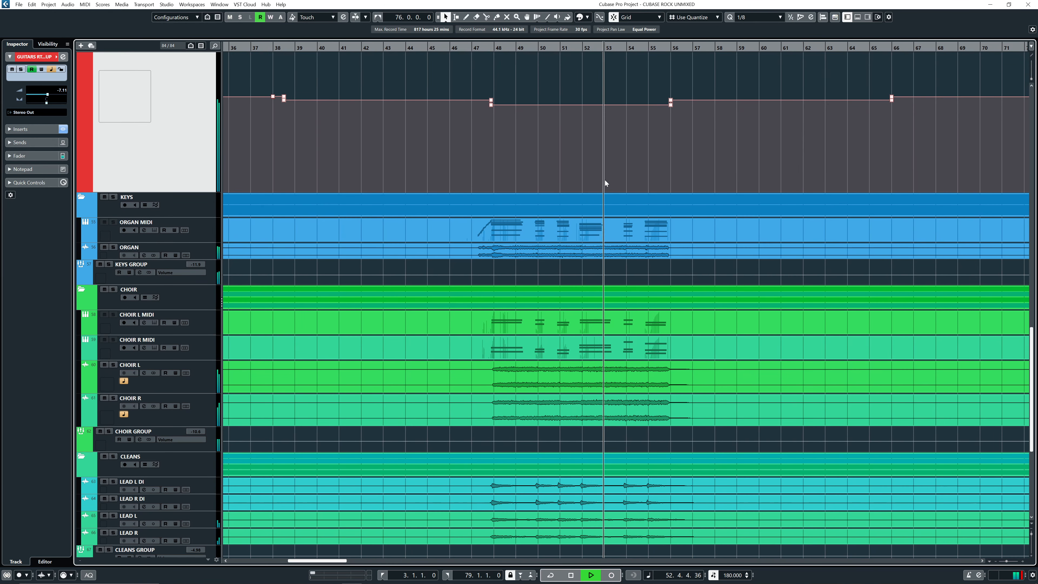
scroll(604, 193, down, 3)
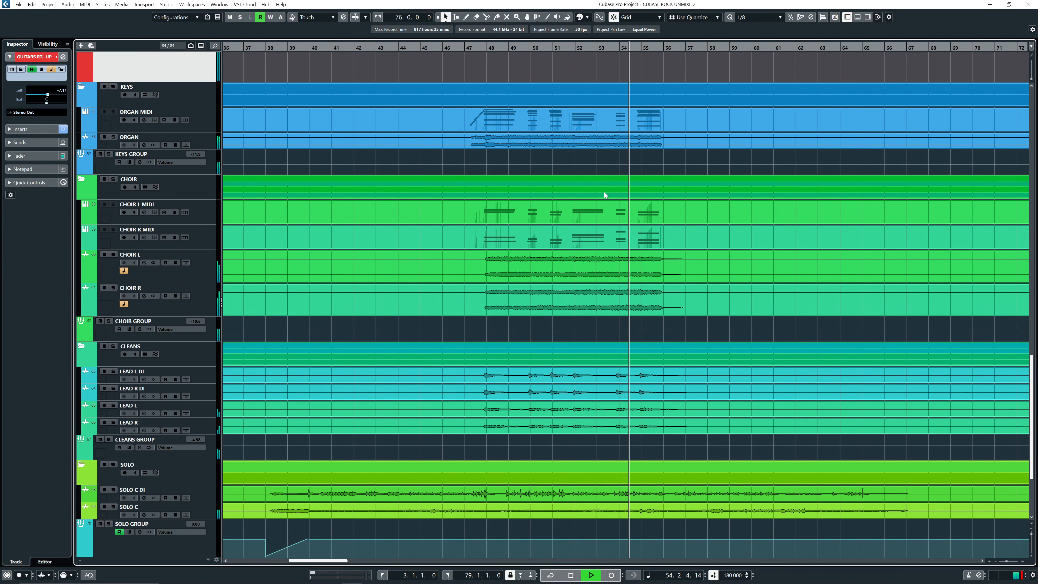
scroll(609, 204, up, 8)
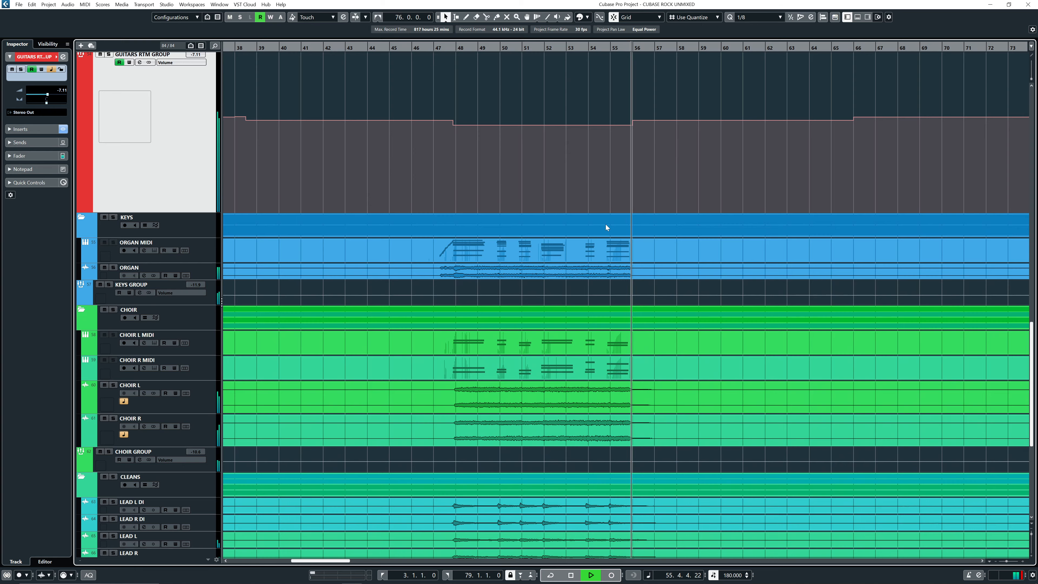
key(h)
key(h)
key(h)
key(h)
key(h)
key(h)
key(h)
key(h)
key(h)
key(g)
key(g)
key(g)
key(g)
key(g)
key(space)
Turn the abrupt volume rise at bar 56 on GUITARS RTM GROUP into a short ramp over bar 55's last eighth note and audition it.
click(526, 52)
key(h)
key(h)
key(h)
key(h)
key(h)
key(h)
key(h)
click(674, 106)
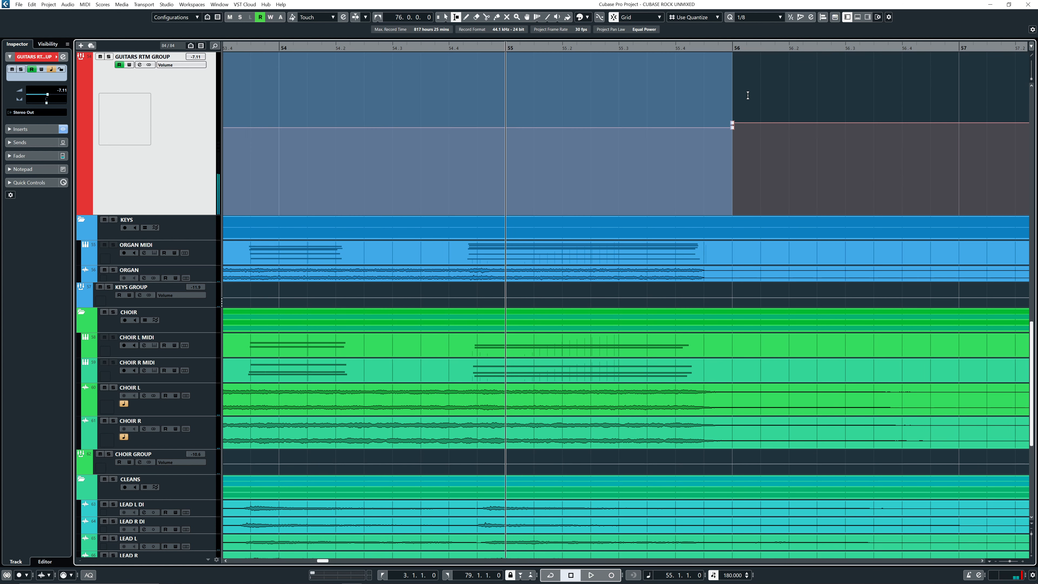
drag(704, 116, 730, 116)
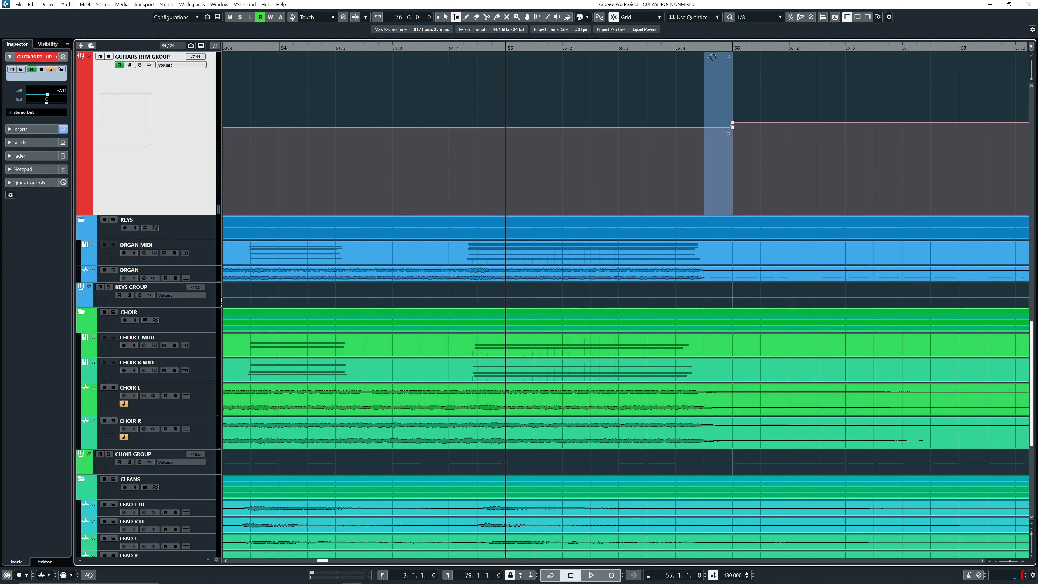
click(690, 91)
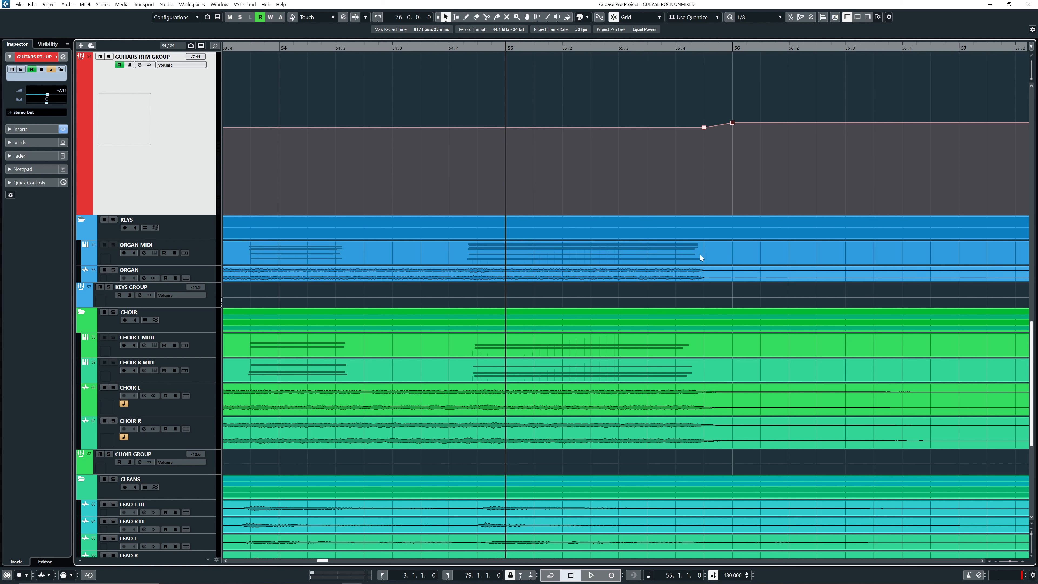
key(space)
key(space)
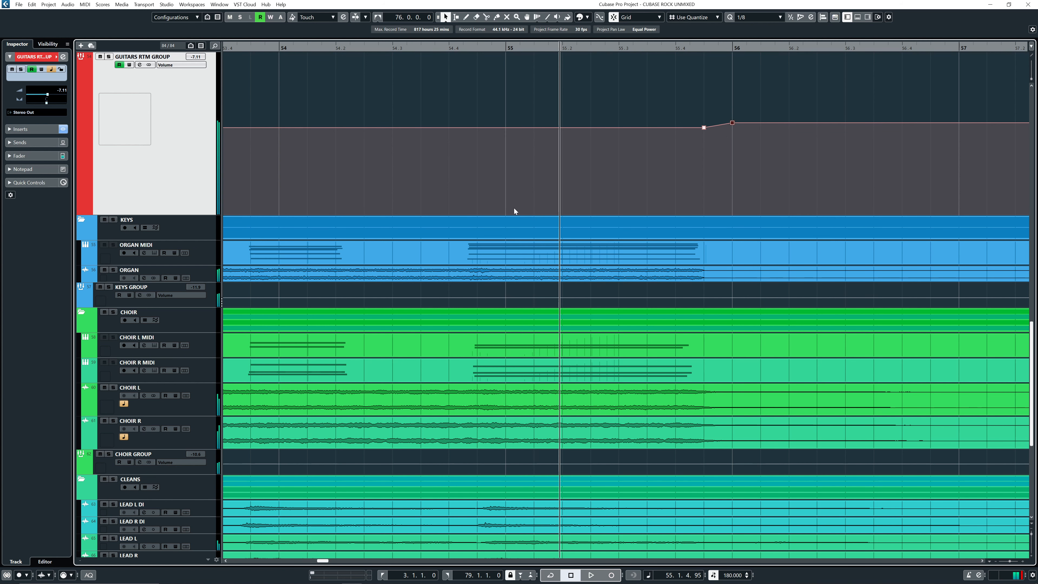
Play the song from just before the solo past bar 56 to review the GUITARS RTM GROUP volume automation in the mix.
key(g)
key(g)
key(g)
key(g)
key(g)
key(g)
key(g)
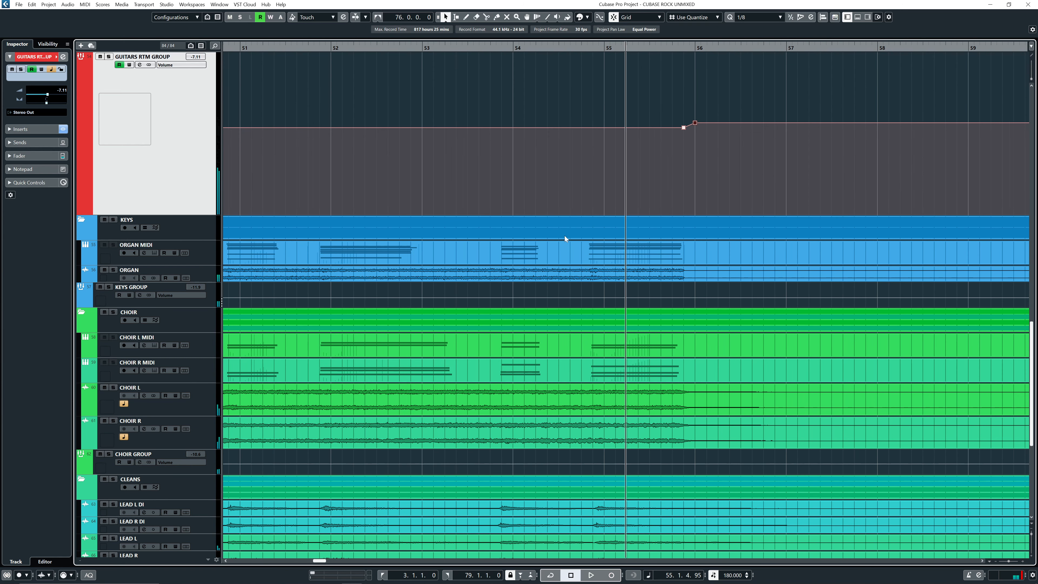
key(g)
key(g)
key(g)
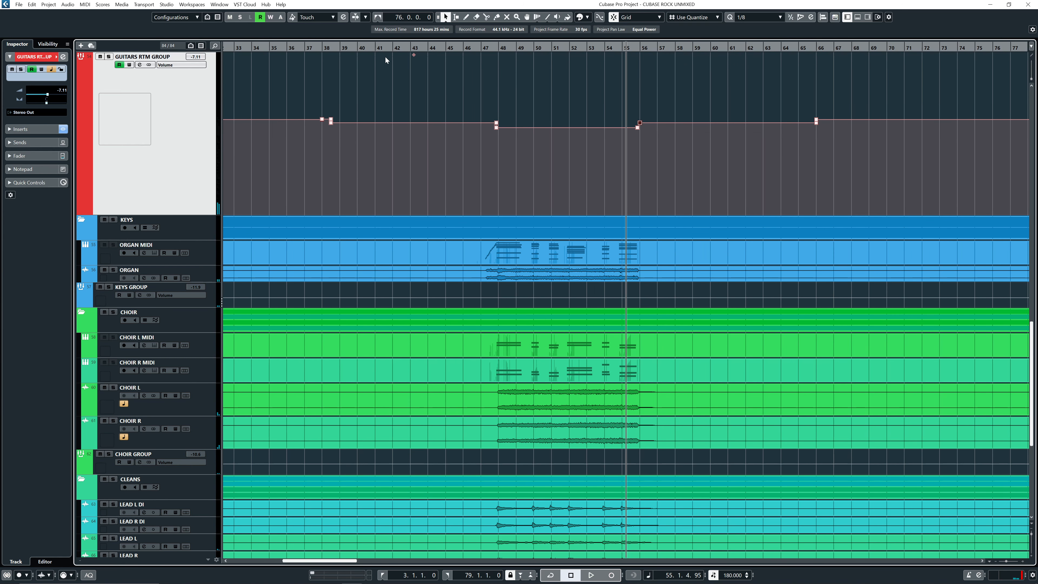
key(g)
click(363, 48)
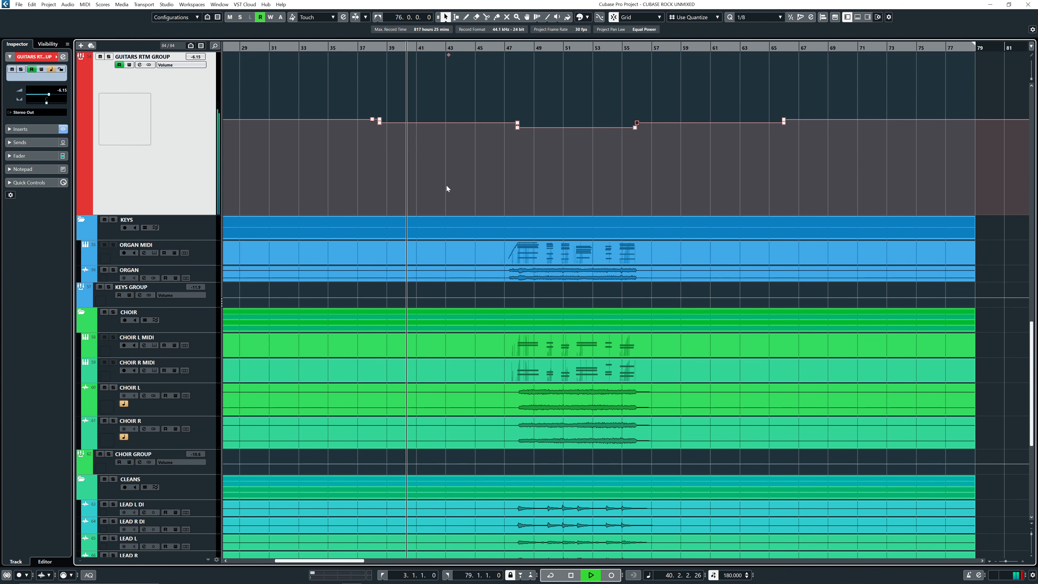
scroll(443, 181, down, 3)
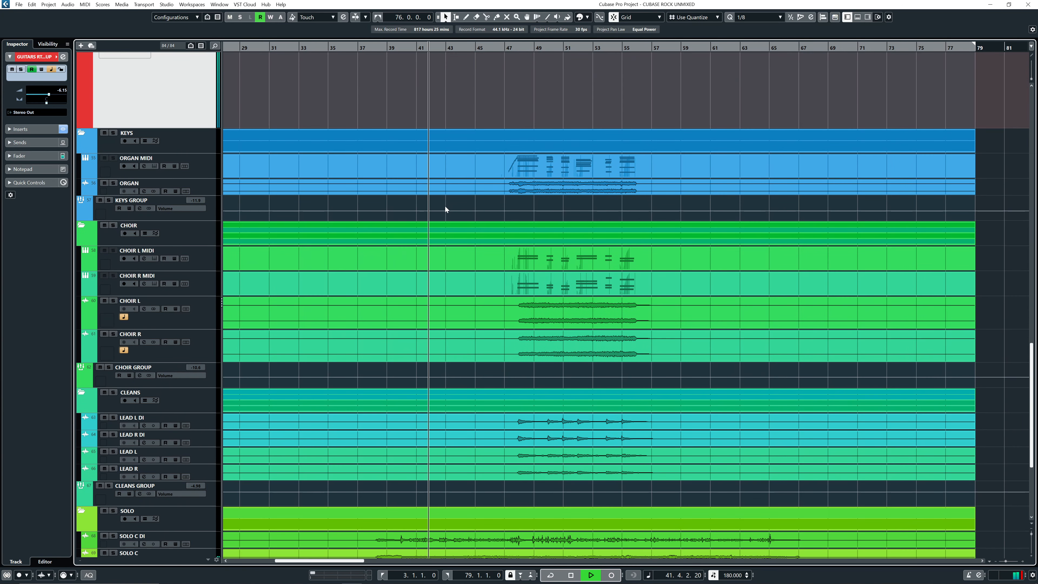
scroll(447, 210, down, 4)
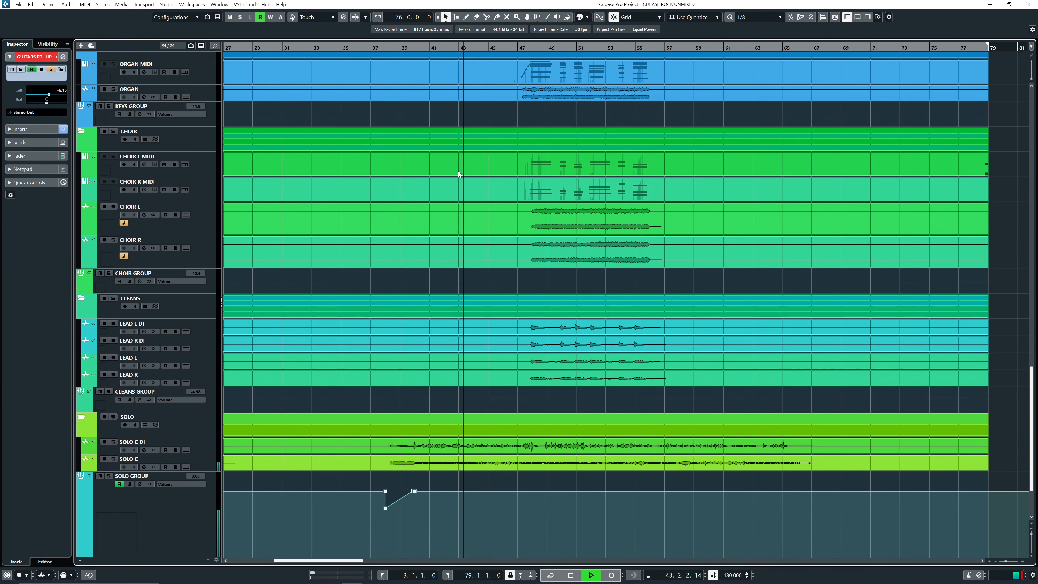
scroll(460, 167, up, 6)
scroll(470, 221, up, 3)
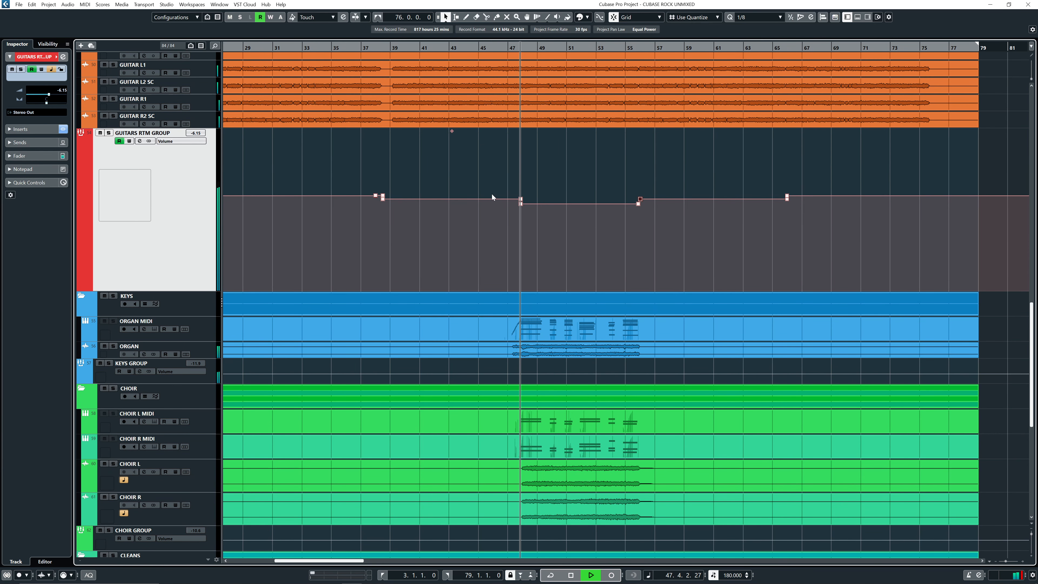
scroll(479, 168, down, 1)
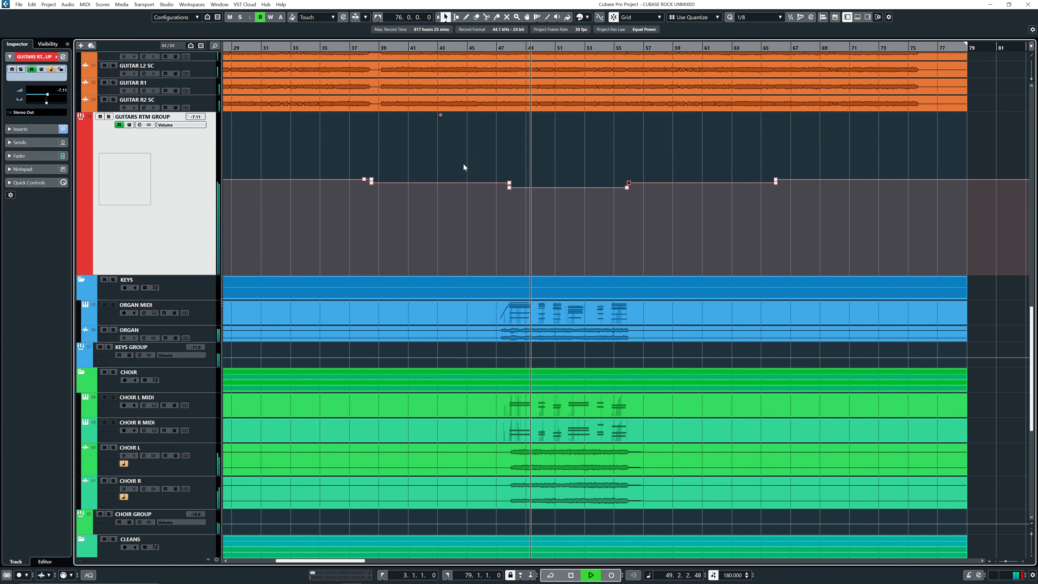
scroll(464, 164, down, 1)
drag(464, 242, 469, 217)
key(g)
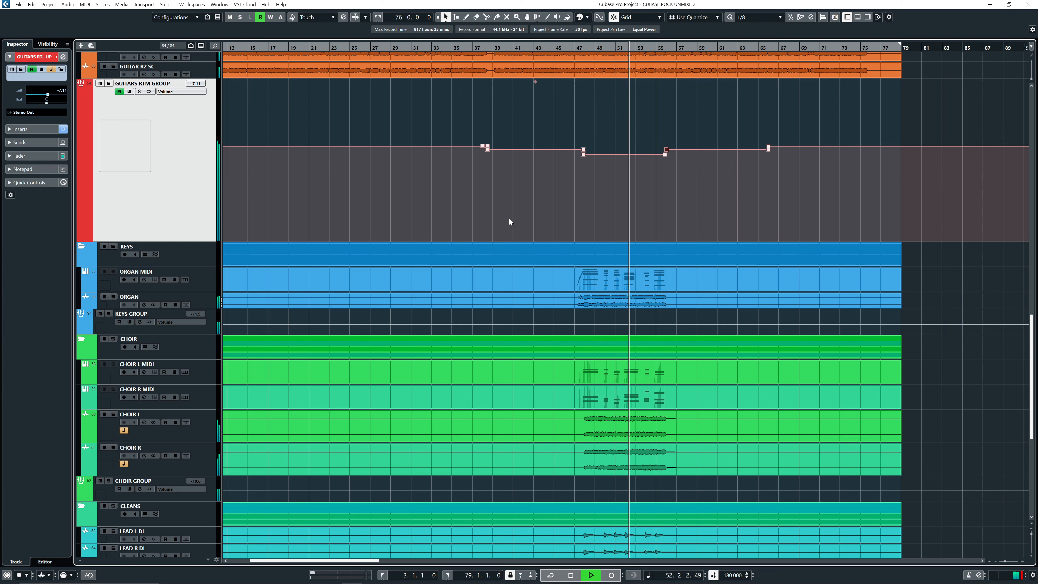
key(h)
key(h)
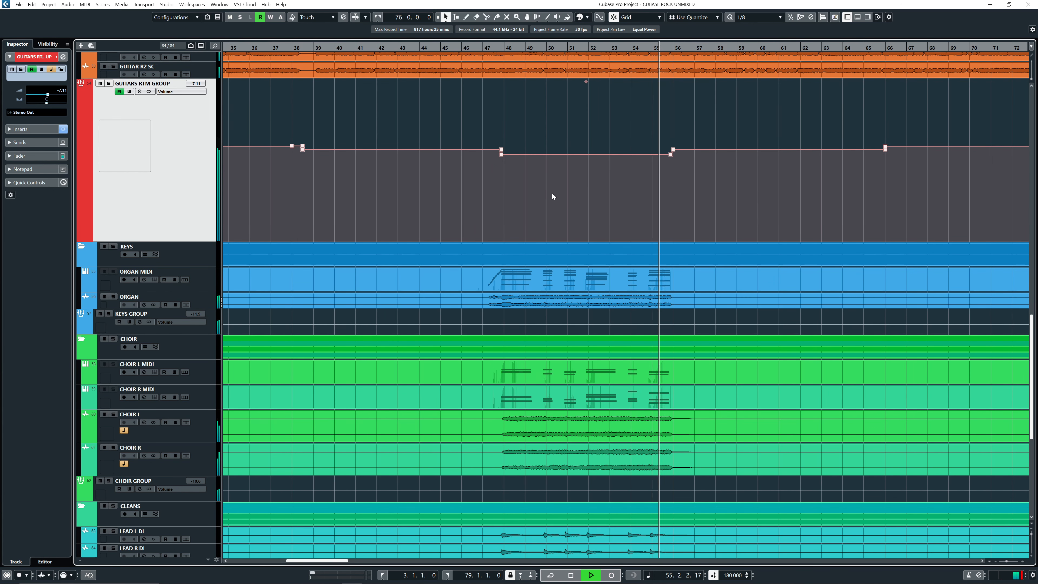
key(g)
drag(640, 202, 590, 214)
scroll(591, 213, down, 5)
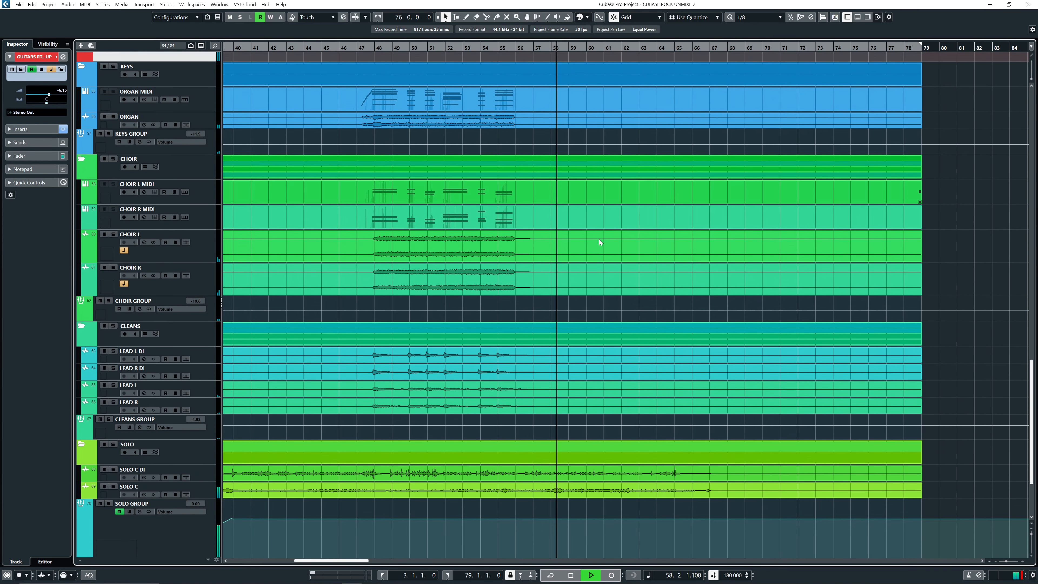
Follow playback along the GUITARS RTM GROUP volume automation from bar 58 past bar 66 to check the rise after the solo.
scroll(621, 286, up, 5)
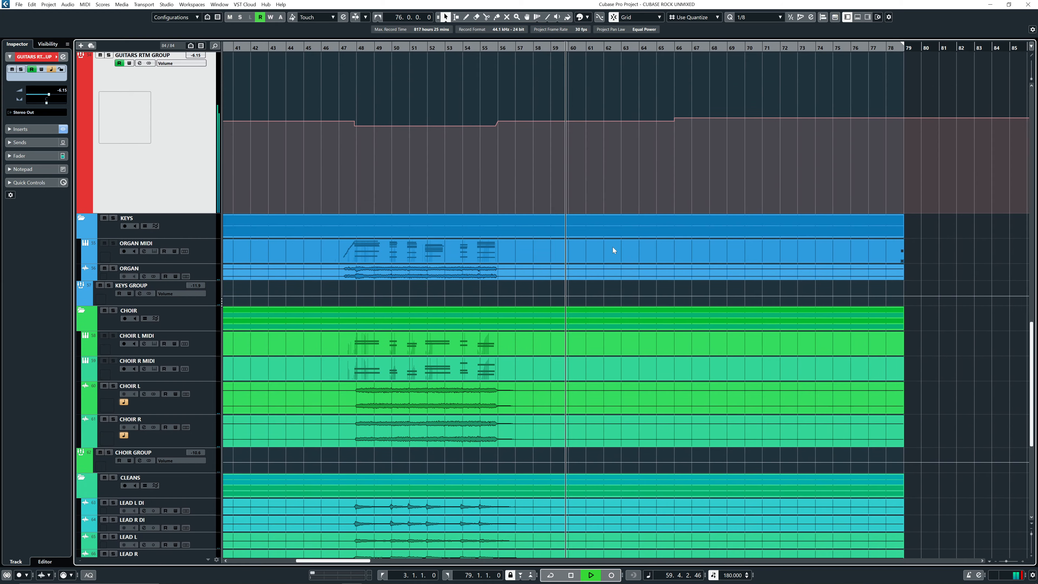
scroll(612, 252, up, 1)
key(h)
key(h)
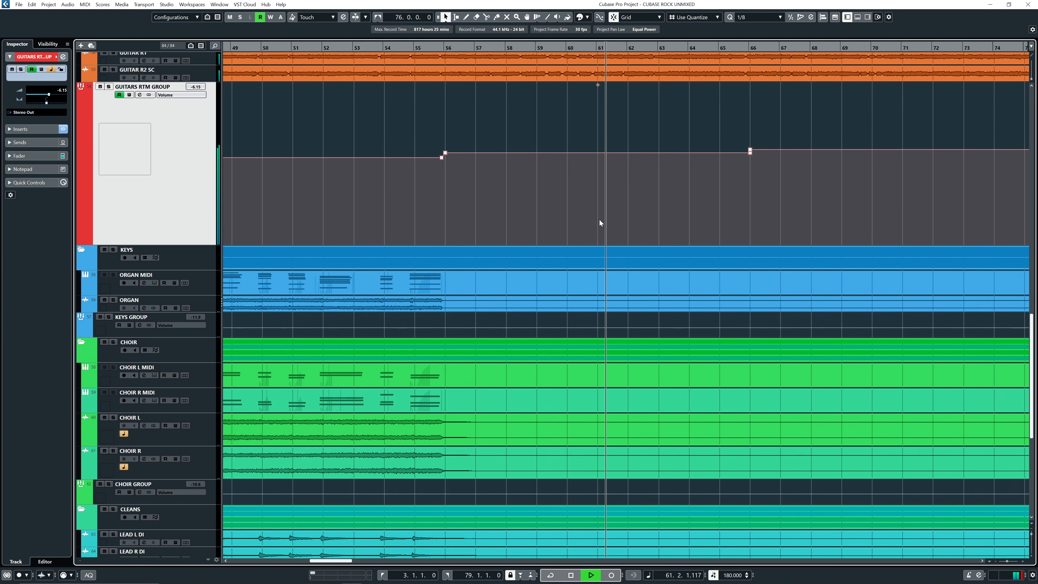
scroll(599, 220, up, 1)
scroll(578, 227, right, 1)
scroll(552, 217, right, 1)
key(h)
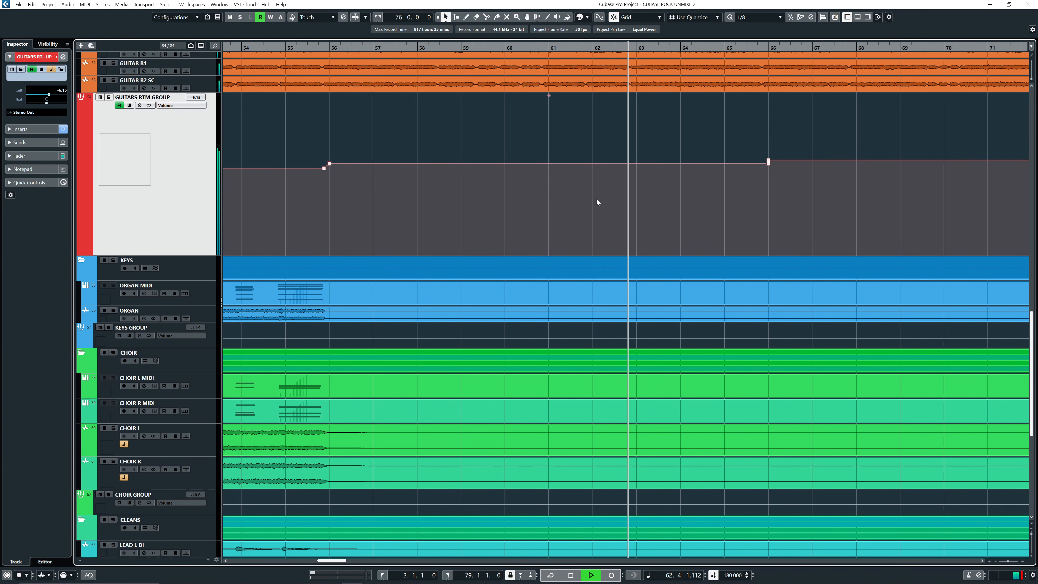
scroll(607, 213, right, 1)
key(h)
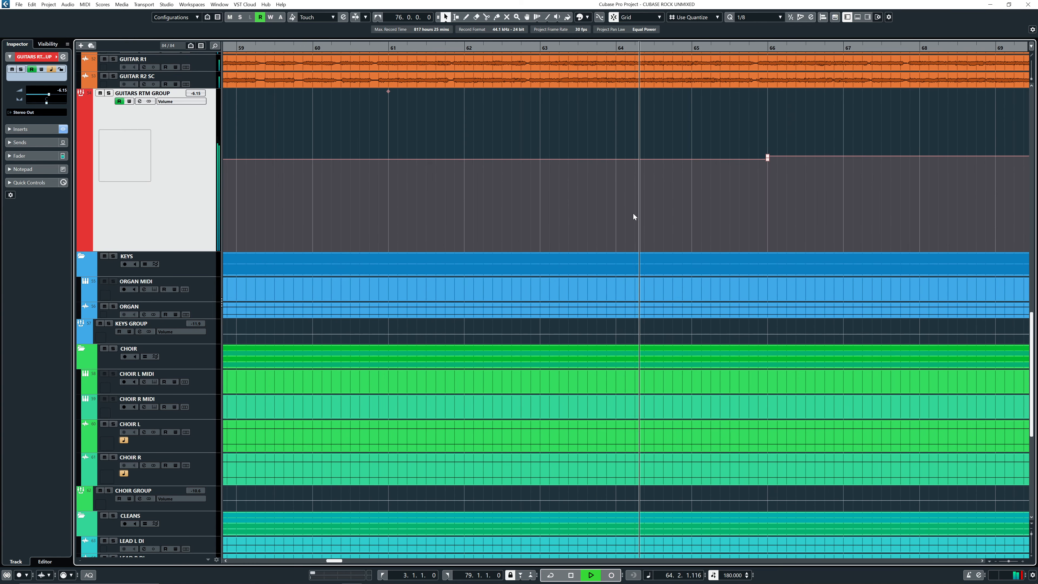
key(h)
scroll(590, 221, right, 1)
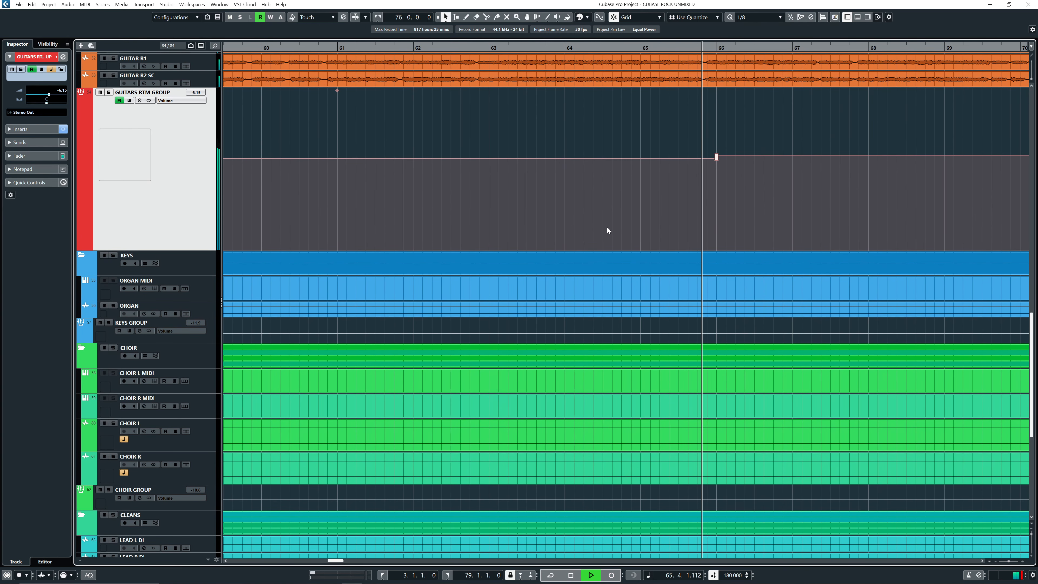
scroll(620, 221, right, 1)
key(space)
Turn the abrupt volume rise at bar 66 on GUITARS RTM GROUP into a ramp ending at bar 67, and resume playback.
key(2)
right_click(698, 136)
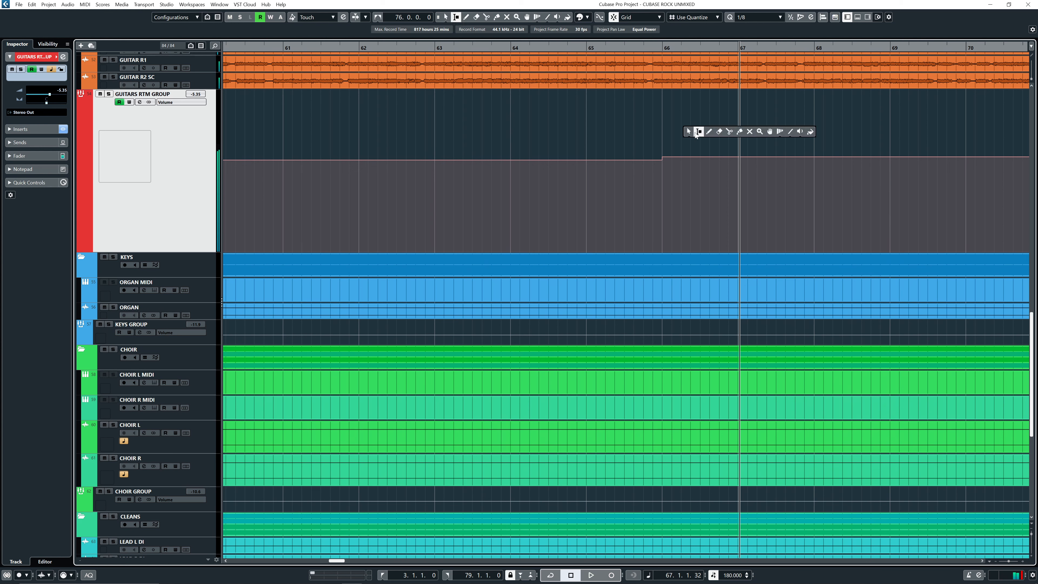
drag(737, 155, 663, 158)
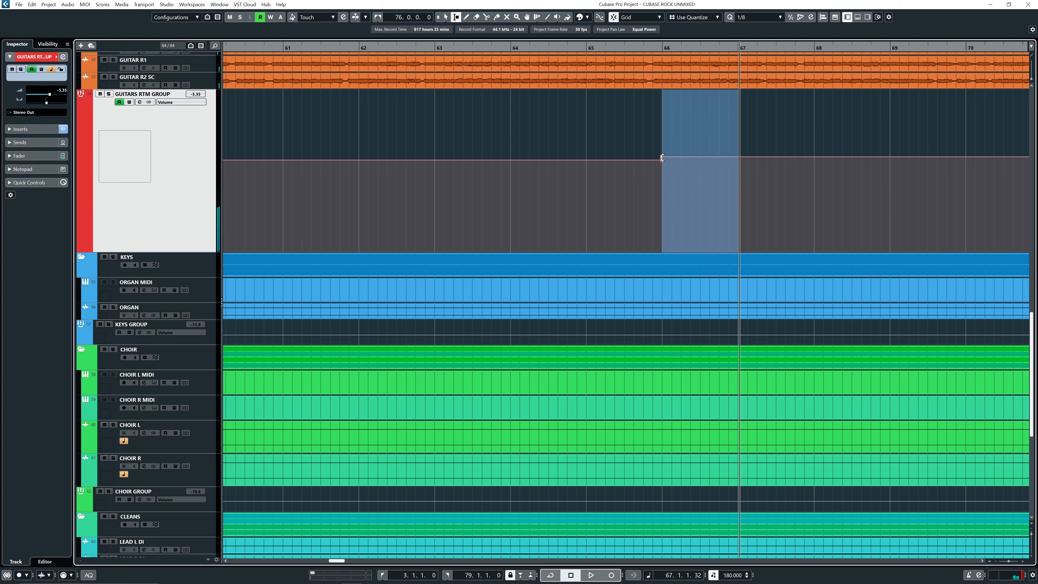
key(1)
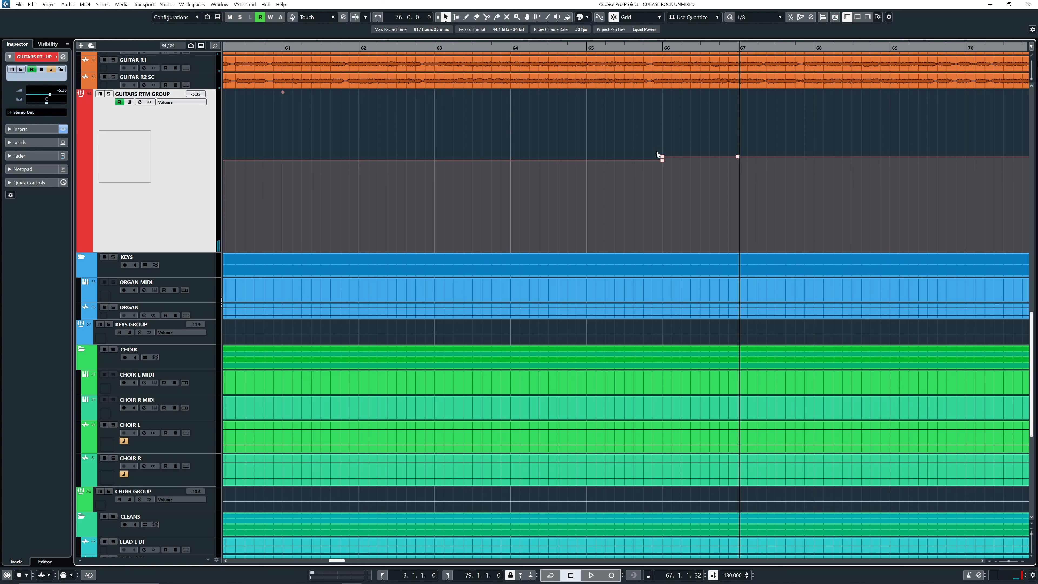
click(584, 132)
key(space)
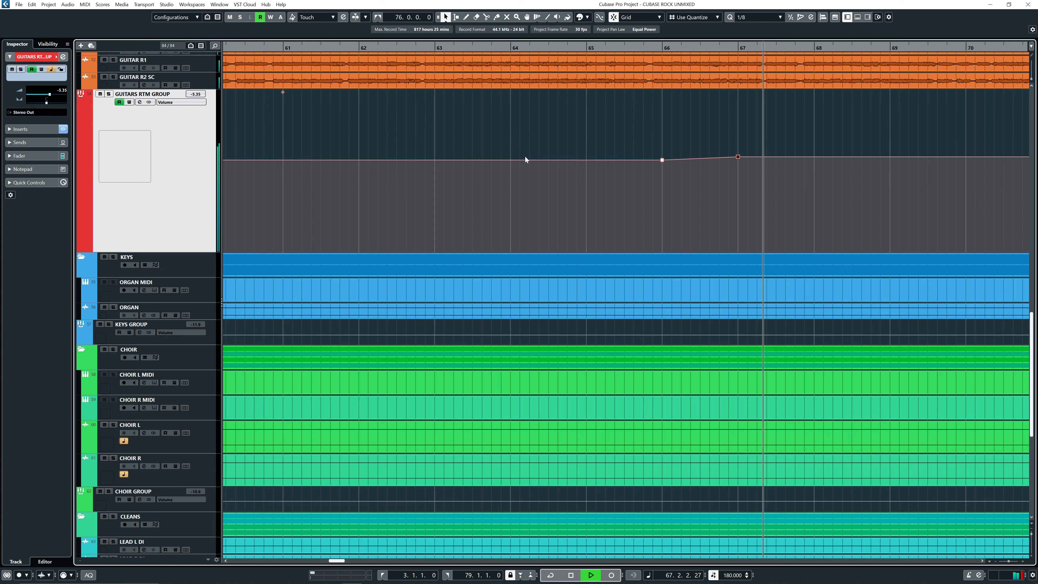
Review the complete GUITARS RTM GROUP volume curve across the whole song.
key(g)
key(g)
key(g)
key(g)
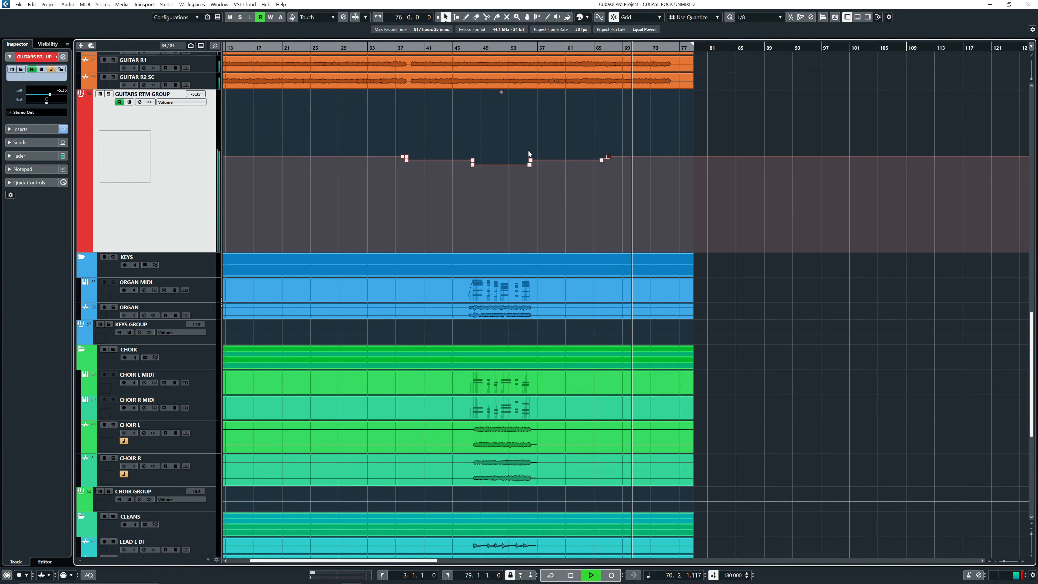
scroll(405, 164, left, 5)
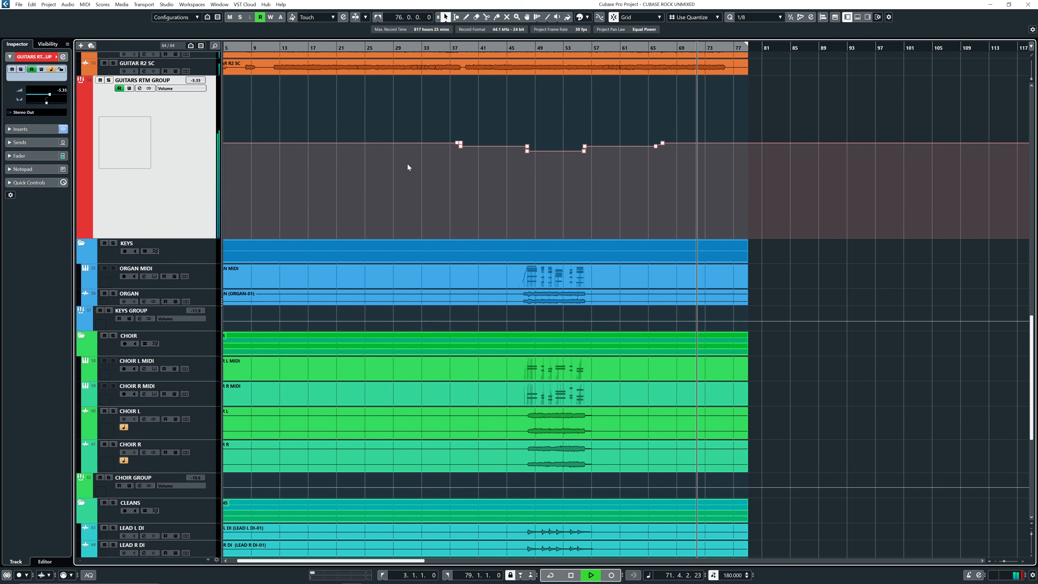
drag(419, 161, 426, 184)
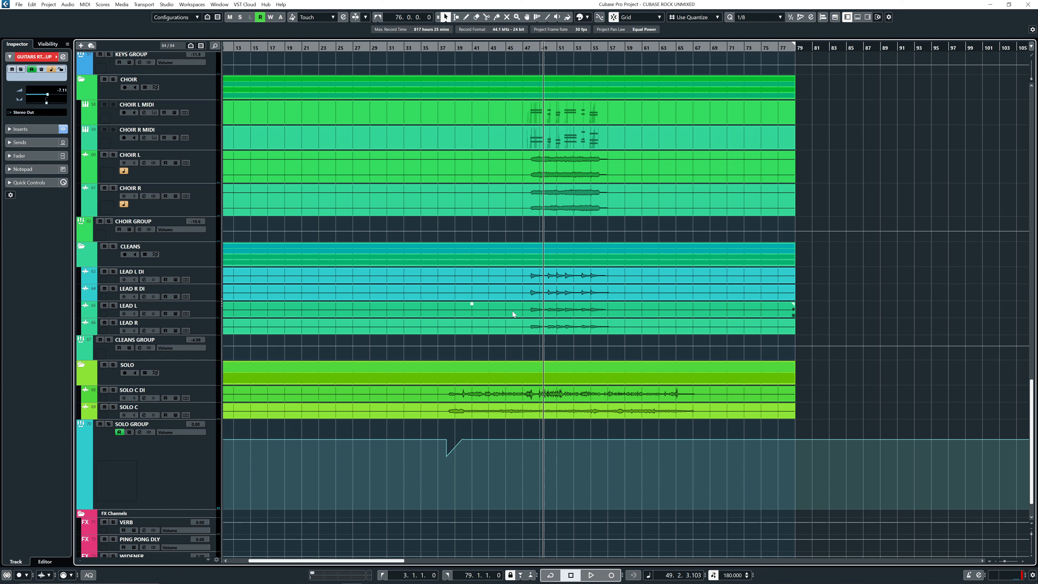
Play from about bar 47 to listen to the solo guitar in the choir and cleans section.
key(h)
key(h)
key(h)
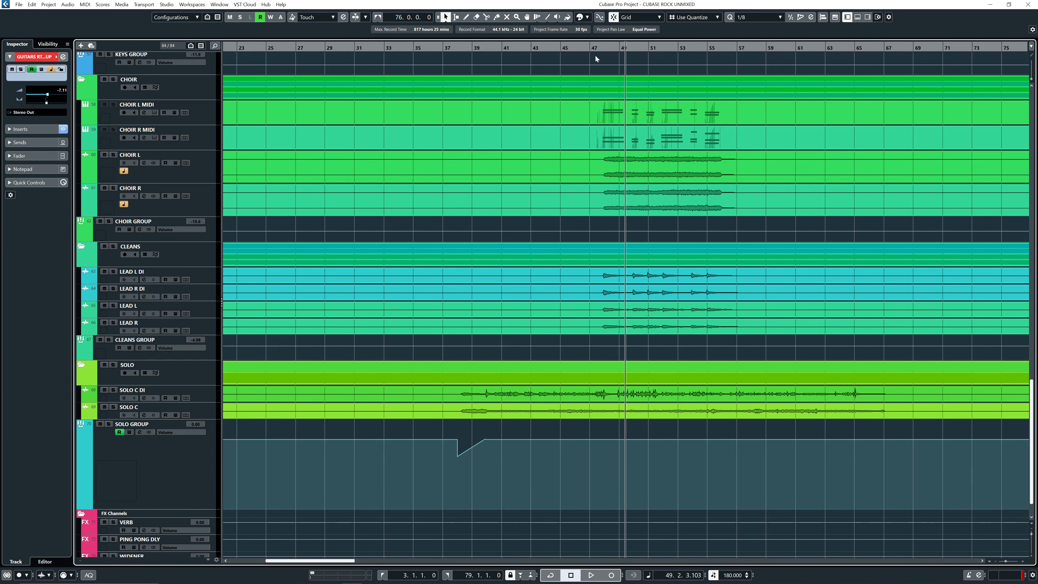
click(589, 48)
key(space)
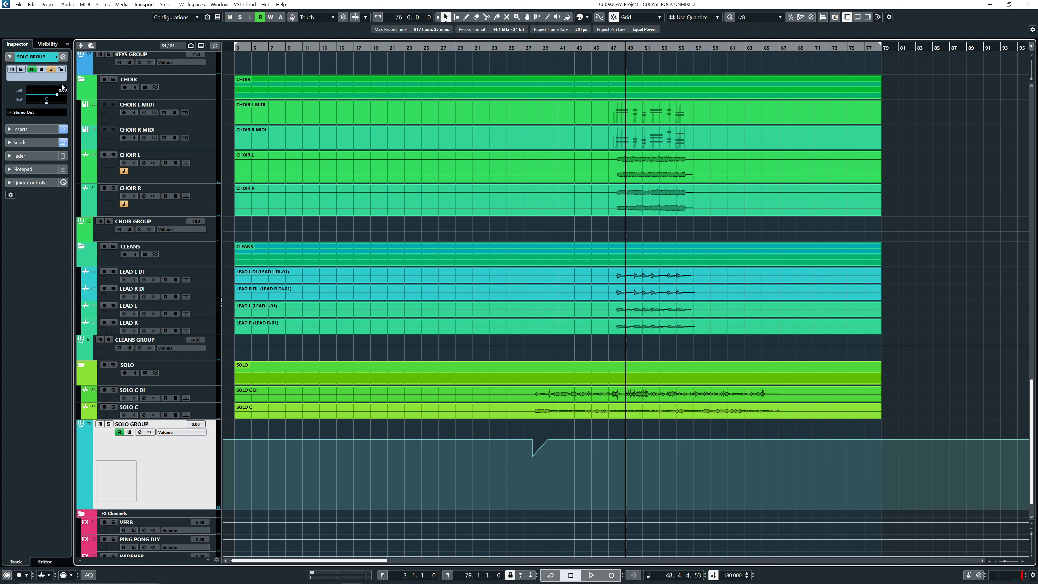
Open the SOLO GROUP channel settings beside the arrangement and start playback just before bar 45.
click(63, 56)
drag(677, 204, 820, 304)
scroll(664, 253, down, 2)
scroll(536, 154, right, 5)
click(387, 47)
key(h)
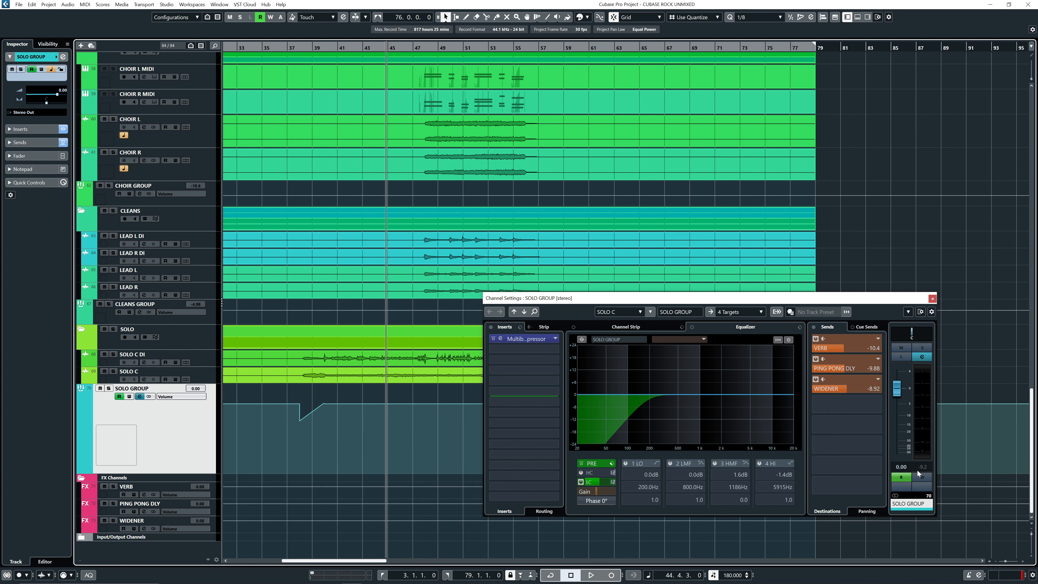
key(space)
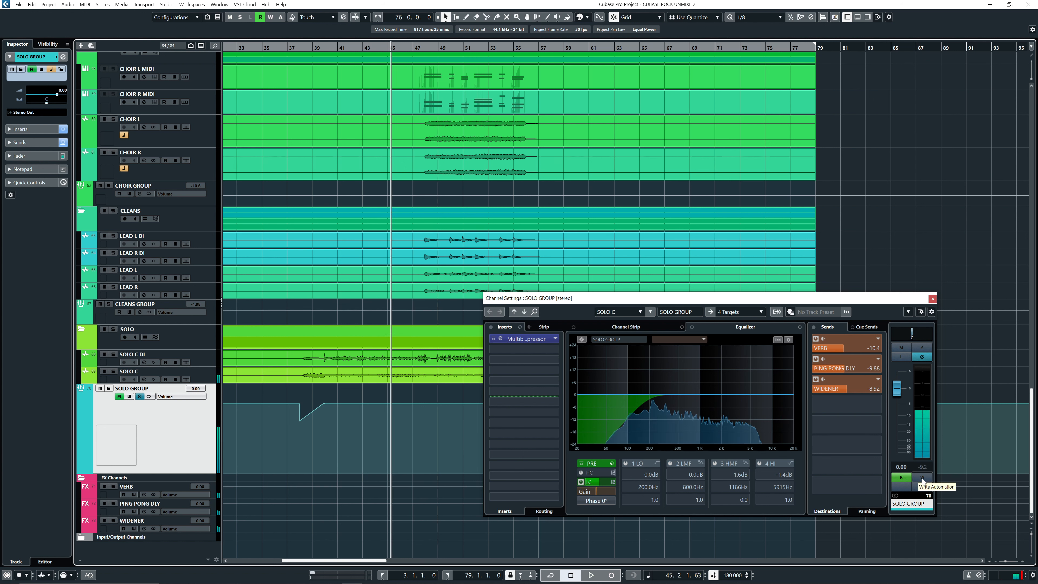
Record send automation on SOLO GROUP, raising VERB to -3.27 and PING PONG DLY to -3.71, then end writing and close the channel settings.
click(922, 477)
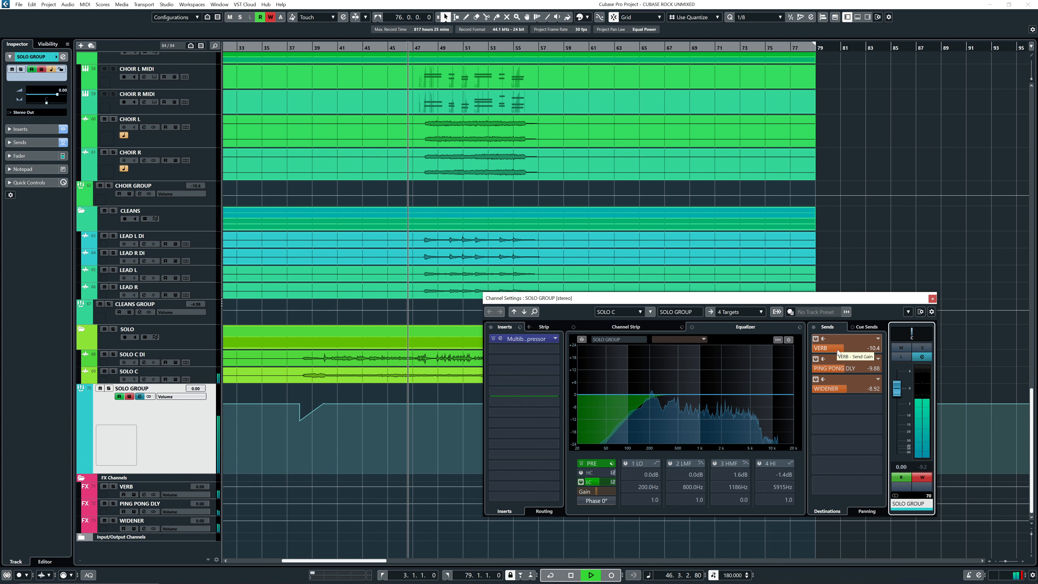
drag(837, 349, 860, 368)
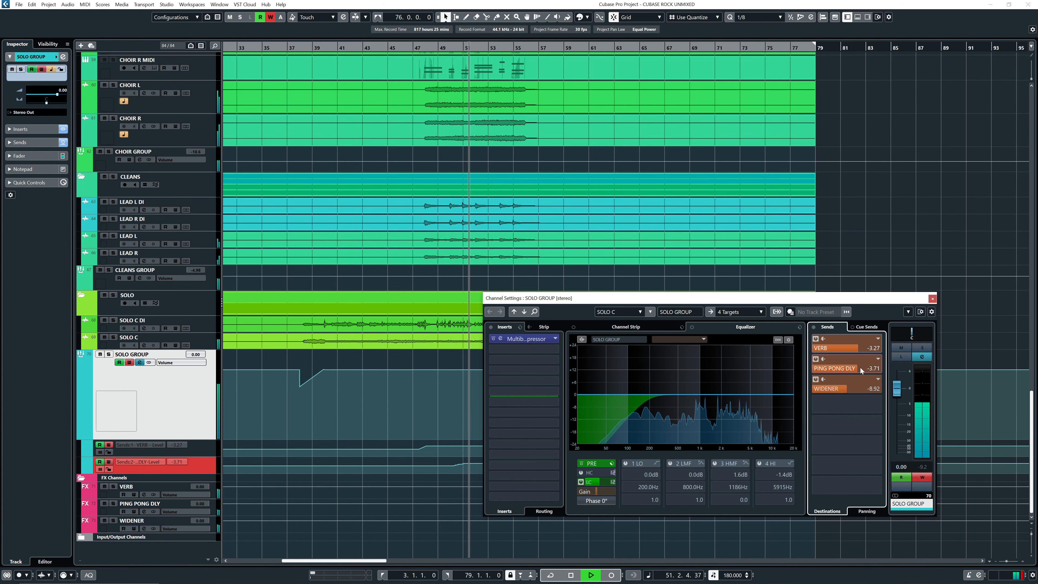
click(921, 478)
click(932, 299)
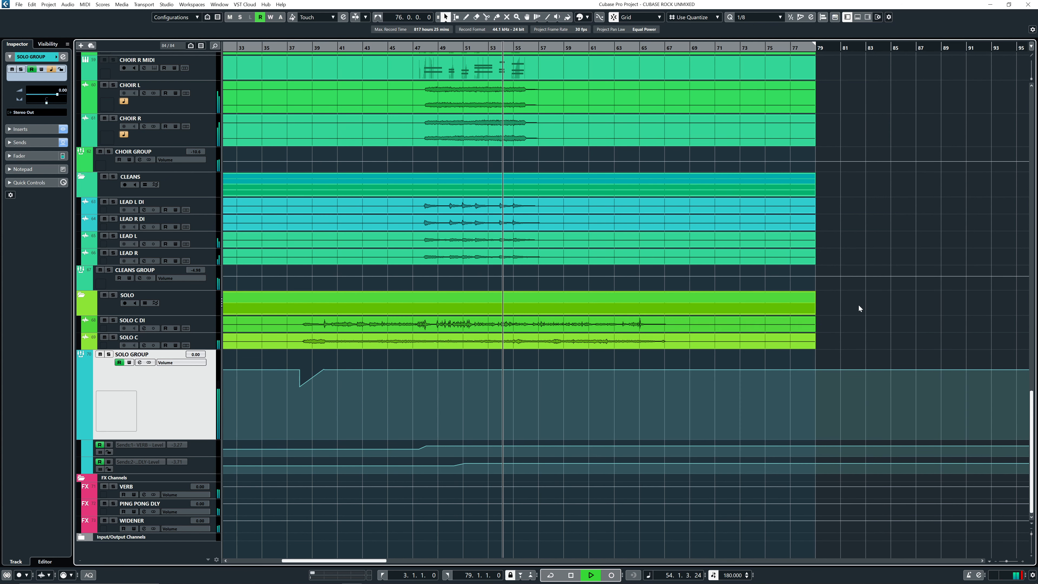
Select the VERB and PING PONG DLY send level lanes under SOLO GROUP and enlarge both.
click(199, 453)
shift+click(197, 464)
drag(210, 456, 210, 463)
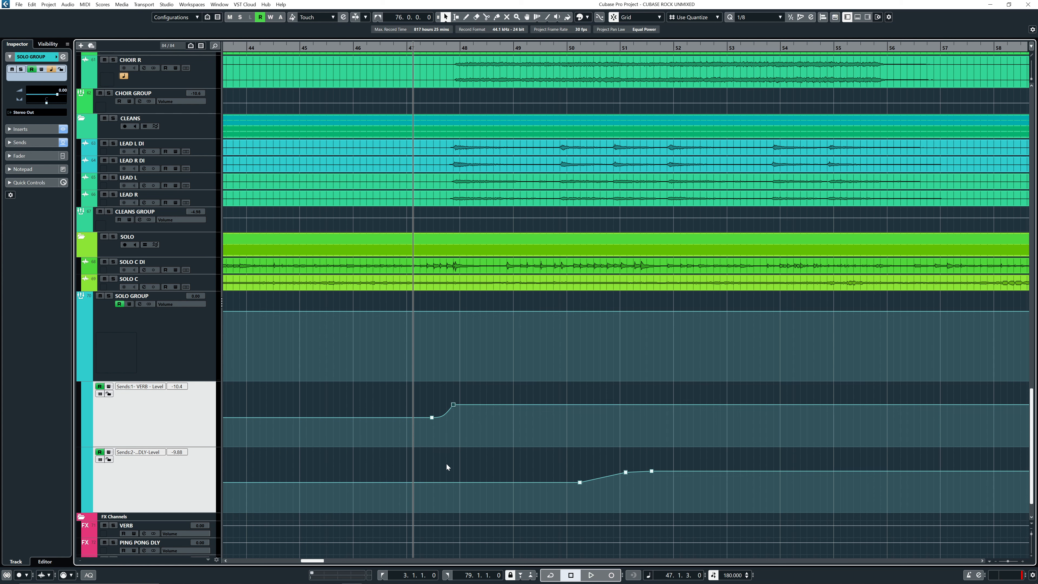
Remove the recorded PING PONG DLY ramp and paste the VERB send's ramp into that lane at 47.2.3.
key(ctrl+z)
key(ctrl+z)
key(ctrl+z)
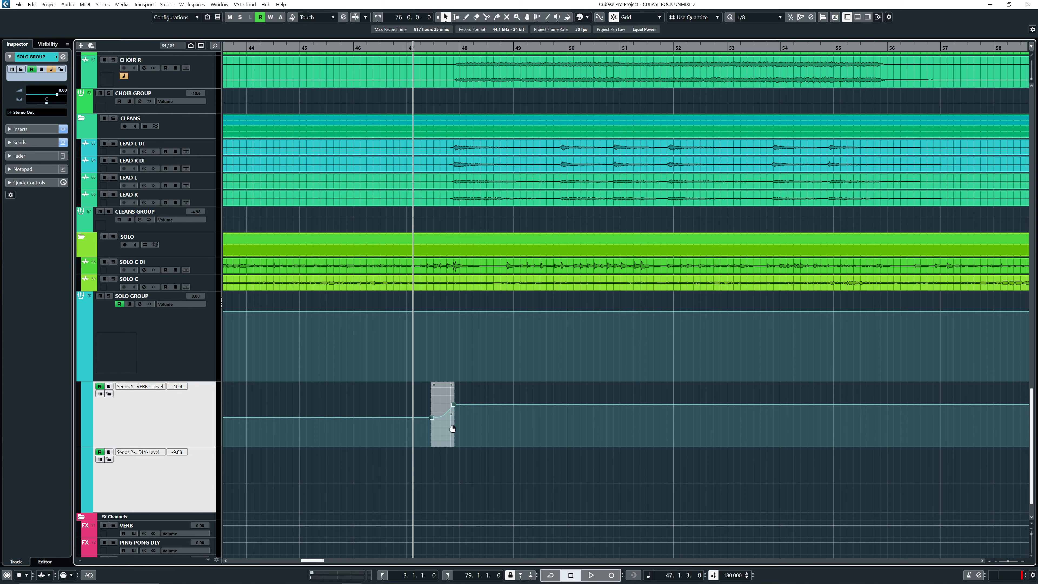
drag(428, 47, 423, 71)
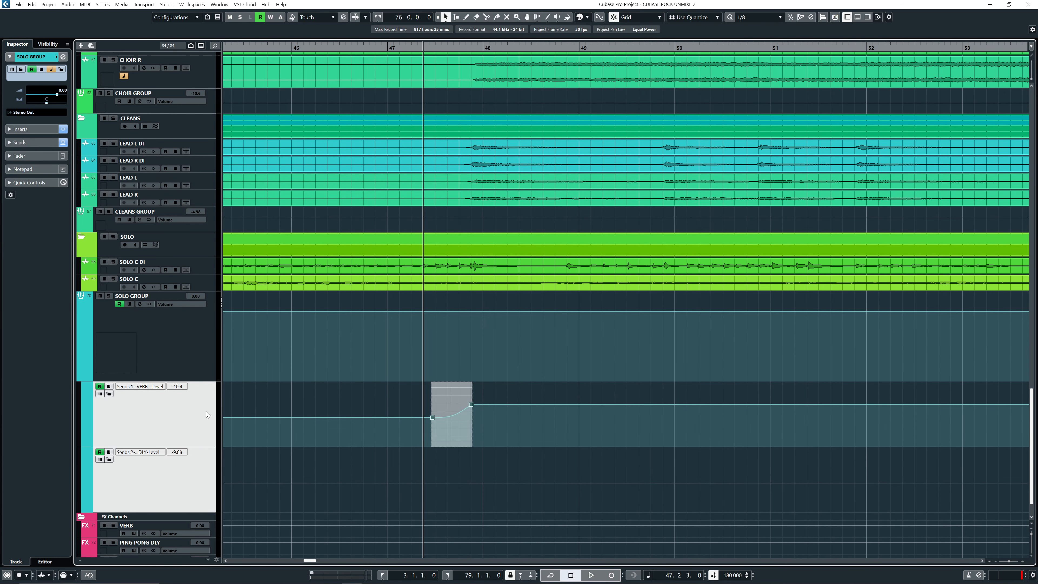
click(197, 483)
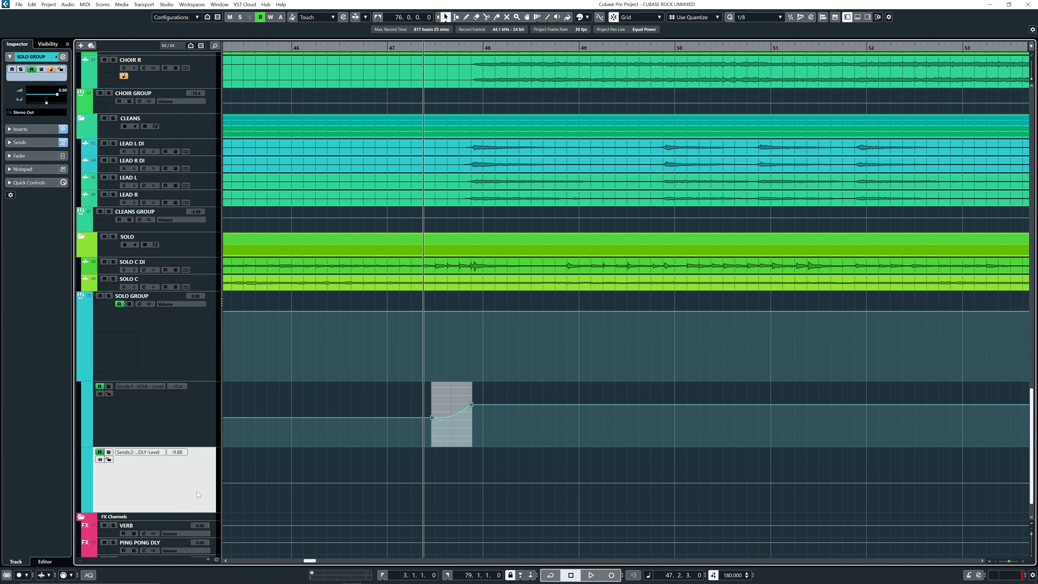
key(ctrl+v)
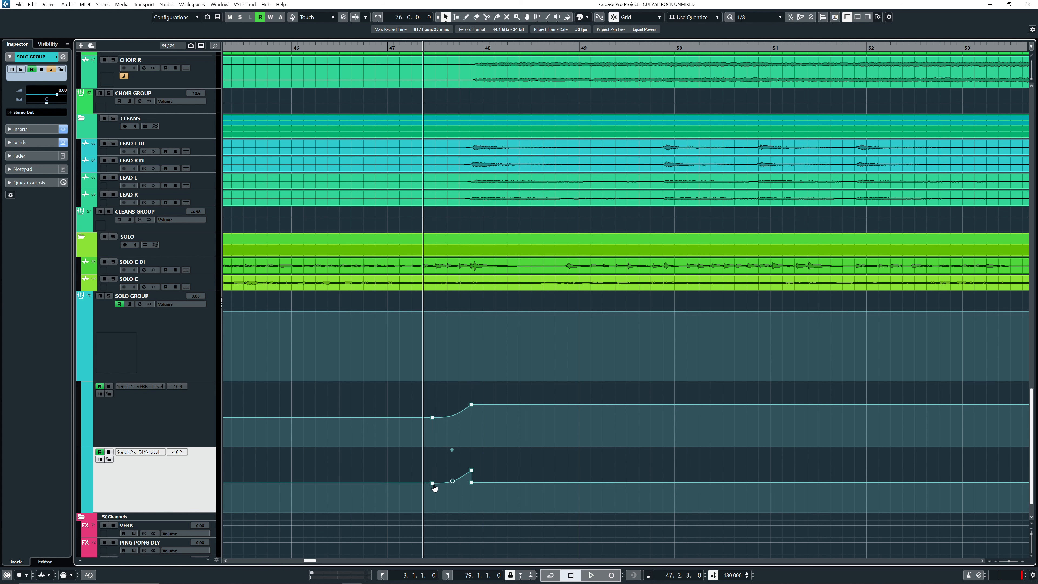
Delete the drop right after the pasted PING PONG DLY ramp so the raised level holds, and play the section.
key(space)
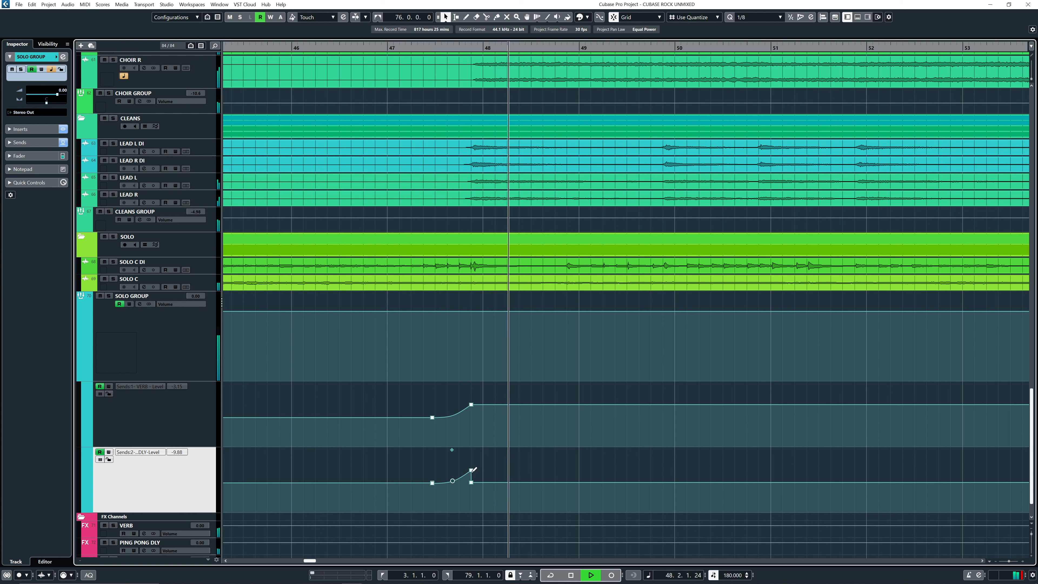
drag(484, 478, 468, 493)
key(Delete)
key(space)
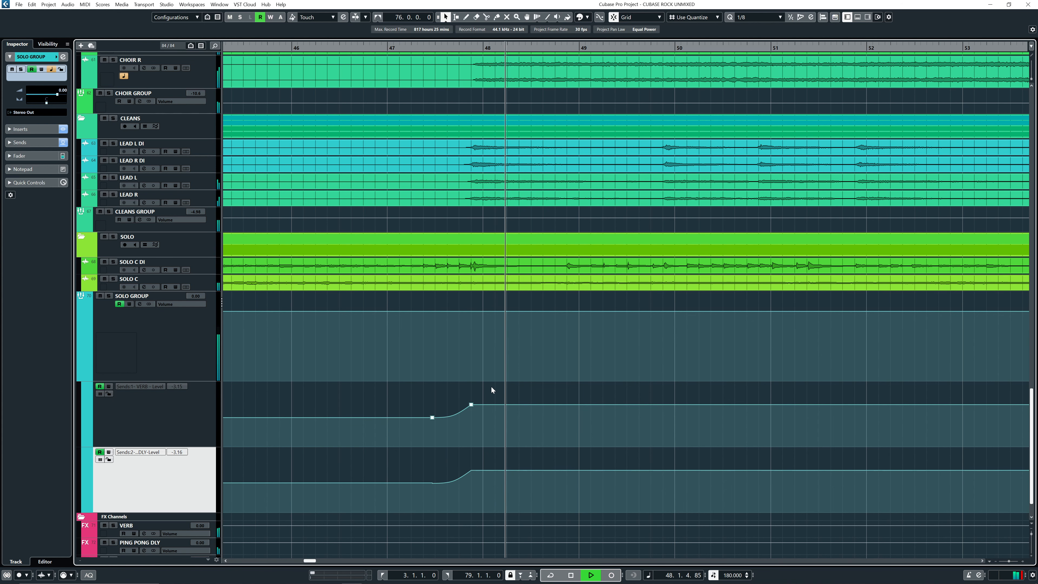
Lower the raised VERB level and set the raised PING PONG DLY level to -5.72 after the bar 47 ramp, and audition from just before bar 47.
key(g)
key(g)
key(g)
key(g)
key(g)
key(g)
key(g)
key(g)
drag(506, 394, 325, 355)
key(space)
drag(415, 370, 415, 375)
drag(414, 435, 413, 439)
click(395, 47)
key(space)
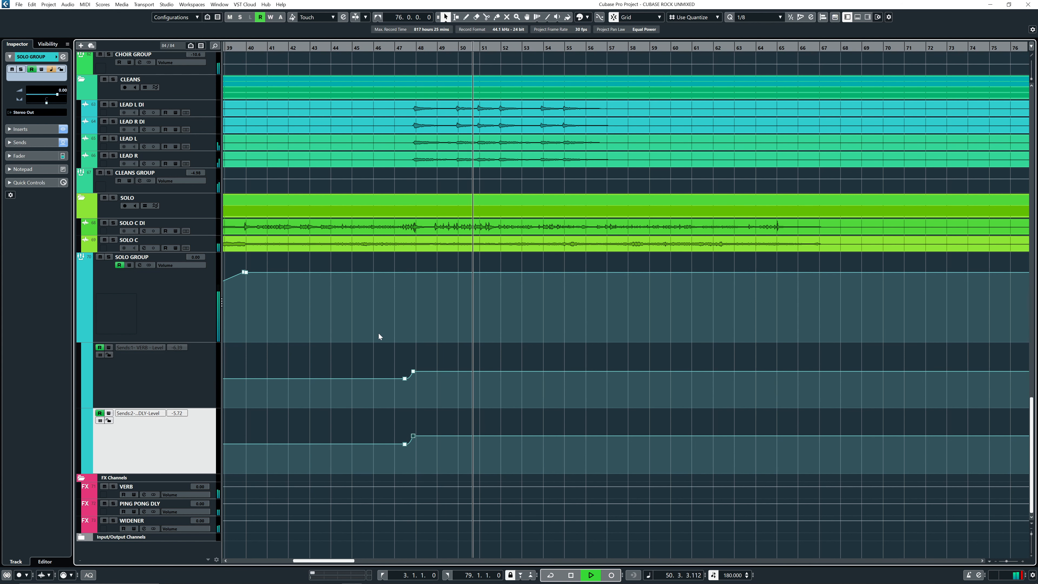
Play the solo around bars 49 to 51 to find where the raised VERB and PING PONG DLY send levels should end.
scroll(380, 334, up, 4)
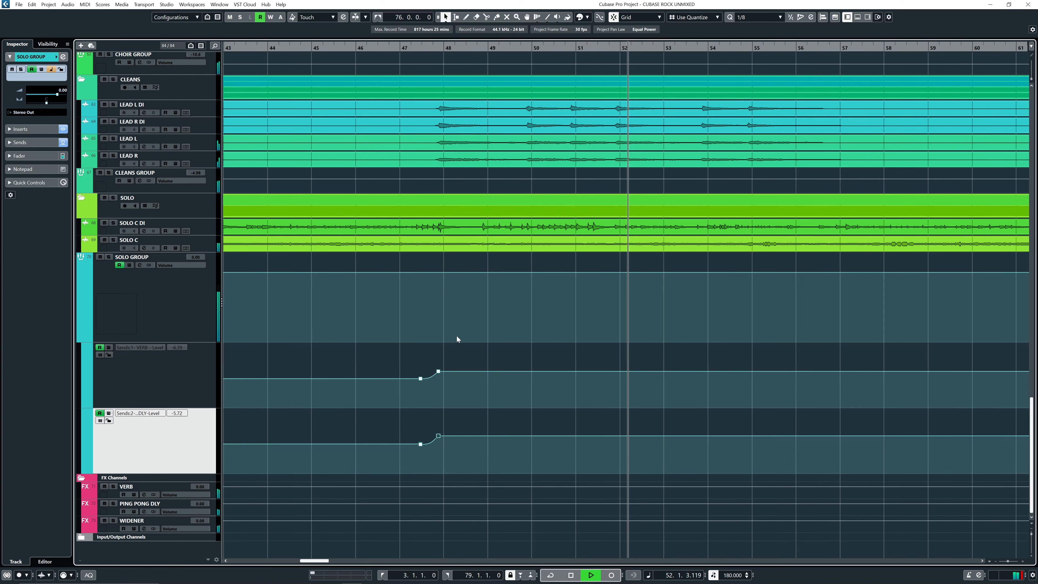
drag(582, 354, 539, 343)
key(space)
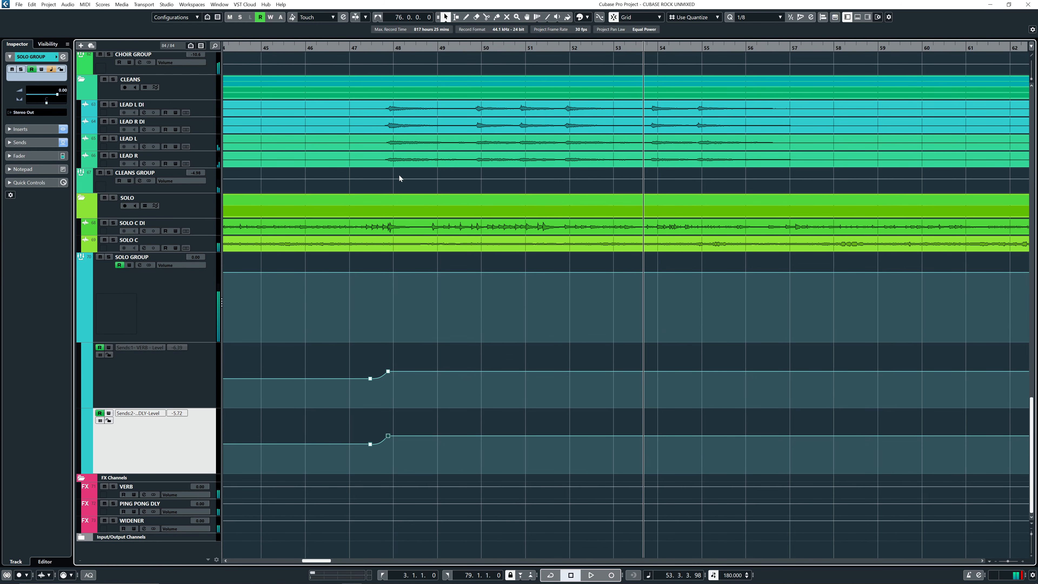
click(347, 47)
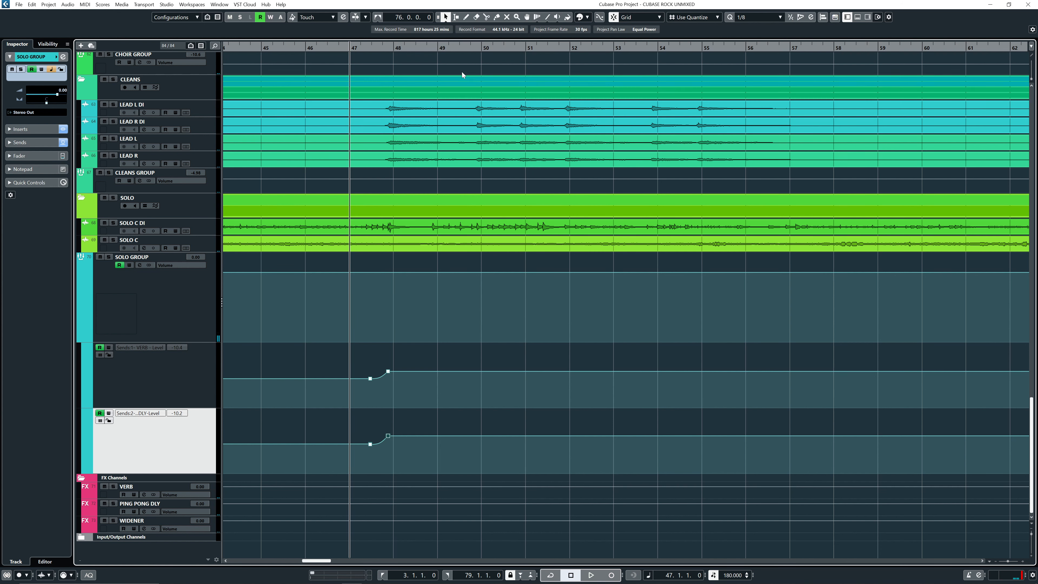
click(466, 47)
key(space)
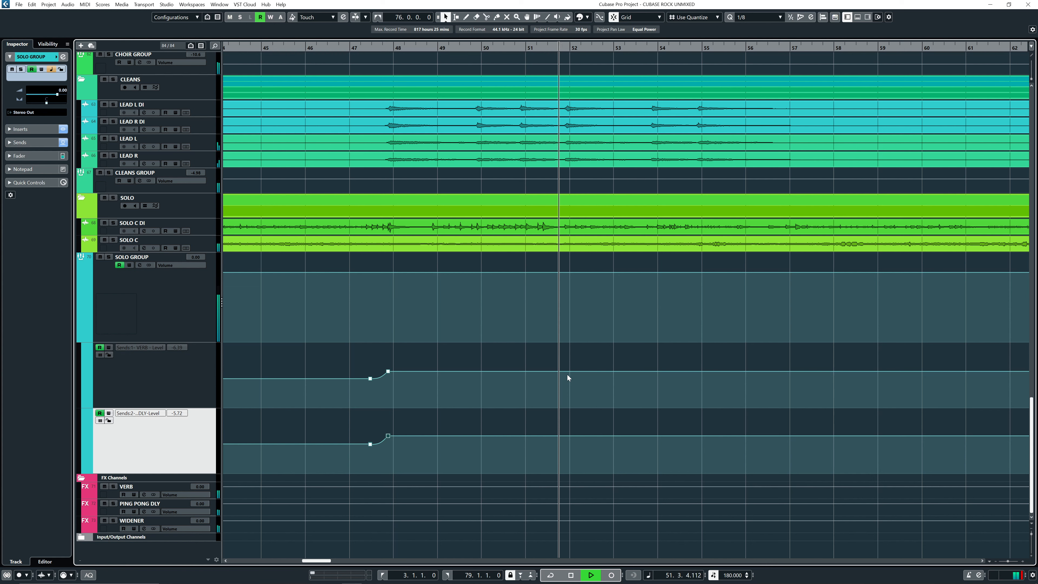
key(space)
Drop the VERB and PING PONG DLY send levels at 51.4.3 and audition the send boost from the middle of bar 46.
drag(567, 51, 573, 350)
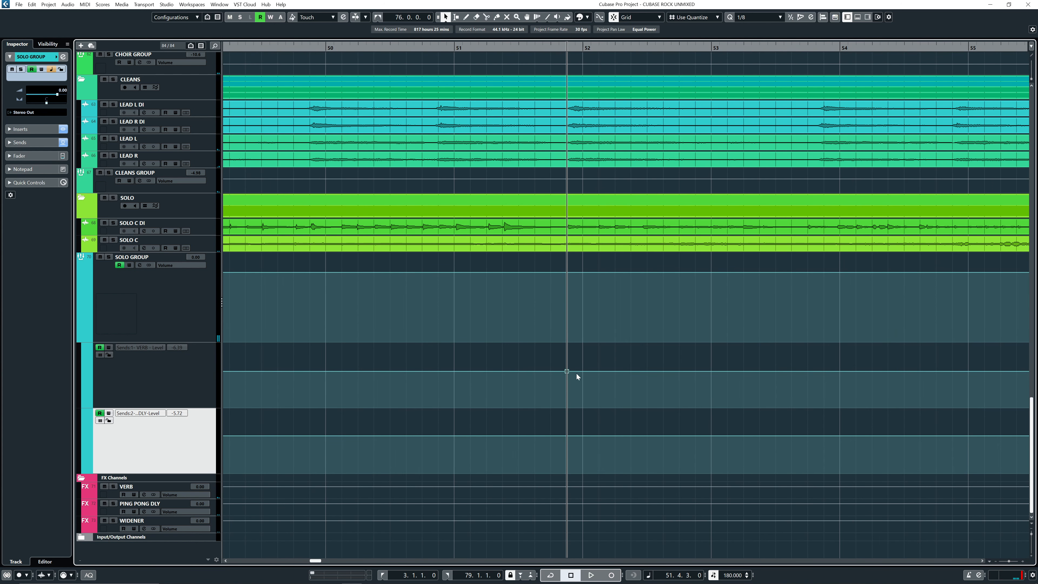
drag(572, 371, 574, 375)
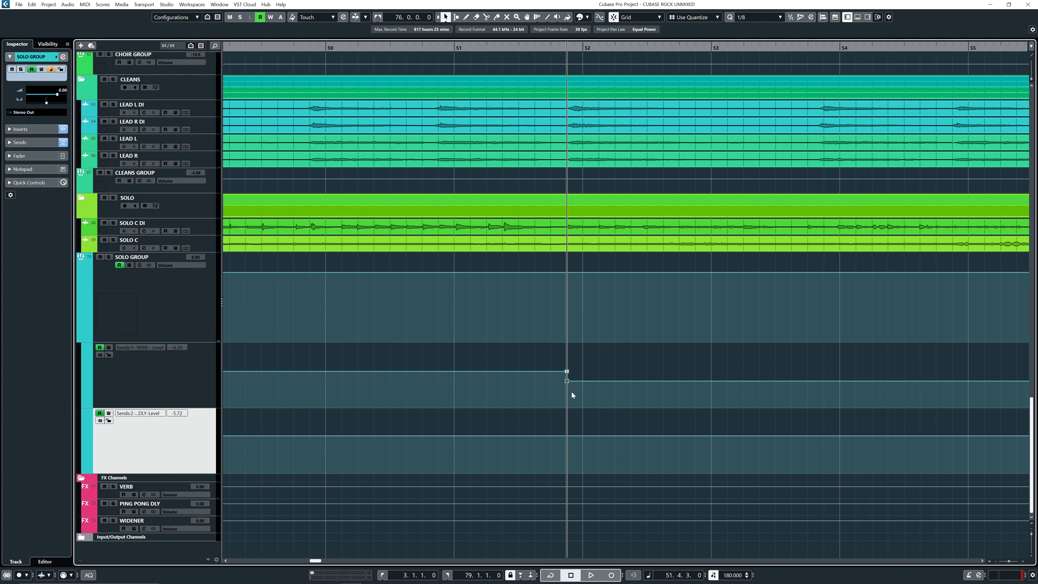
drag(572, 436, 569, 443)
key(g)
key(g)
key(g)
key(g)
key(g)
key(g)
key(g)
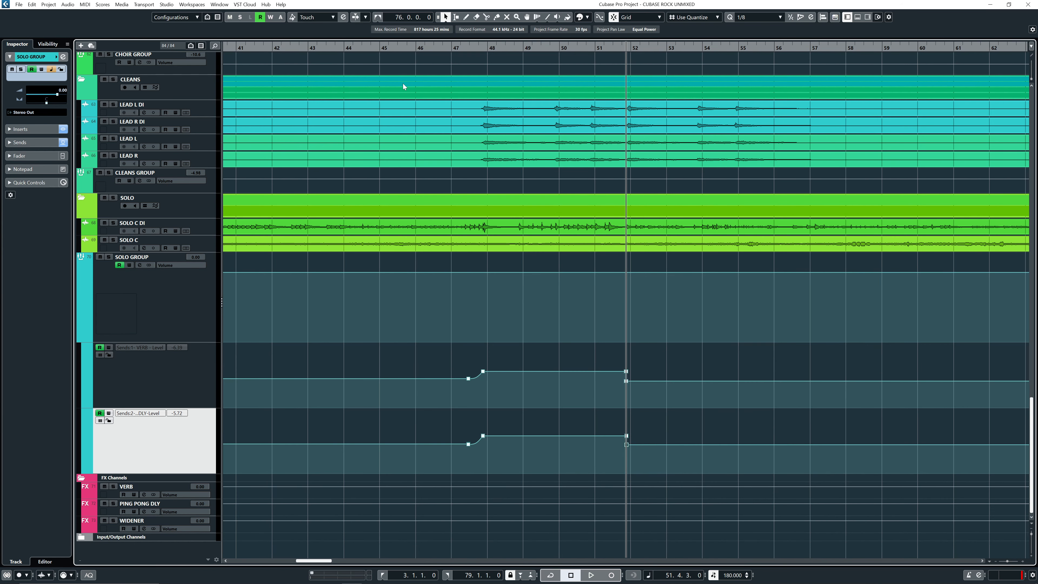
click(438, 48)
key(space)
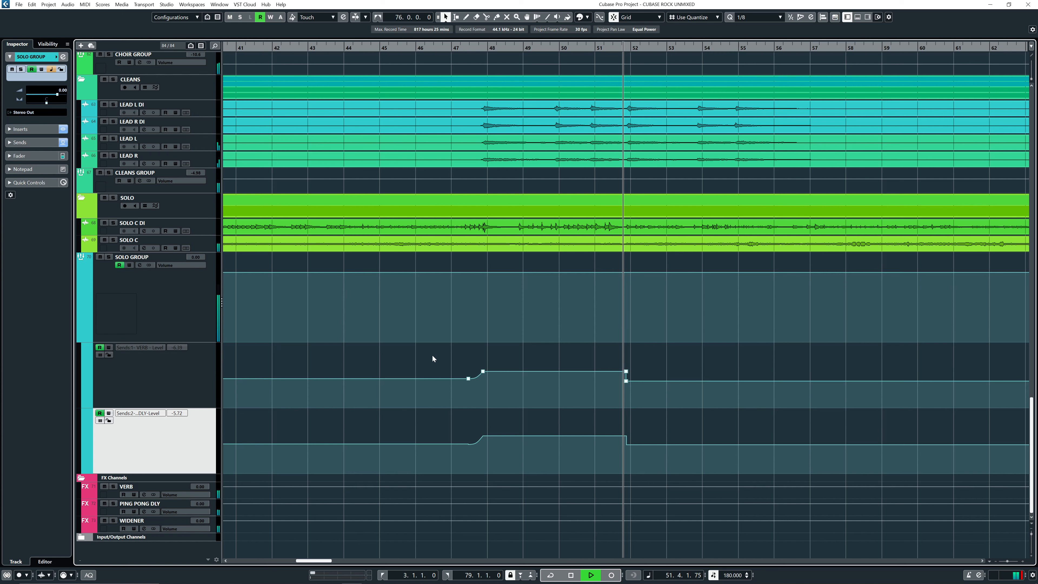
Play the solo on to bar 56 to check how the VERB and PING PONG DLY send levels sound after the drop.
key(g)
key(g)
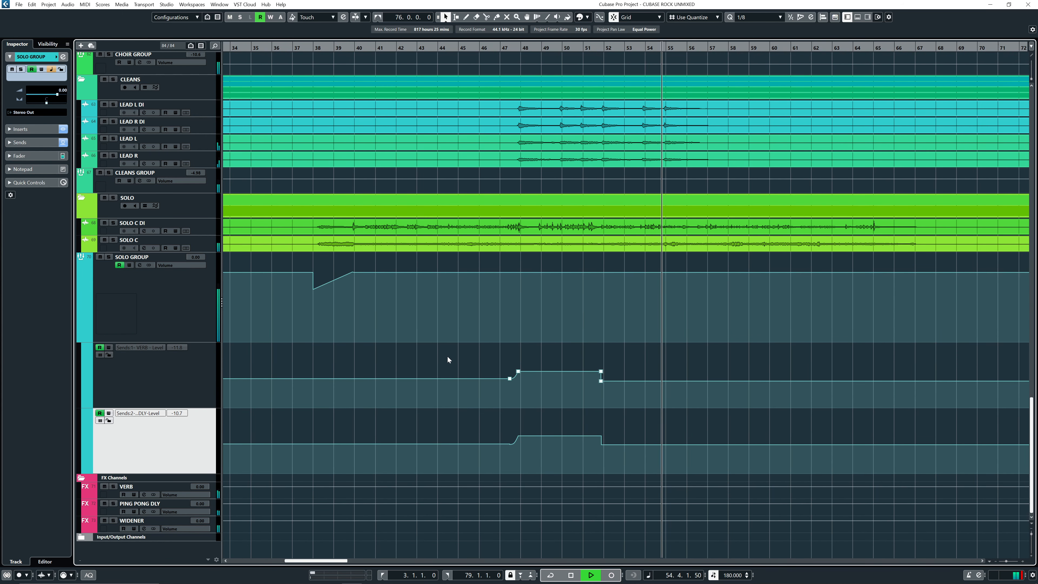
key(h)
key(g)
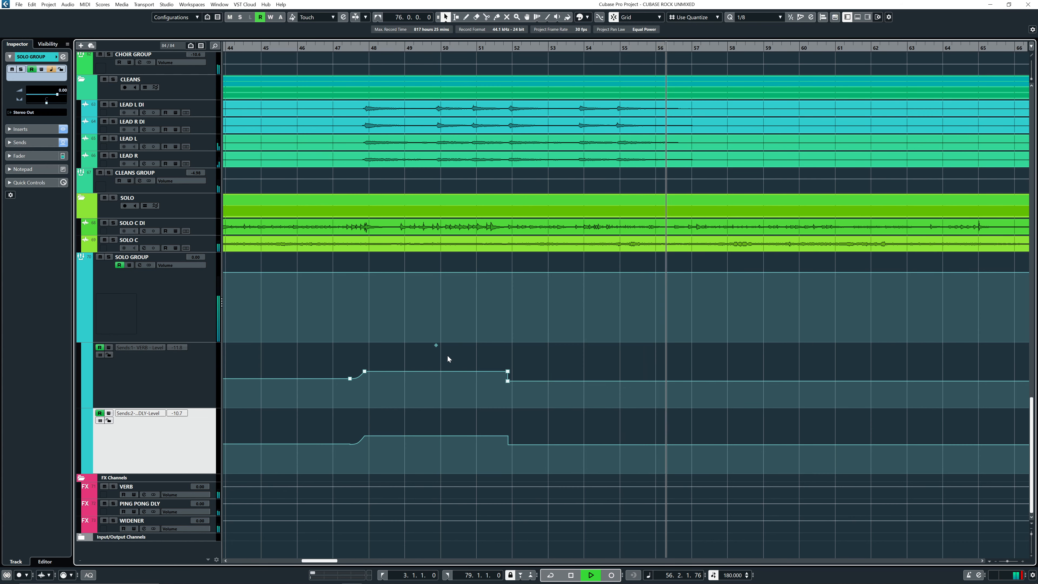
key(h)
Insert the Steinberg Compressor as the first insert effect on CLEANS GROUP.
scroll(449, 324, up, 4)
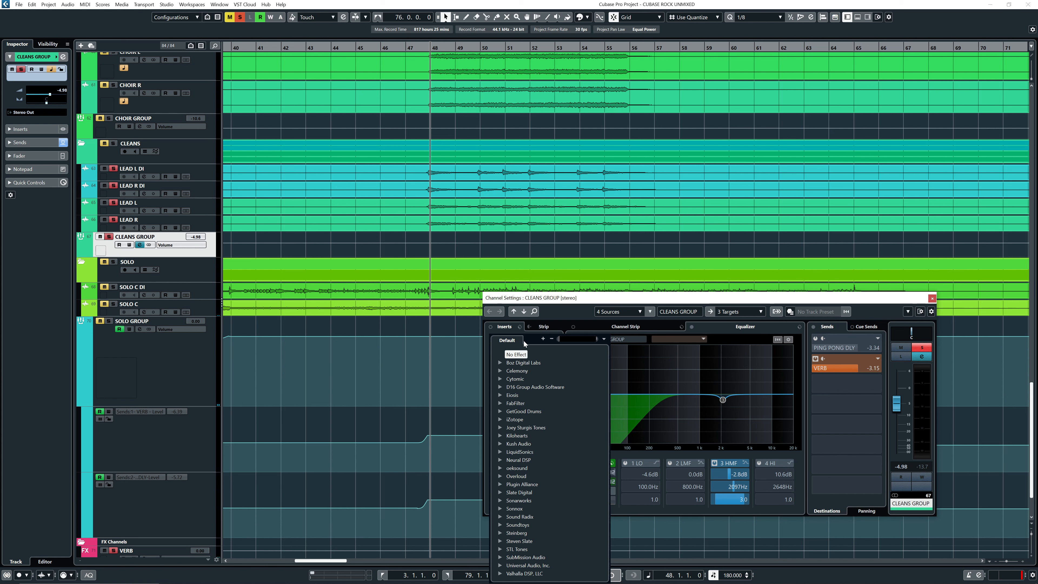
text(comp)
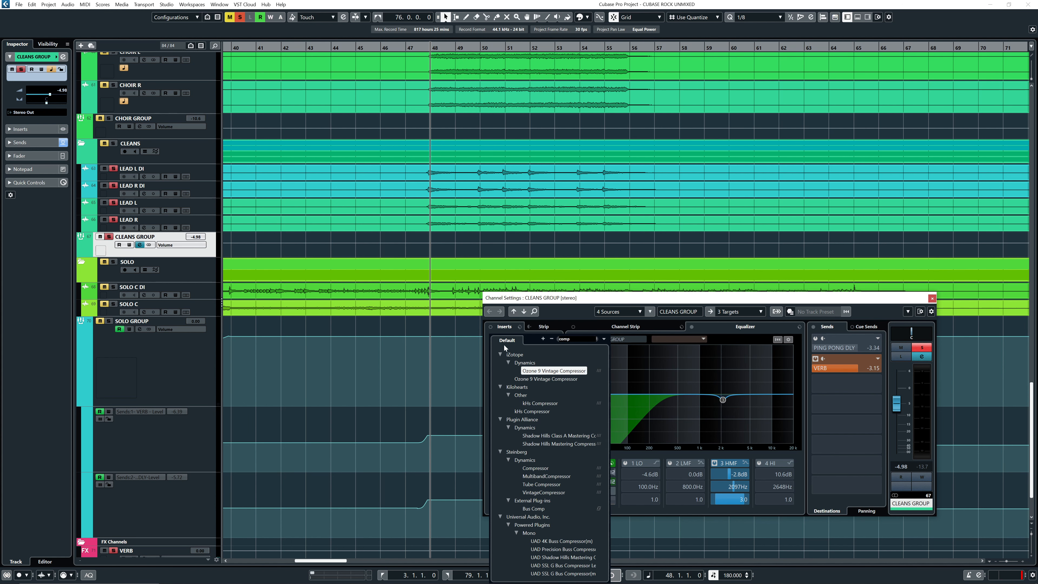
click(535, 468)
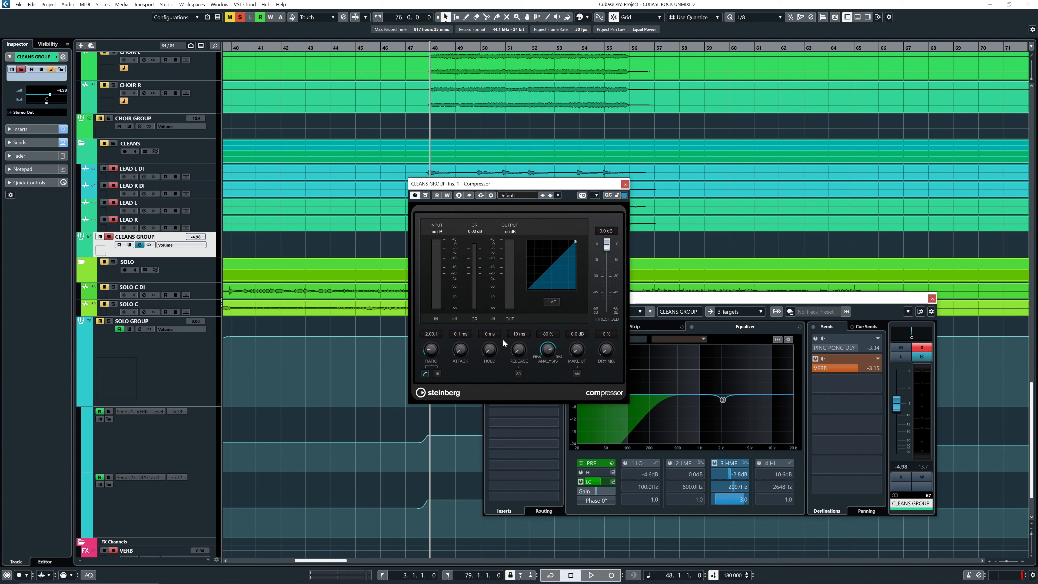
While playing the soloed CLEANS GROUP, set the Compressor's threshold to -33.8 dB and raise the group's volume to -1.89.
key(space)
drag(604, 249, 605, 281)
click(739, 336)
drag(897, 404, 903, 400)
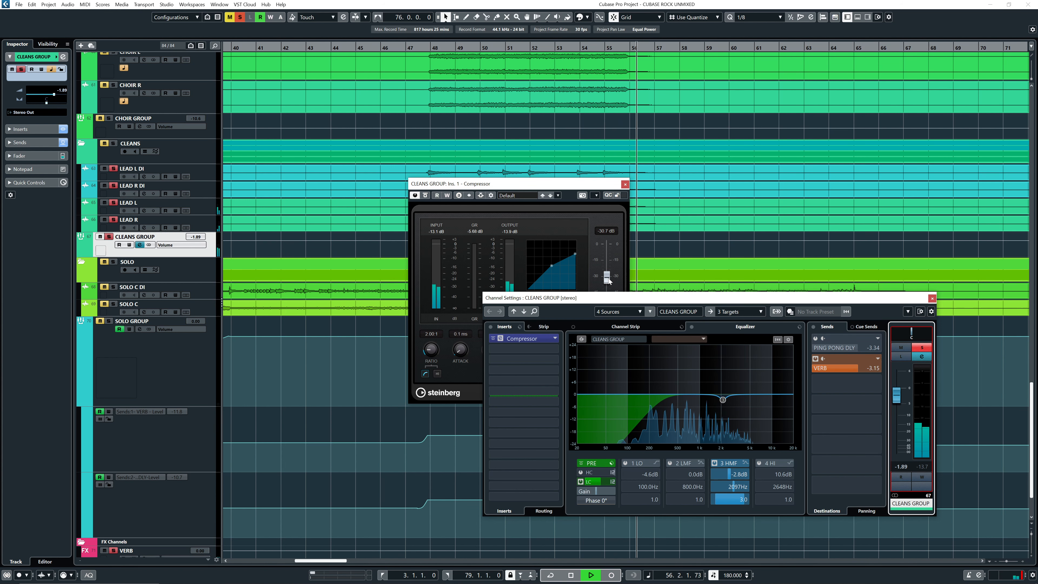
drag(608, 278, 609, 281)
Close the Compressor, clear the solo, audition the cleans in the full mix from bar 47, and close the channel settings.
click(410, 47)
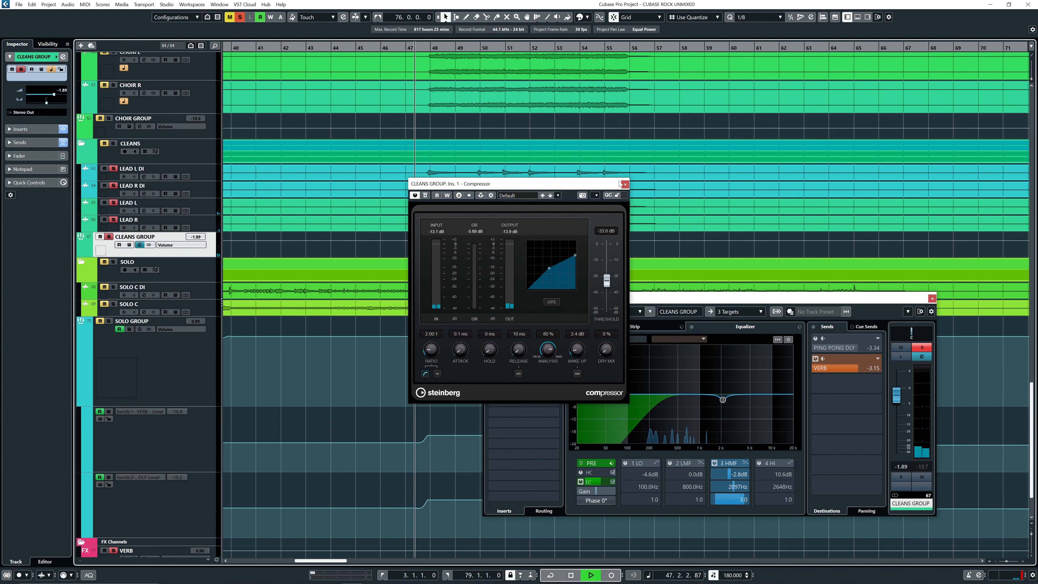
click(624, 184)
click(240, 17)
click(410, 47)
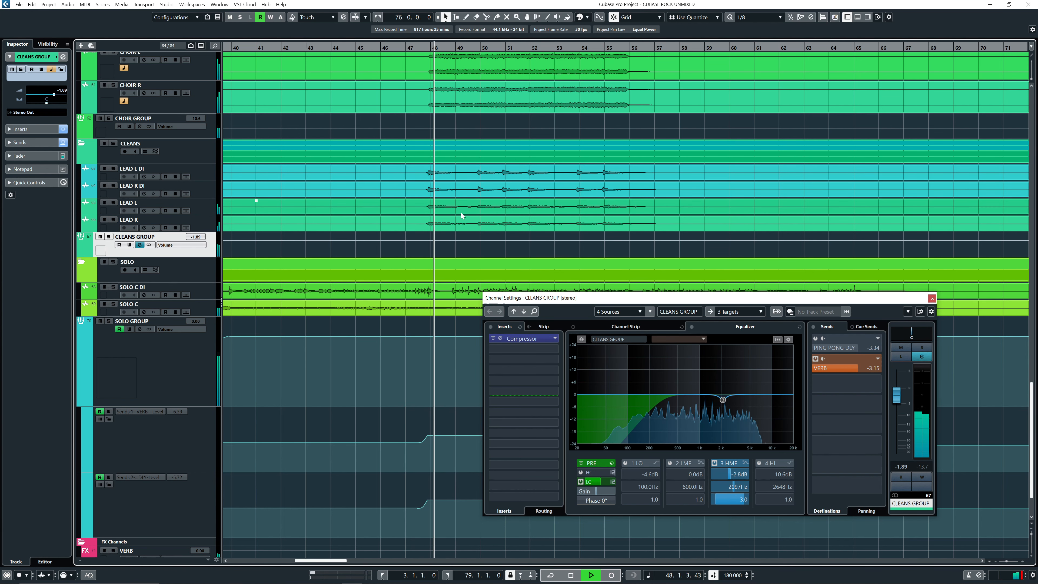
click(932, 299)
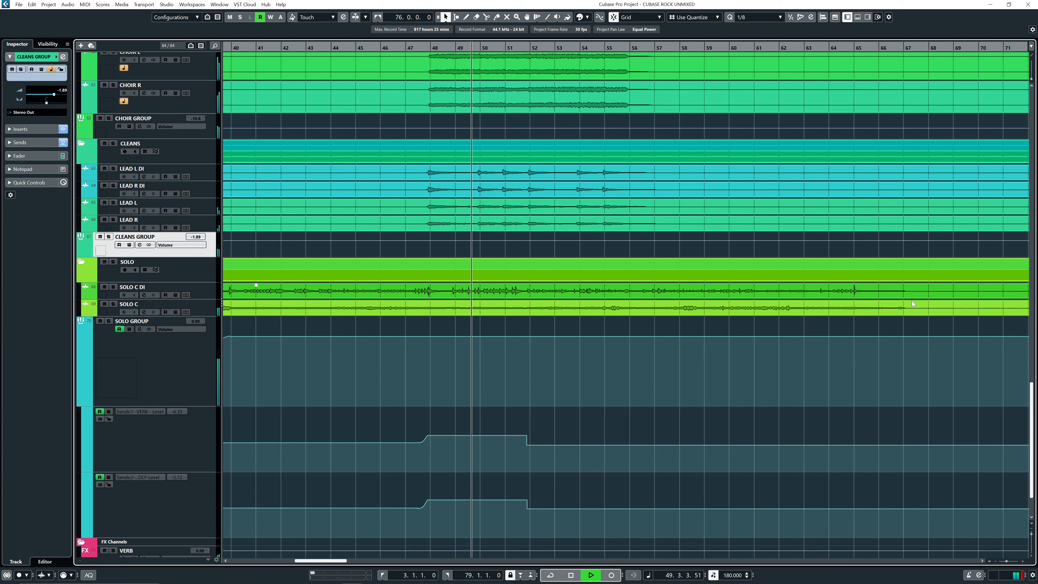
Solo the CYMBALS bus and play the song's ending from bar 74.
key(g)
key(g)
key(g)
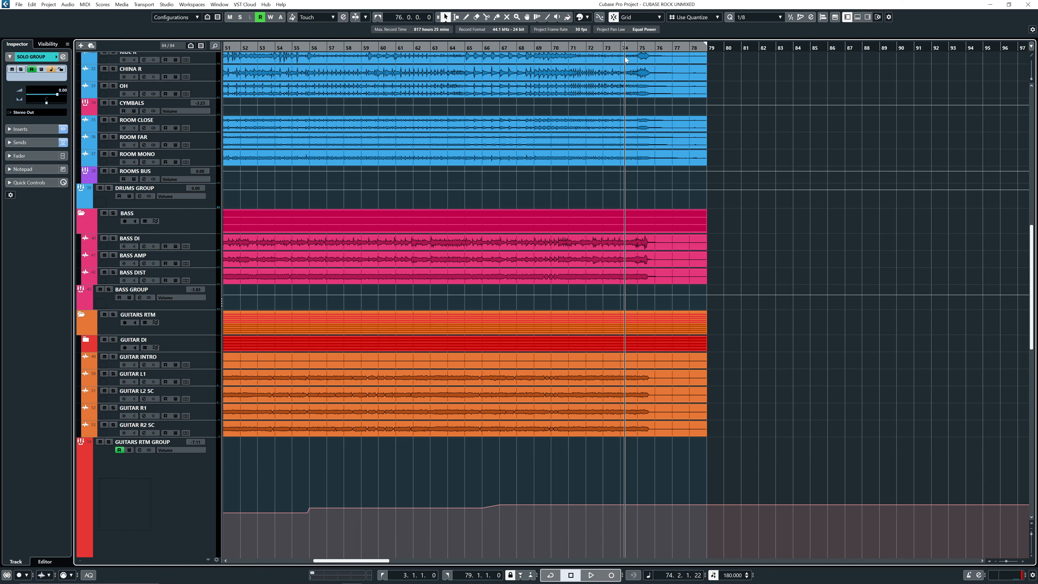
scroll(626, 57, up, 4)
scroll(598, 153, up, 4)
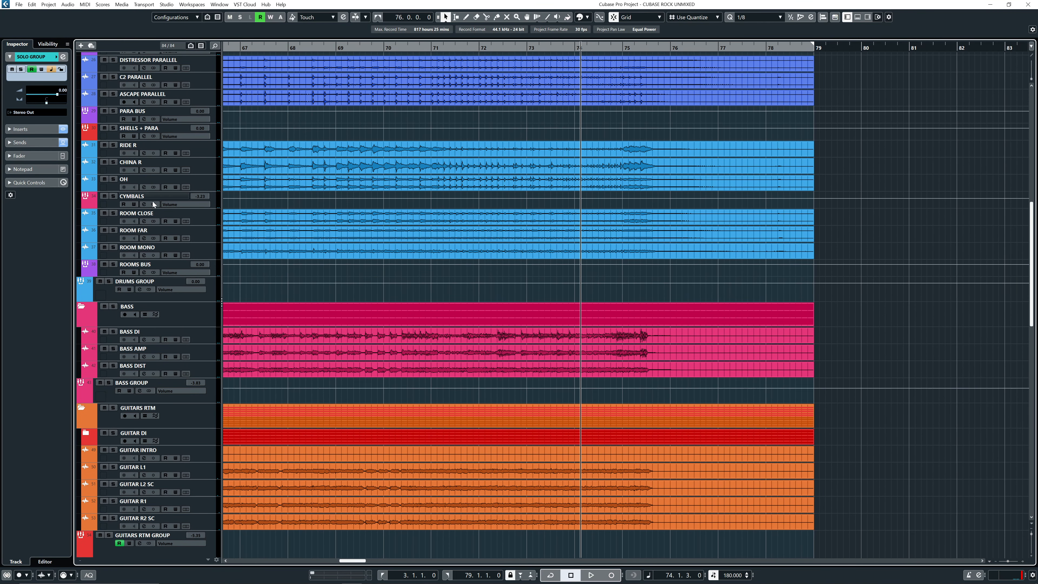
click(112, 197)
key(space)
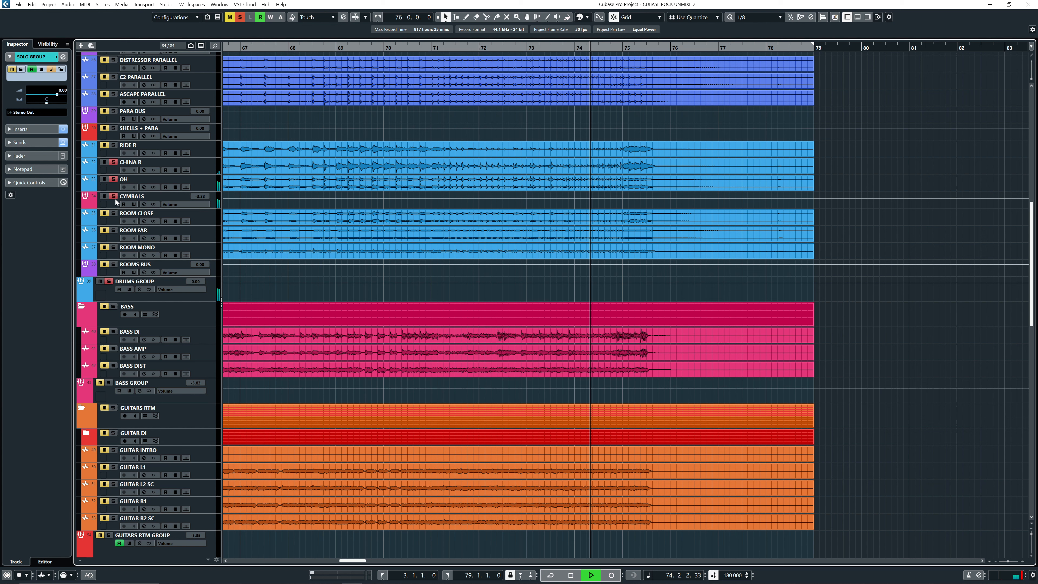
key(space)
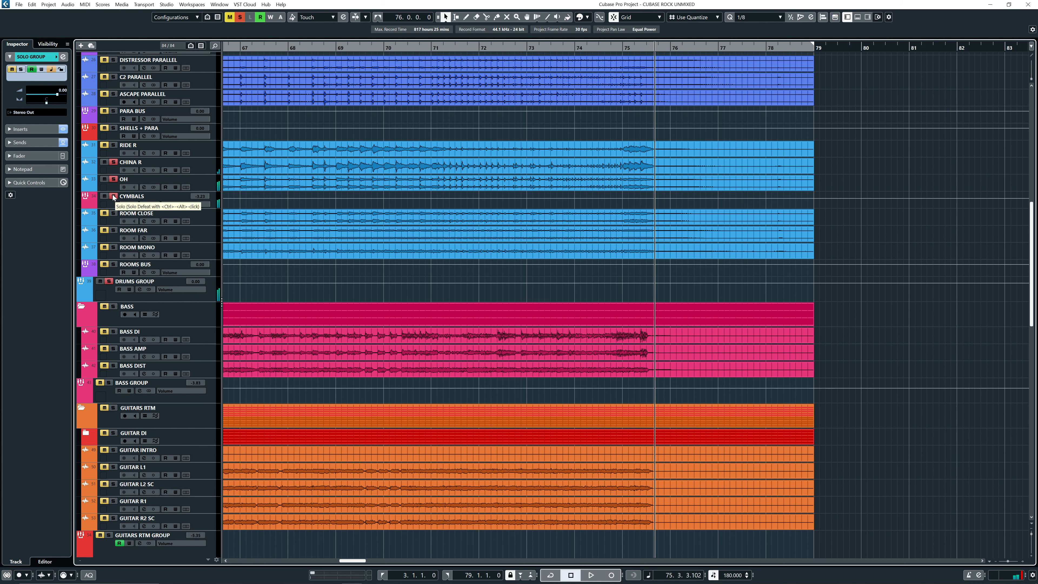
Clear the CYMBALS solo, replay the ending from mid bar 73, and range-select the CYMBALS volume lane from bar 75 to bar 79.
click(115, 198)
click(556, 46)
key(space)
right_click(593, 207)
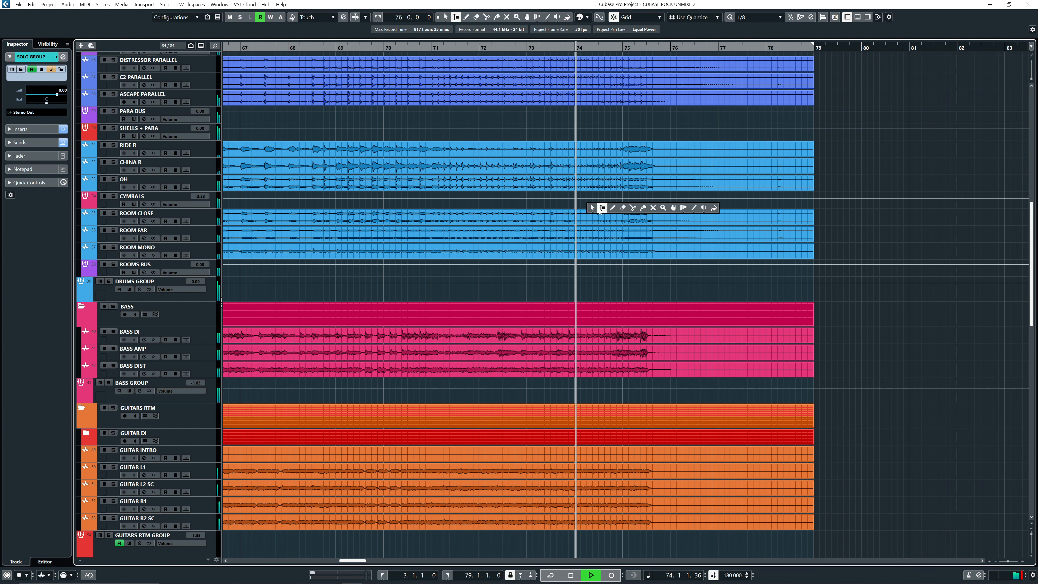
click(604, 207)
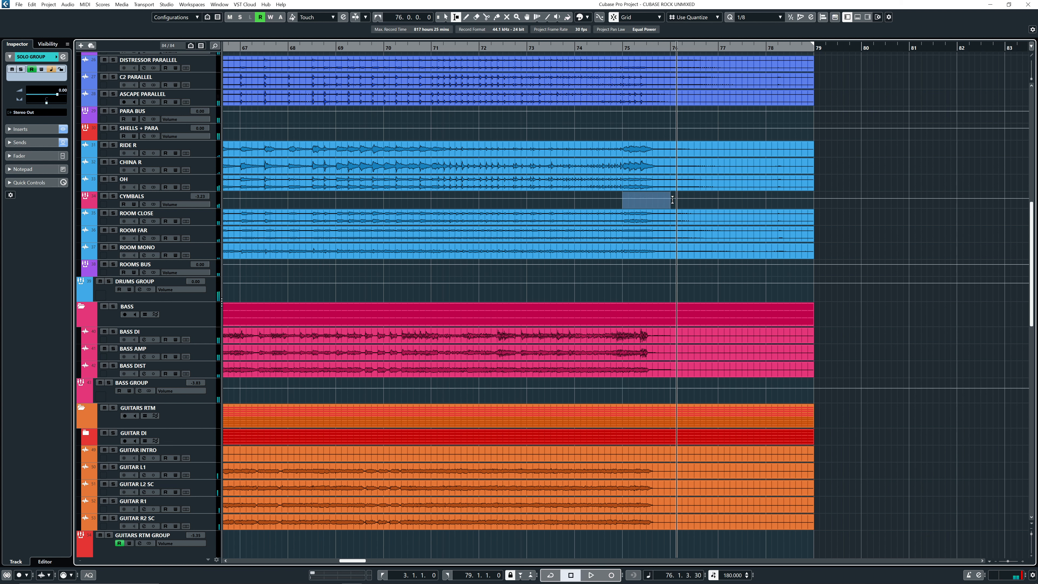
Lower the CYMBALS volume automation across the selected range and audition the ending from just before bar 74.
click(719, 196)
click(572, 50)
key(space)
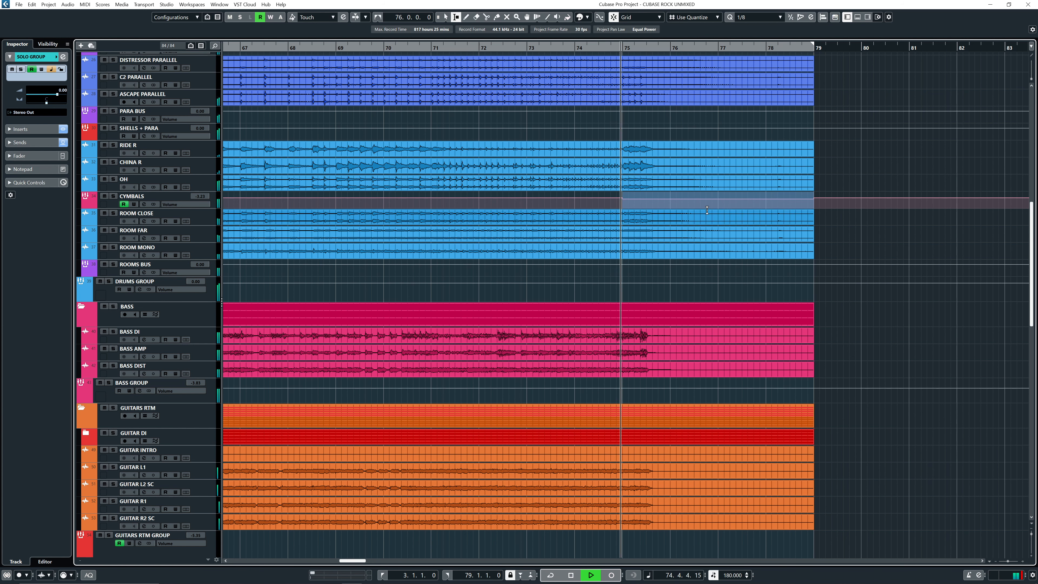
key(space)
drag(718, 193, 720, 208)
key(space)
key(space)
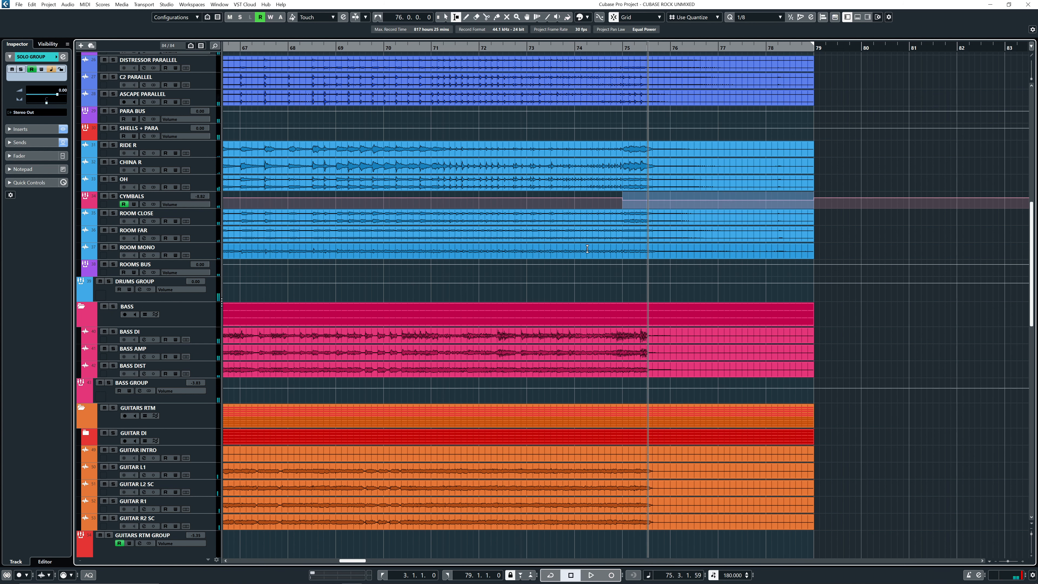
Lower the ROOMS BUS volume automation from bar 75 to bar 79, audition the ending, and return to the object selection tool.
key(Down)
click(718, 263)
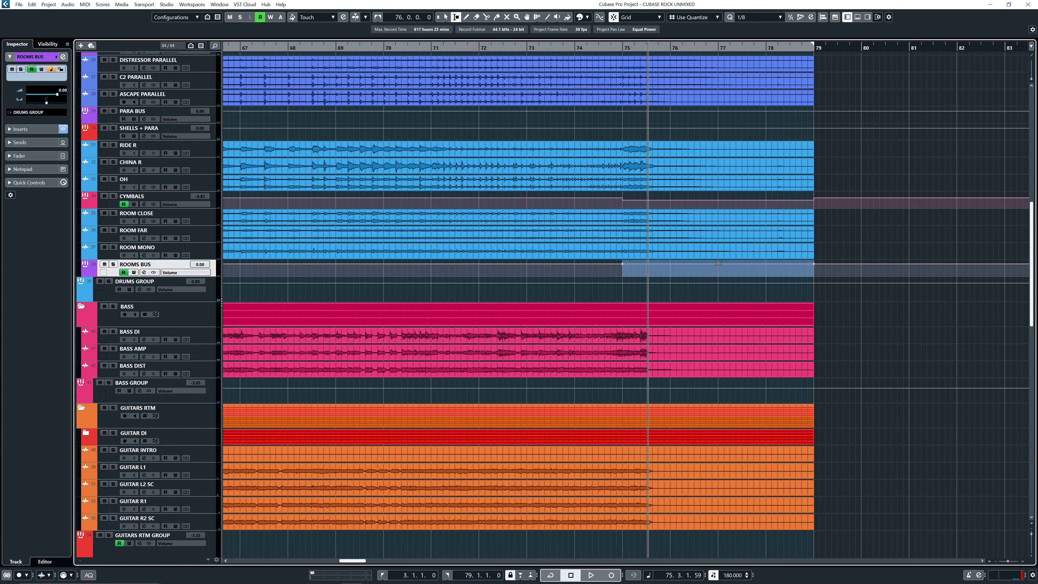
click(570, 46)
key(space)
right_click(534, 116)
click(537, 122)
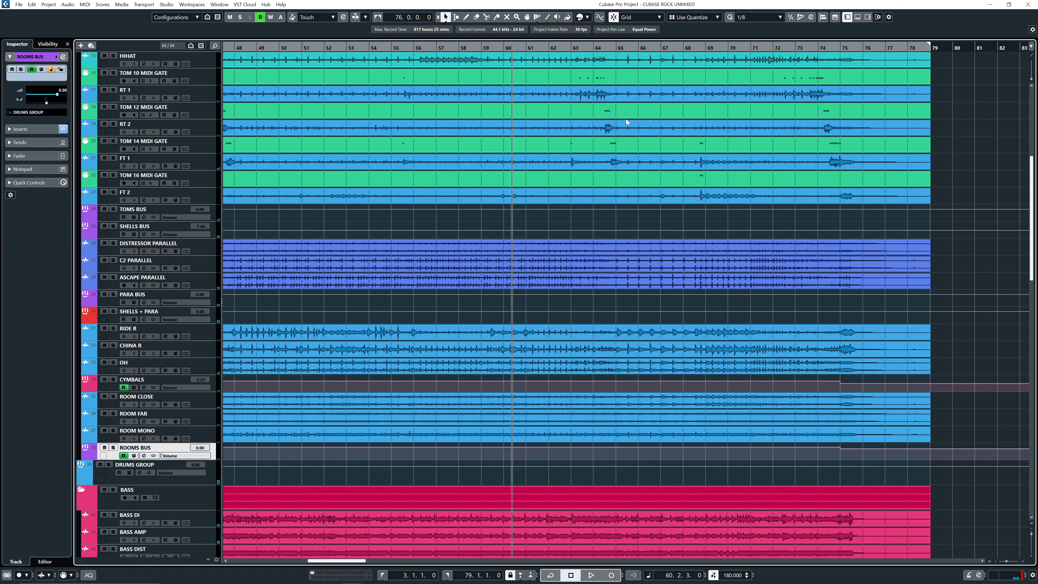
Play the drums from bar 67 and locate the FT 1 and FT 2 tom hit just before bar 69.
key(space)
click(665, 47)
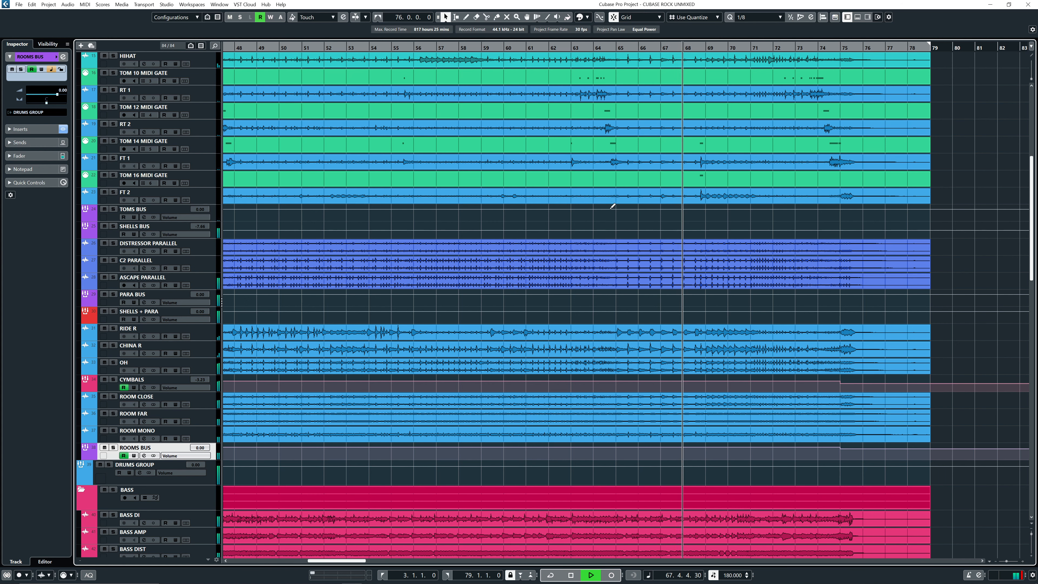
key(h)
key(h)
key(h)
key(h)
key(h)
key(space)
key(g)
key(g)
Lower the TOMS BUS volume around the tom hit, from about 68.4 to 69.2, and audition it from bar 68.
drag(595, 216, 534, 216)
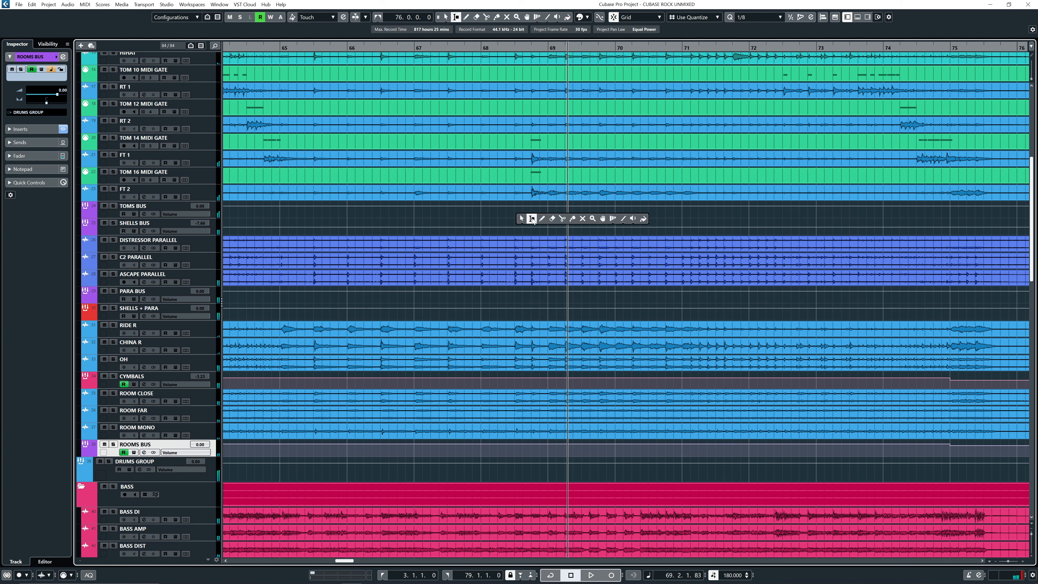
click(531, 219)
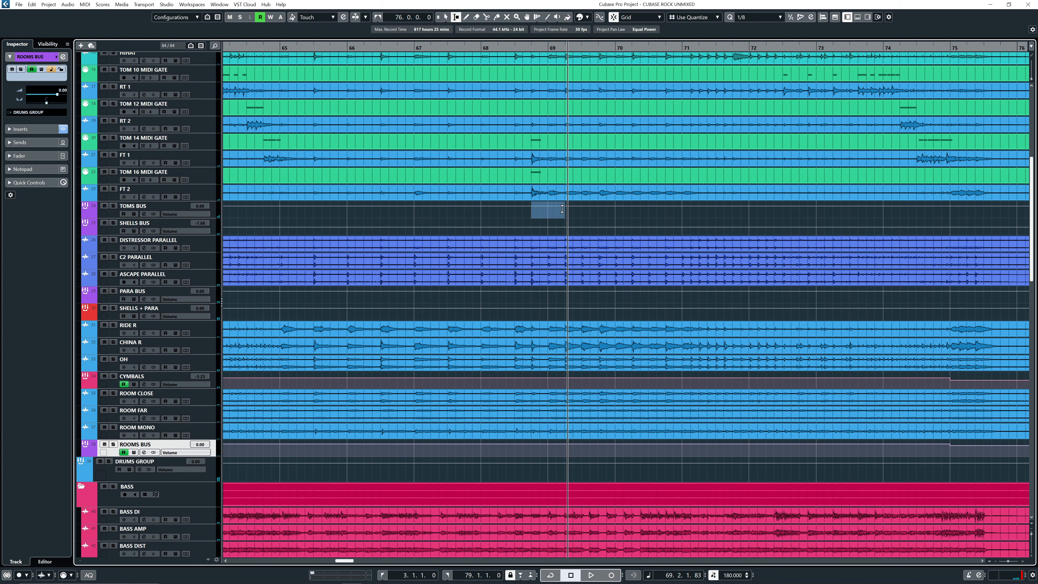
drag(553, 204, 553, 207)
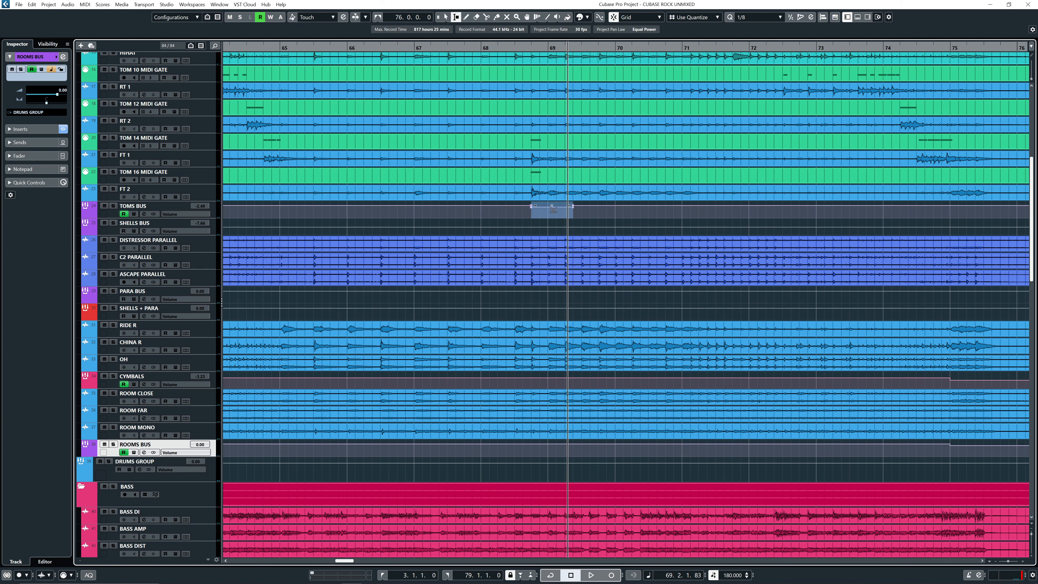
click(482, 48)
key(space)
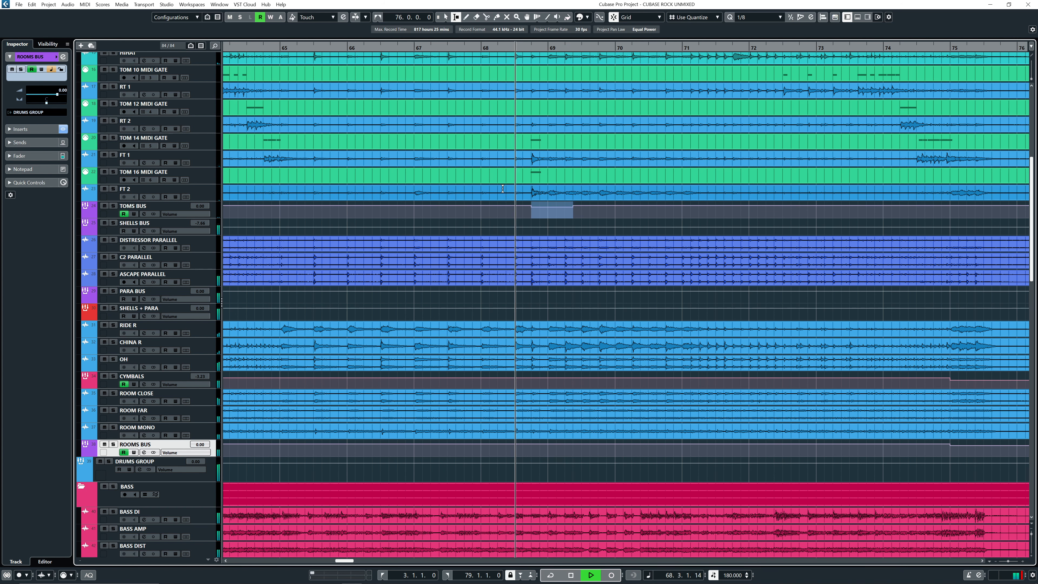
right_click(547, 213)
click(538, 213)
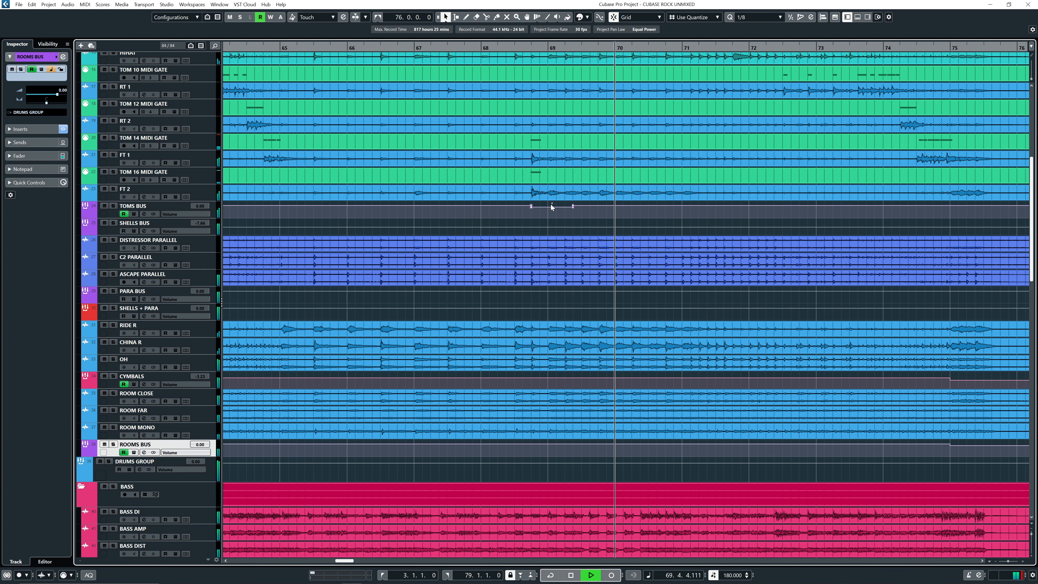
click(498, 48)
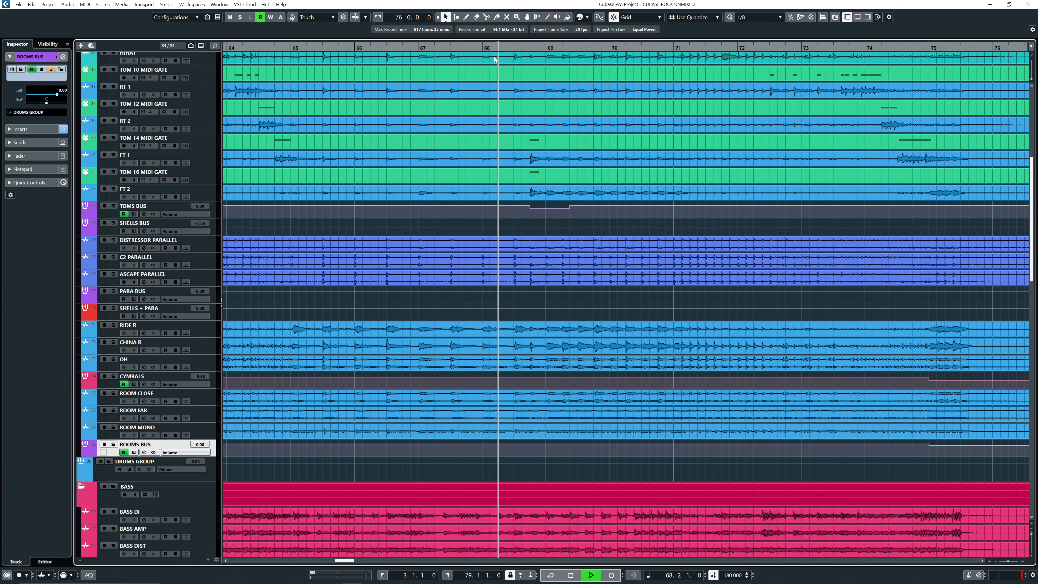
Select the TOMS BUS track and enlarge it to show its volume automation dip in more detail.
key(g)
key(g)
key(g)
key(g)
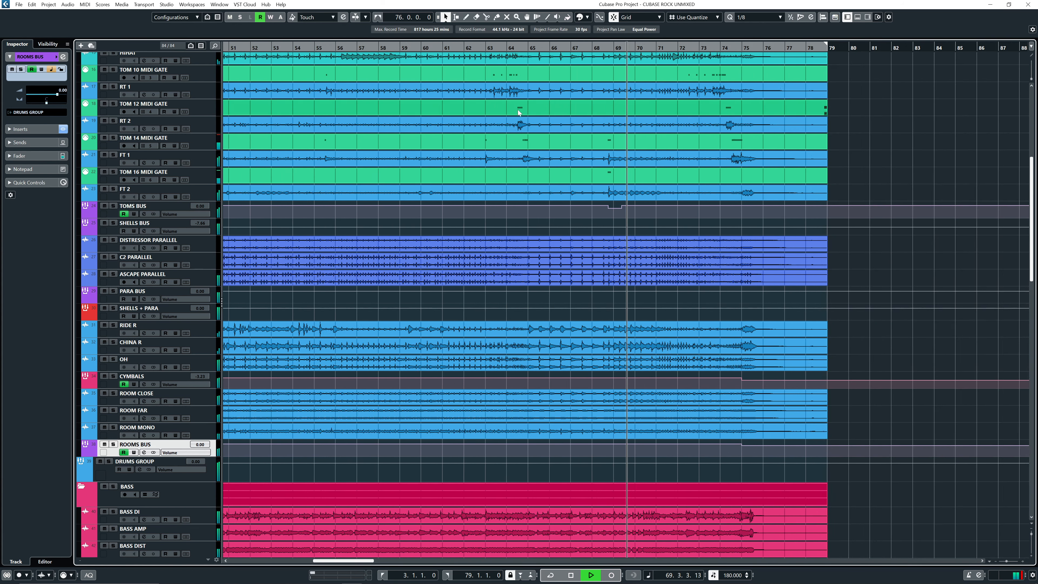
key(h)
click(213, 215)
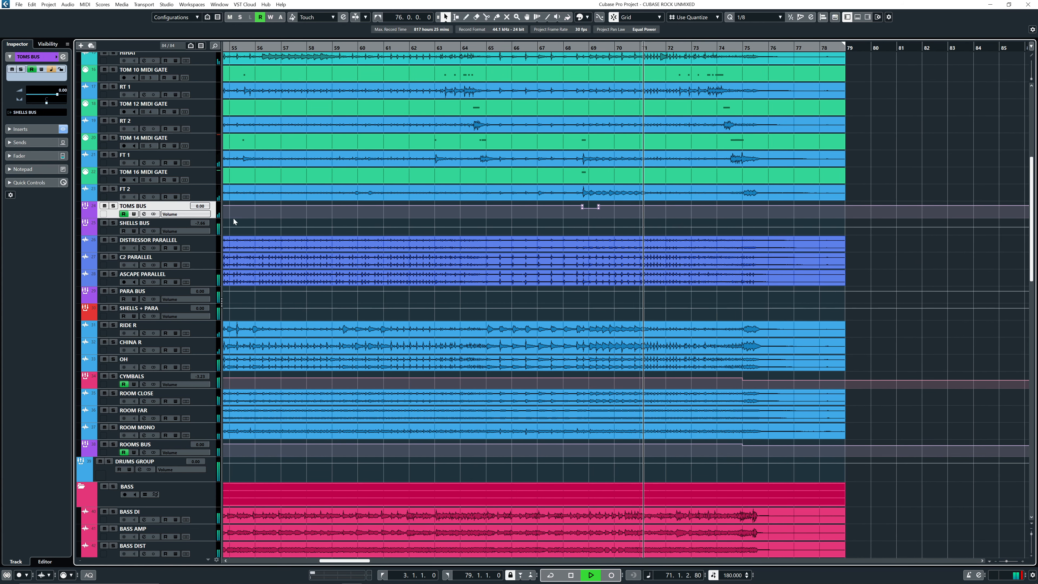
key(alt+Down)
key(alt+Down)
key(alt+Down)
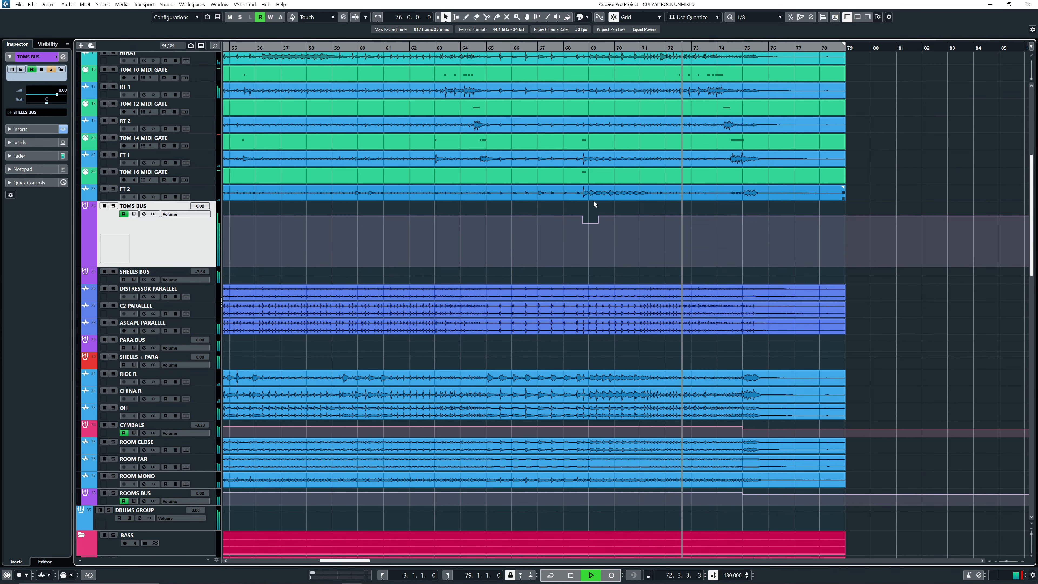
Play the ending through to bar 77 with the drum tracks in view to judge the TOMS, CYMBALS and ROOMS bus volume changes.
key(g)
key(g)
key(g)
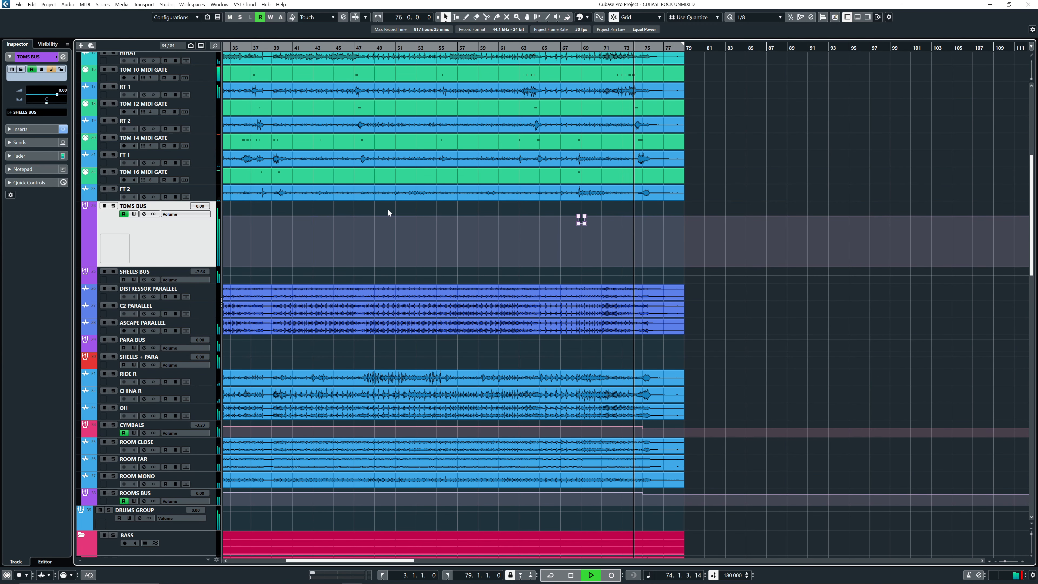
scroll(579, 173, up, 3)
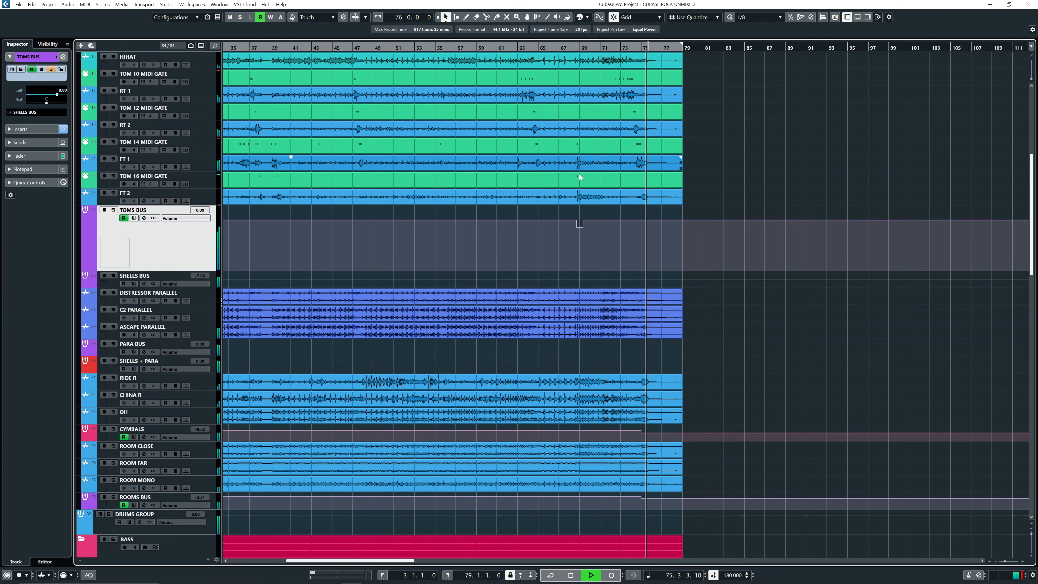
drag(491, 195, 500, 202)
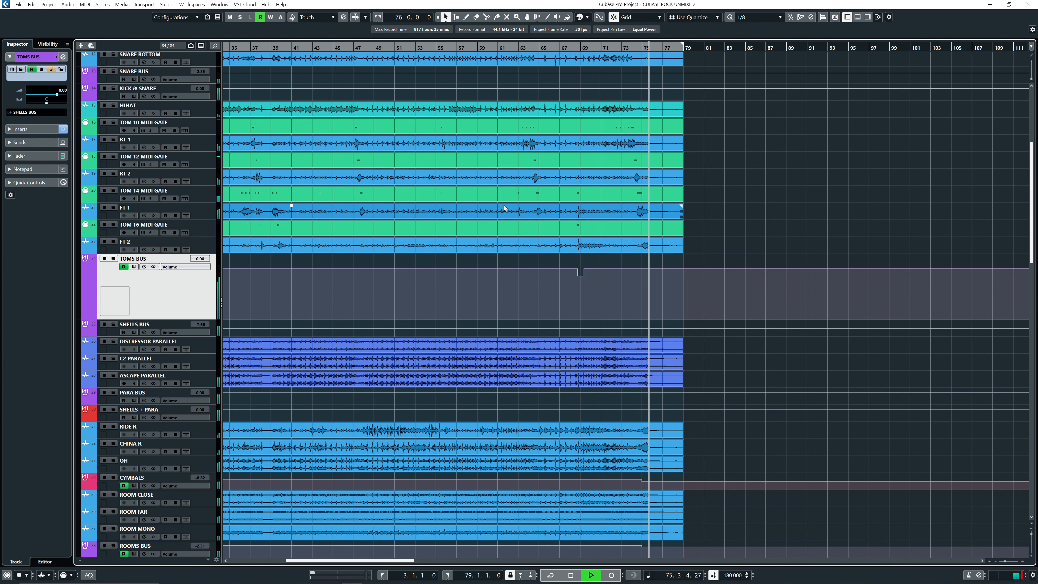
key(g)
key(g)
key(g)
key(space)
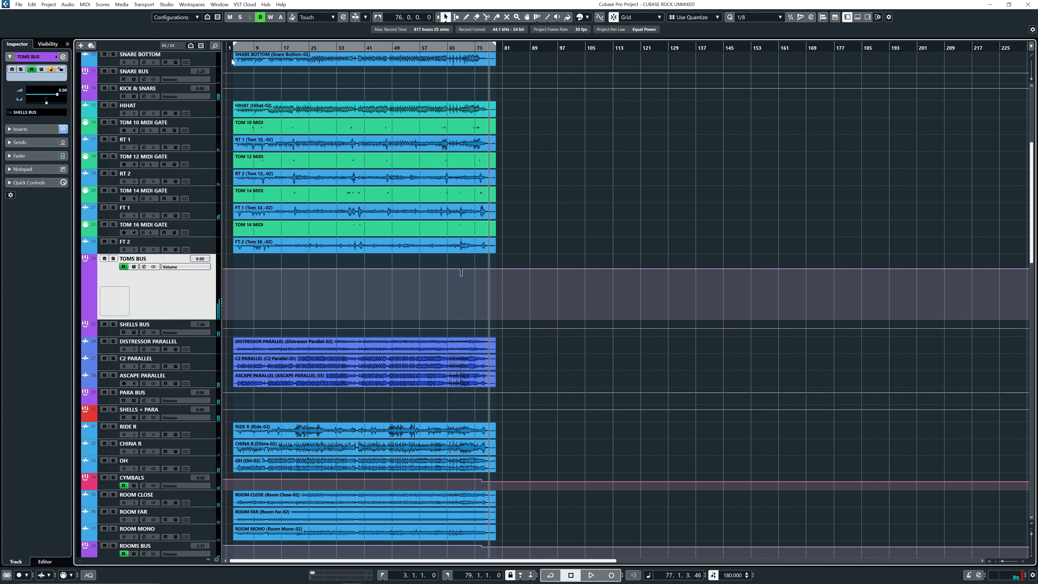
Play the full mix from the start of the song at bar 3 with the whole arrangement in view.
drag(234, 47, 238, 66)
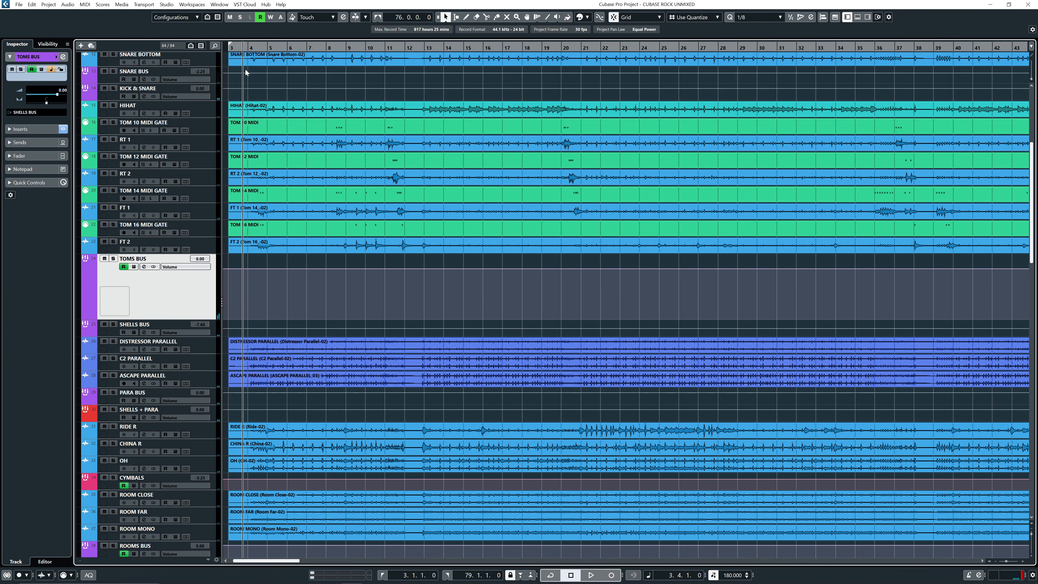
key(space)
click(256, 107)
key(g)
key(g)
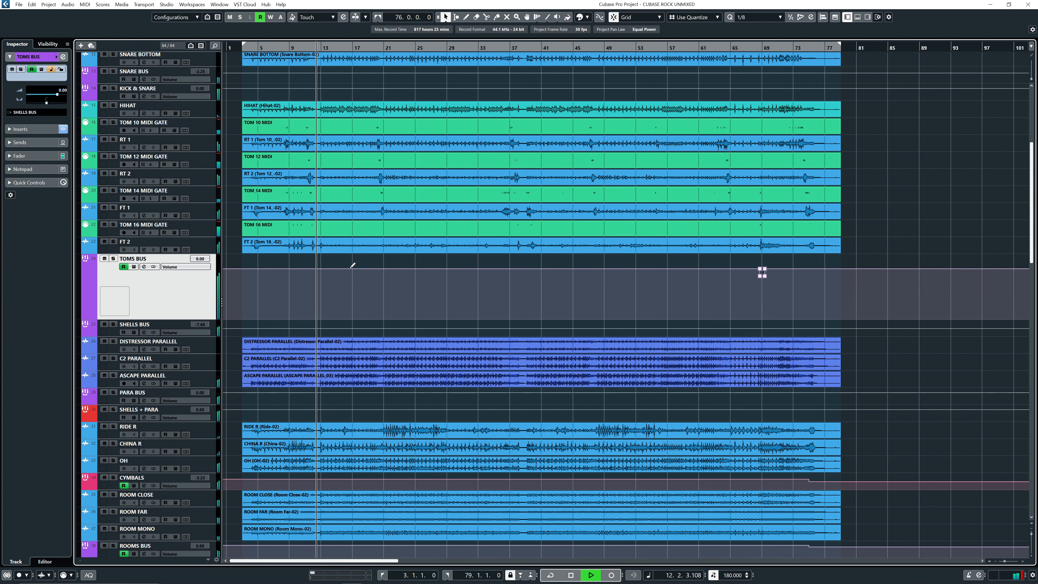
Continue playback to about bar 17 while reviewing the drum, bass and rhythm guitar tracks and the GUITARS RTM GROUP volume automation.
scroll(359, 273, down, 20)
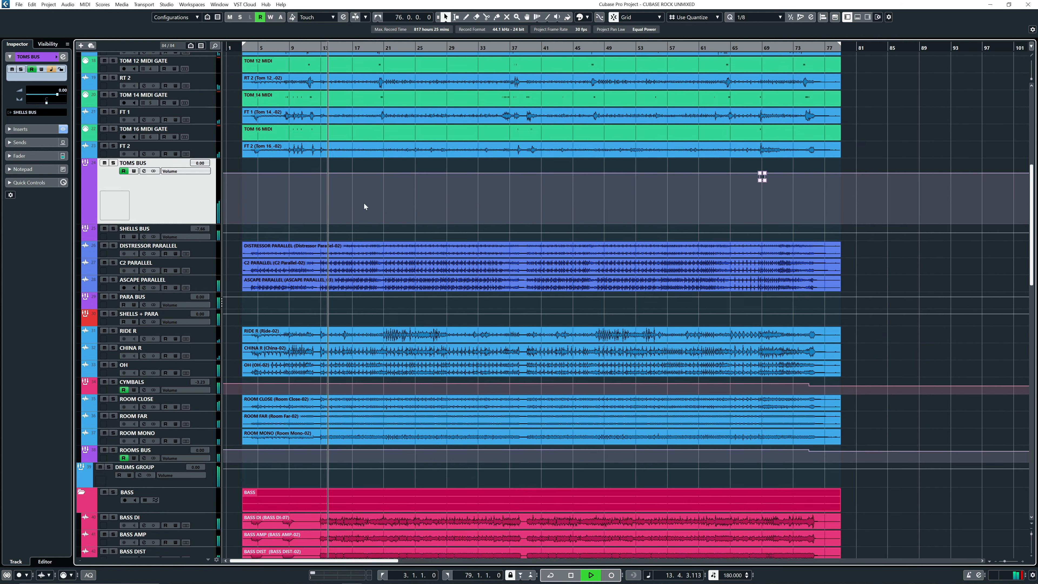
scroll(365, 243, down, 7)
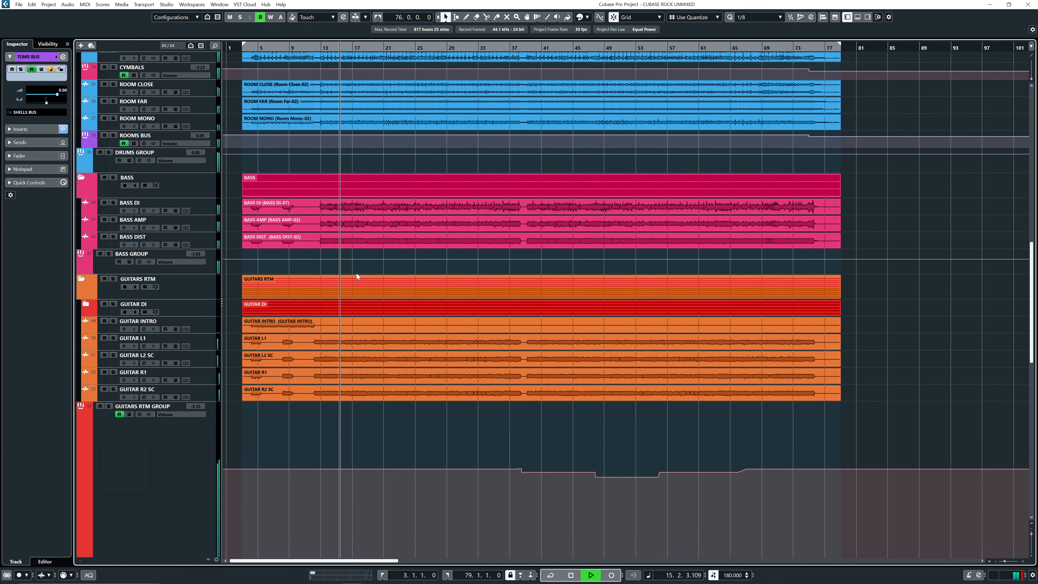
click(362, 310)
scroll(367, 242, down, 4)
key(h)
key(h)
key(h)
key(h)
key(h)
key(h)
key(h)
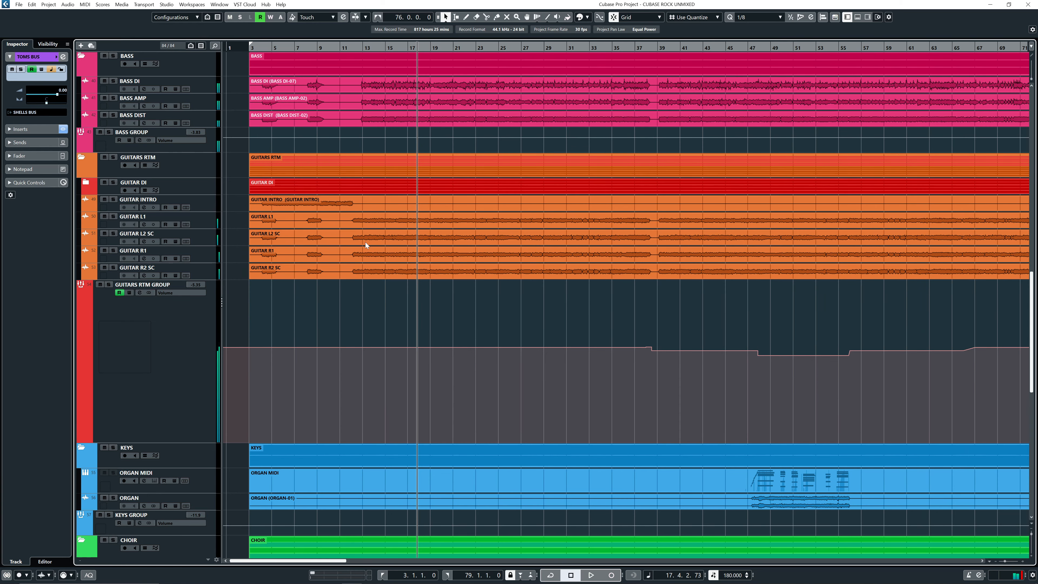
Play the intro from bar 3 and position the playback cursor at the first rhythm guitar hit in bar 4.
key(g)
key(g)
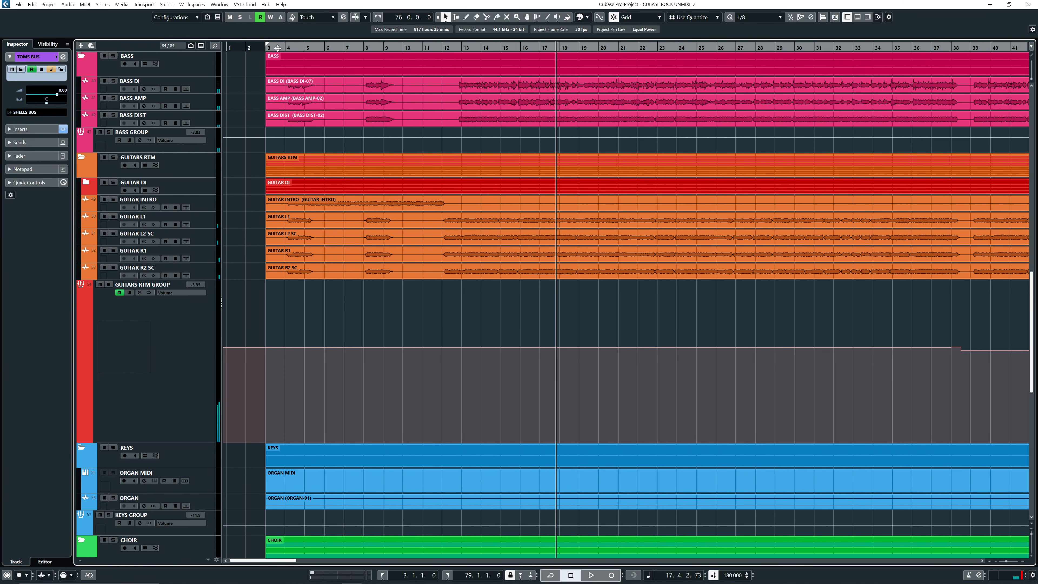
drag(277, 47, 280, 55)
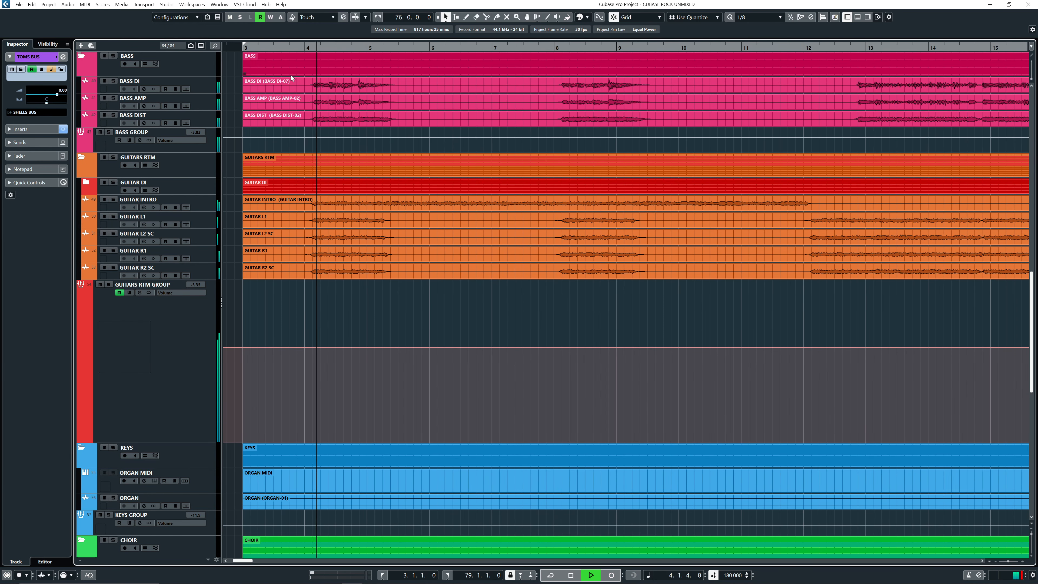
click(315, 102)
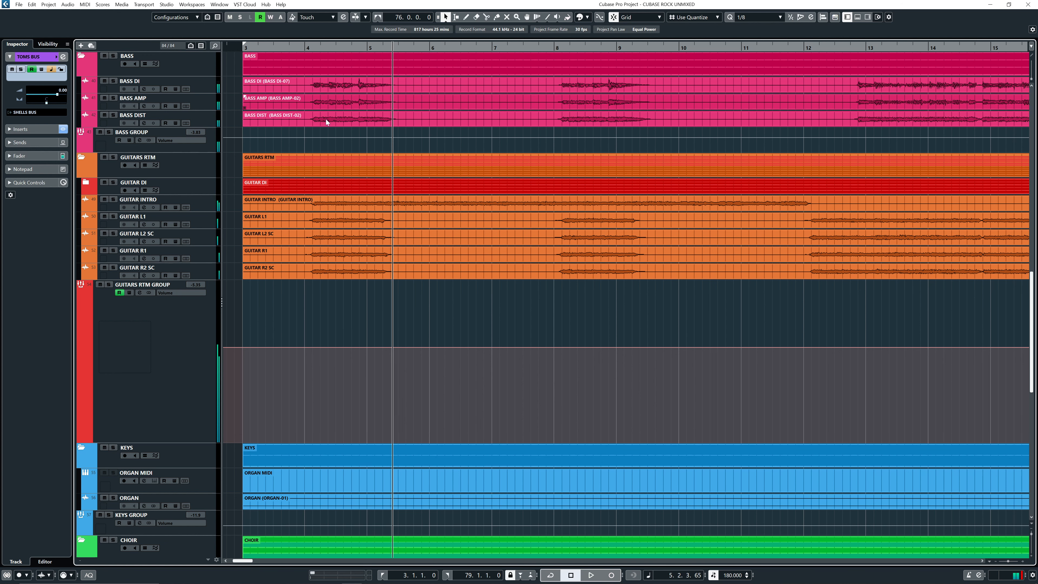
drag(308, 52, 313, 54)
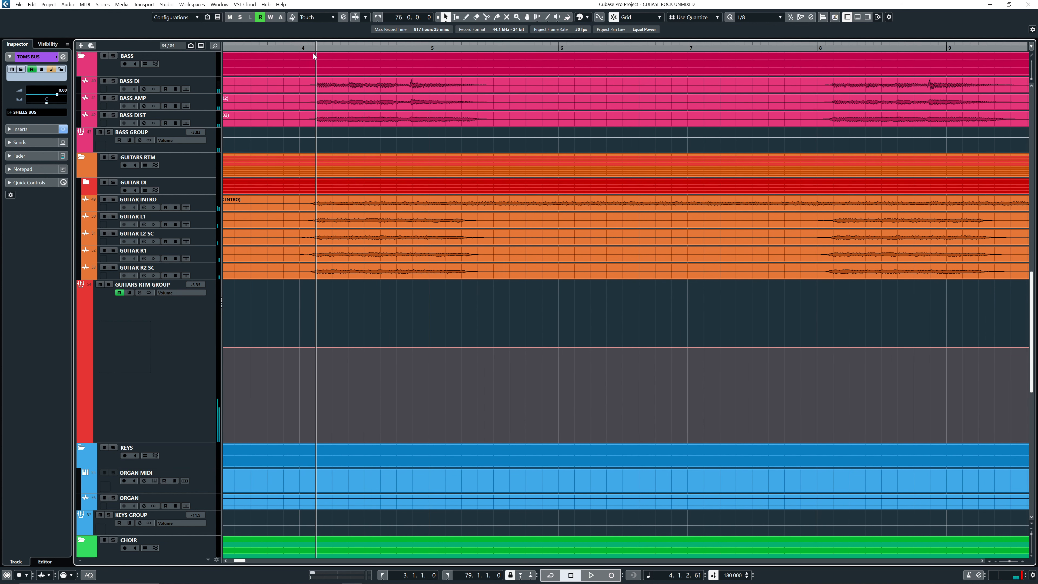
Lower the GUITARS RTM GROUP volume slightly over the first guitar hit, from bar 4 to about 5.2, and repeat the dip from bar 8.
drag(298, 352, 465, 342)
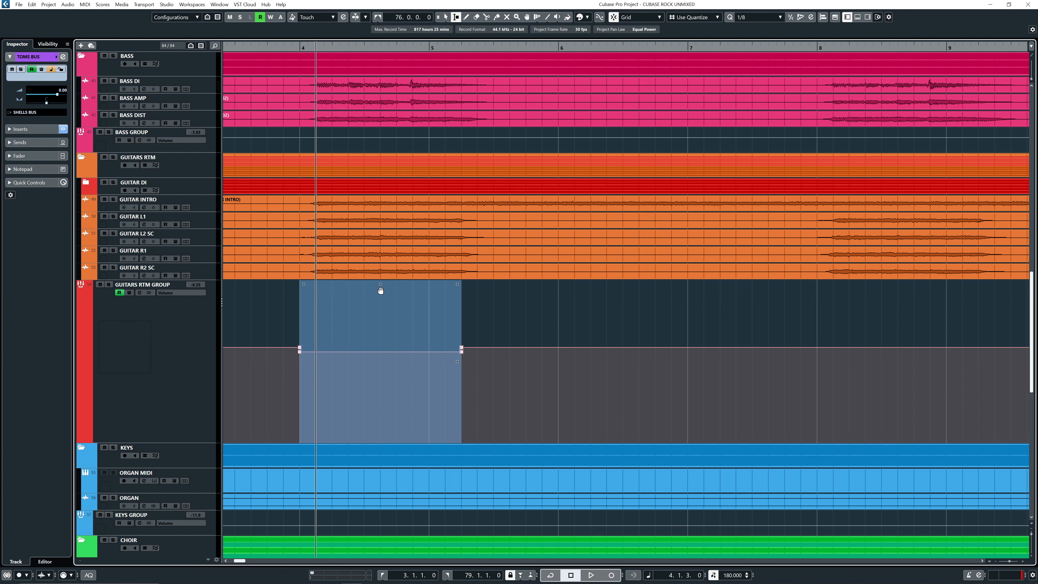
key(1)
drag(507, 313, 281, 377)
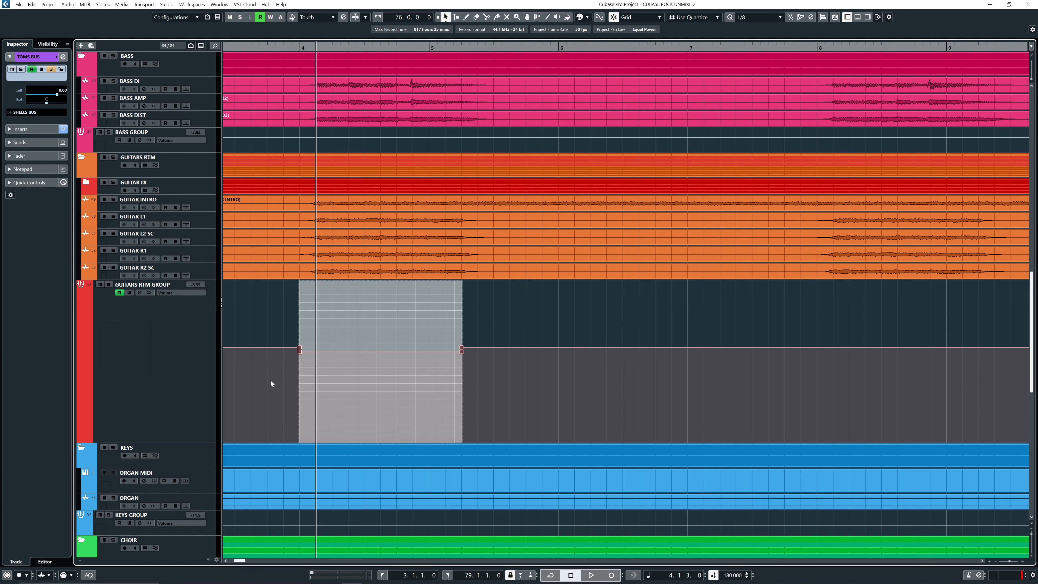
scroll(679, 337, right, 5)
click(674, 46)
click(661, 367)
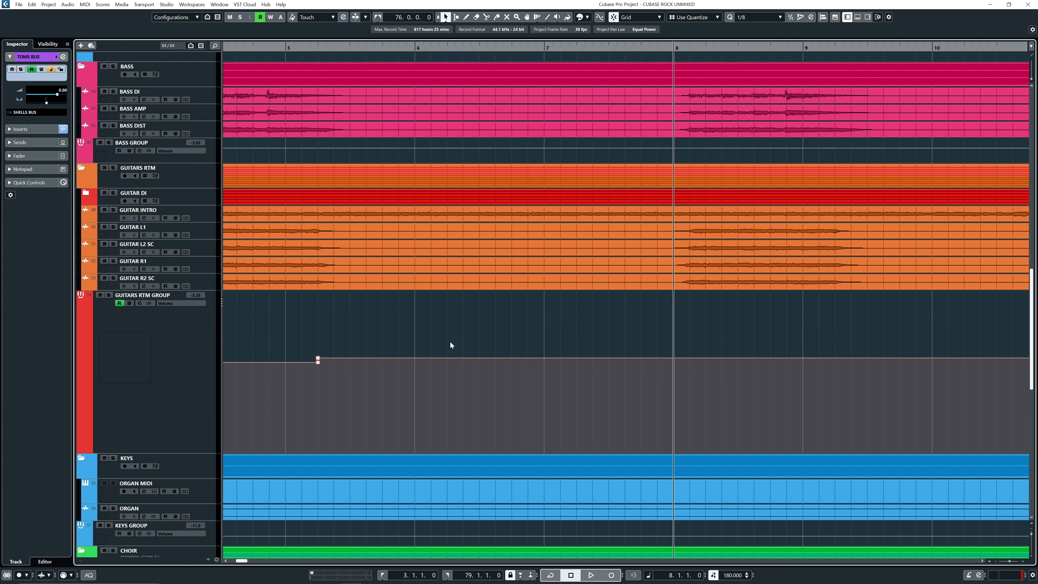
click(183, 356)
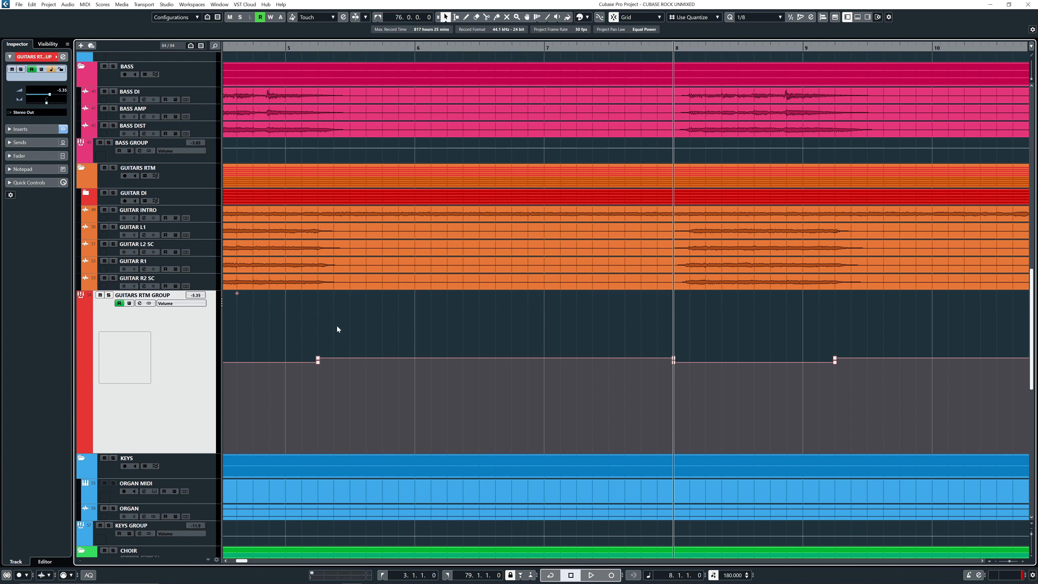
Play the intro from bar 3 to about bar 11 to judge both GUITARS RTM GROUP volume dips.
key(space)
key(g)
key(g)
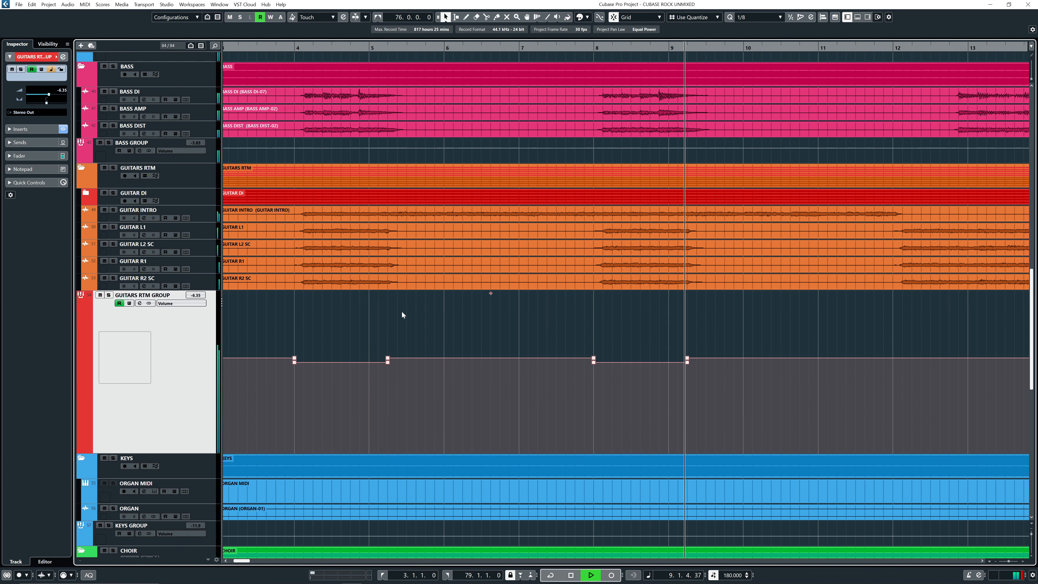
key(g)
key(space)
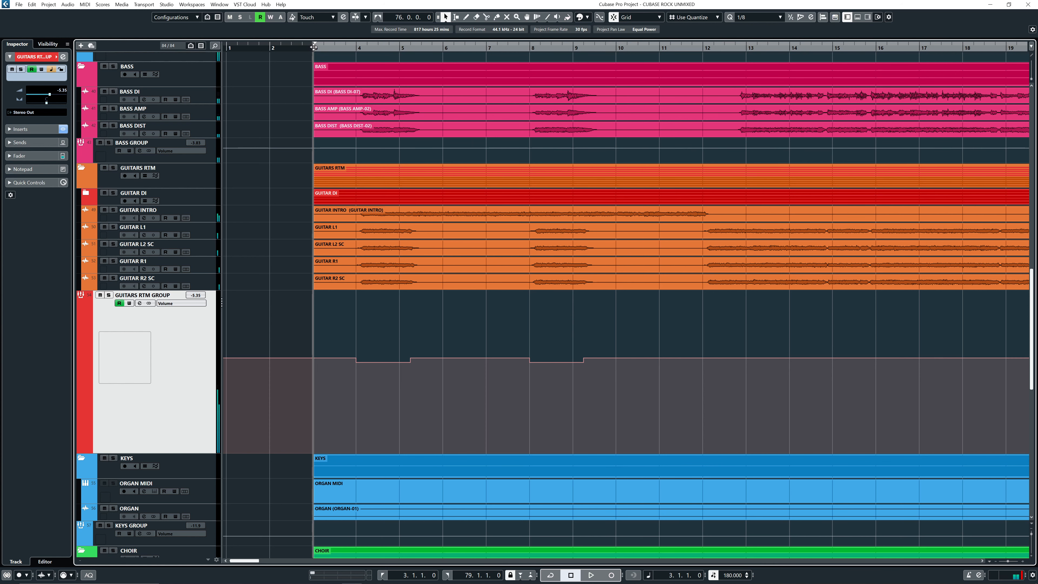
key(space)
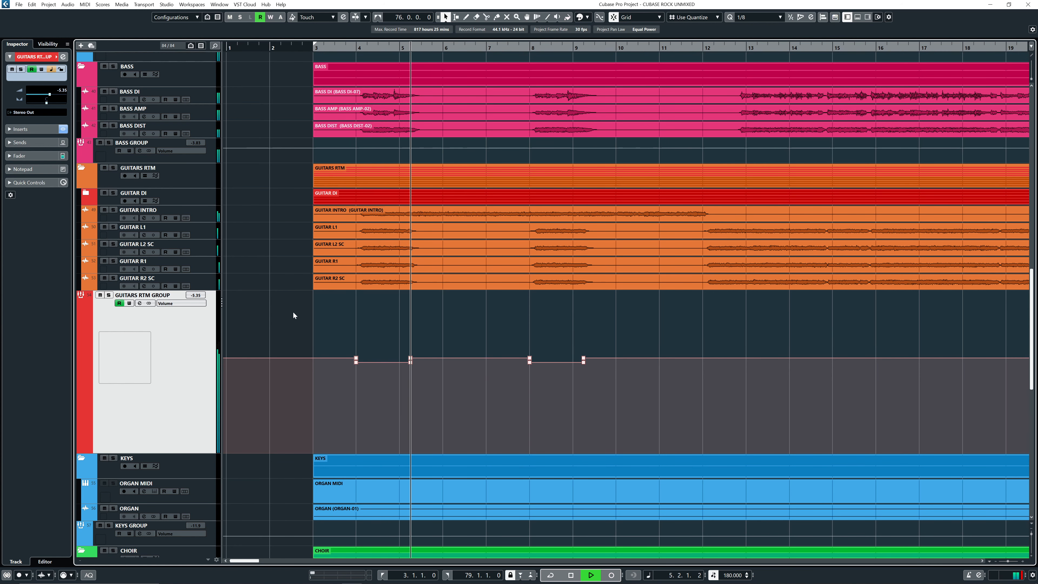
scroll(435, 312, right, 4)
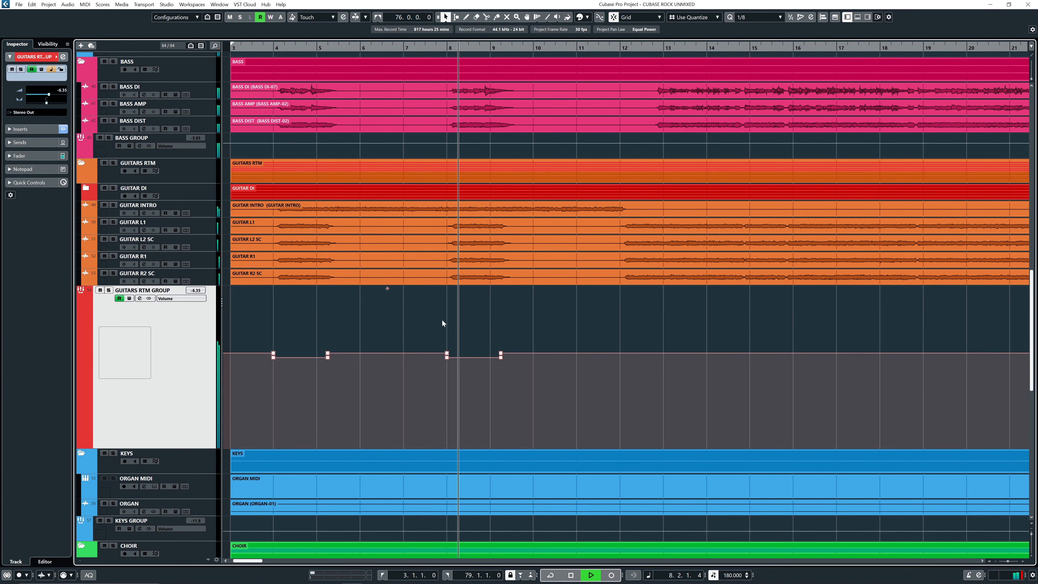
key(g)
key(g)
scroll(457, 323, up, 1)
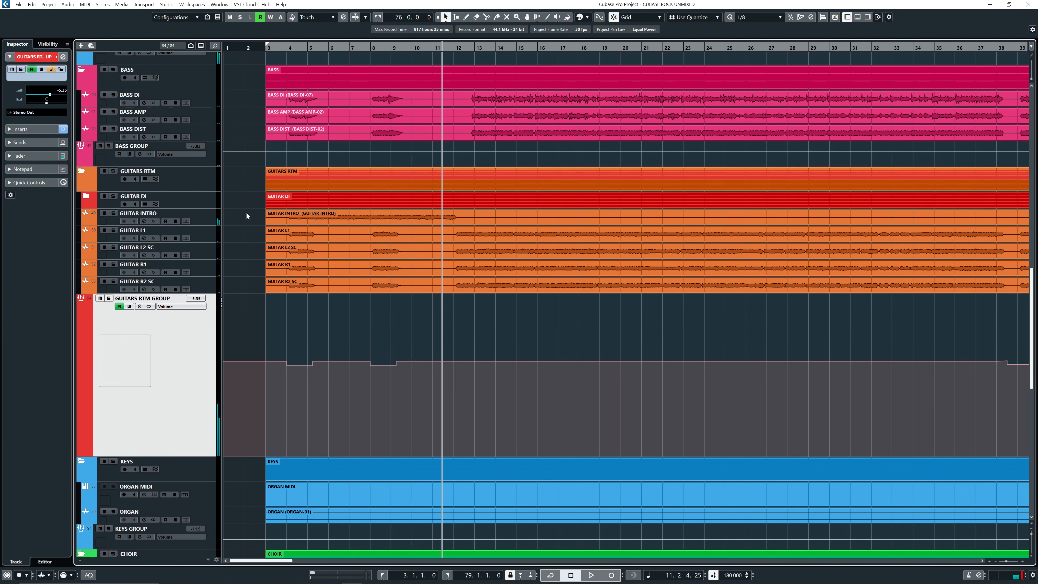
Open the GUITAR INTRO channel settings, solo the track from bar 4 and set an equalizer low-cut filter by ear.
click(202, 220)
click(63, 57)
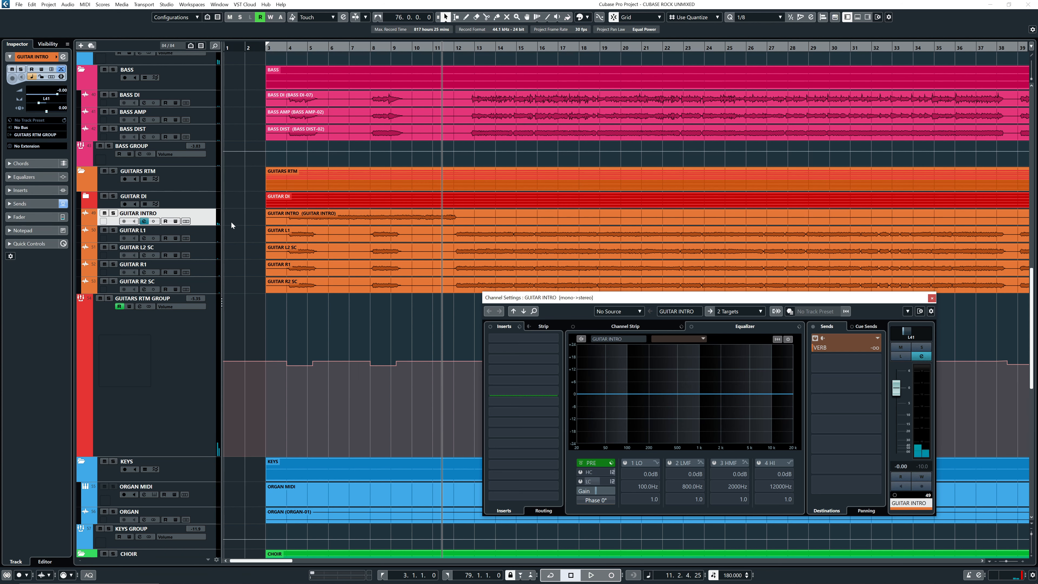
click(114, 213)
click(287, 46)
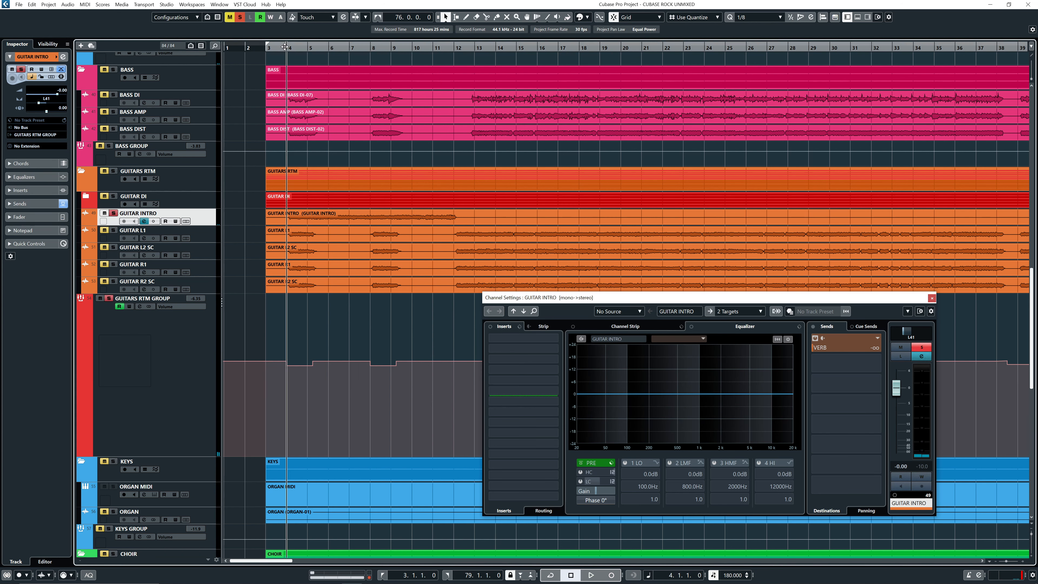
click(581, 481)
key(space)
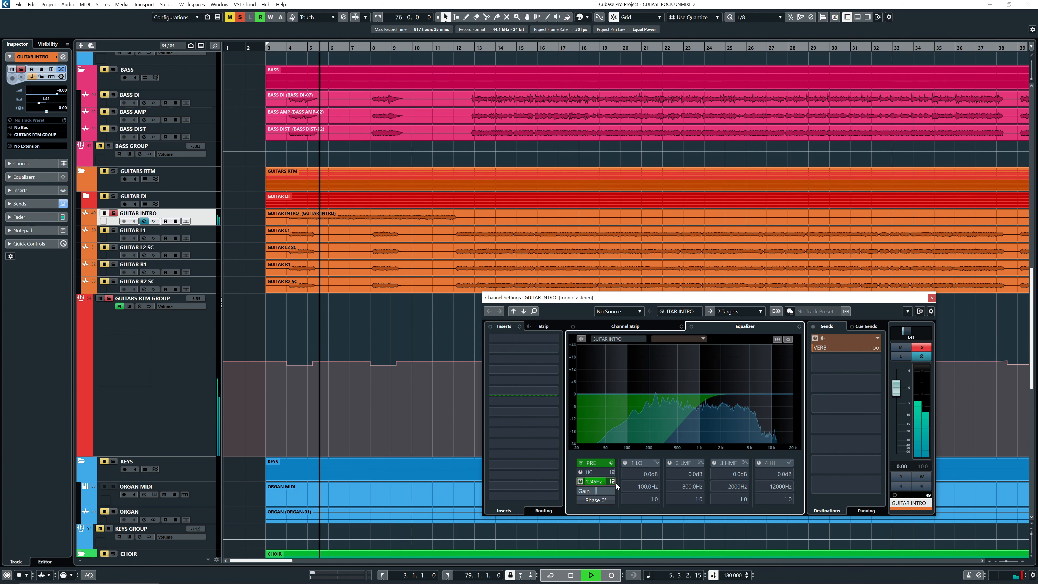
scroll(612, 483, down, 10)
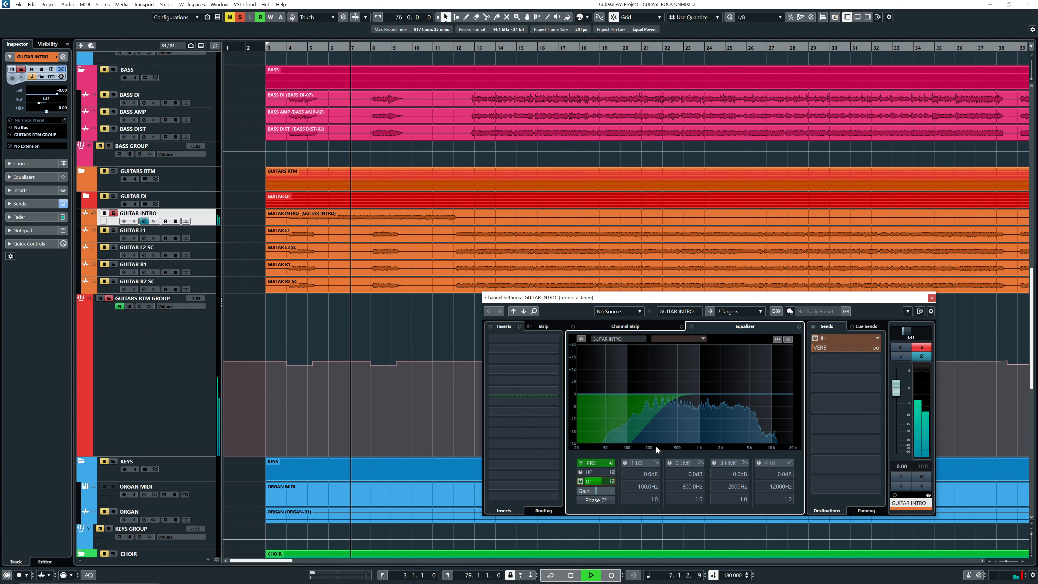
key(space)
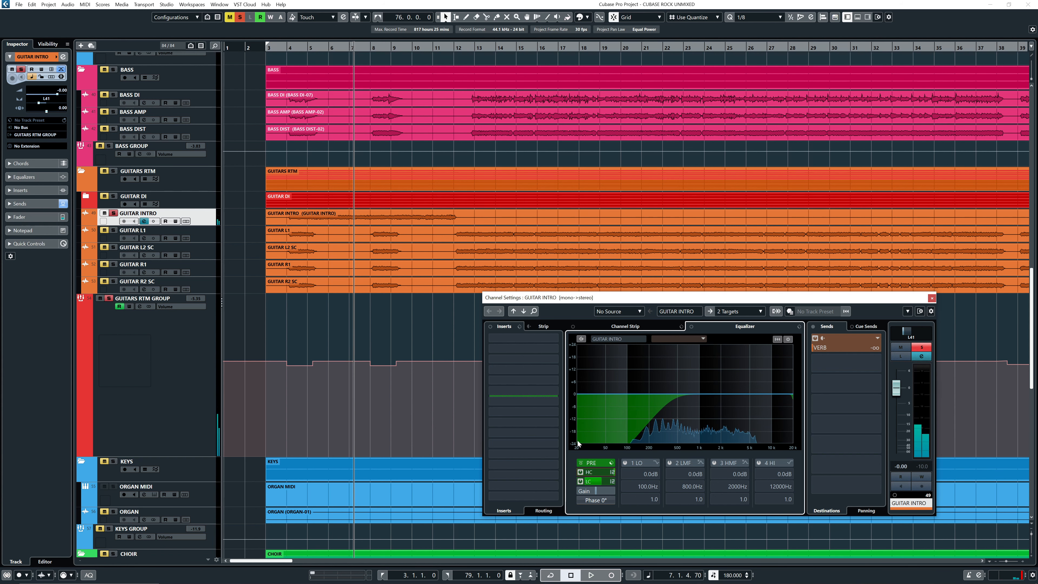
Add a high-cut filter at about 5.6 kHz to GUITAR INTRO, check it in the full mix and close the channel settings.
click(580, 472)
key(space)
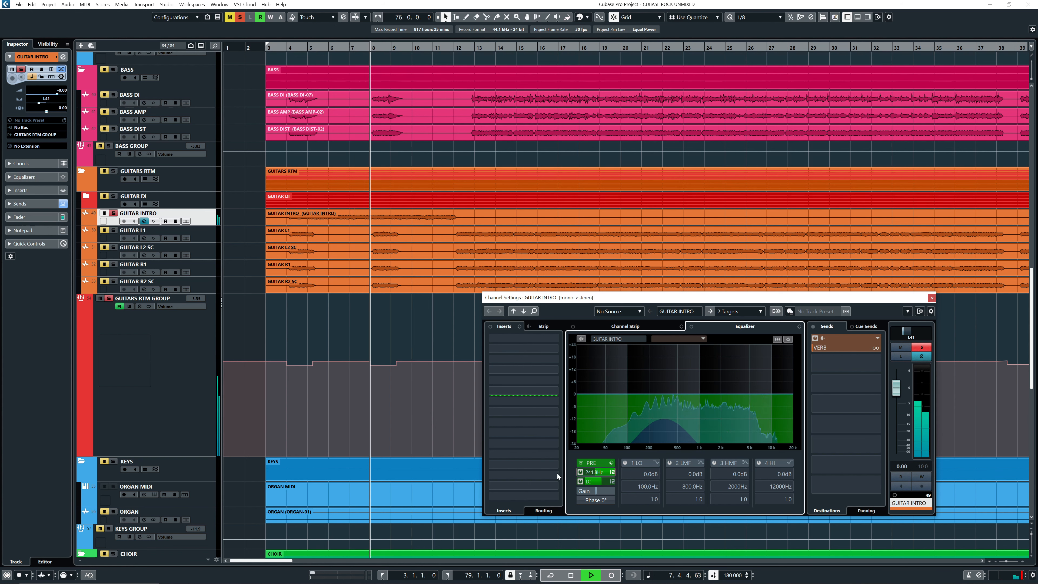
scroll(571, 472, up, 15)
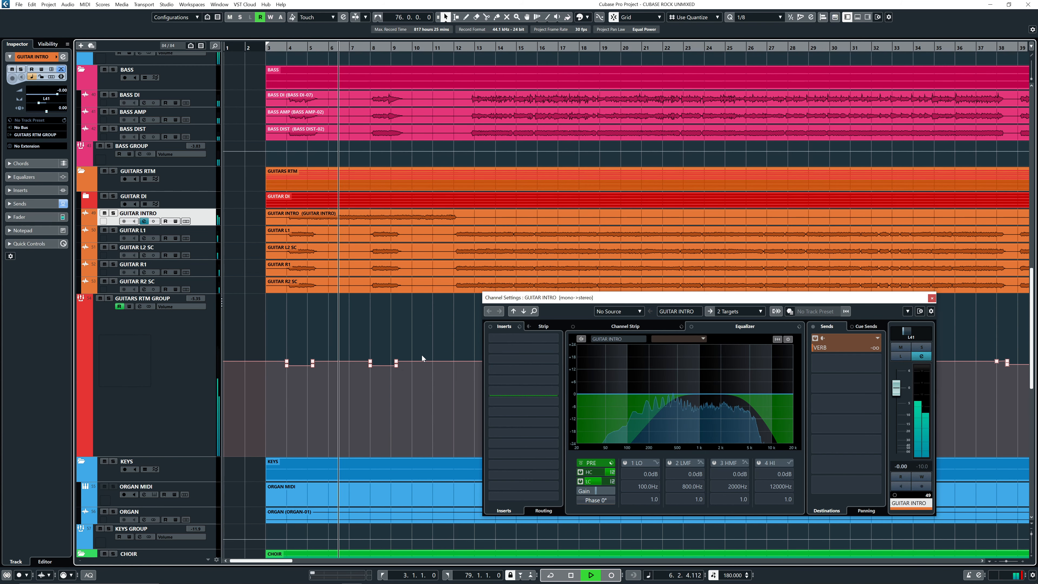
click(600, 473)
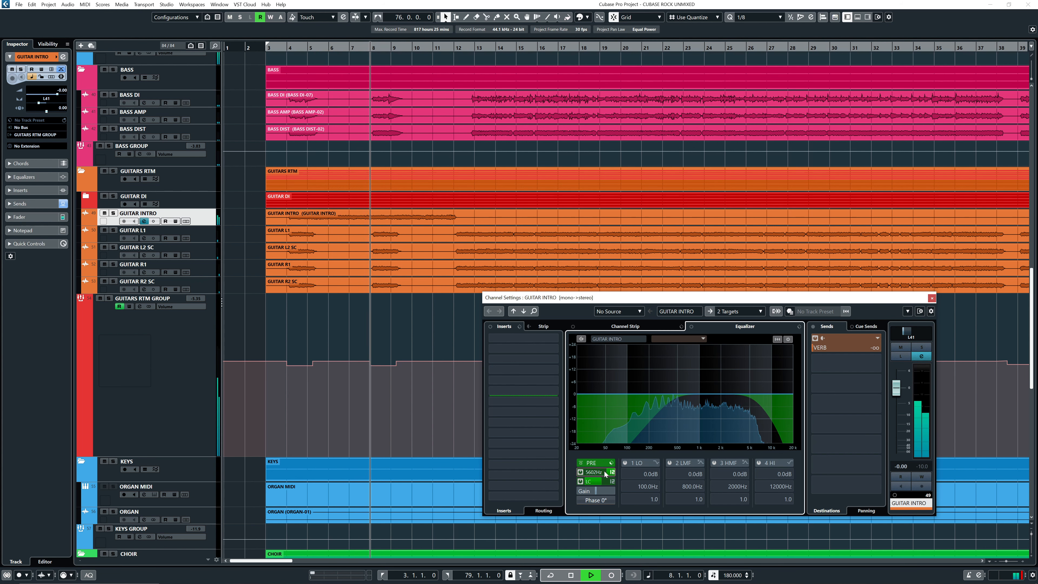
scroll(595, 482, down, 5)
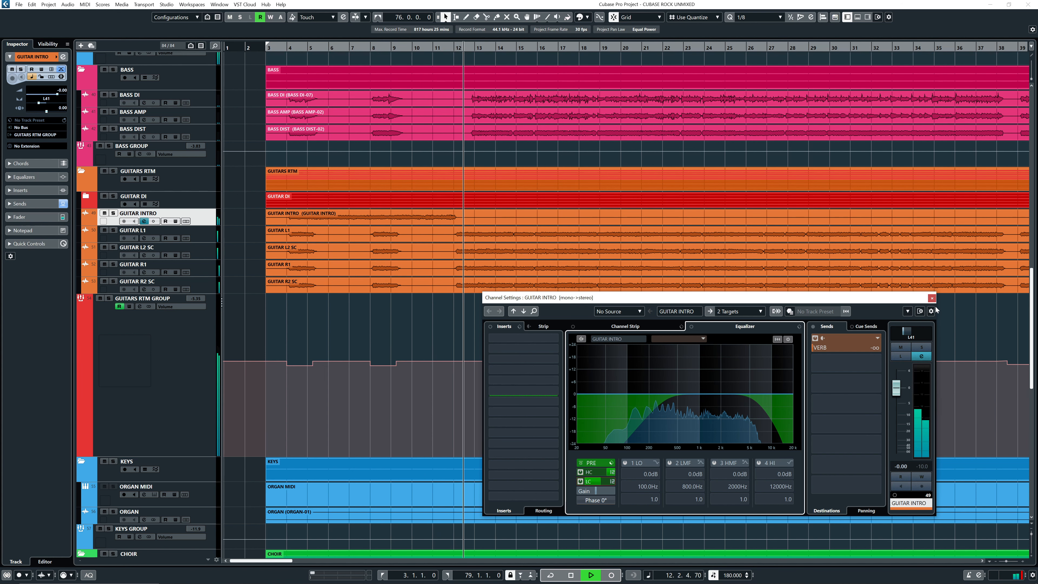
click(932, 298)
Let the mix play to about bar 27 while reviewing the tracks from the GUITARS RTM GROUP down to the SOLO GROUP.
key(g)
key(g)
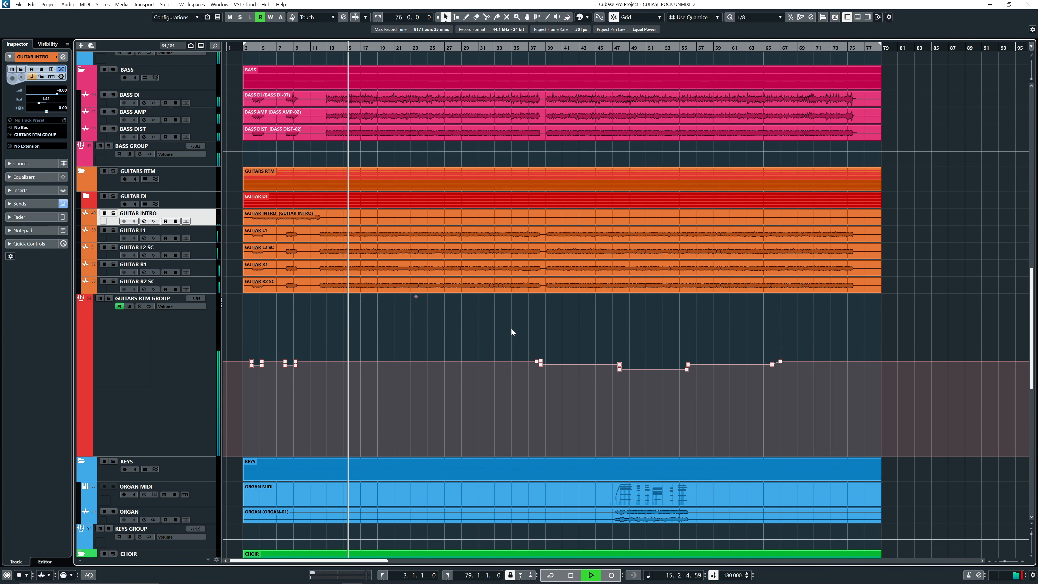
scroll(515, 337, down, 2)
scroll(520, 323, down, 5)
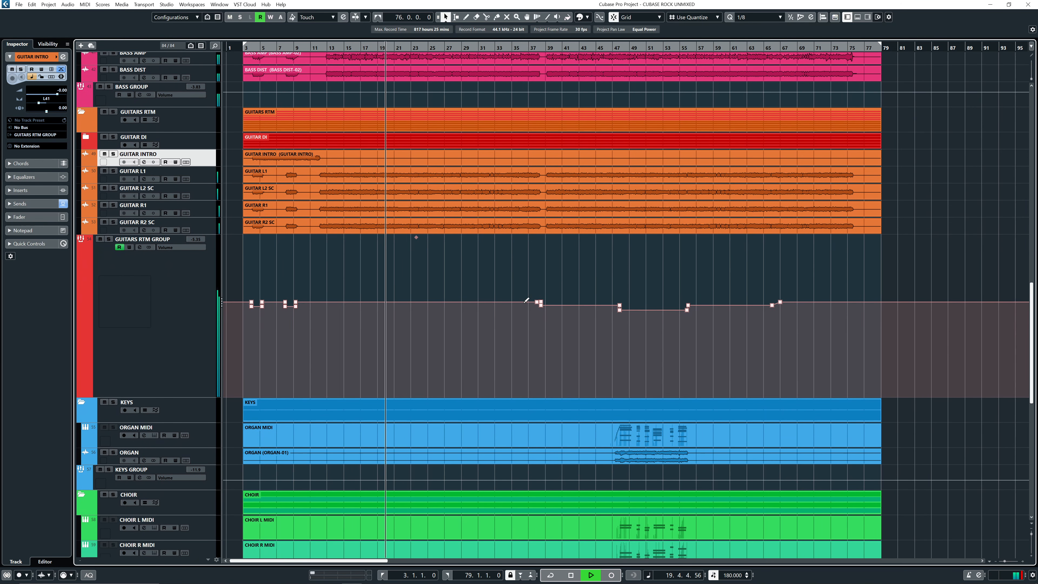
scroll(522, 327, down, 15)
scroll(526, 380, down, 20)
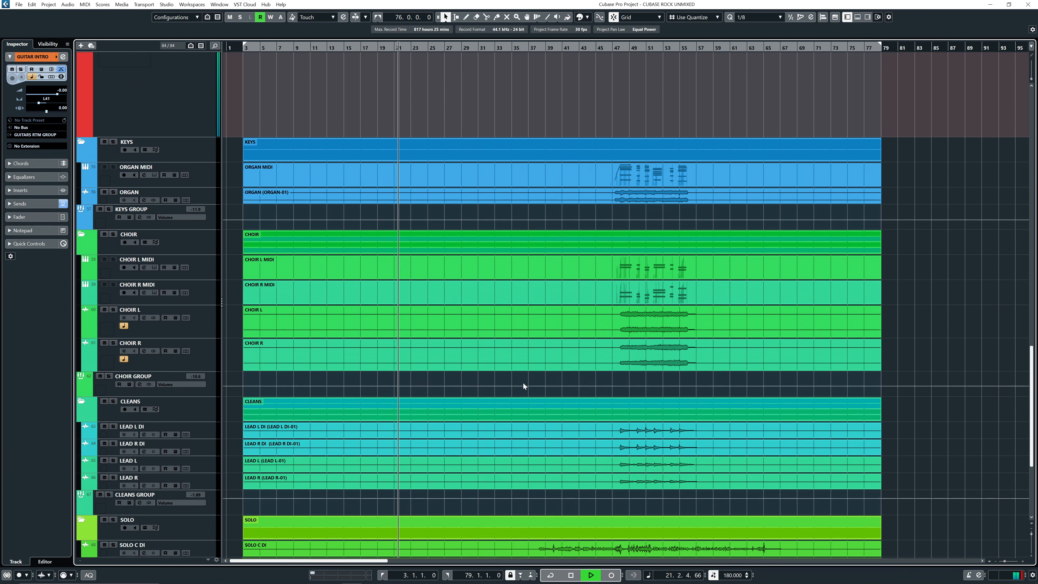
scroll(537, 351, down, 1)
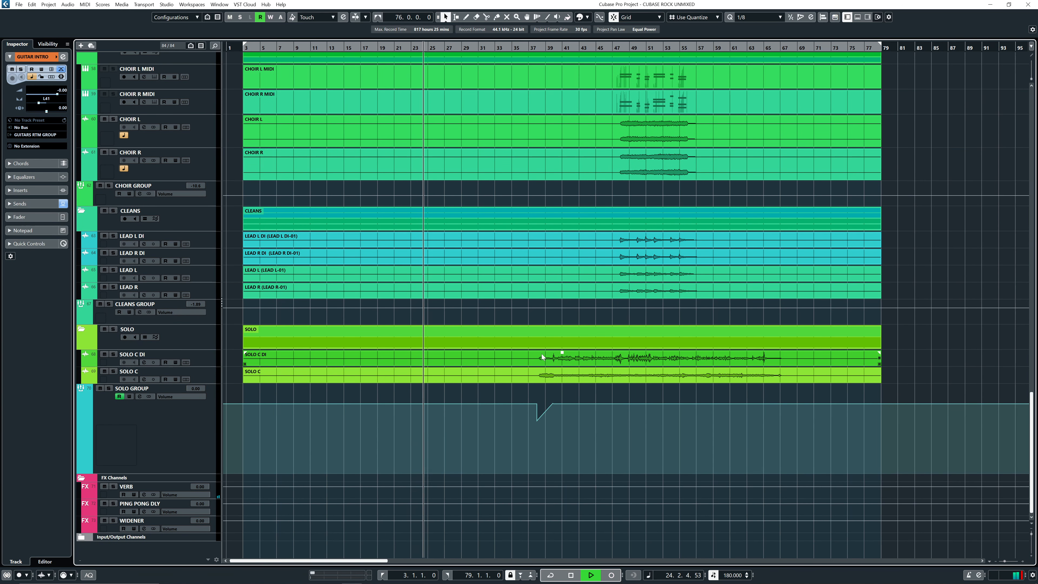
click(542, 349)
click(569, 352)
scroll(507, 359, right, 2)
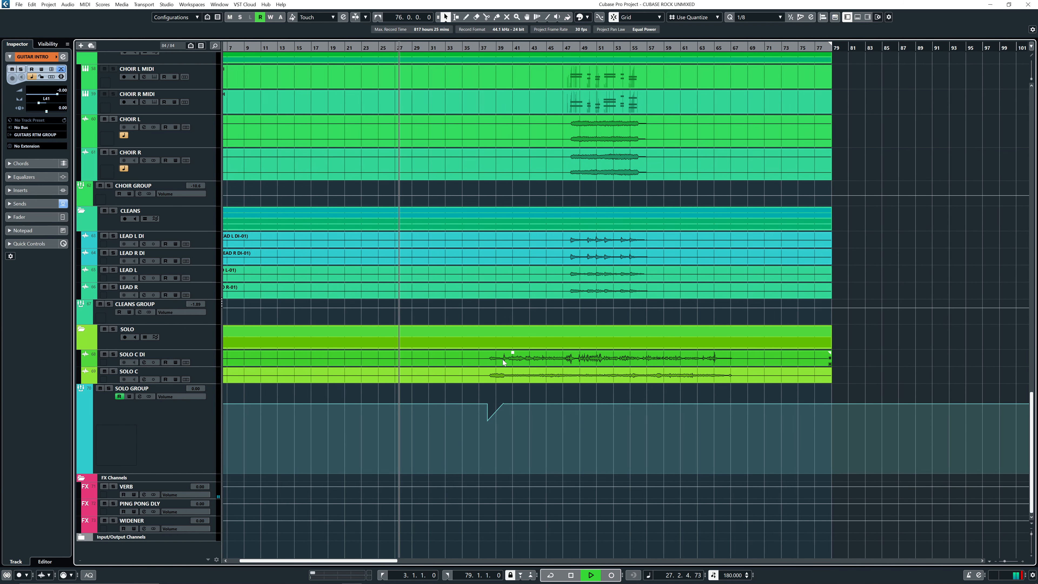
Play the organ, choir and clean guitar section from about bar 46 to bar 60, reviewing the tracks from SOLO GROUP up to the drums.
click(593, 67)
click(570, 56)
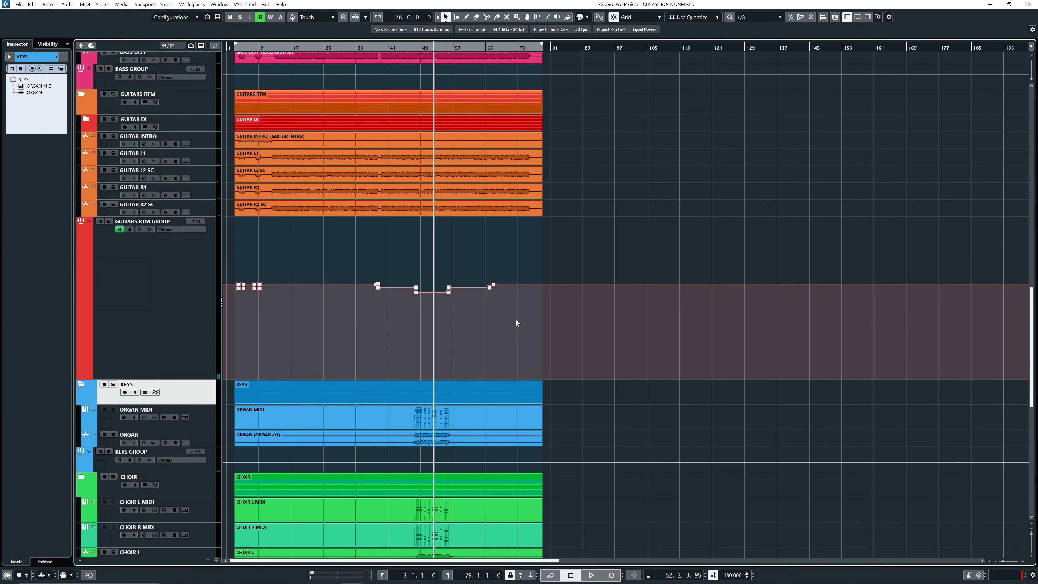
scroll(462, 229, down, 1)
drag(418, 52, 405, 57)
scroll(355, 387, down, 1)
scroll(355, 386, down, 7)
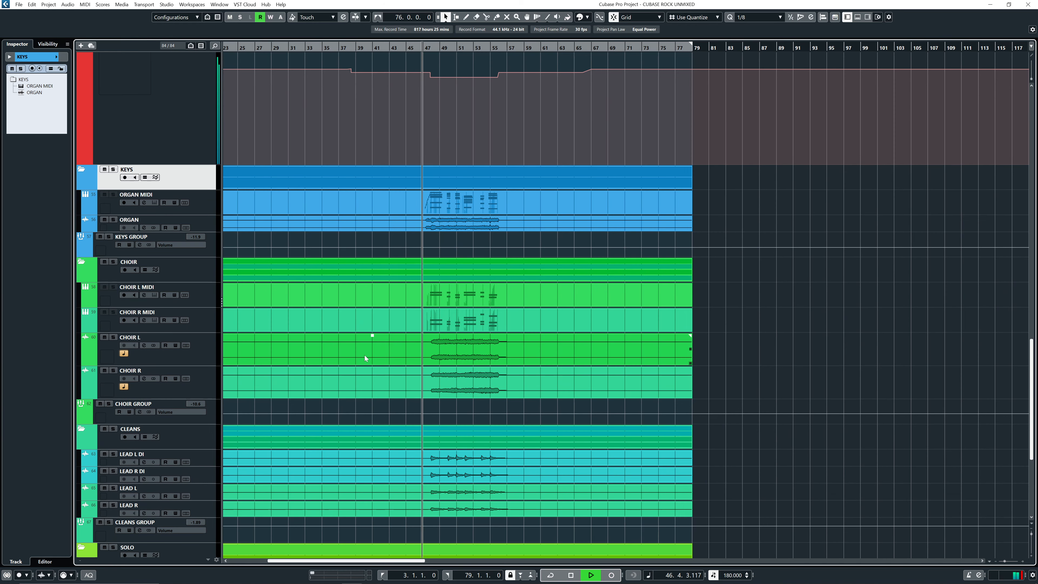
key(space)
scroll(365, 375, down, 2)
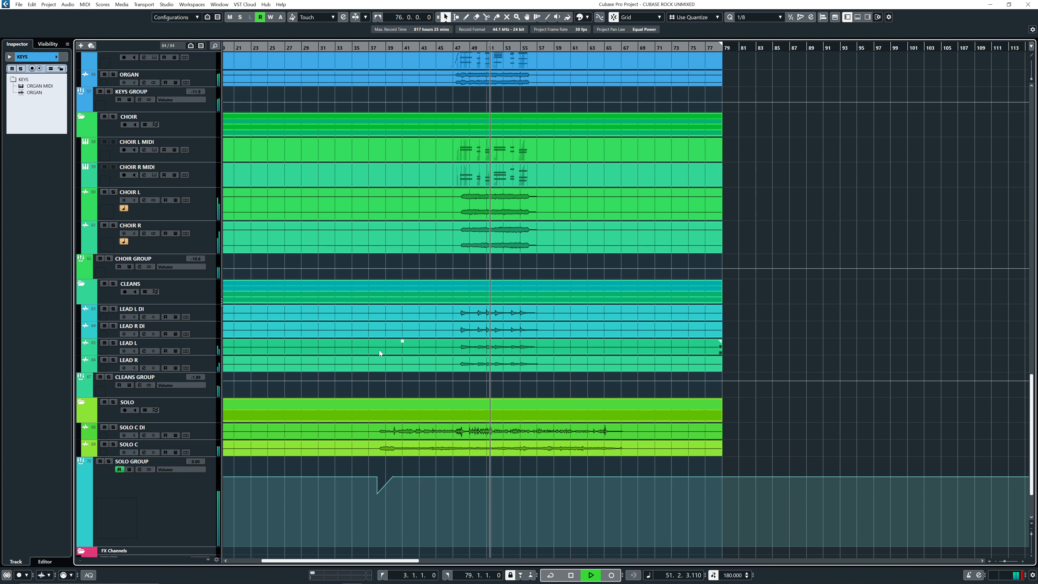
key(shift+f)
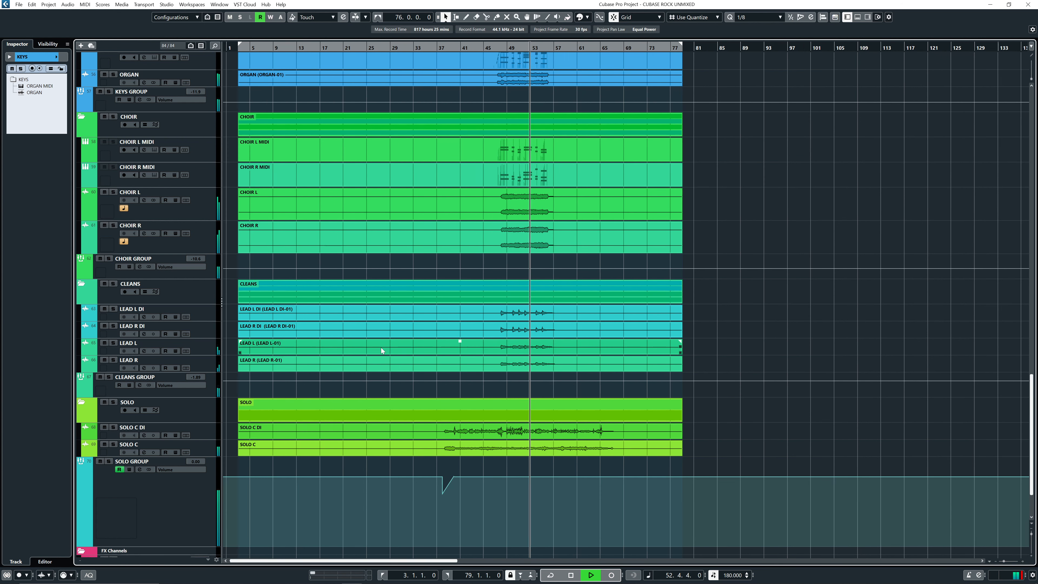
scroll(205, 151, up, 20)
key(space)
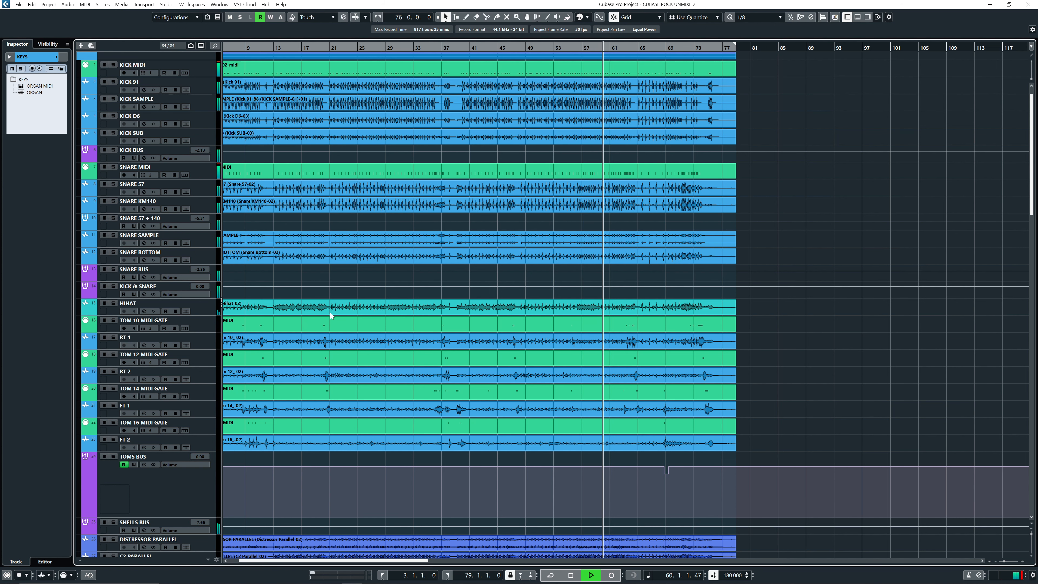
Play the mix from about bar 3 to about bar 7 while reviewing the drum tracks in the intro.
scroll(360, 294, down, 5)
scroll(360, 294, left, 2)
click(387, 325)
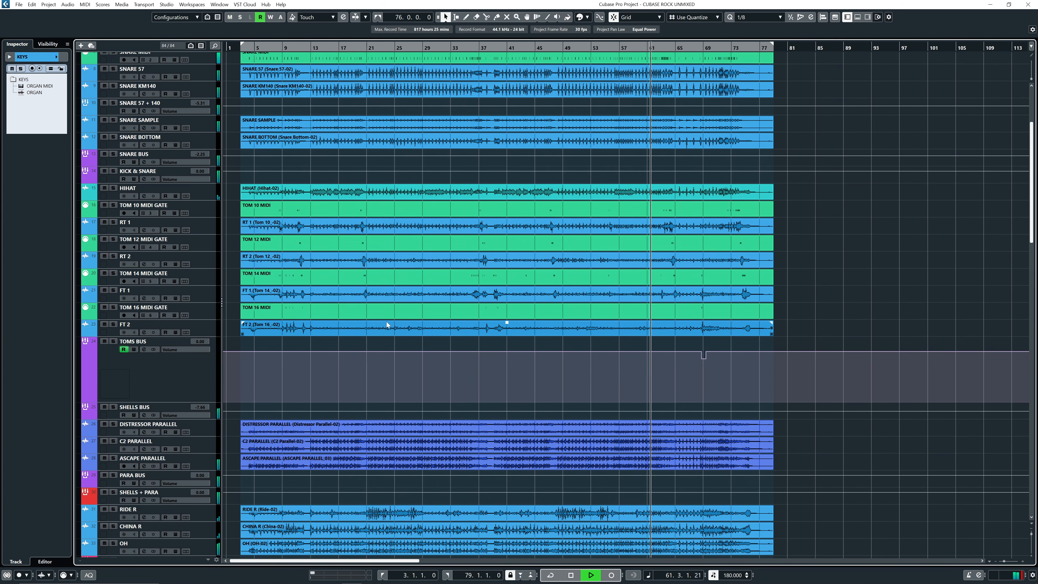
click(241, 189)
click(242, 190)
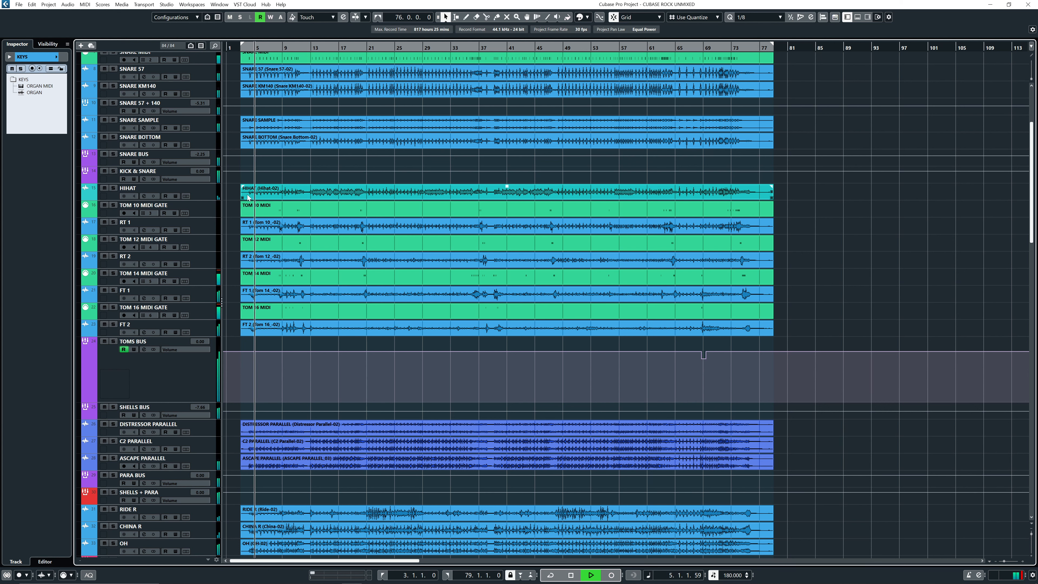
click(256, 203)
key(h)
key(h)
key(h)
key(h)
key(h)
key(h)
click(263, 133)
key(space)
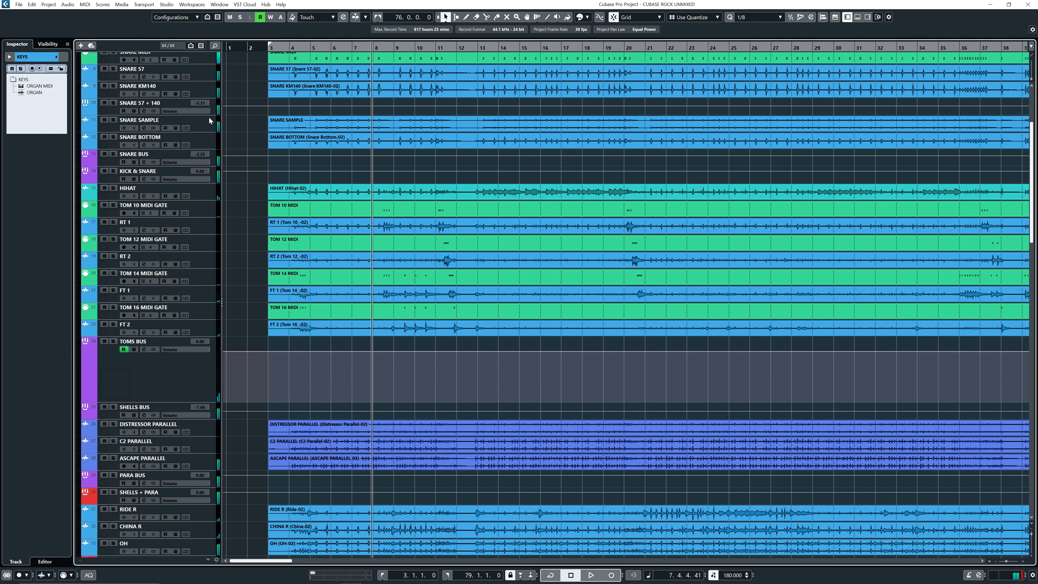
Enlarge the SNARE 57 + 140 and KICK BUS tracks to give their volume automation lanes more height.
click(210, 114)
key(h)
key(h)
key(h)
key(h)
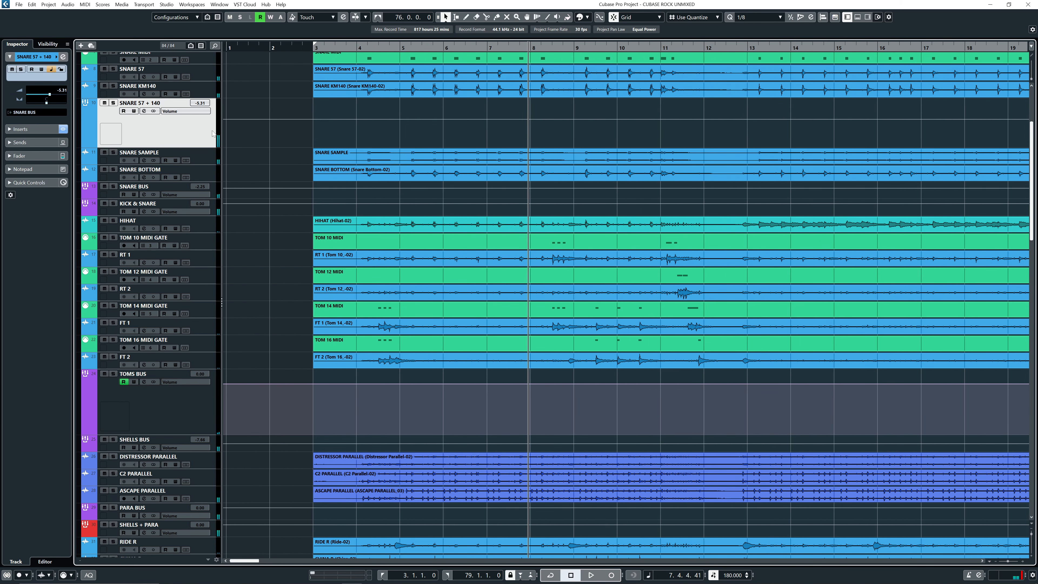
scroll(227, 124, up, 4)
click(212, 115)
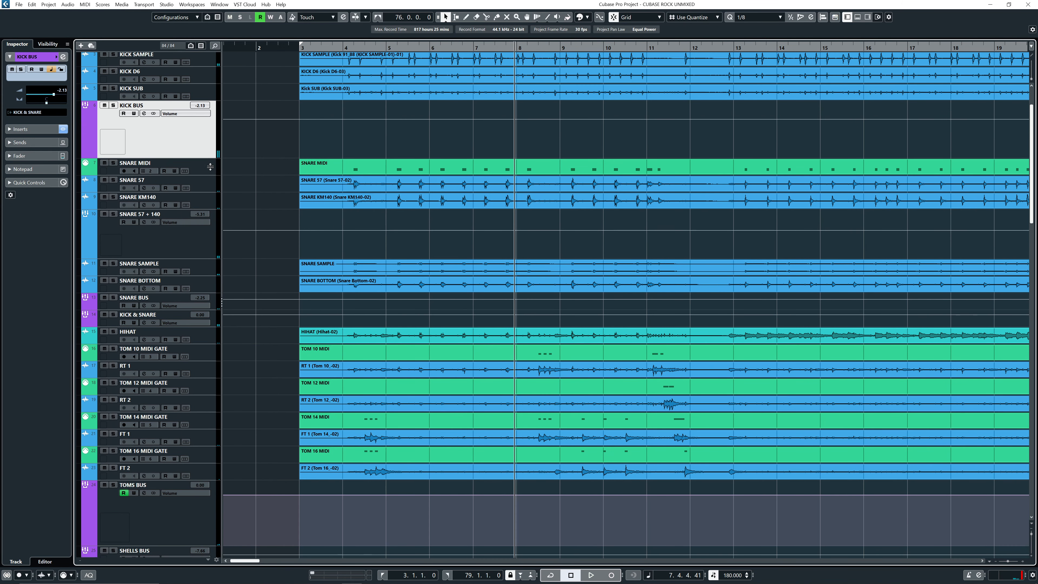
scroll(342, 134, up, 3)
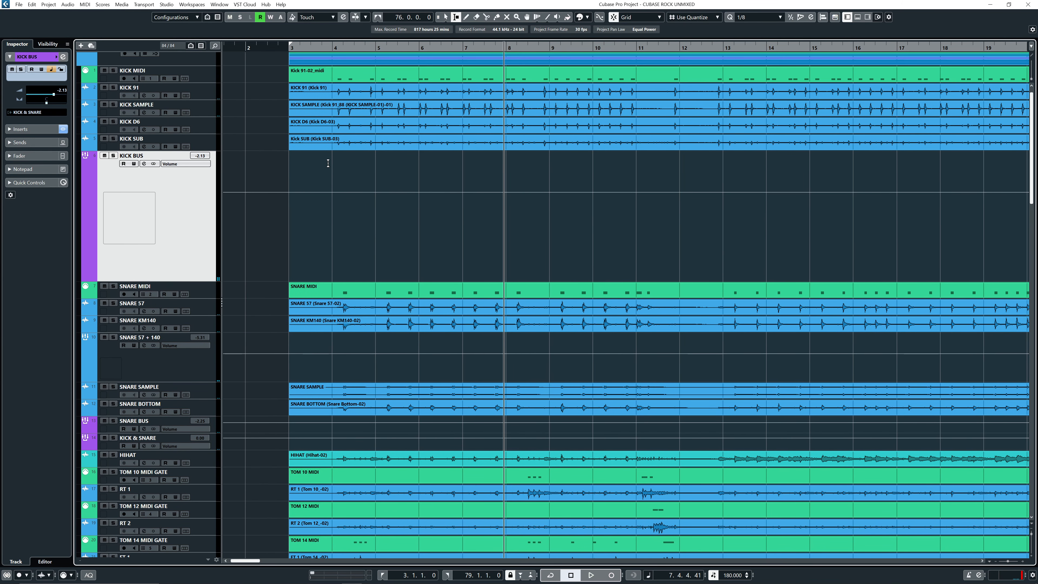
Lower the KICK BUS volume automation from bar 3 to about bar 12 to about -3.78 dB and play it back.
drag(290, 196, 696, 203)
click(630, 47)
key(space)
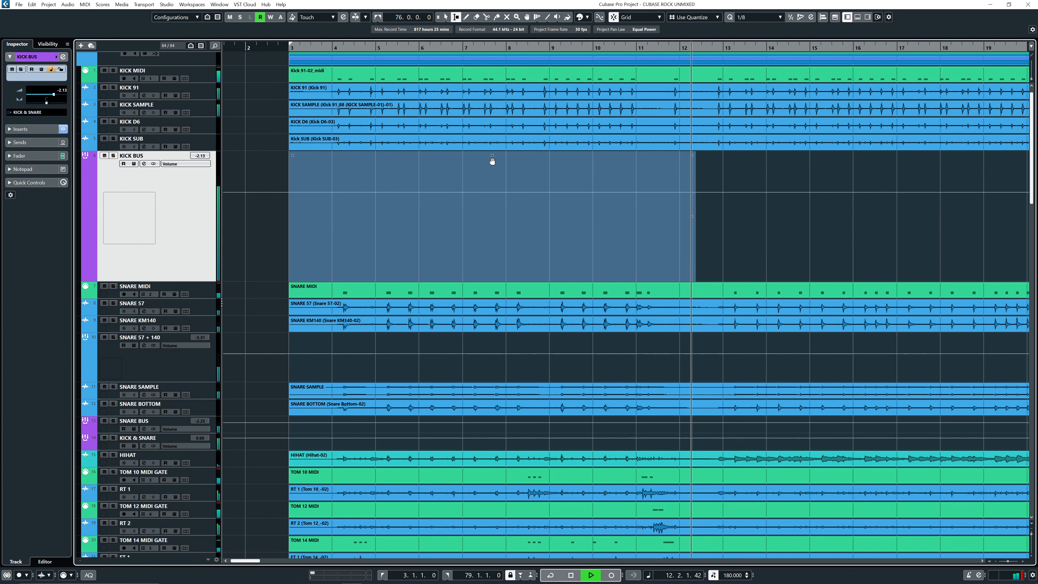
key(space)
drag(492, 153, 492, 157)
key(space)
right_click(259, 137)
click(259, 135)
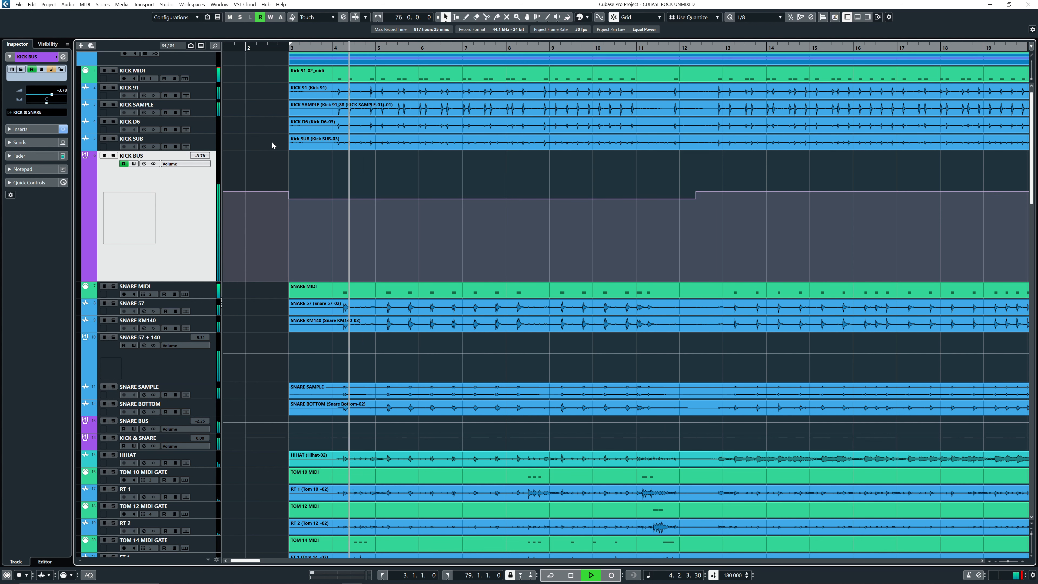
Lower the KICK BUS intro automation slightly by ear and set its level from about bar 12 onward to about -2.53 dB.
mouse_move(492, 153)
mouse_down()
mouse_move(489, 186)
mouse_move(492, 150)
mouse_up()
key(g)
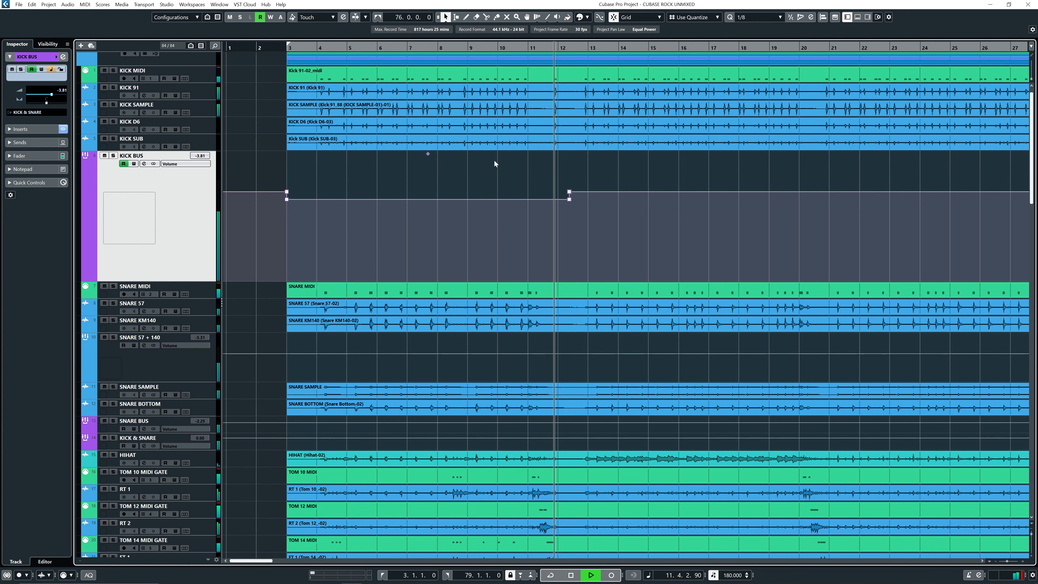
key(g)
key(g)
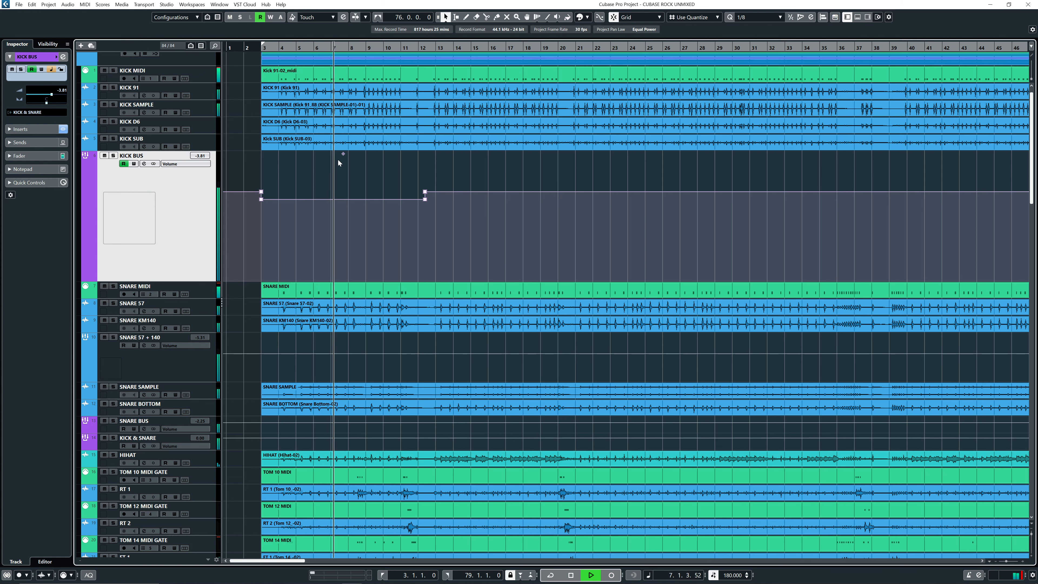
drag(343, 154, 341, 156)
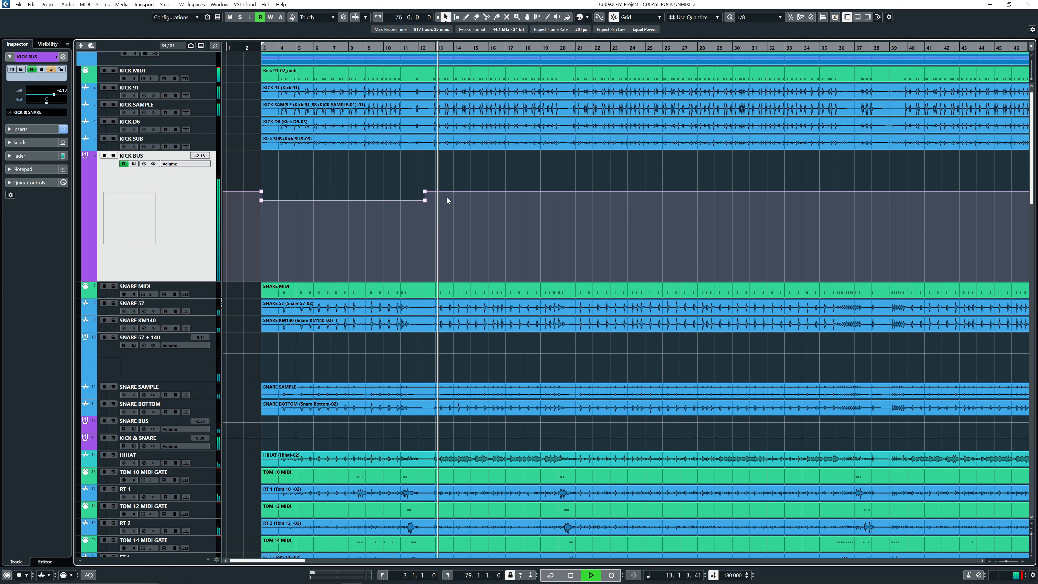
drag(425, 192, 425, 198)
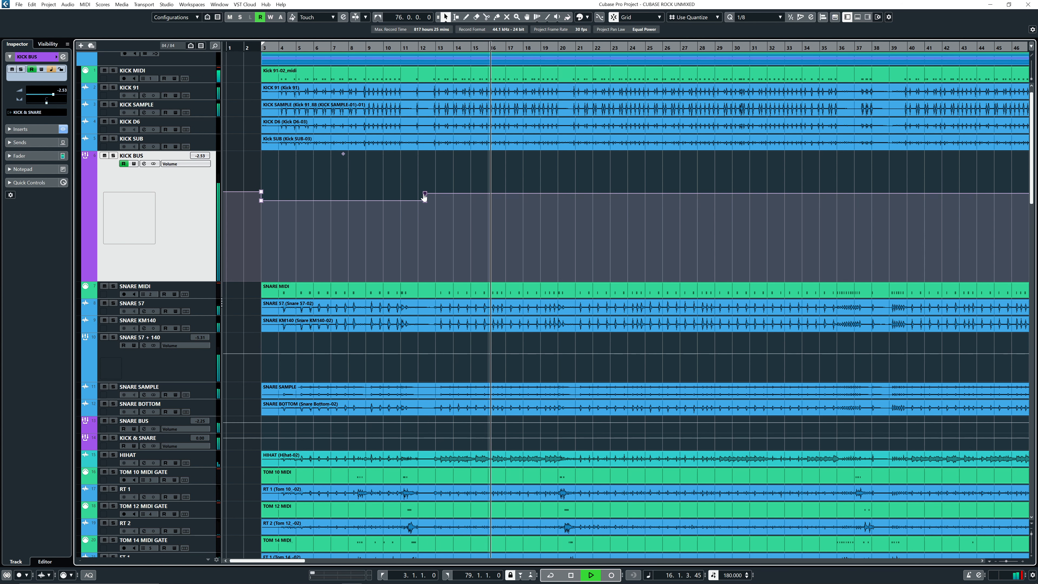
key(g)
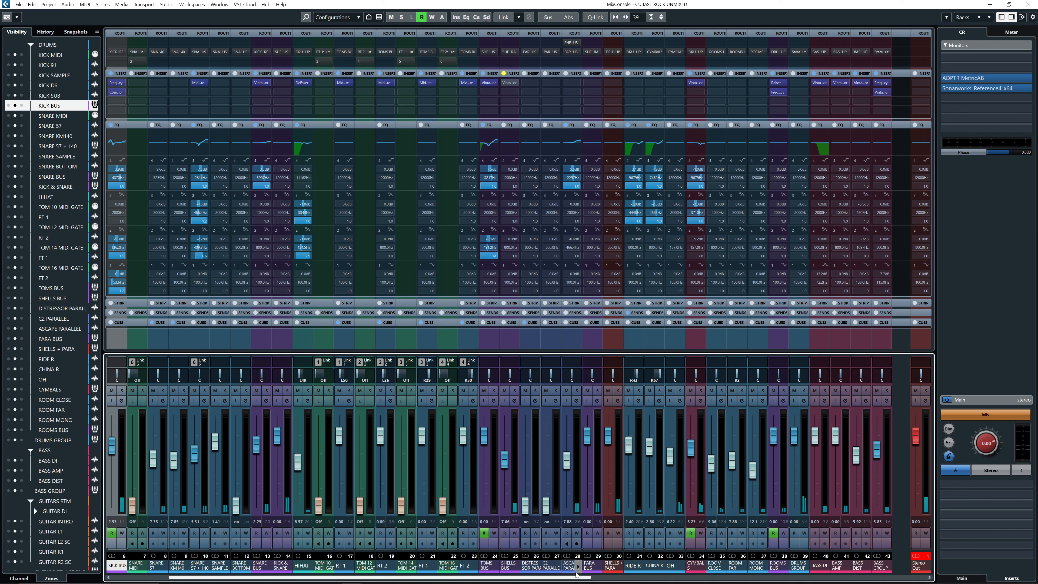
Insert Tube Compressor on the Stereo Out with 30.0 ms attack and 10 ms release, and close the mixer.
click(921, 83)
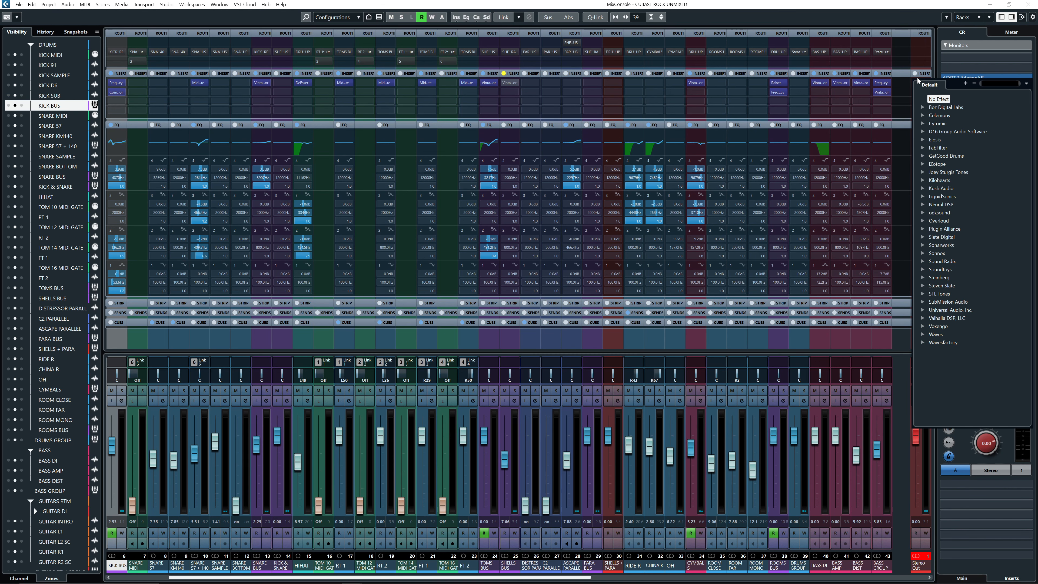
text(tube)
click(964, 132)
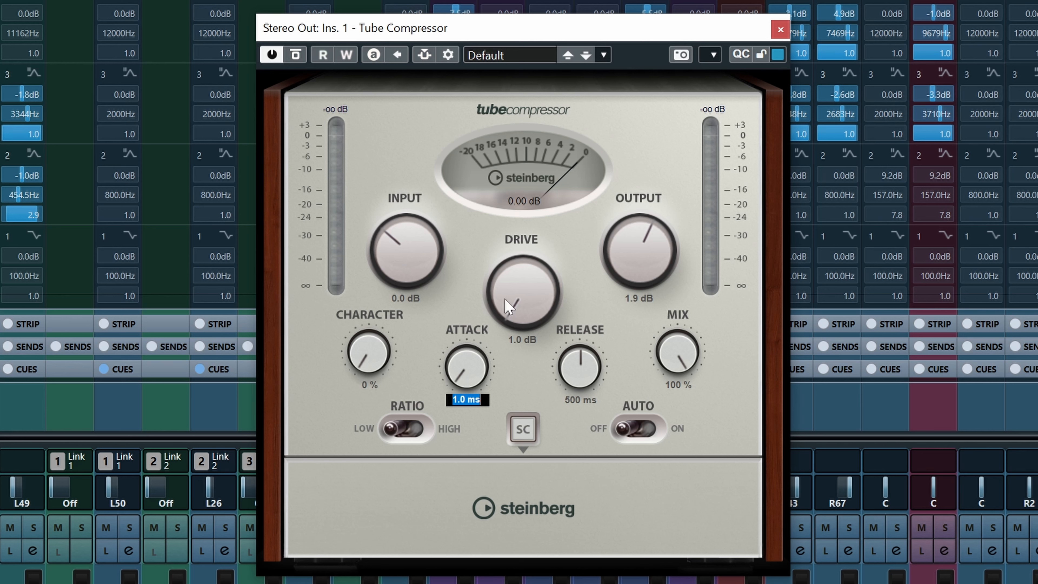
key(Return)
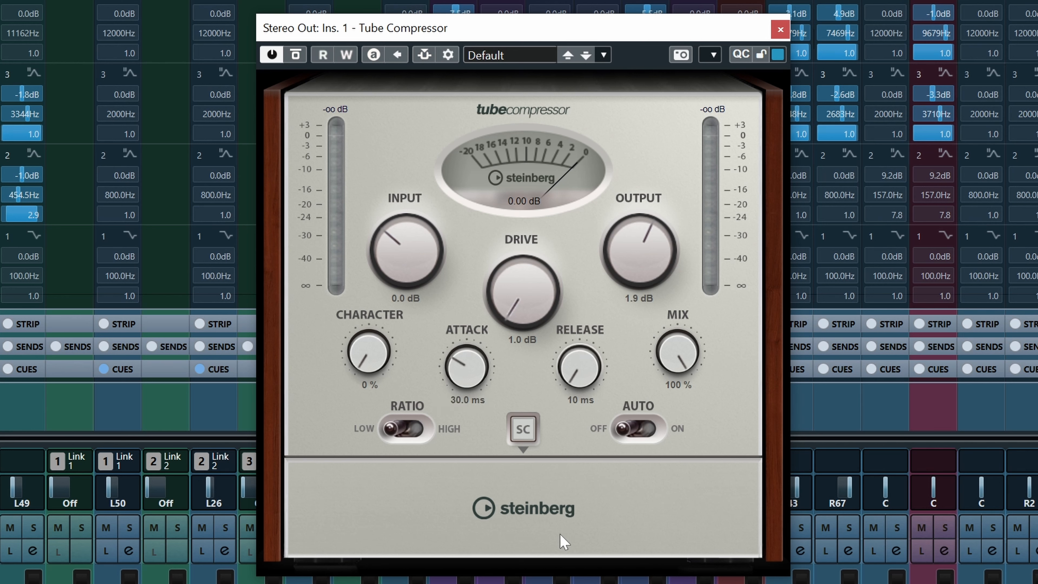
key(F3)
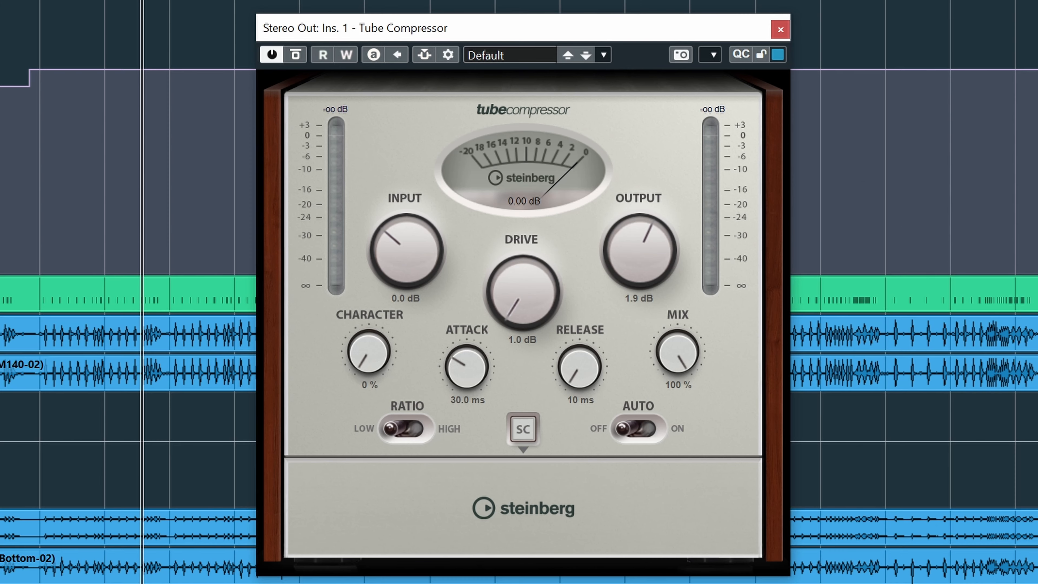
Play the mix and set the compressor's input to about 10.1 dB, mix to 73 % and output to about -1.6 dB, comparing against bypass.
key(space)
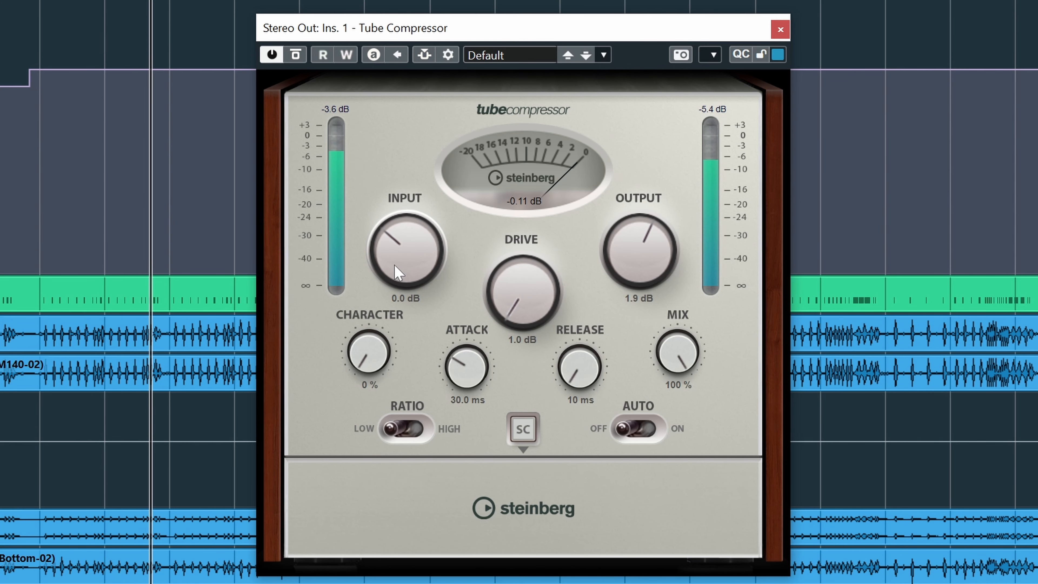
drag(396, 246, 408, 245)
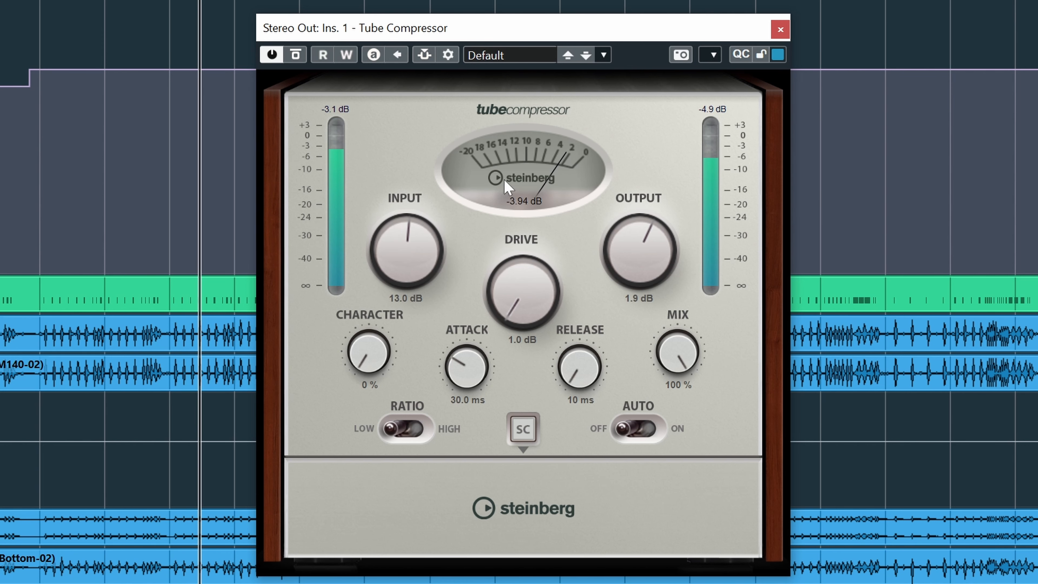
click(297, 56)
click(297, 57)
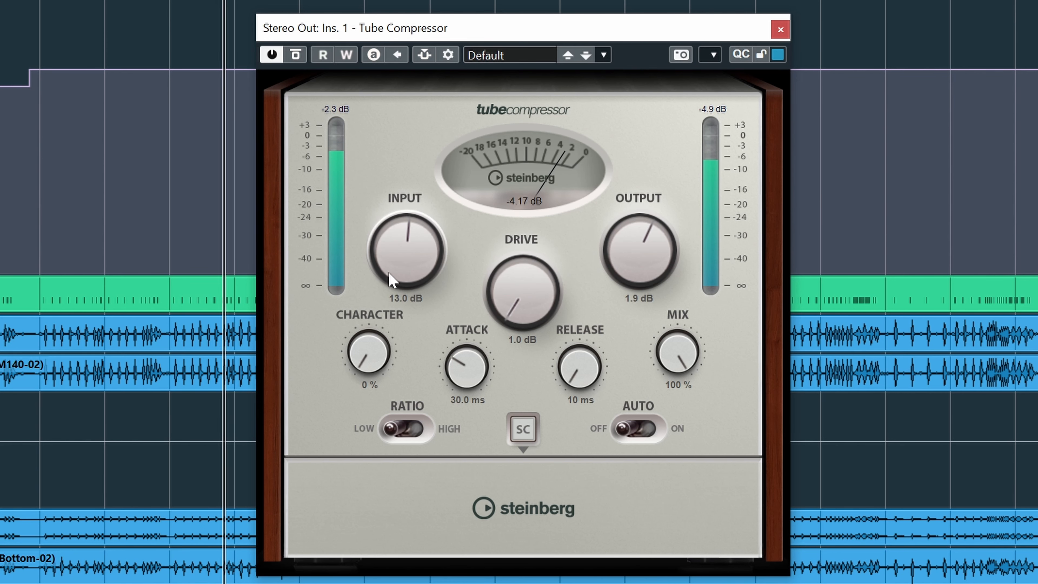
drag(388, 273, 387, 284)
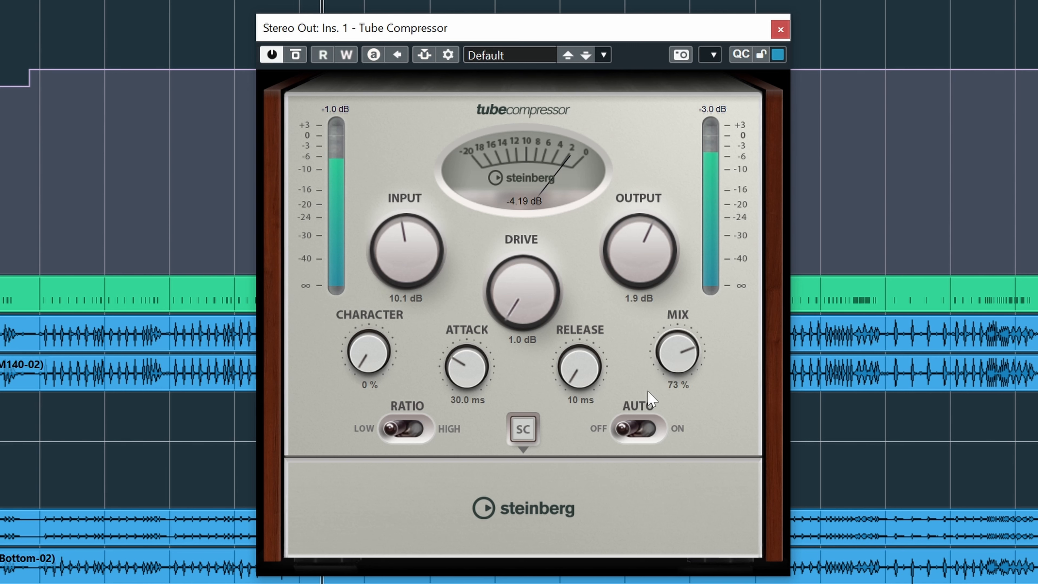
drag(621, 294, 611, 289)
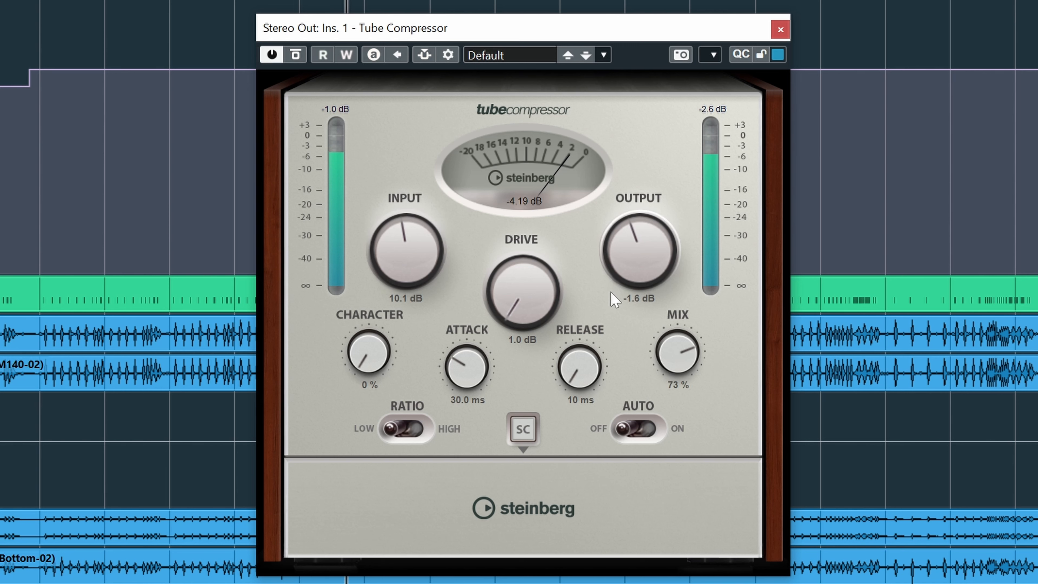
click(297, 56)
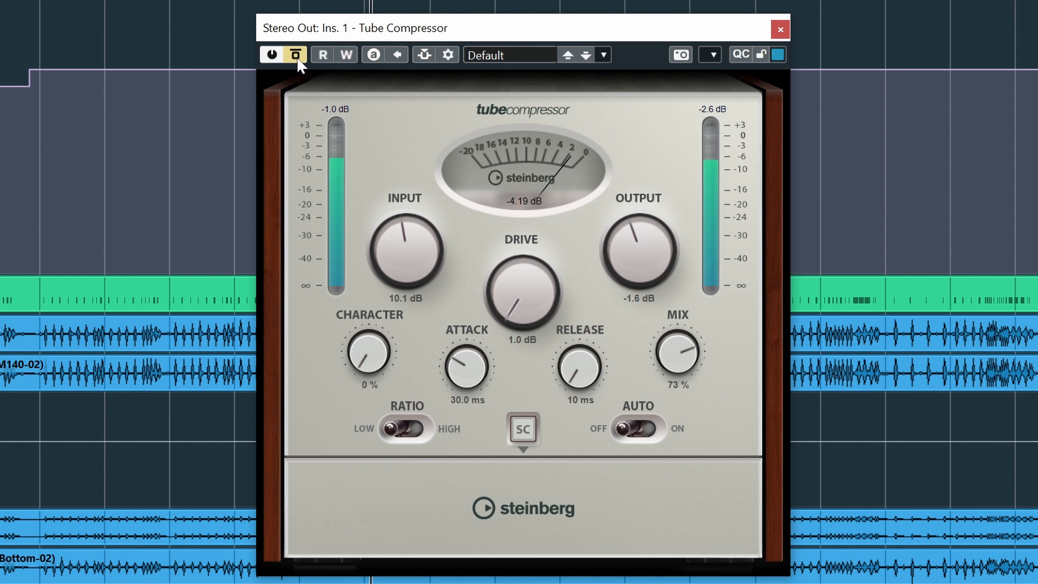
Reduce the compressor's input to about 6.1 dB, set its character to 17 % by ear, and close the plug-in.
drag(377, 248, 380, 262)
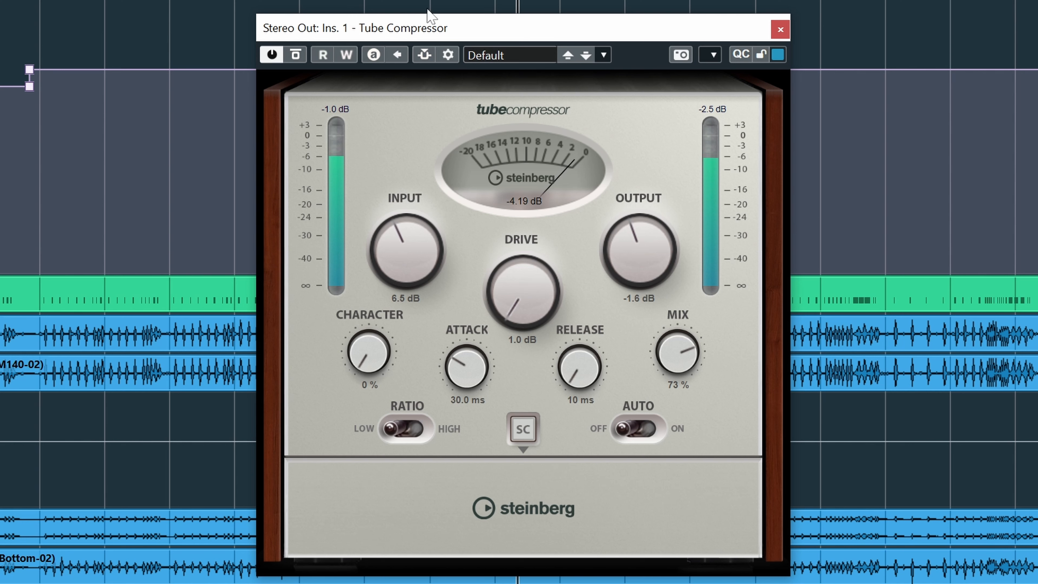
click(295, 59)
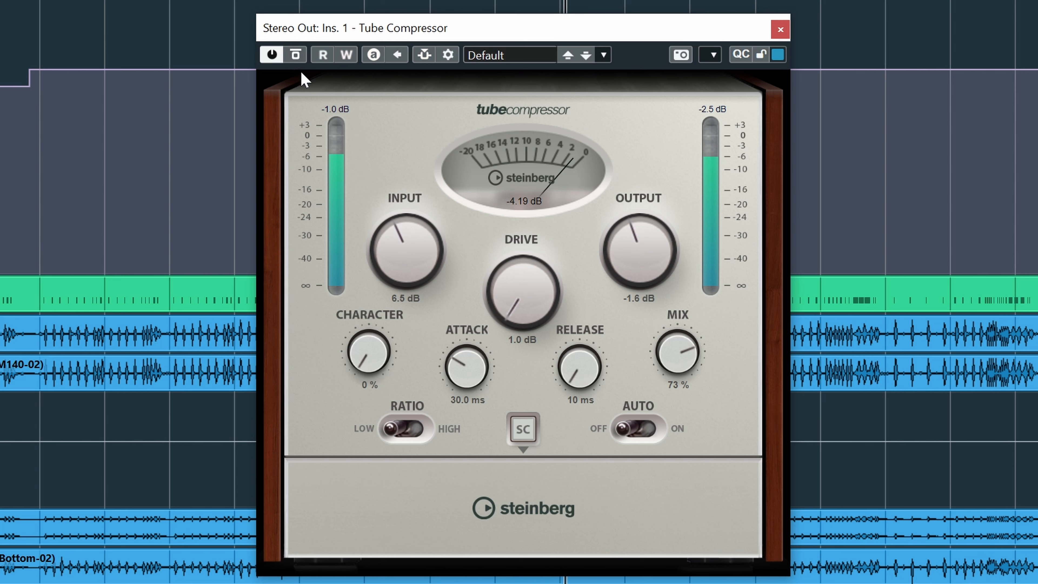
drag(380, 362, 370, 323)
drag(388, 232, 401, 190)
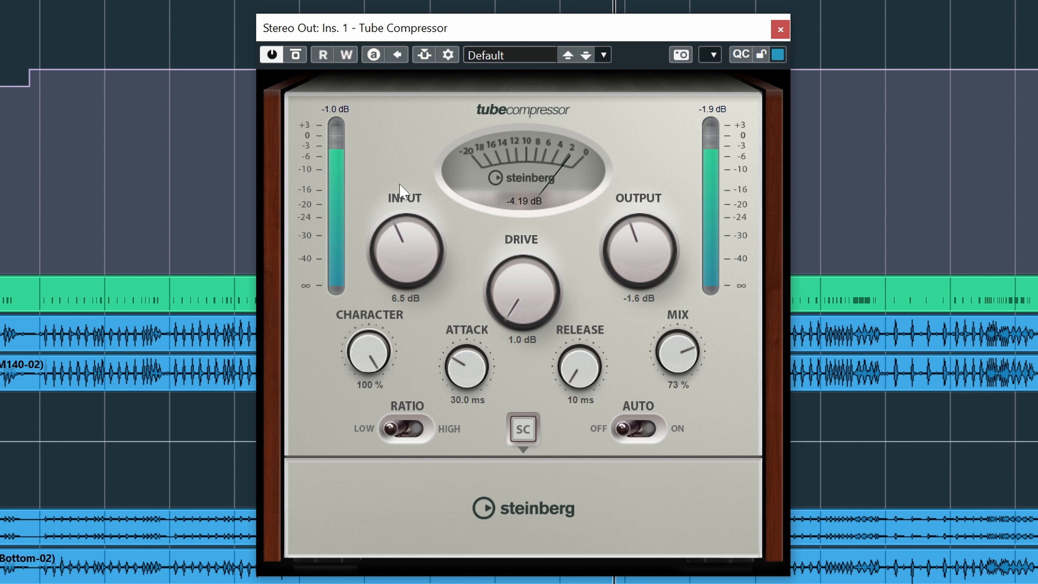
drag(363, 371, 362, 339)
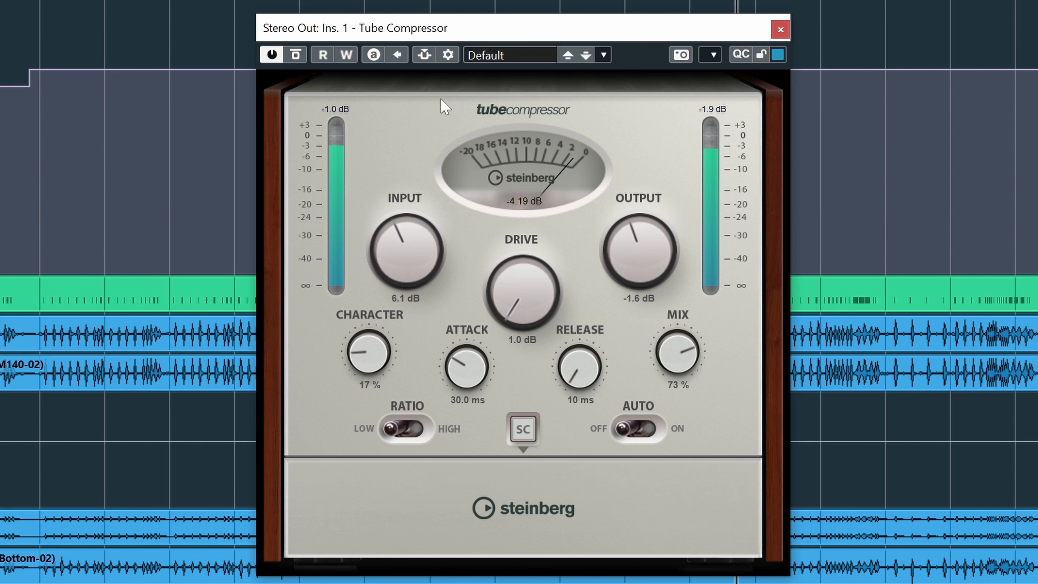
click(780, 26)
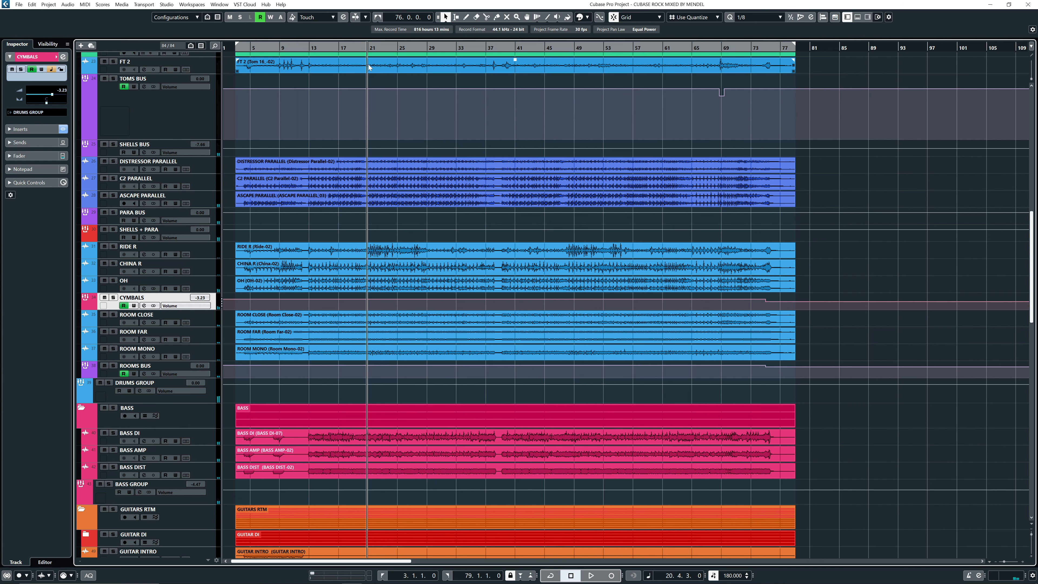
Solo the CYMBALS bus and open the Frequency equalizer in its second insert from the channel settings.
click(113, 298)
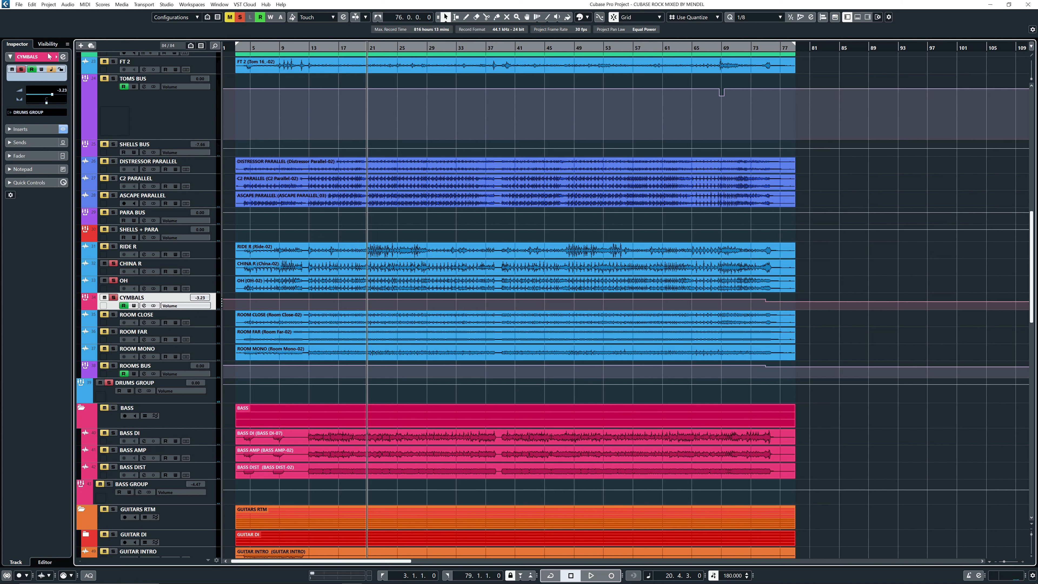
click(63, 57)
click(520, 337)
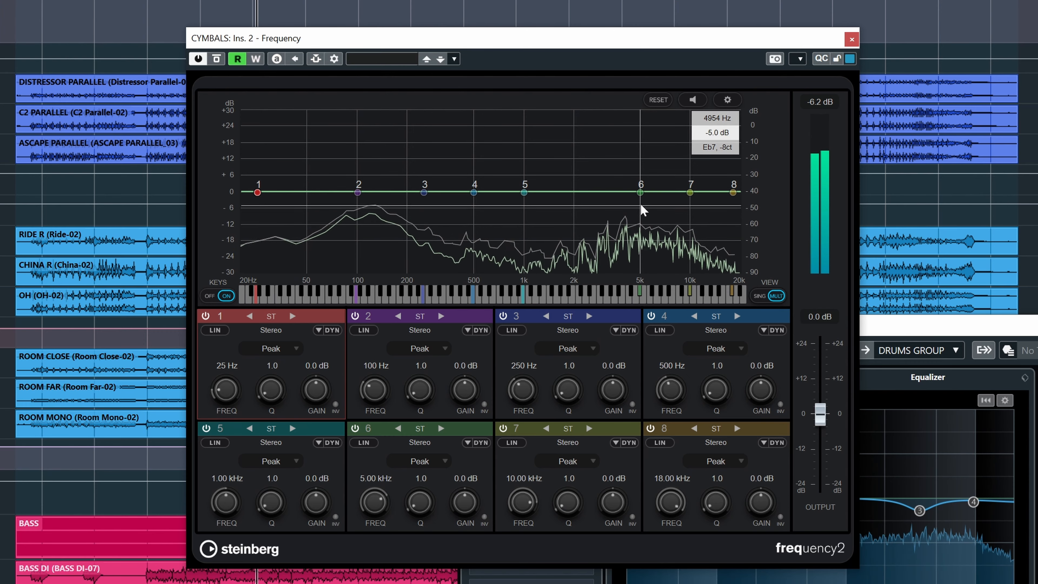
Make band 6 dynamic with a threshold of about -49.7 dB and cut it about 5 dB at about 7.2 kHz.
drag(640, 192, 661, 194)
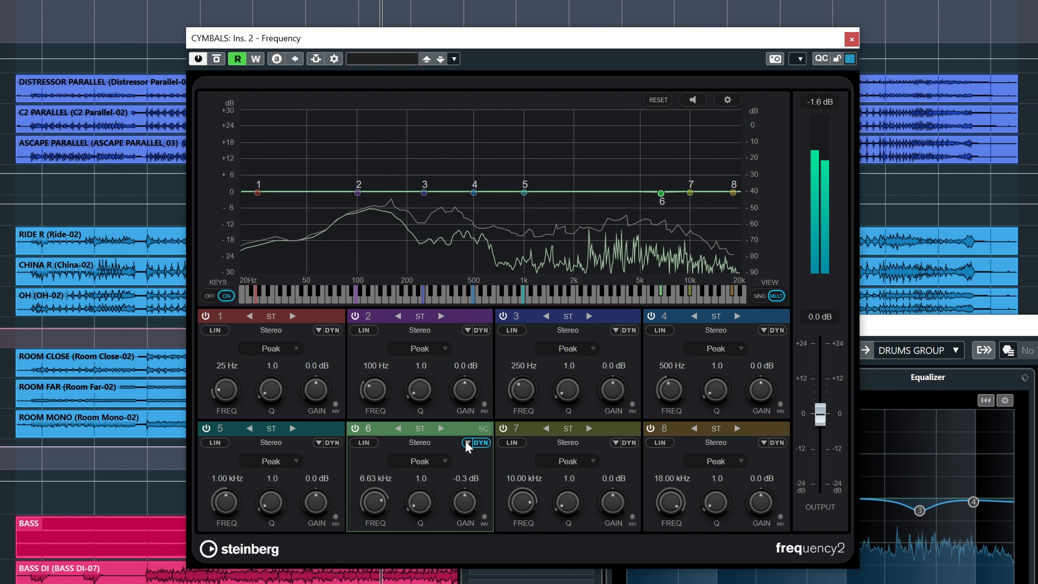
click(475, 443)
drag(429, 461, 413, 461)
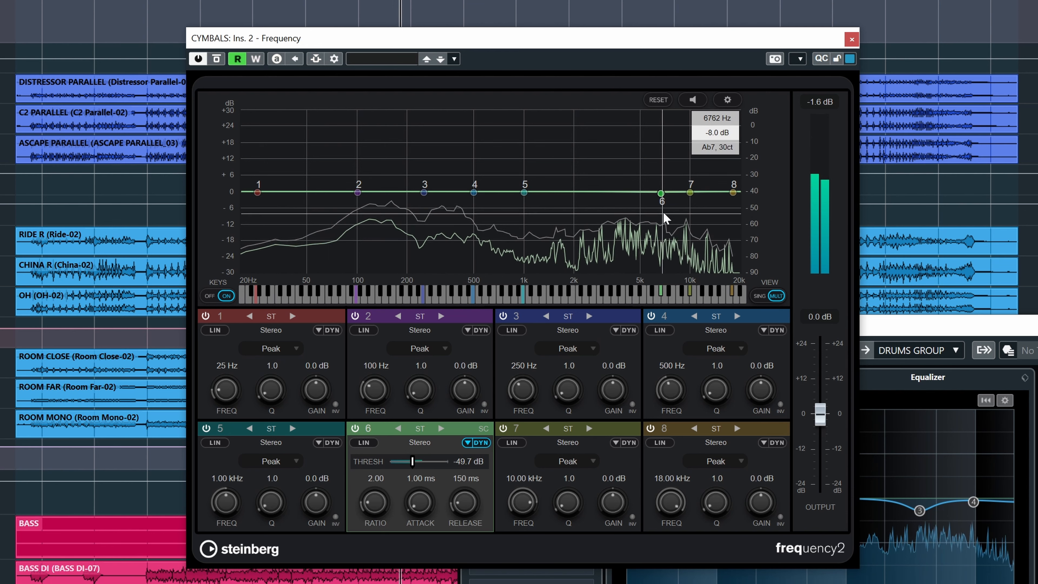
drag(659, 201, 667, 202)
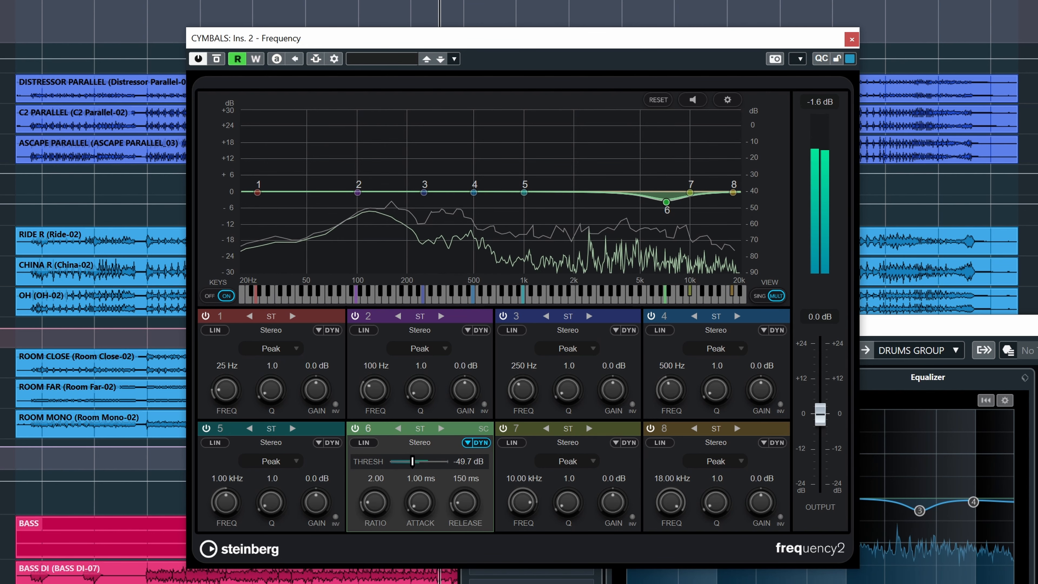
mouse_move(667, 206)
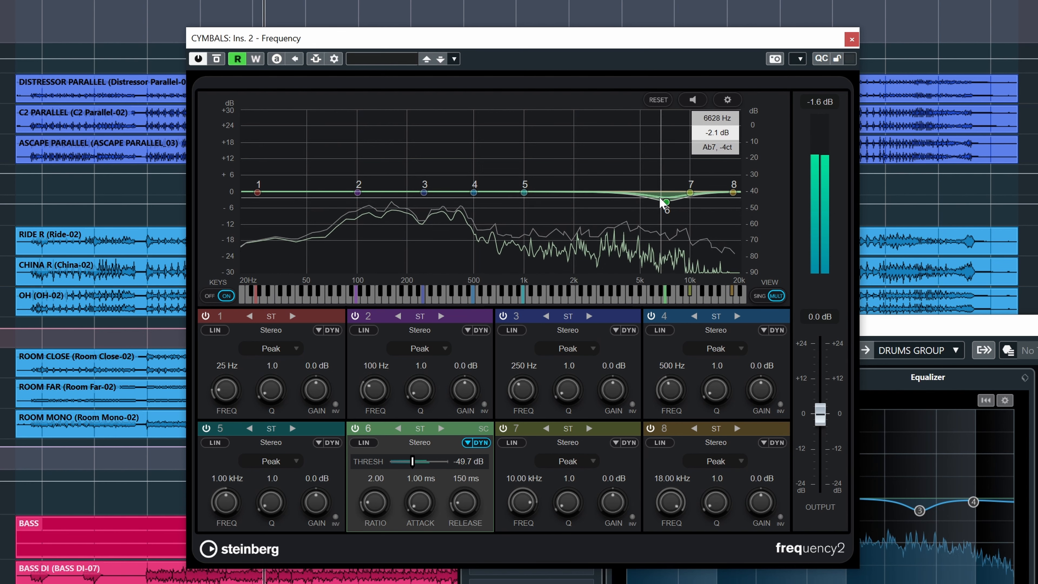
drag(667, 203, 668, 208)
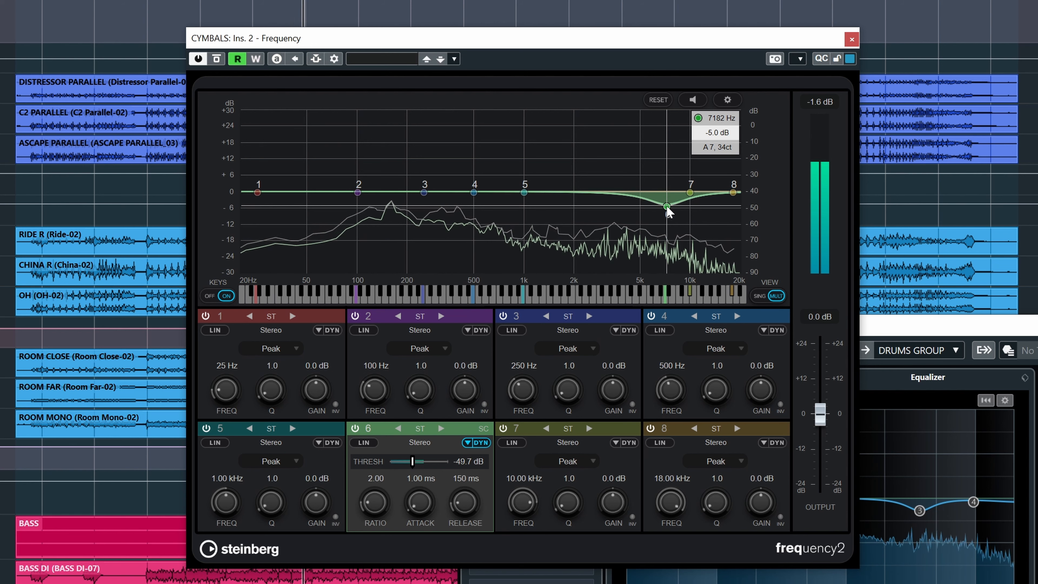
Compare the cymbals with dynamic band 6 off and on, and lower band 7 slightly at about 10 kHz.
click(355, 428)
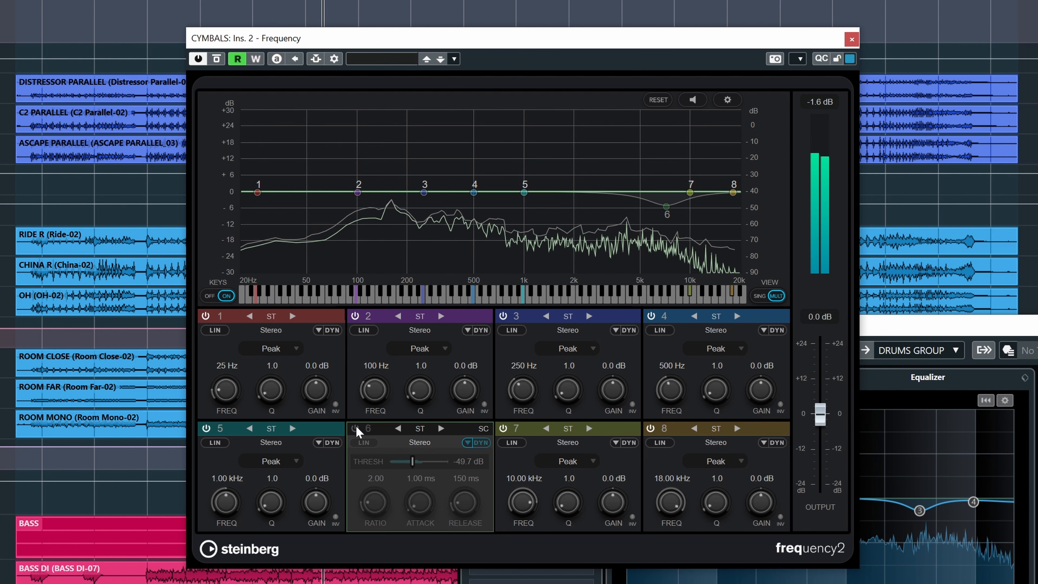
click(355, 429)
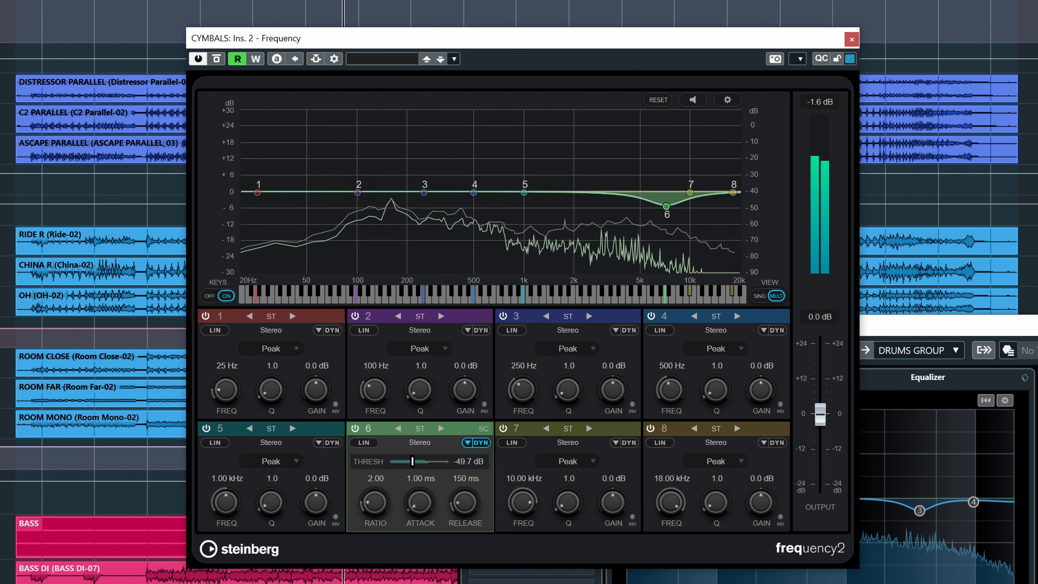
mouse_move(691, 194)
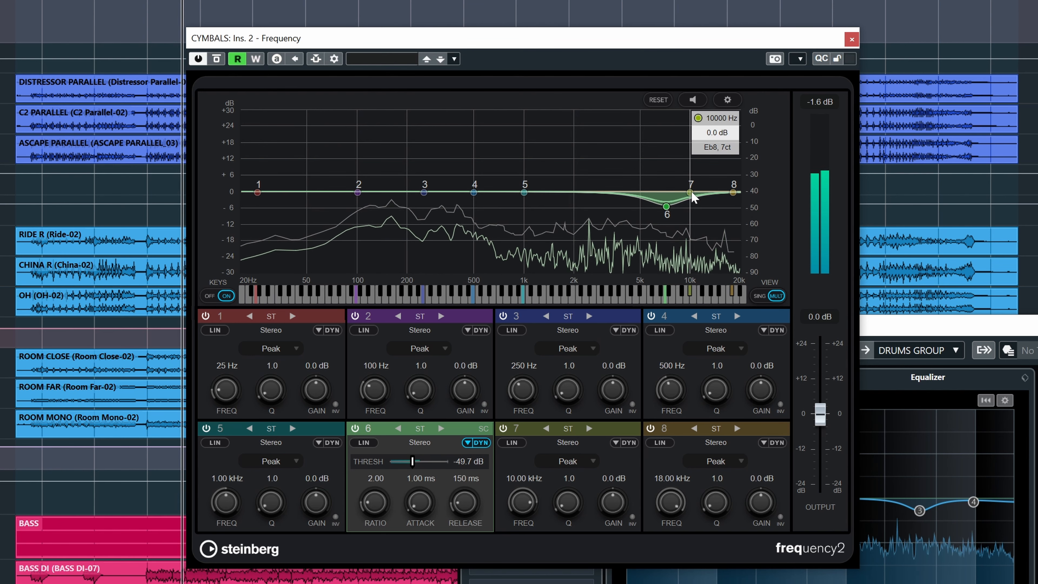
drag(691, 194, 690, 197)
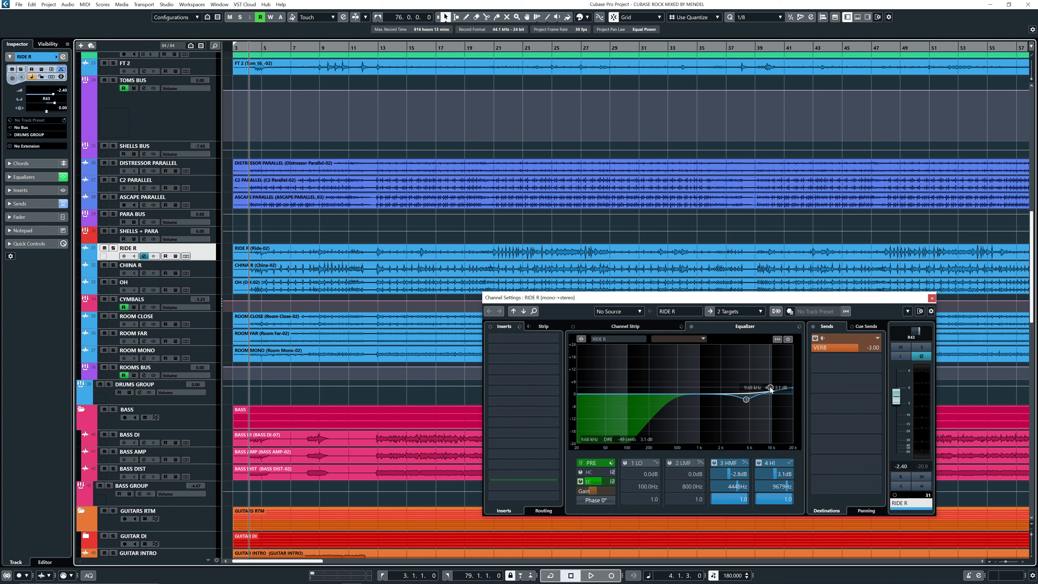
Set the RIDE R channel's high EQ band to a cut of about 1.4 dB at about 10.7 kHz and close its settings.
drag(770, 389, 773, 395)
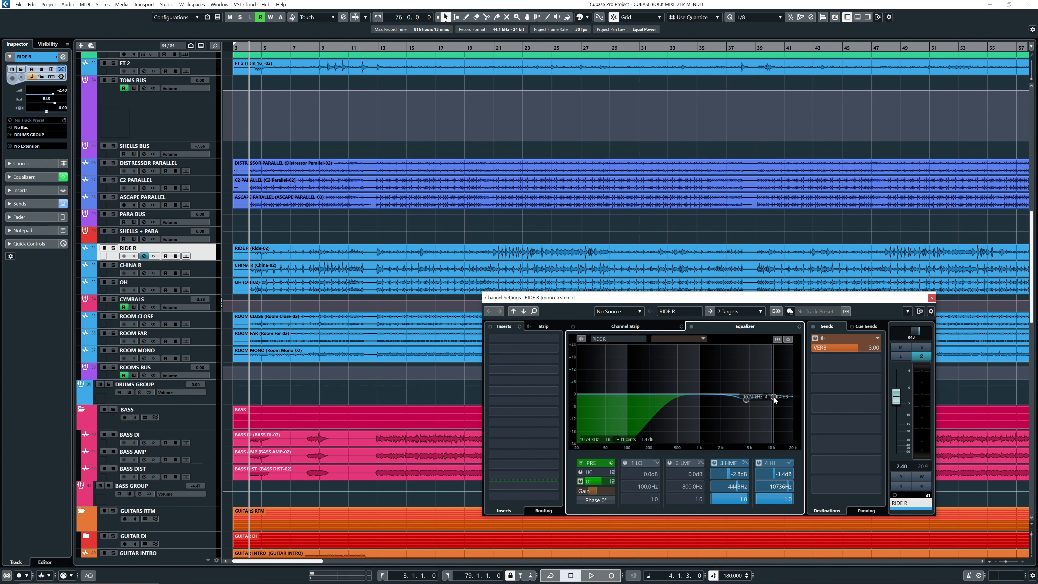
key(space)
click(932, 298)
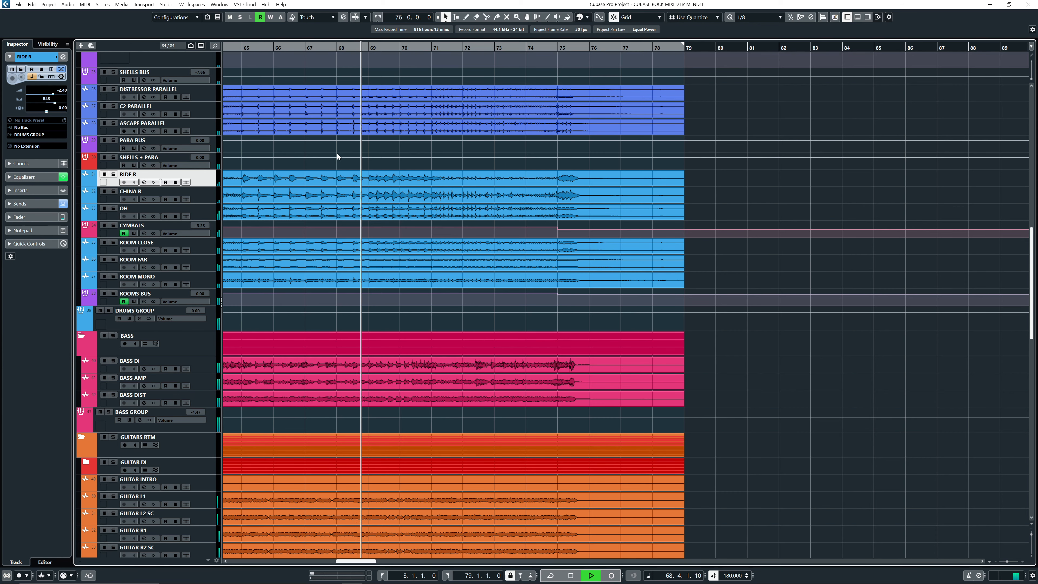
Play the song around bar 68 with CHINA R, OH and CYMBALS muted as a comparison, and unmute them.
right_click(353, 225)
click(361, 226)
drag(105, 192, 105, 225)
click(337, 47)
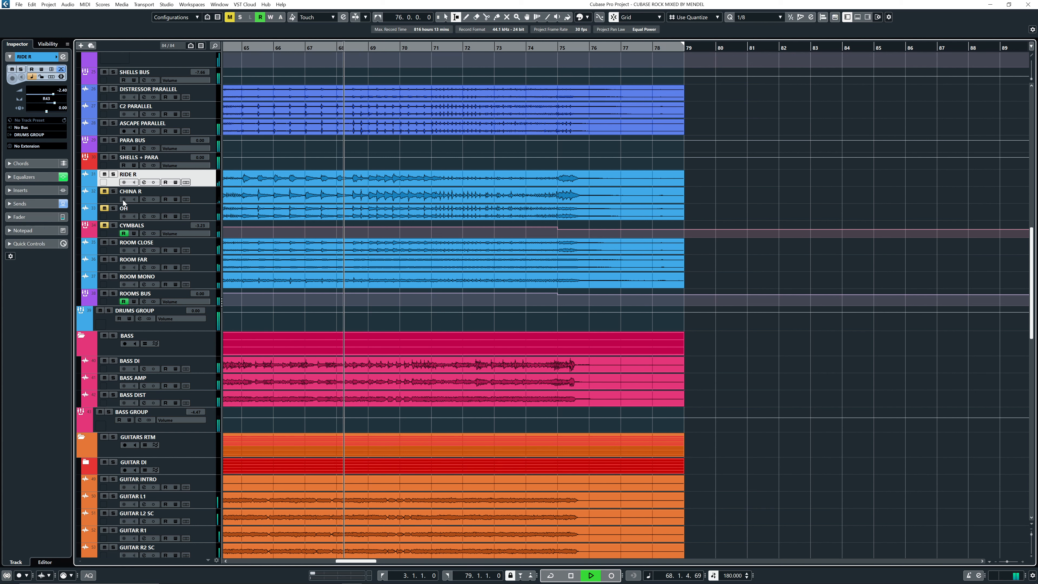
drag(103, 225, 105, 191)
key(space)
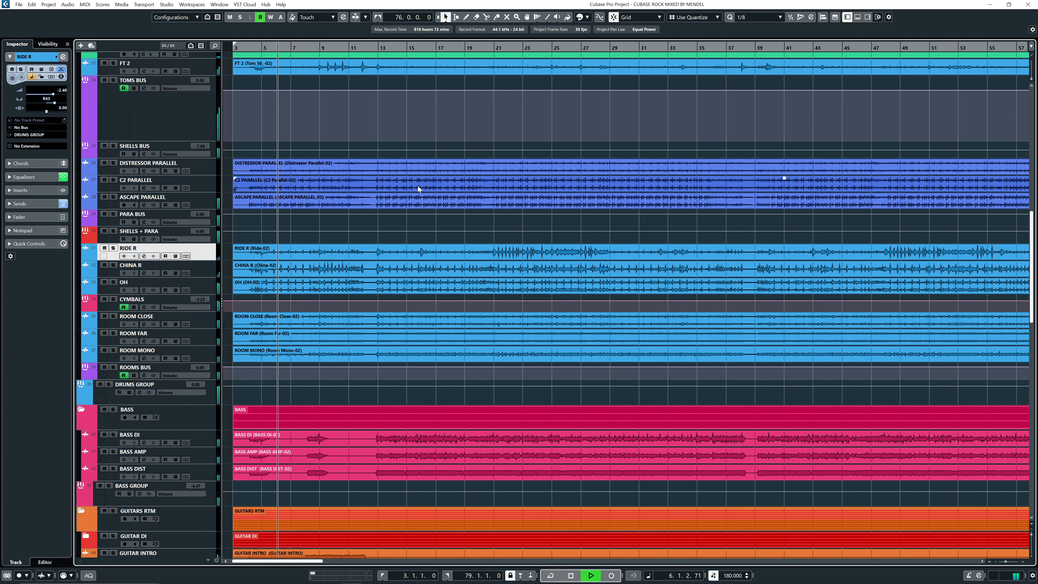
Play the full mix and review the tracks and automation from the drums through the guitars, keys, choir, cleans and solo.
key(g)
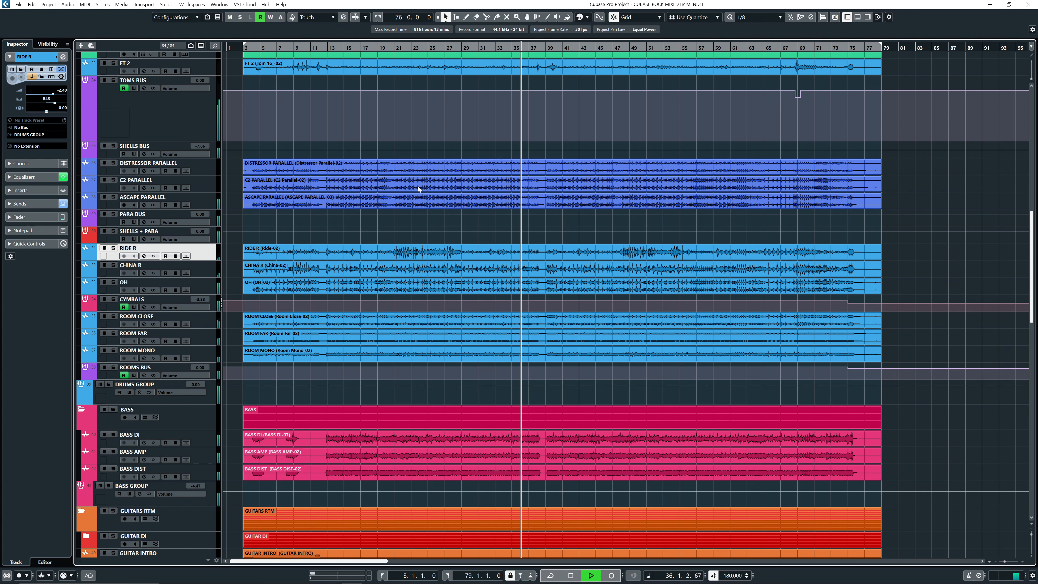
click(356, 475)
scroll(380, 361, down, 15)
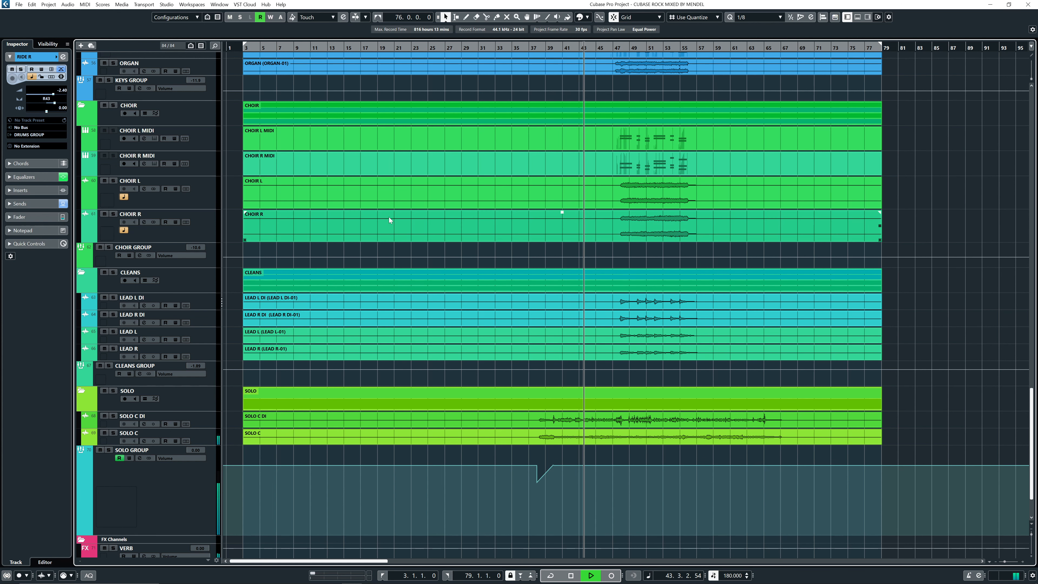
scroll(389, 213, up, 5)
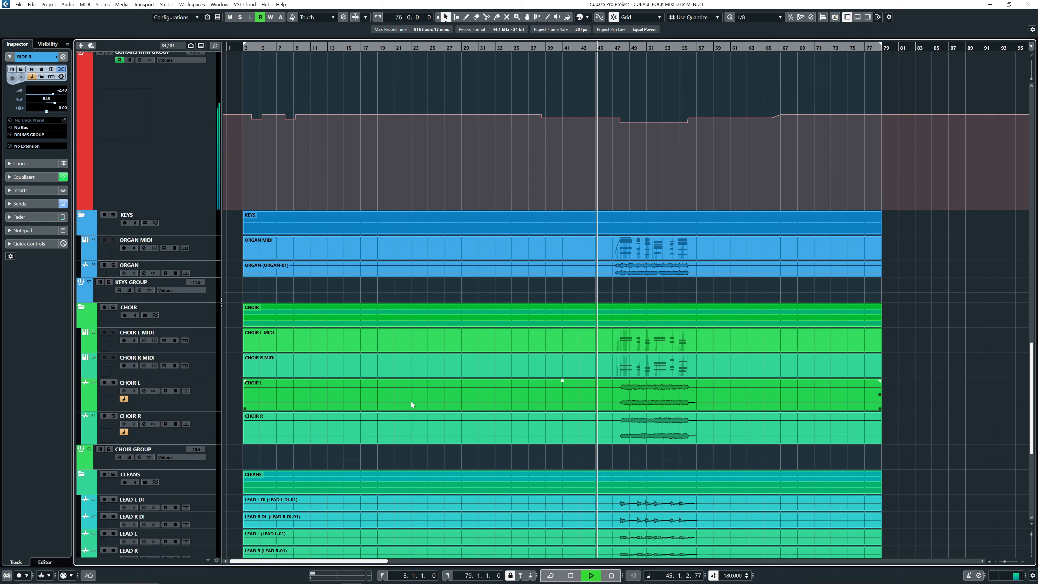
scroll(410, 413, down, 8)
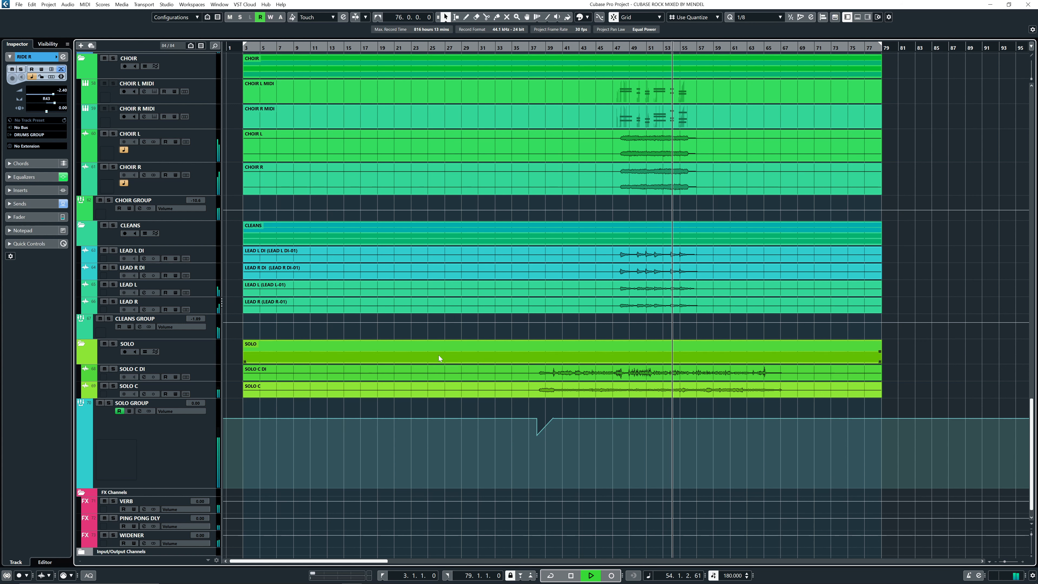
scroll(426, 304, up, 1)
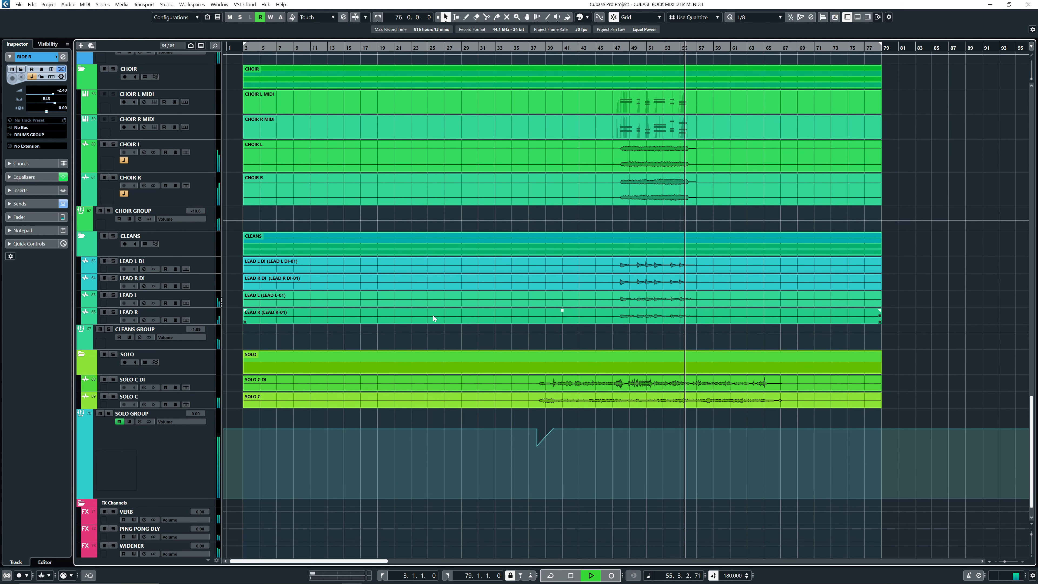
scroll(430, 303, up, 1)
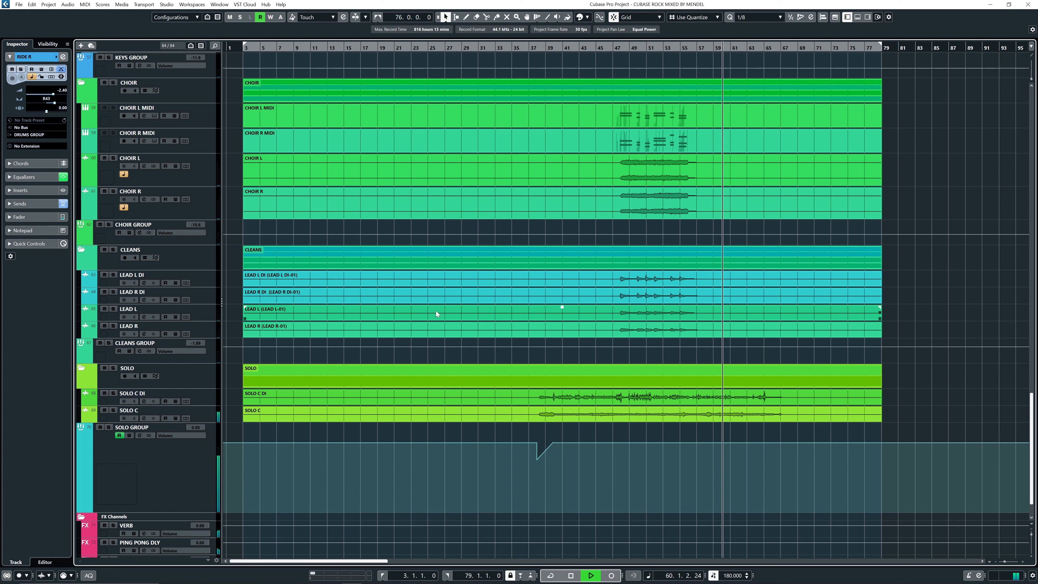
scroll(433, 294, up, 3)
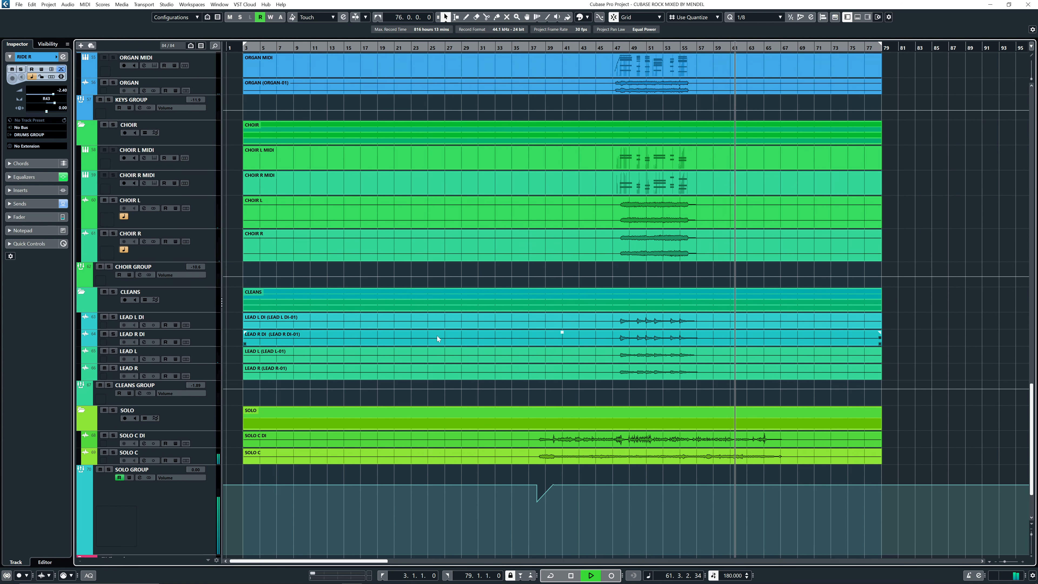
scroll(433, 286, up, 3)
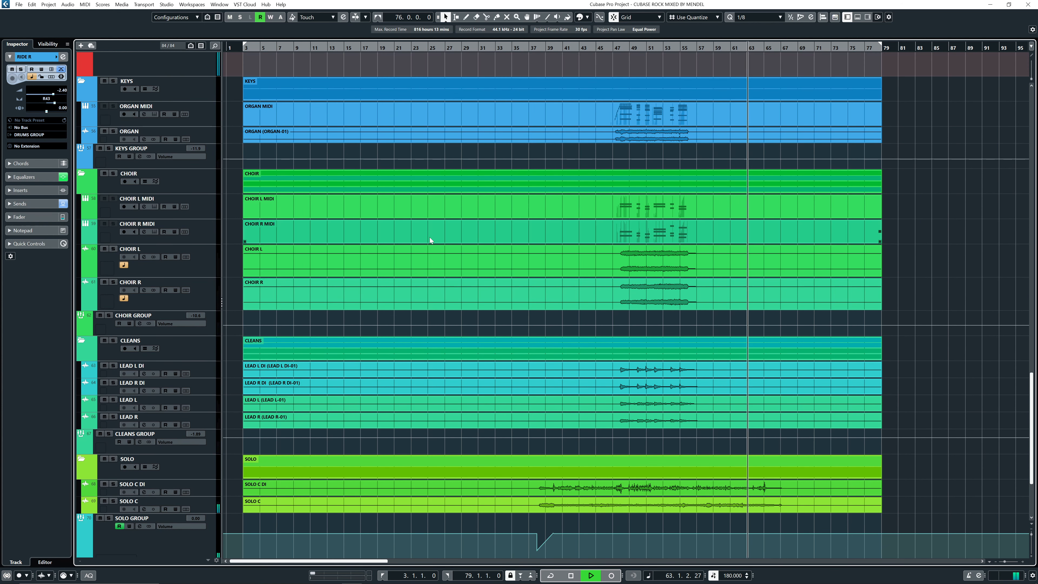
scroll(430, 240, up, 12)
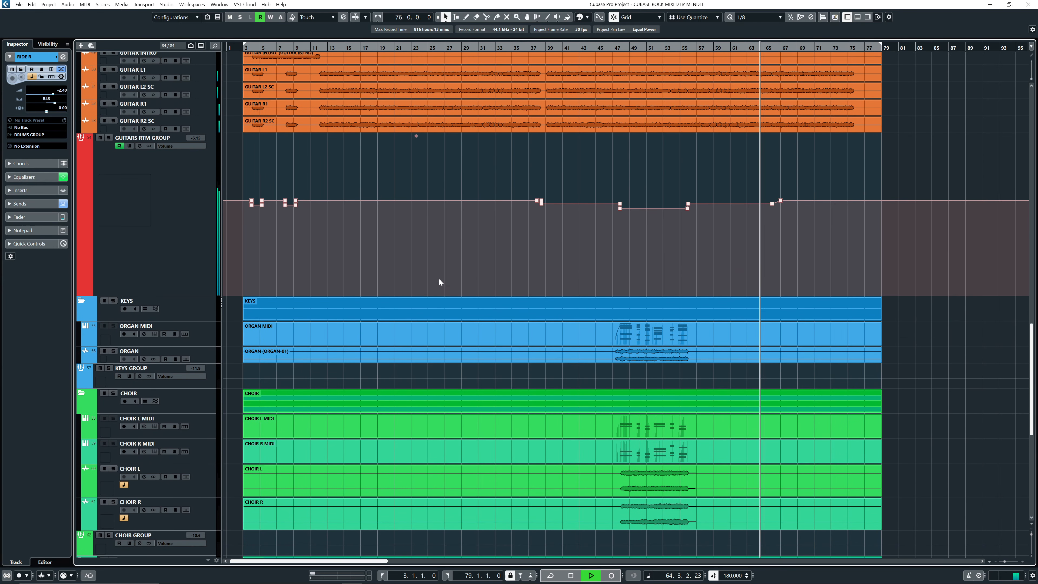
scroll(439, 282, up, 7)
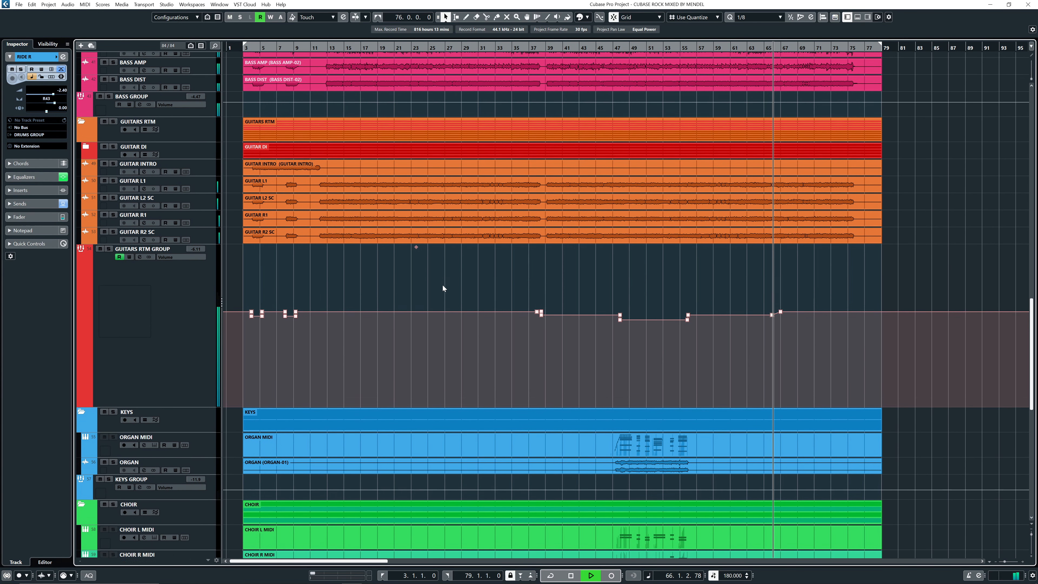